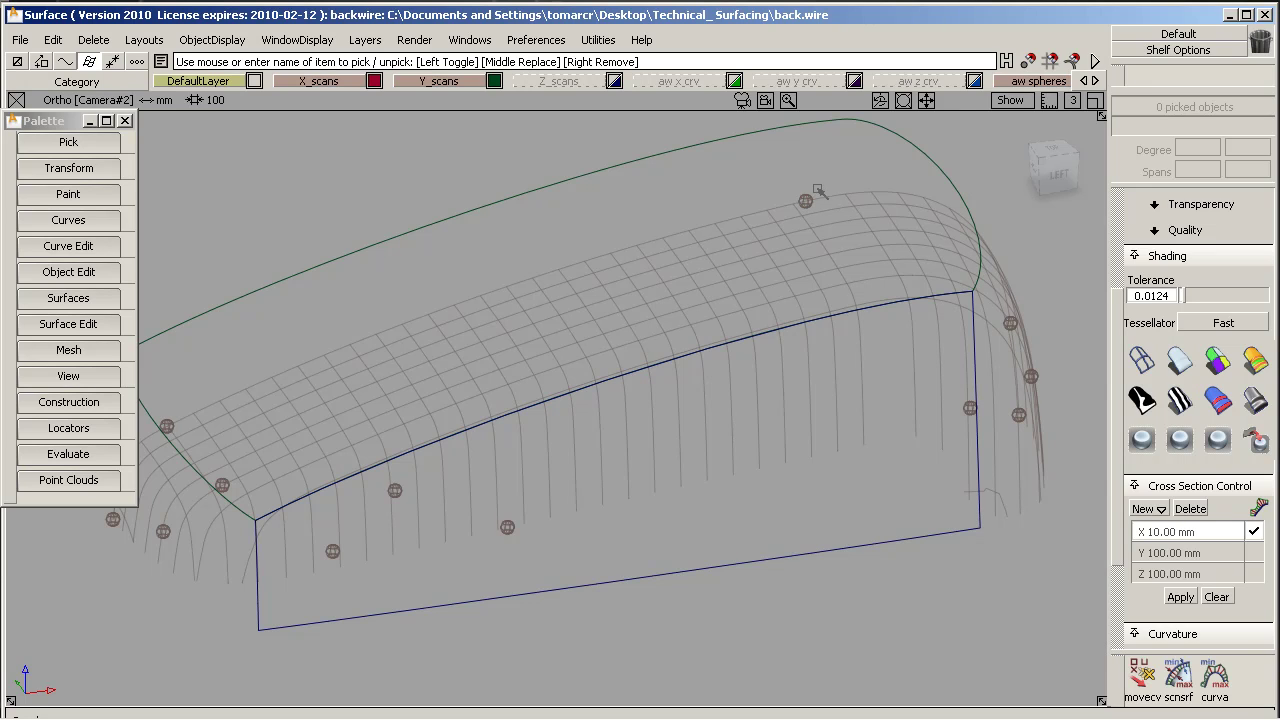
In the top view, shorten the +X end of the top surface by about 55.6 mm with Extend
click(1052, 157)
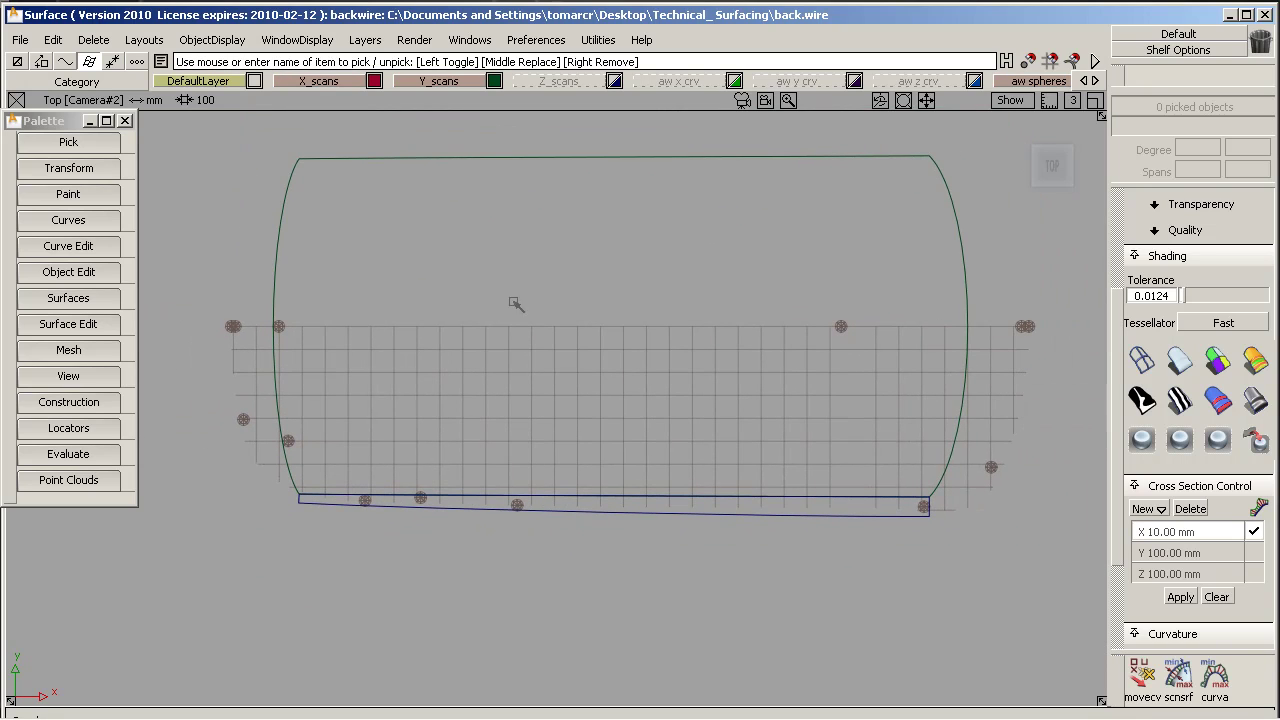
click(106, 272)
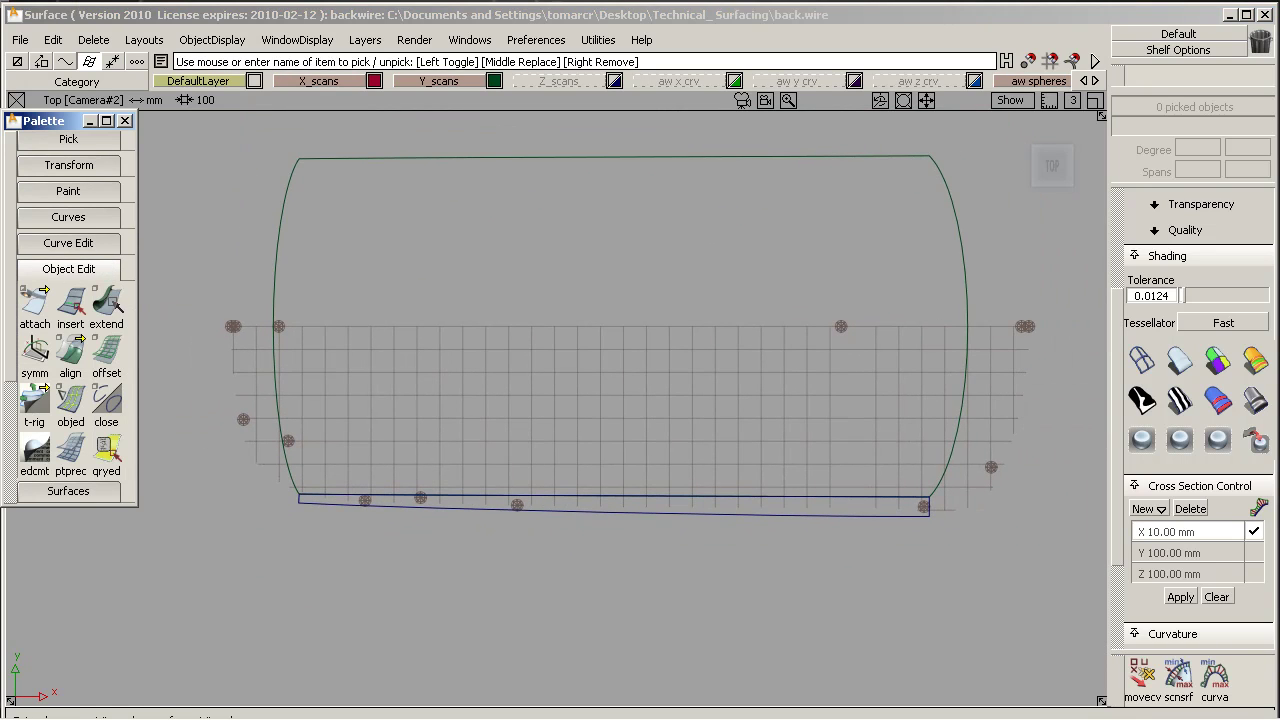
click(106, 305)
click(967, 360)
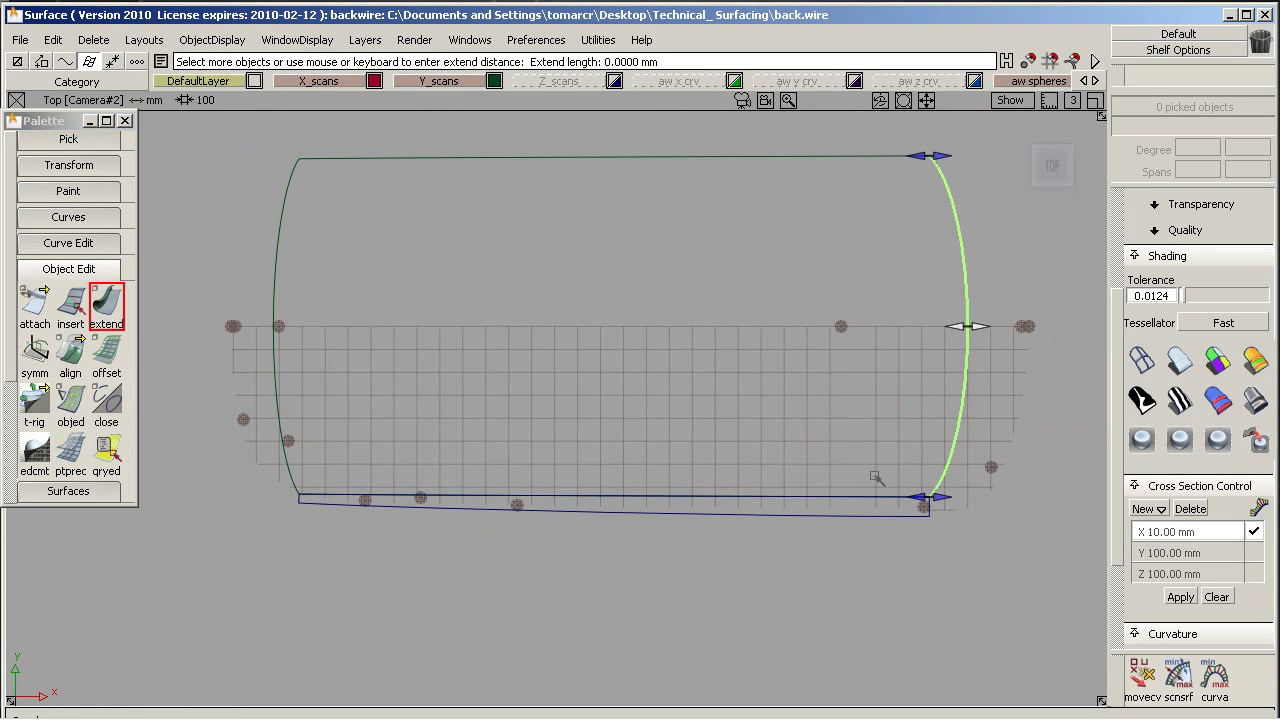
drag(870, 497, 822, 494)
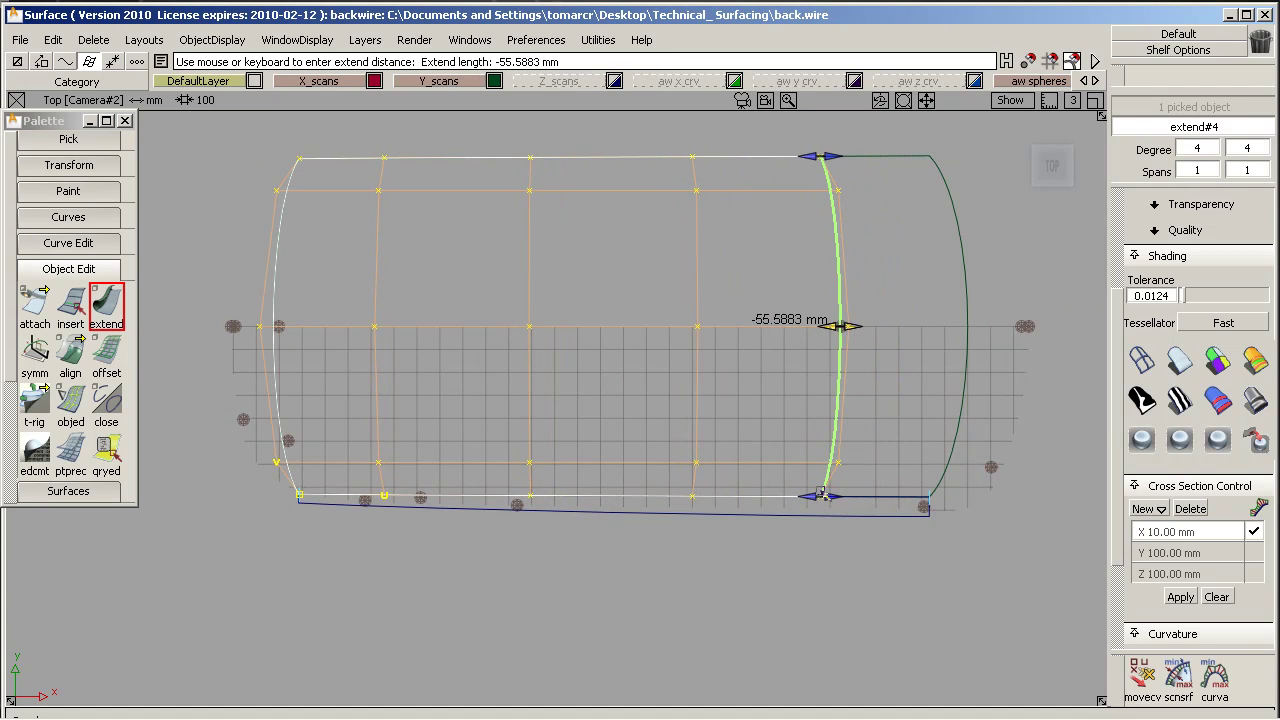
ctrl+shift+drag(743, 562, 671, 426)
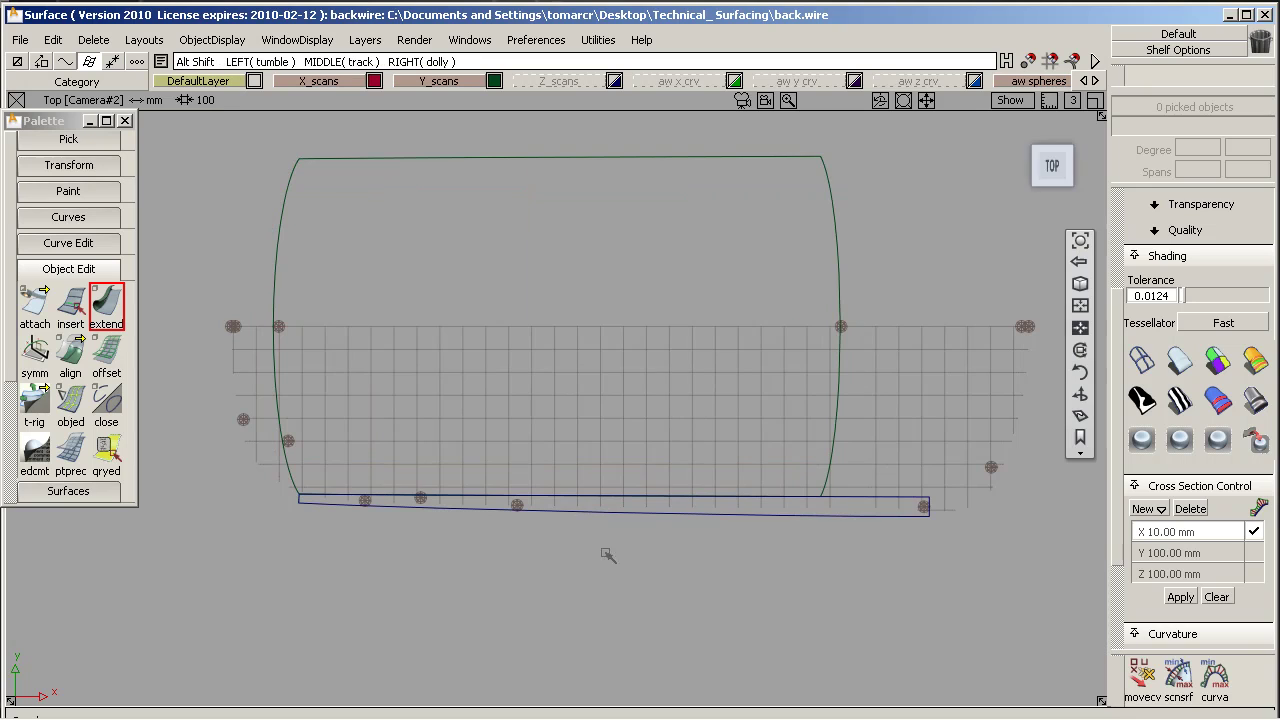
Hide the aw spheres layer
alt+shift+drag(606, 553, 702, 276)
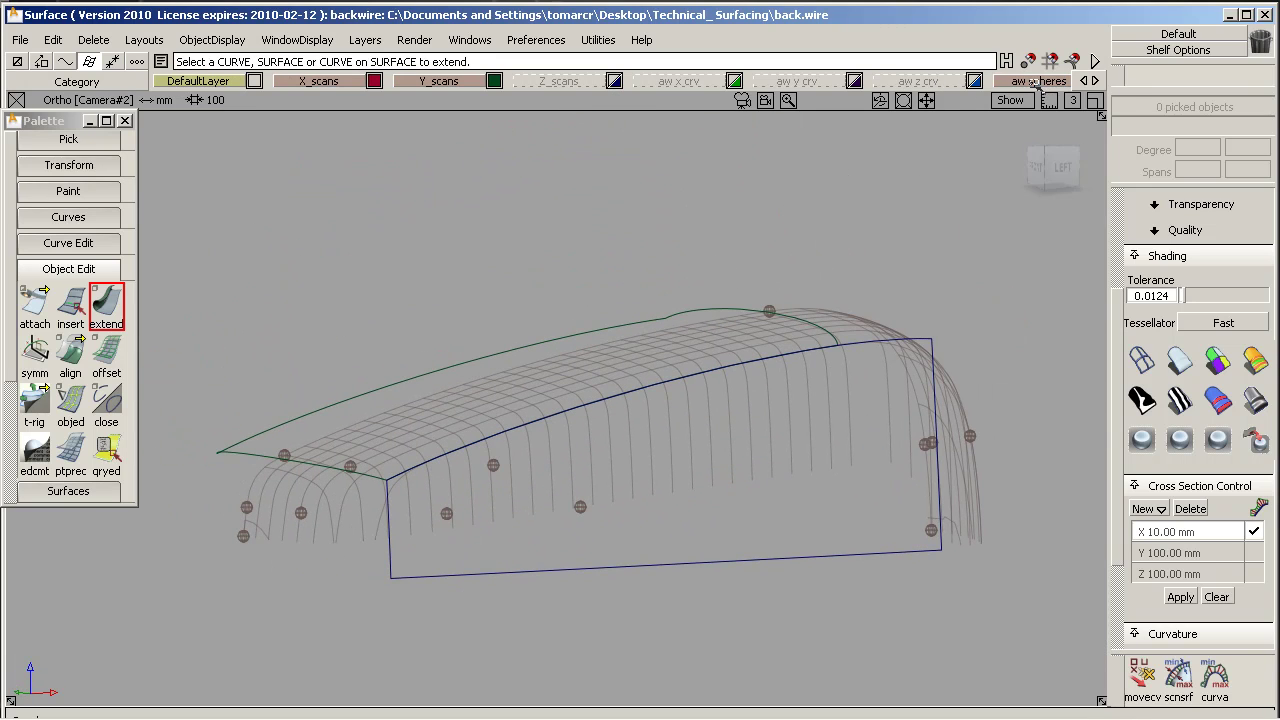
right_drag(1038, 87, 1016, 132)
alt+shift+drag(680, 337, 629, 325)
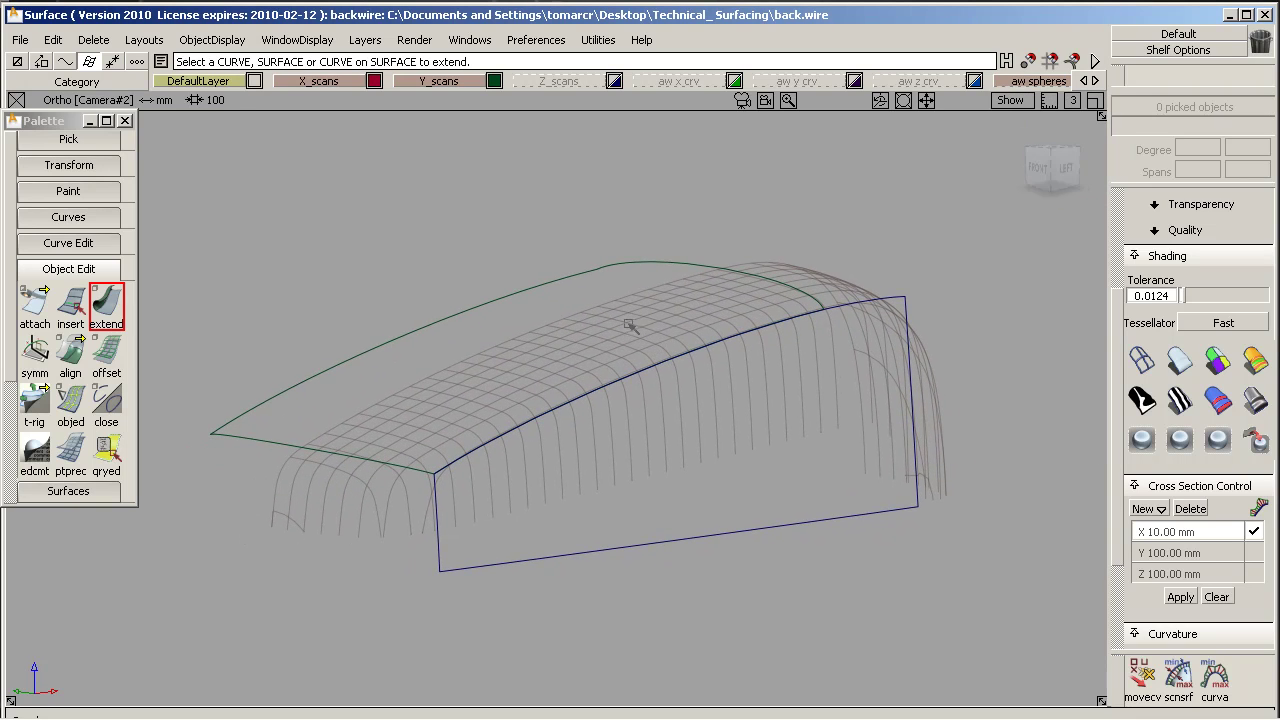
Build a Surface Fillet between the large top surface and the vertical side surface
click(65, 270)
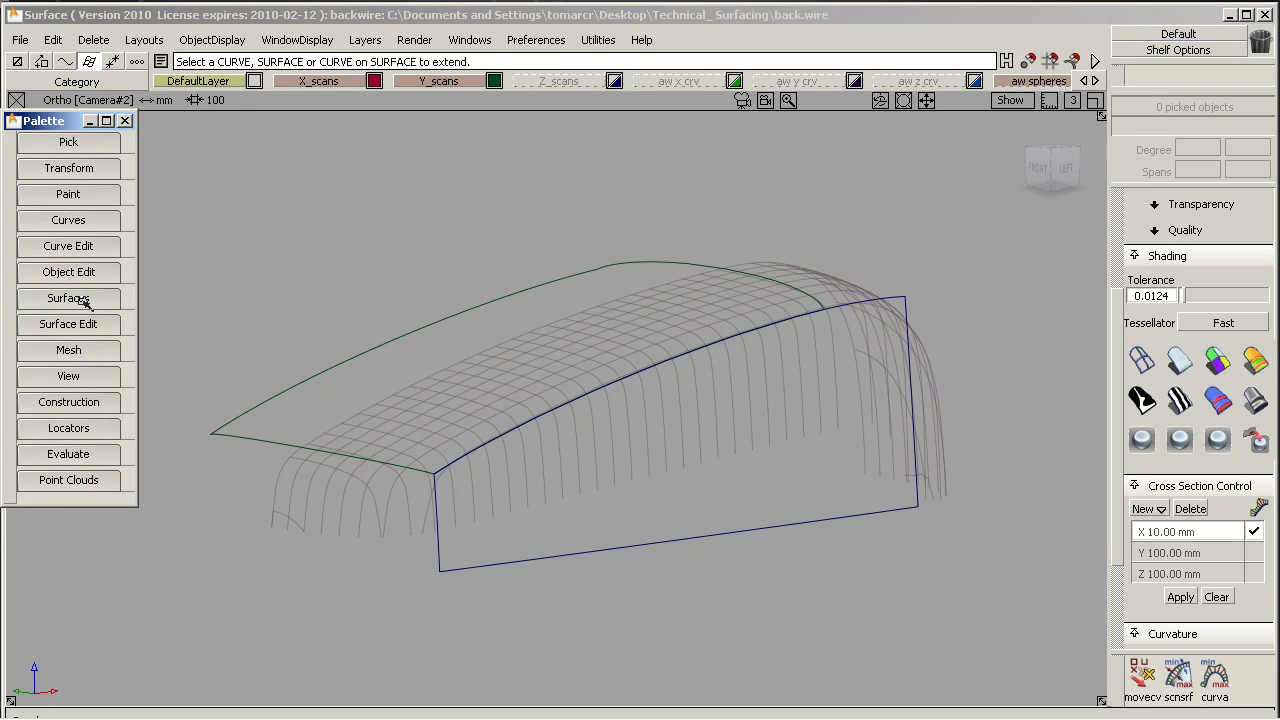
click(88, 298)
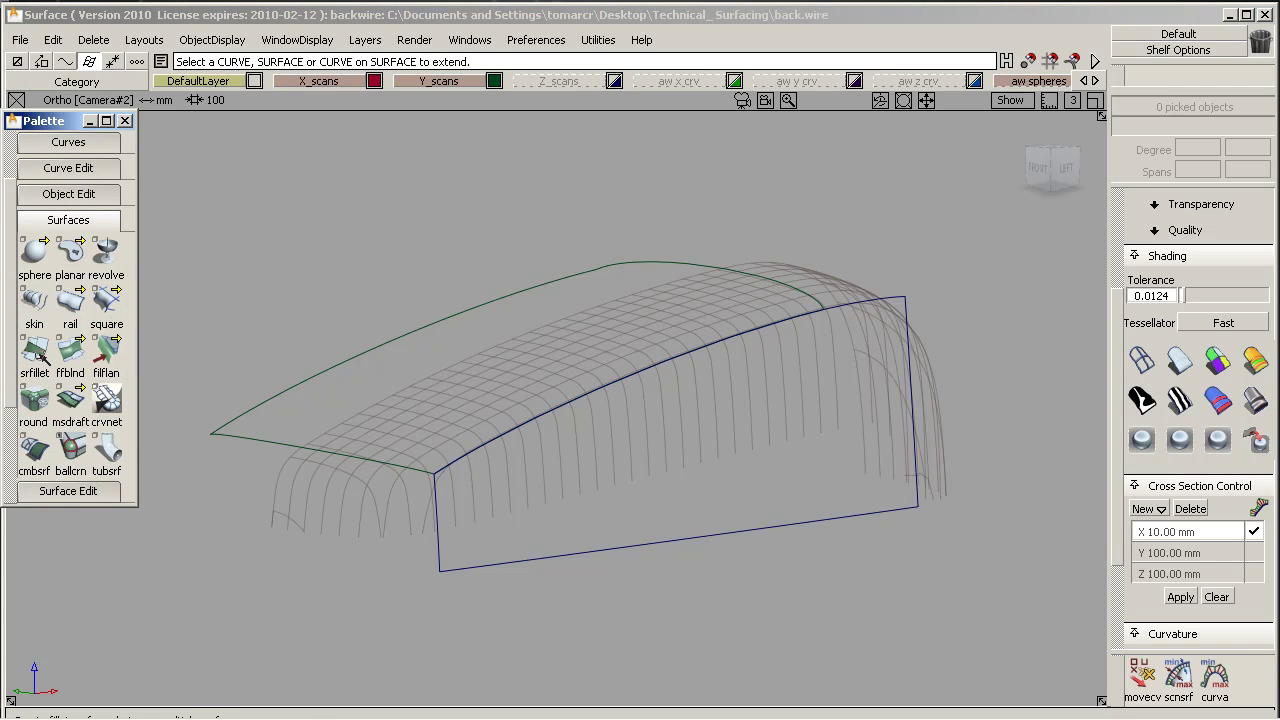
click(37, 352)
alt+shift+middle_drag(632, 410, 811, 377)
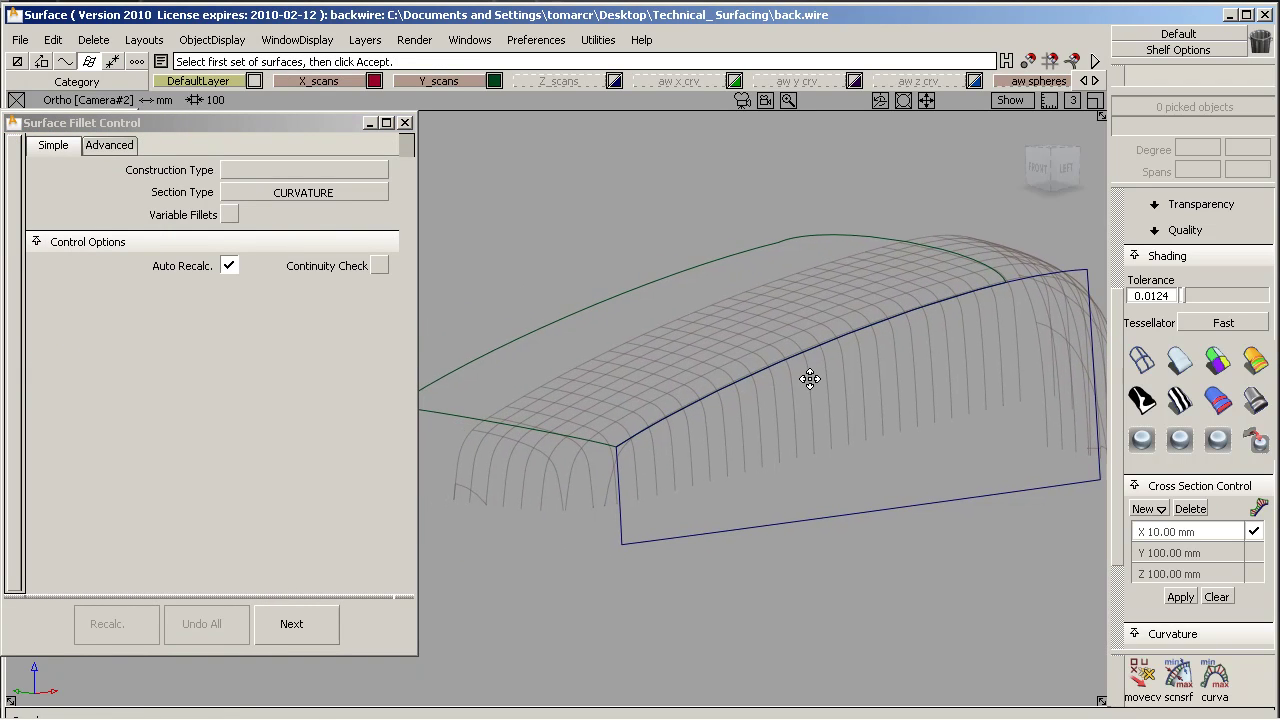
click(600, 298)
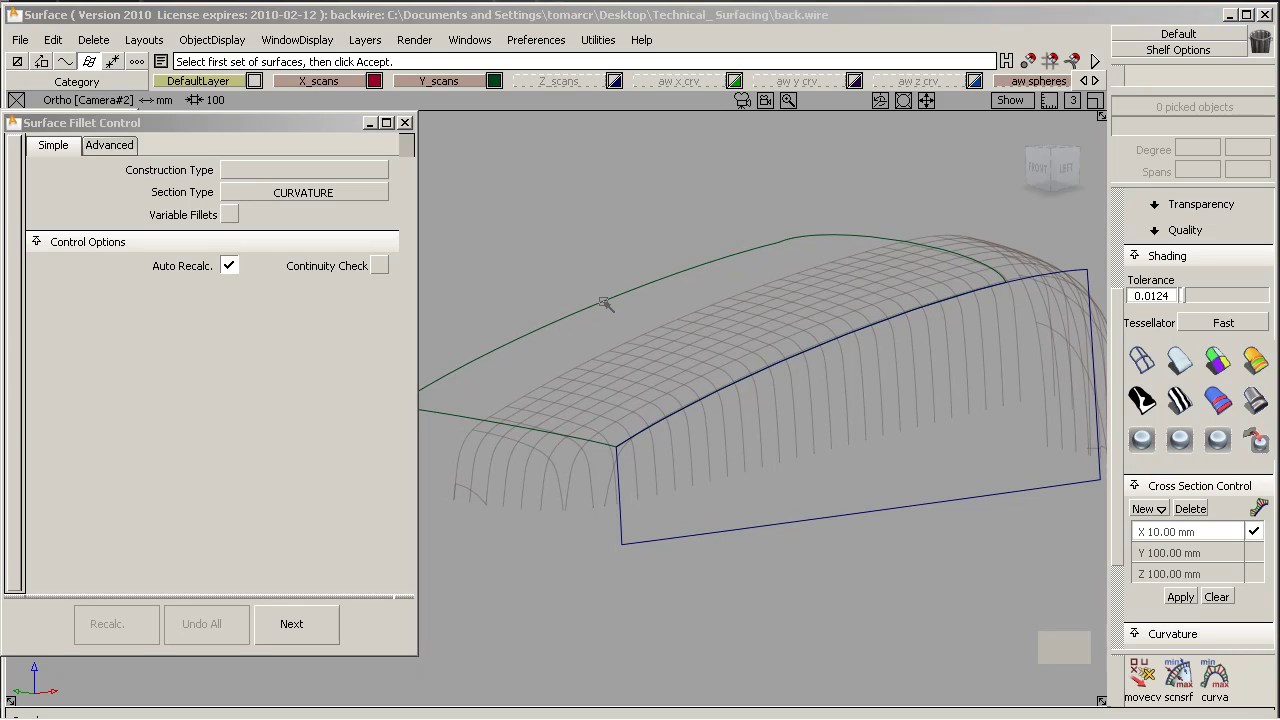
click(779, 523)
click(1062, 648)
click(1064, 650)
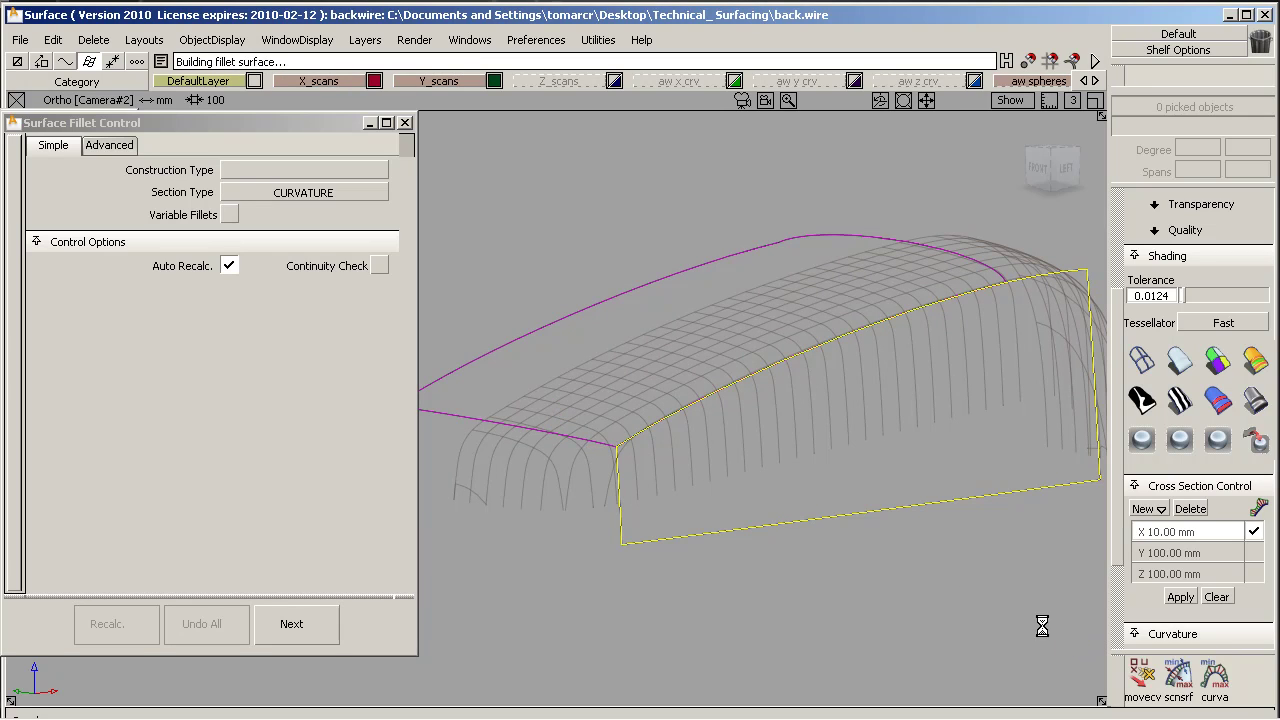
Set the fillet's chordal distance to 23 in the advanced options
click(118, 146)
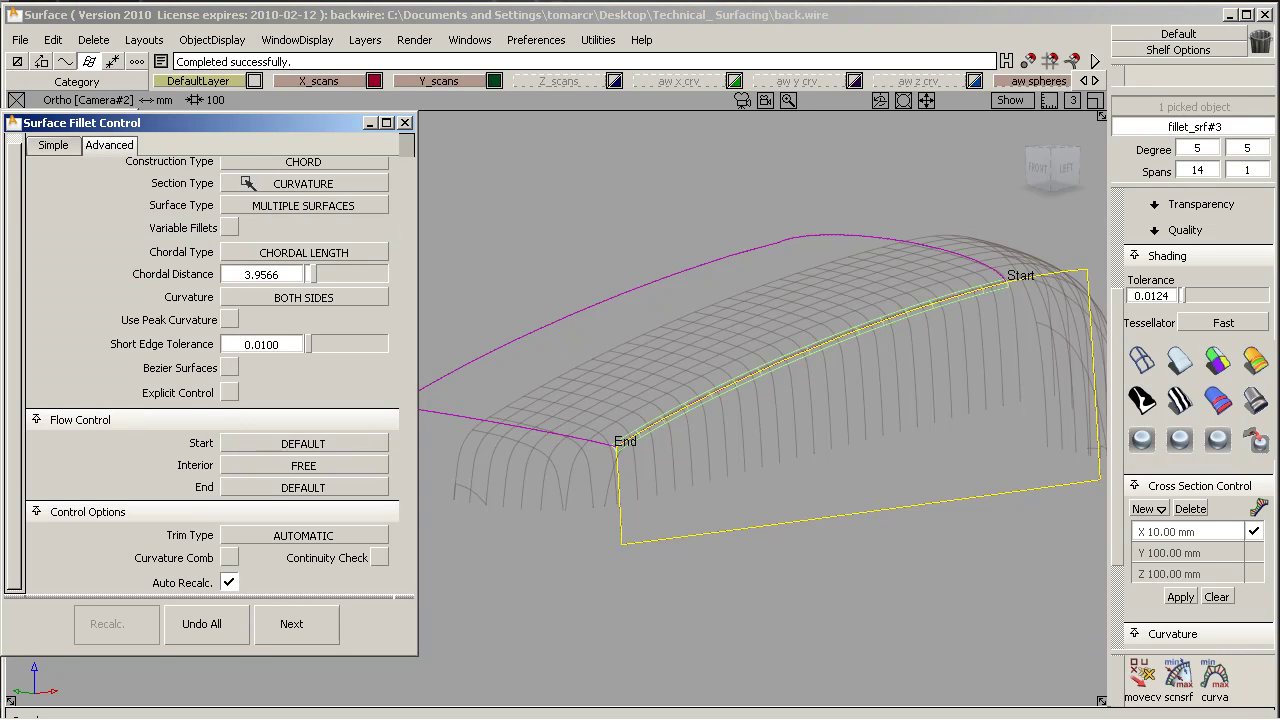
scroll(313, 192, up, 1)
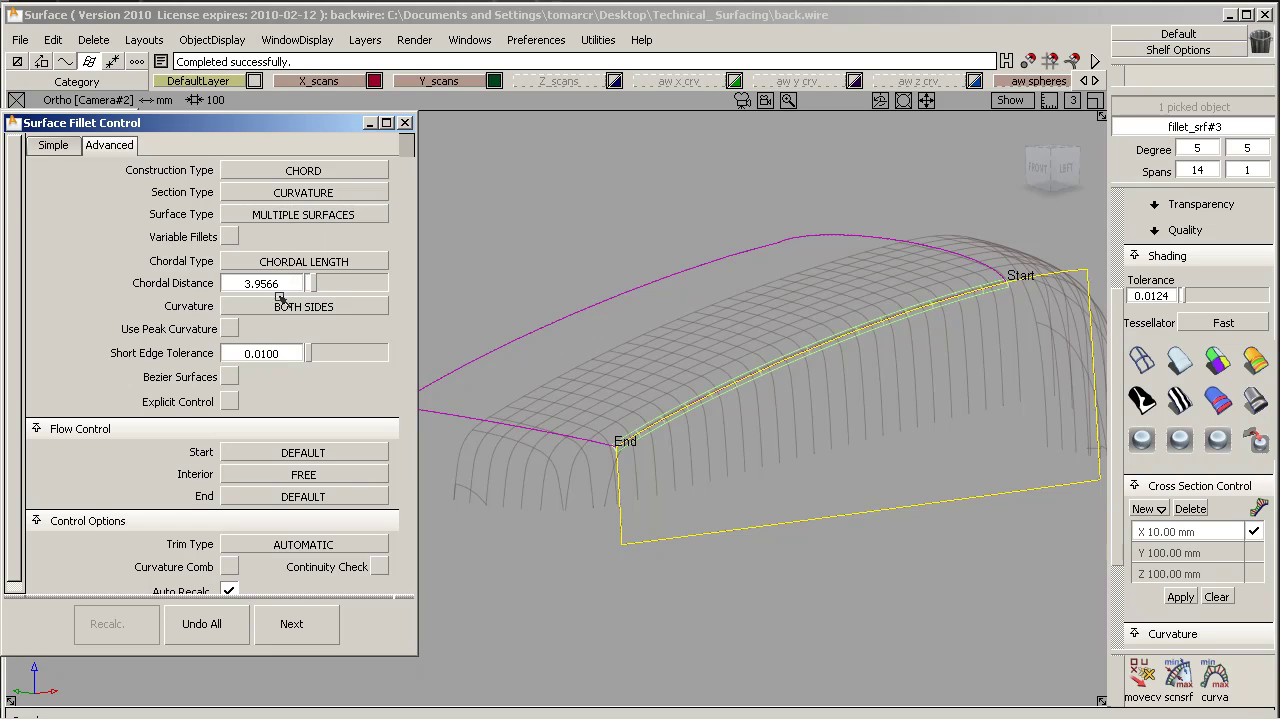
drag(290, 288, 207, 287)
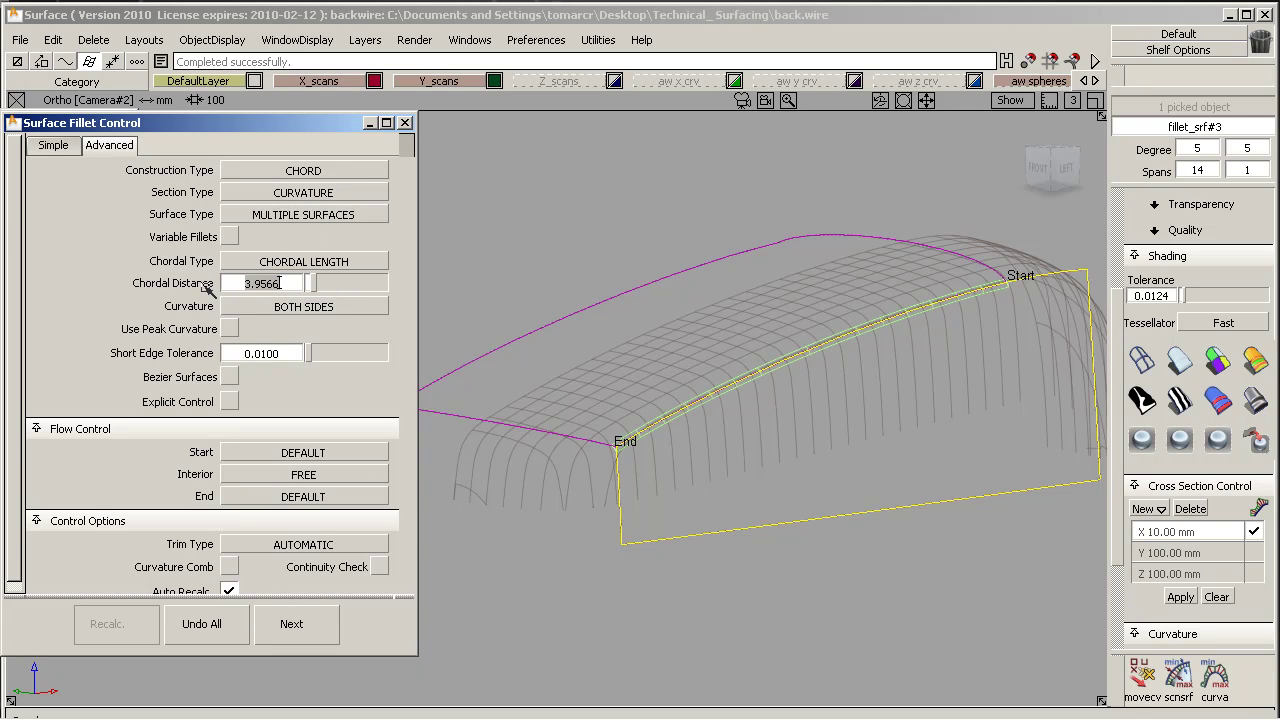
text(23)
key(Return)
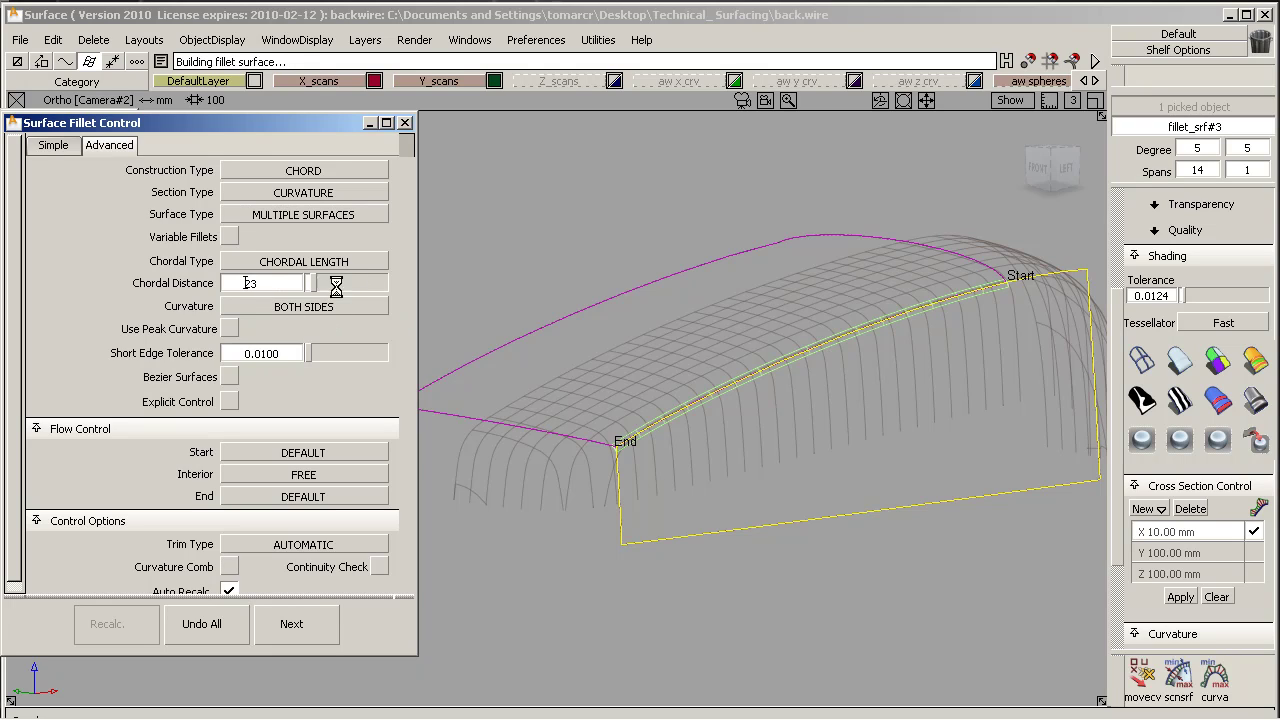
drag(288, 287, 207, 287)
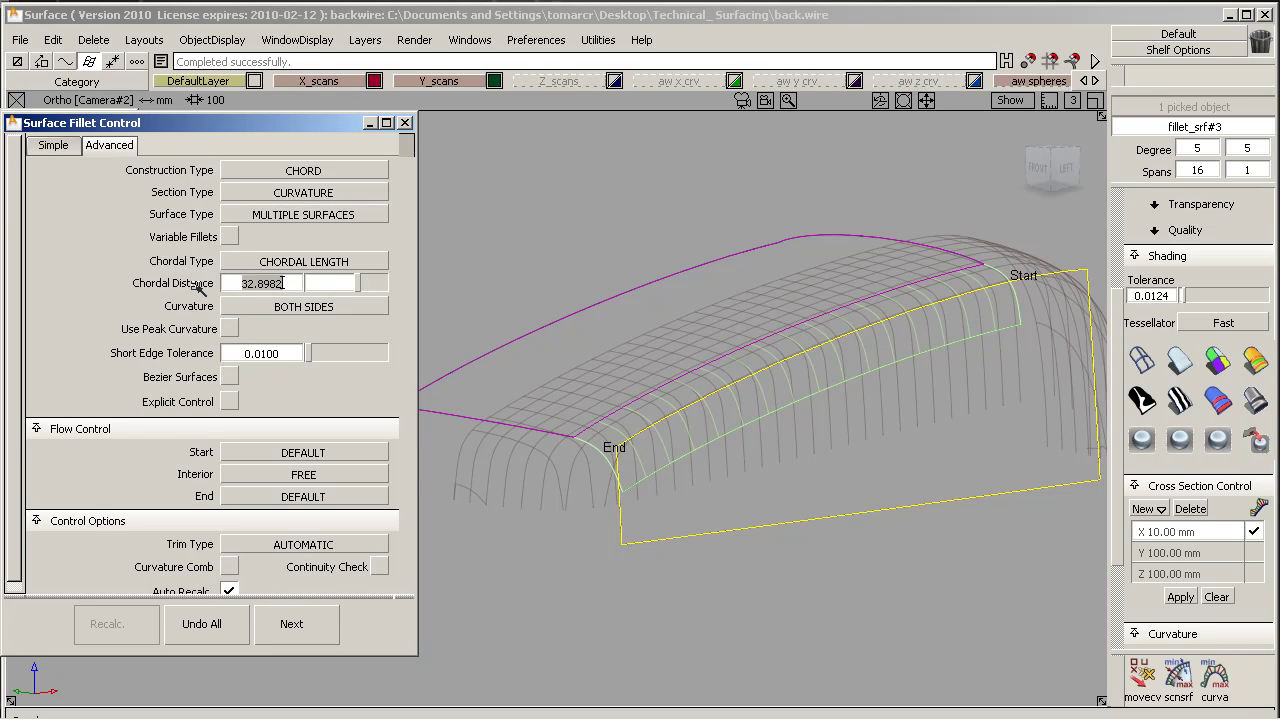
text(23)
key(Return)
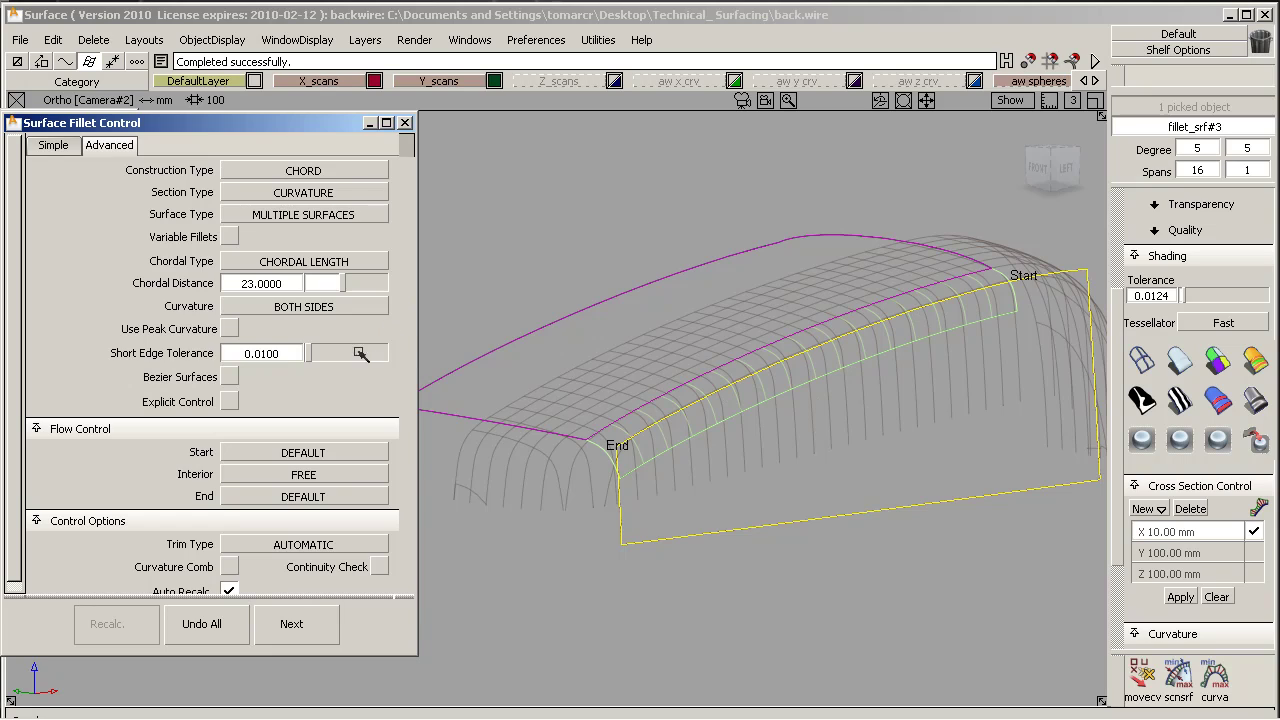
Enable Bezier Surfaces for the fillet and display the CVs and hulls of its patches
click(230, 377)
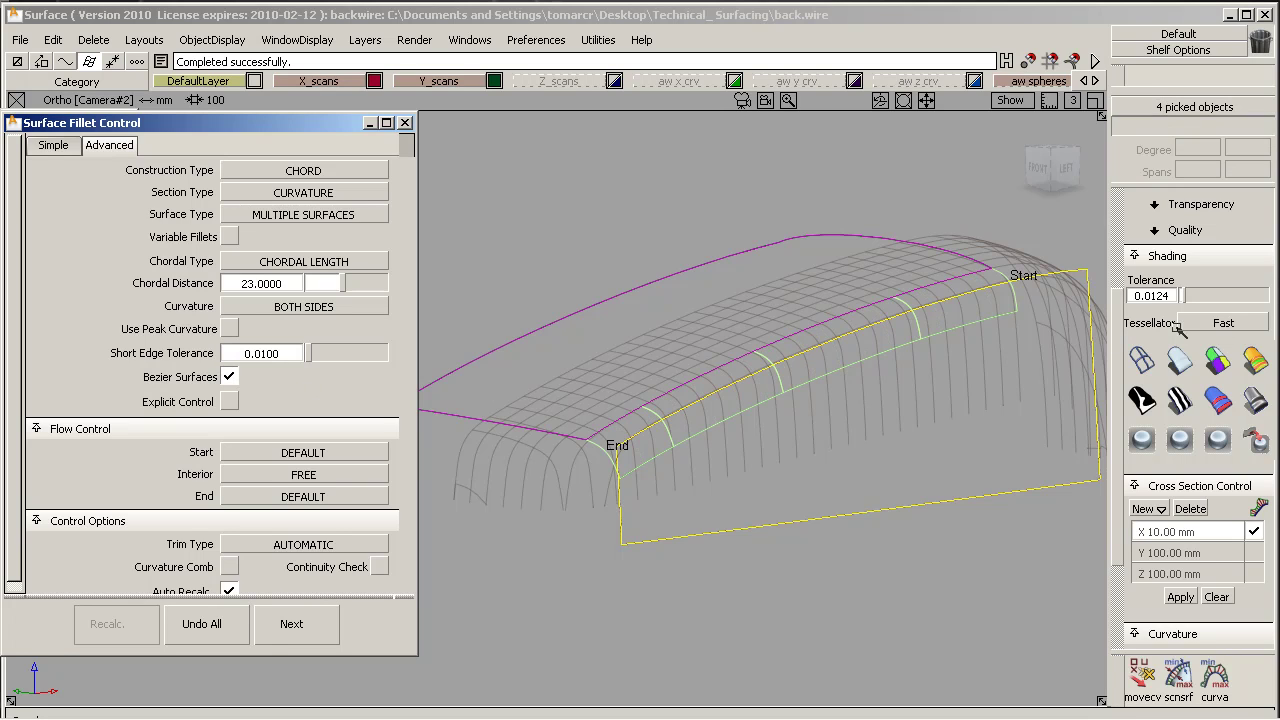
scroll(1020, 335, up, 5)
scroll(1026, 333, down, 2)
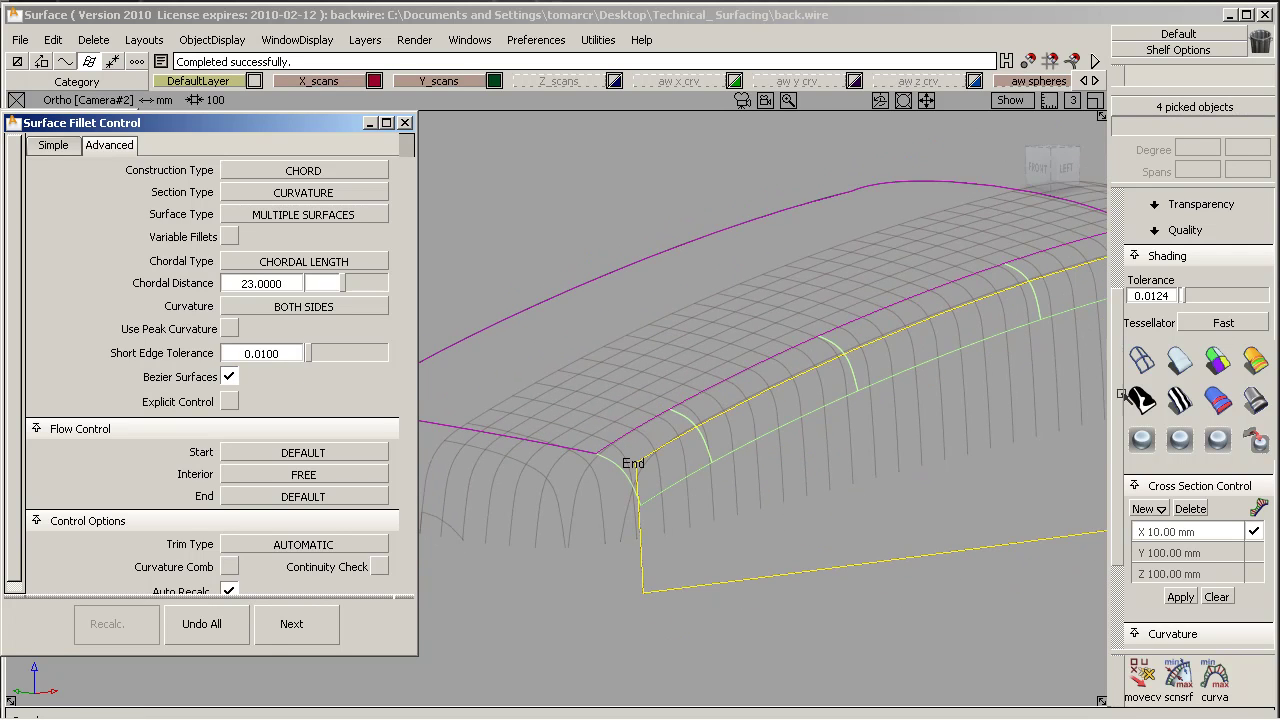
drag(1117, 408, 1125, 262)
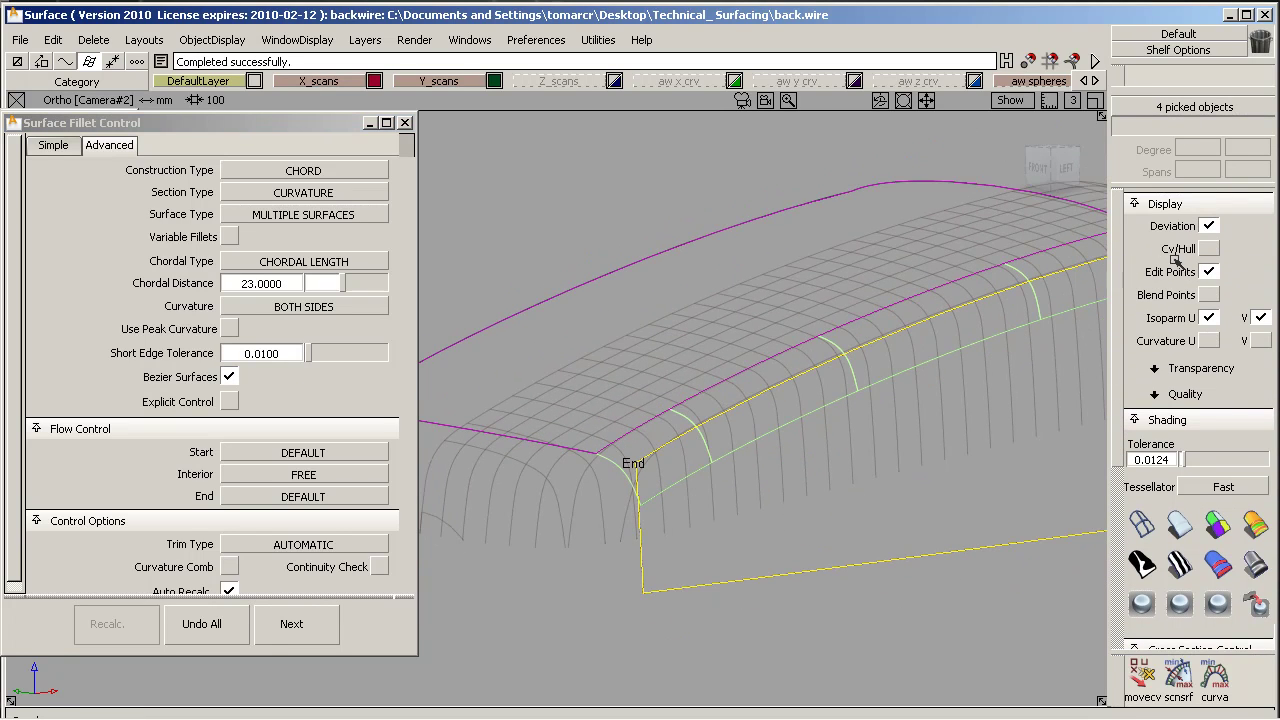
click(1209, 248)
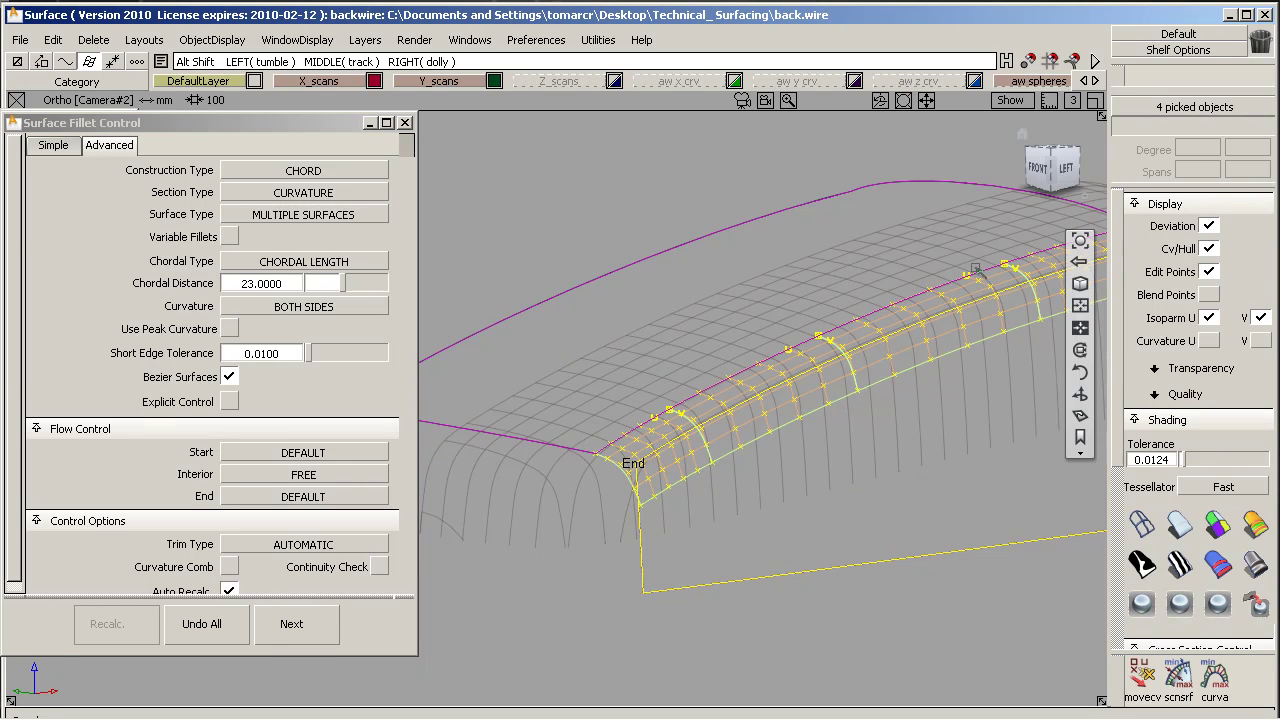
alt+shift+scroll(966, 274, down, 1)
alt+shift+middle_drag(962, 272, 900, 249)
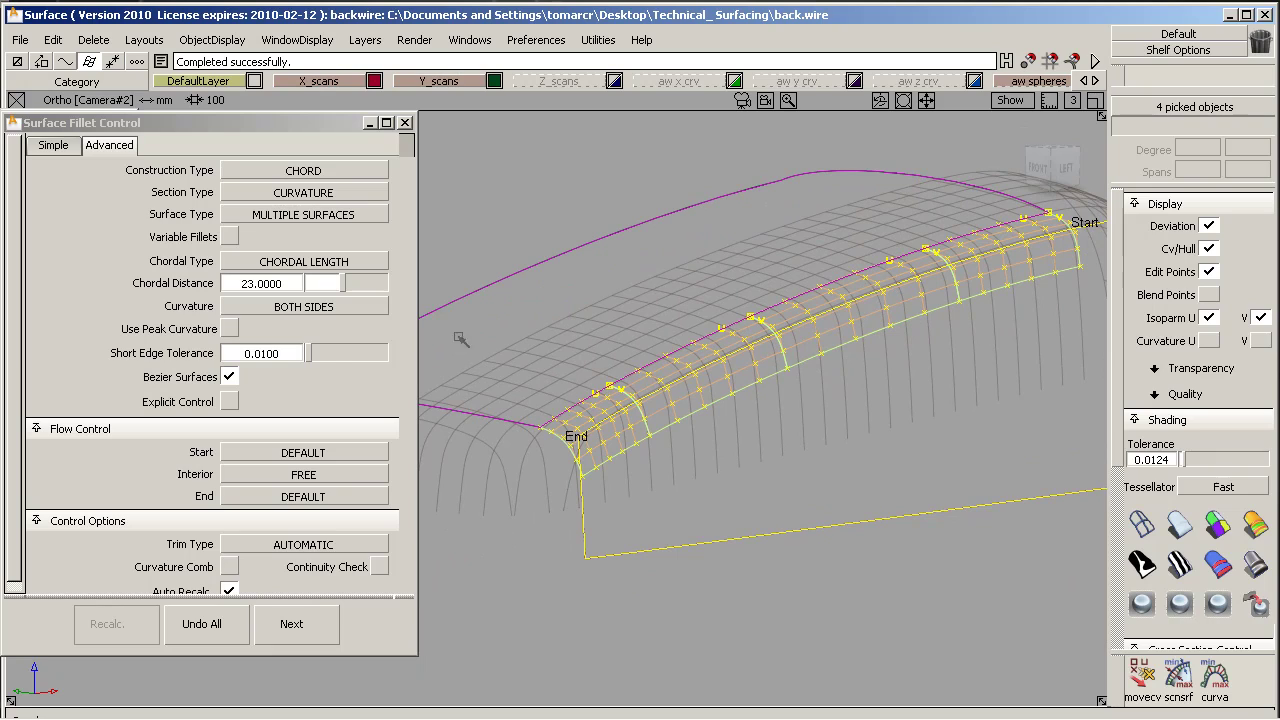
Enable Explicit Control for the fillet, briefly showing its CVs and hulls to check the layout
click(231, 401)
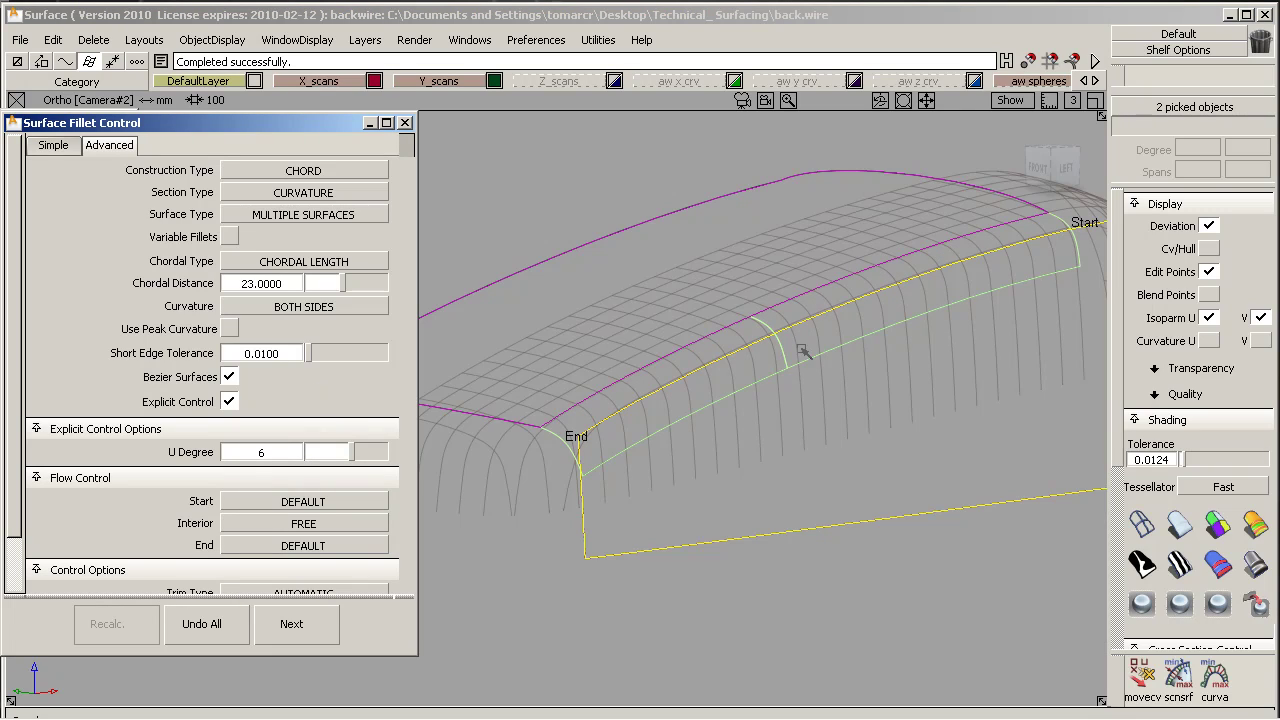
click(1209, 249)
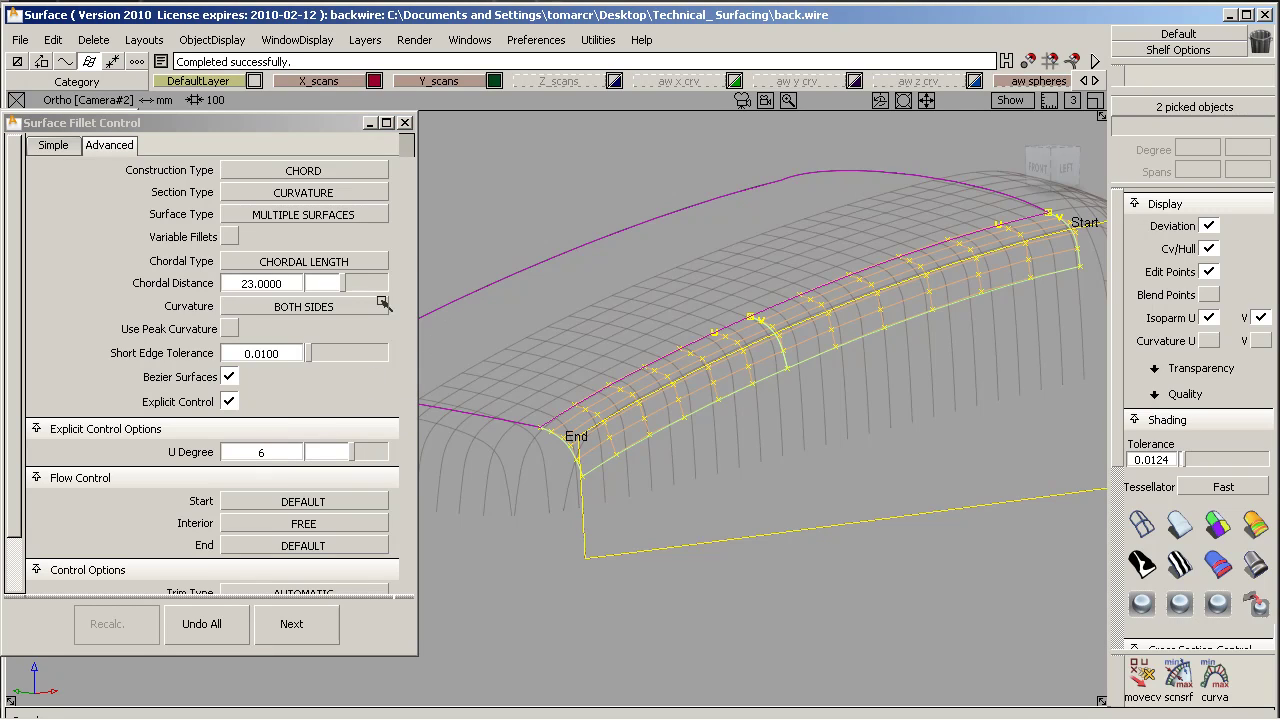
click(1209, 249)
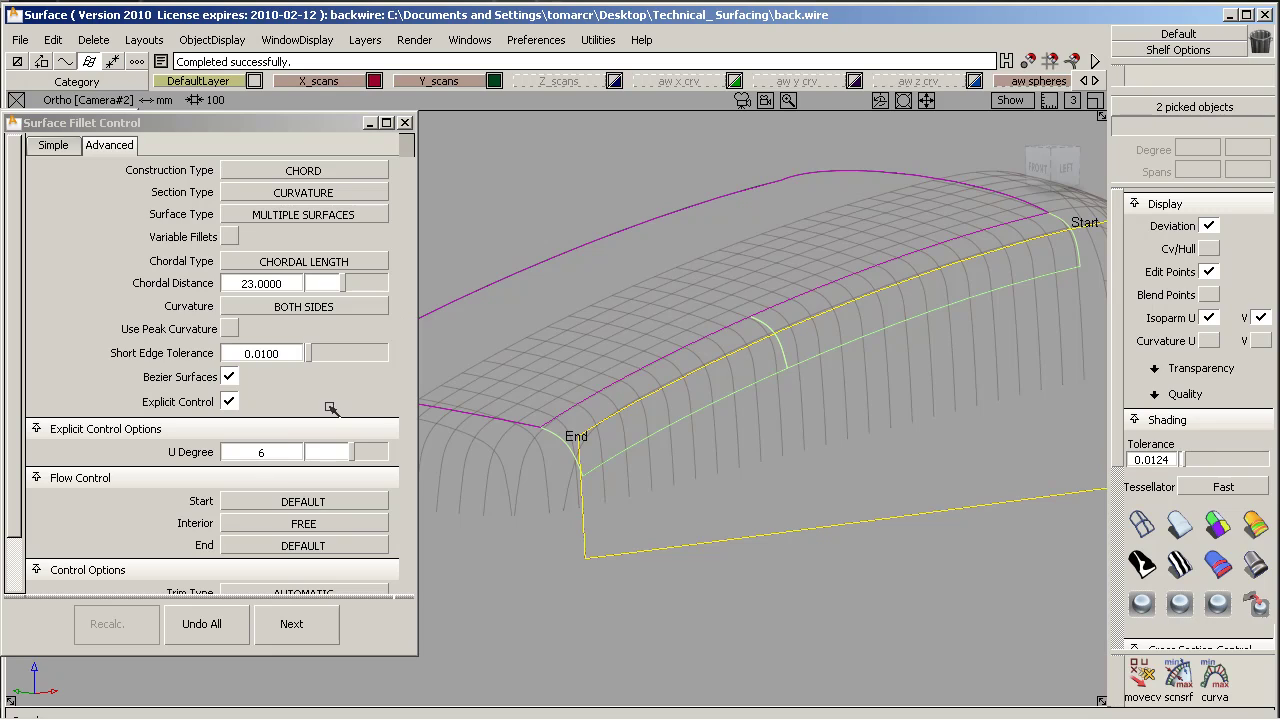
Set the fillet's trim type to Curves on Surface and finish the fillet
scroll(337, 411, down, 2)
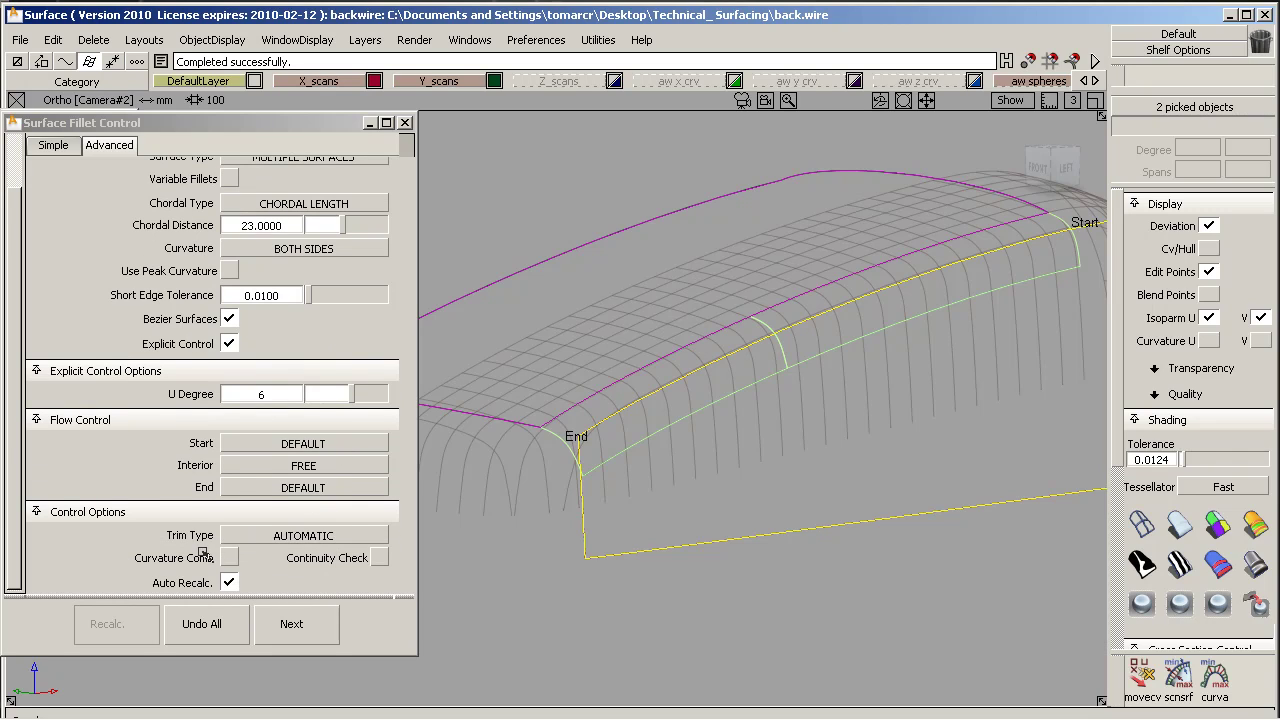
click(300, 535)
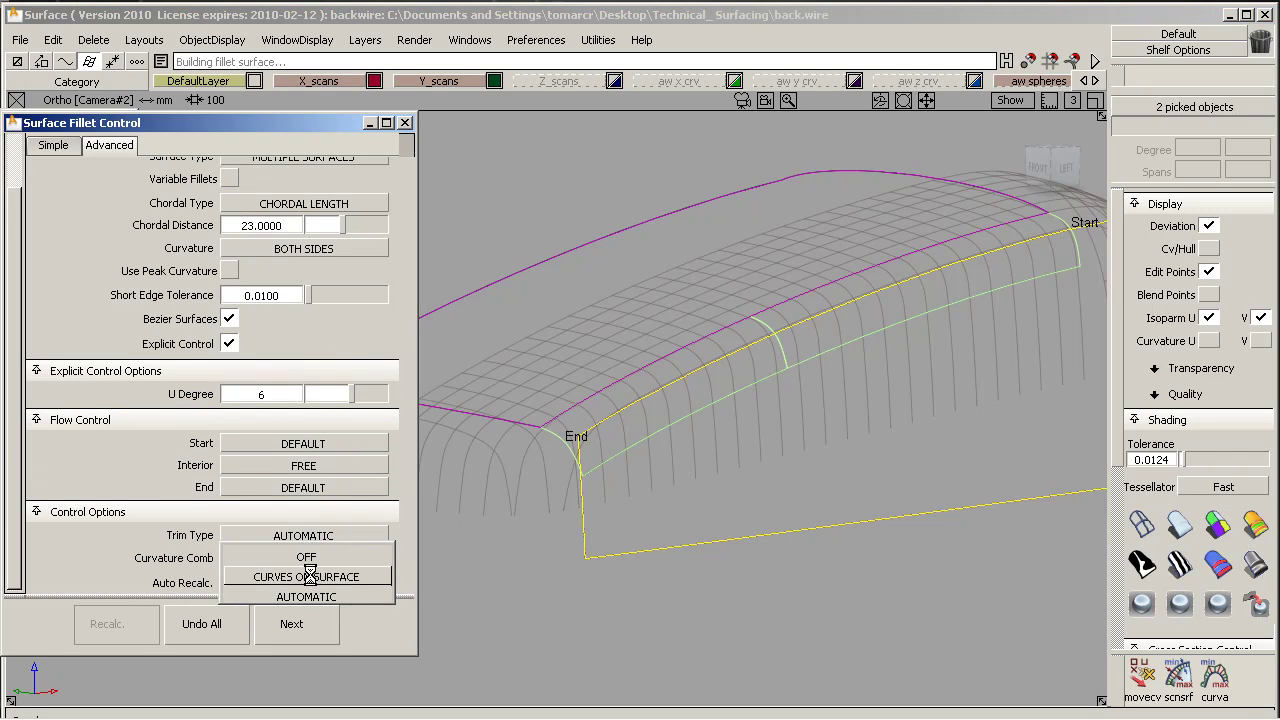
click(323, 566)
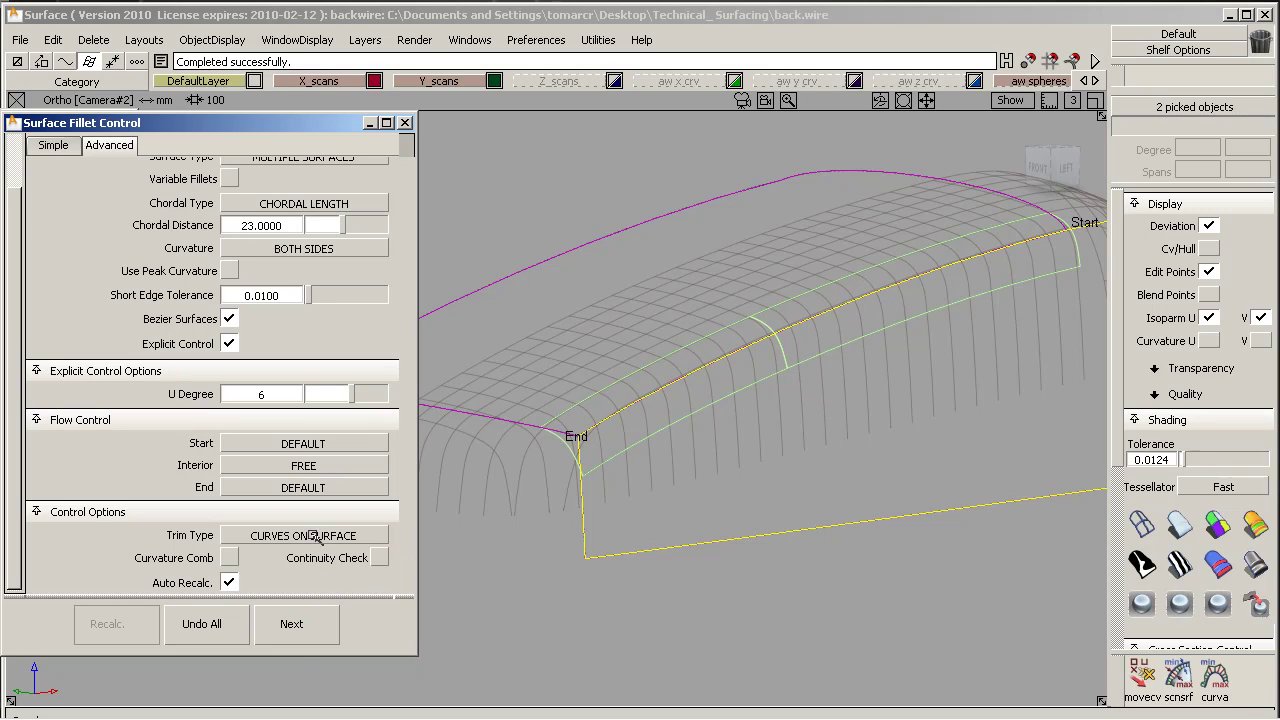
click(294, 624)
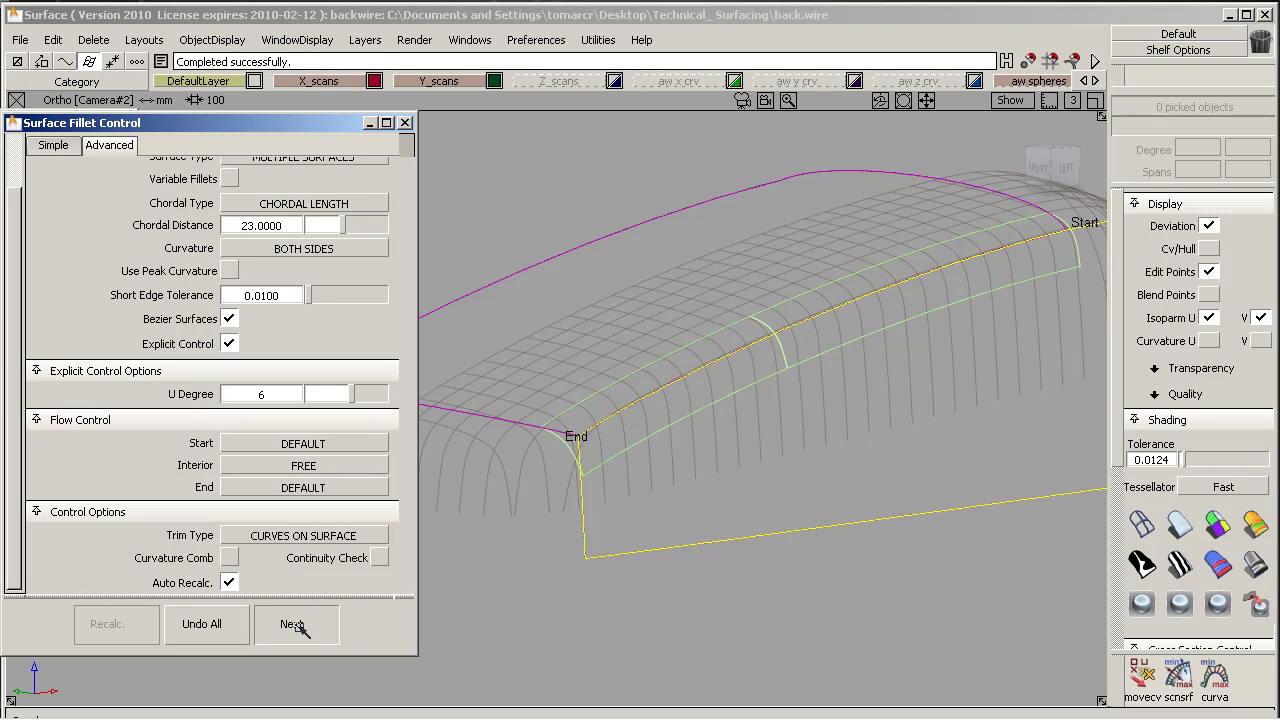
click(405, 122)
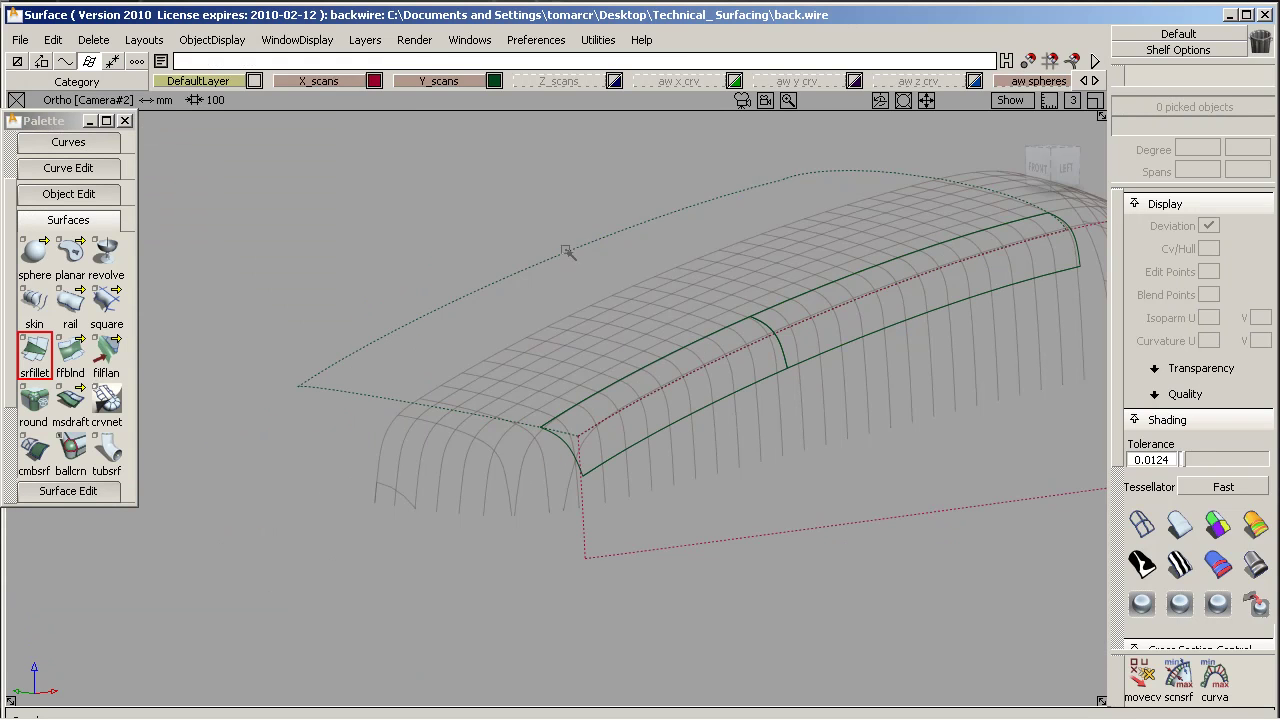
Make the hidden end surfaces visible again
alt+shift+drag(566, 251, 543, 297)
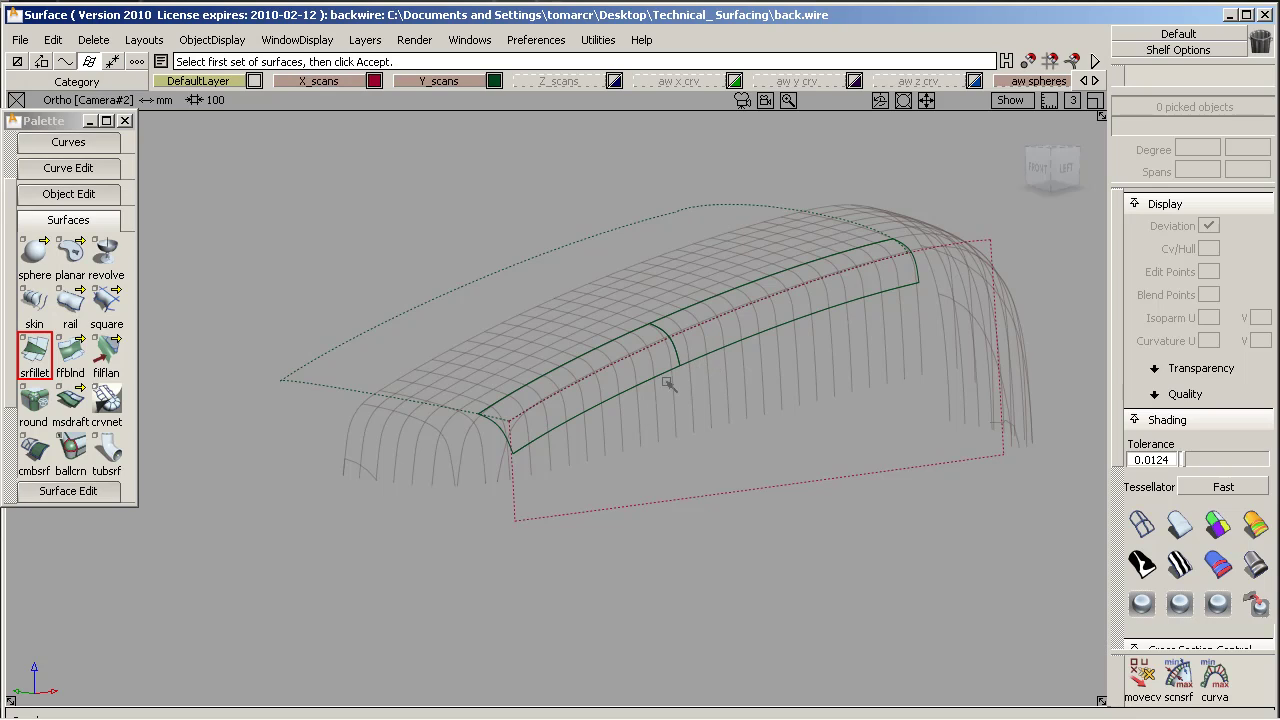
click(230, 42)
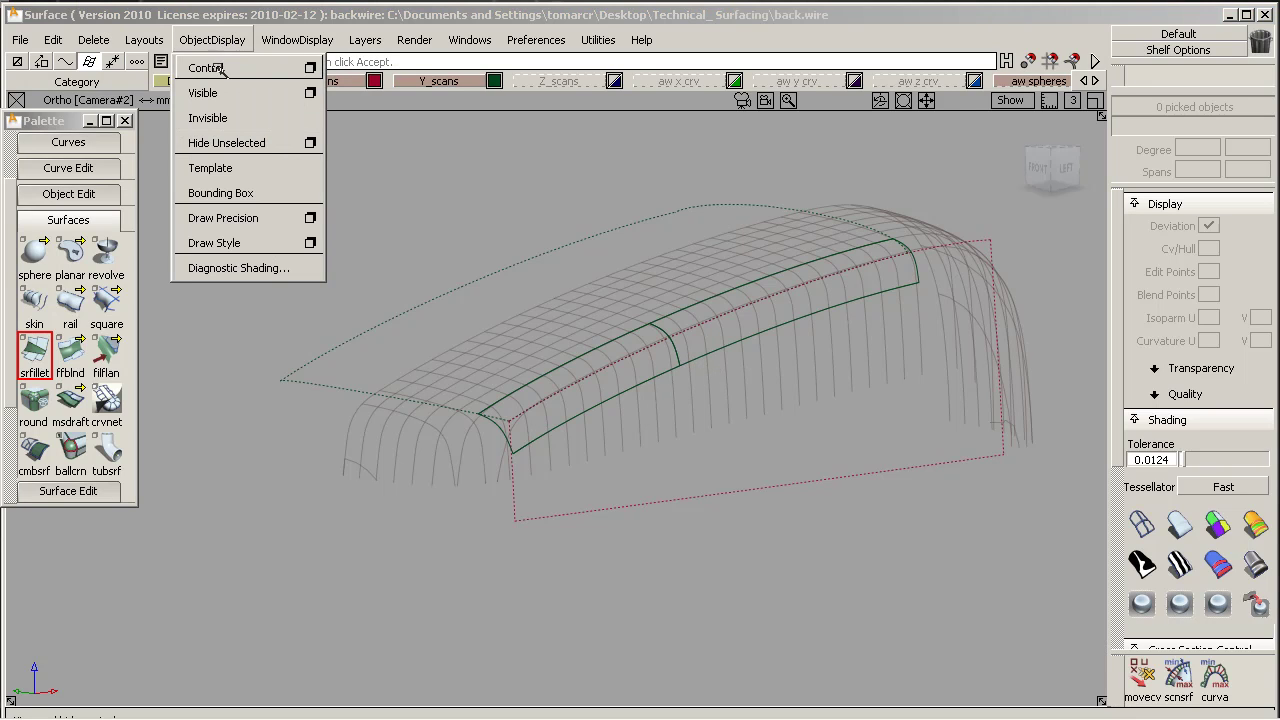
click(205, 91)
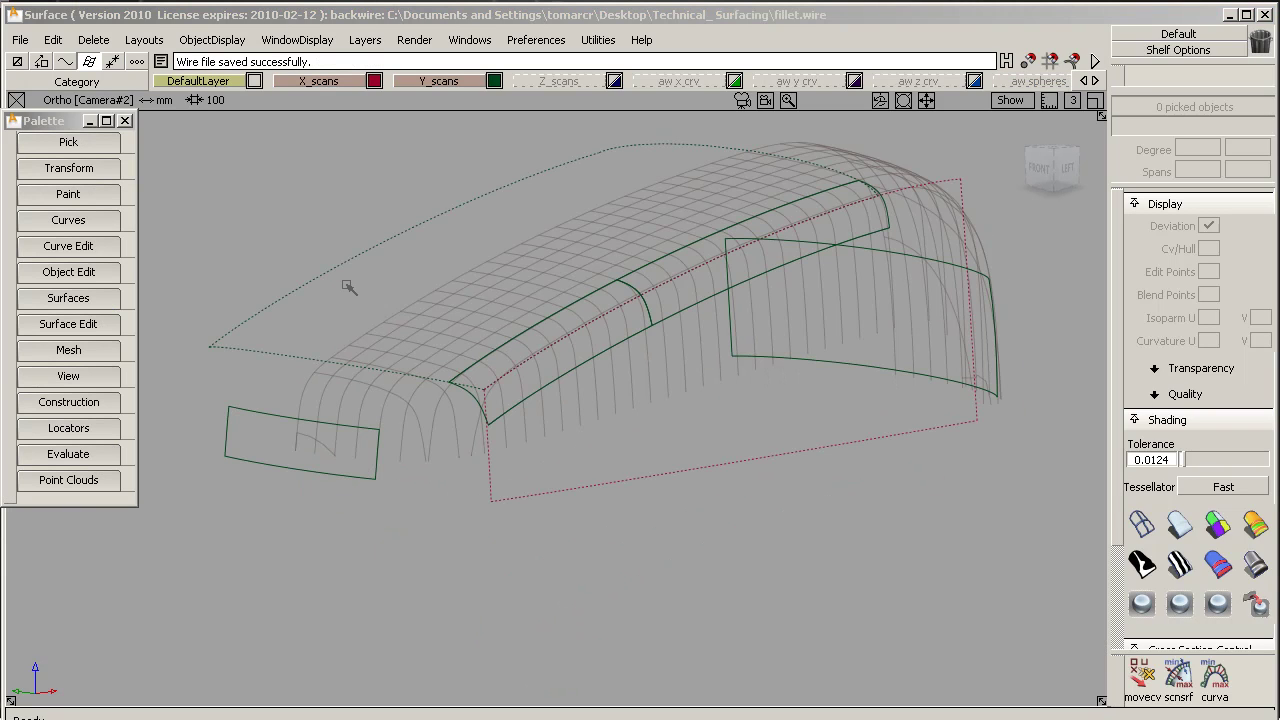
Pick the top surface and the front end surface, and hide all unselected objects
ctrl+shift+drag(362, 288, 258, 446)
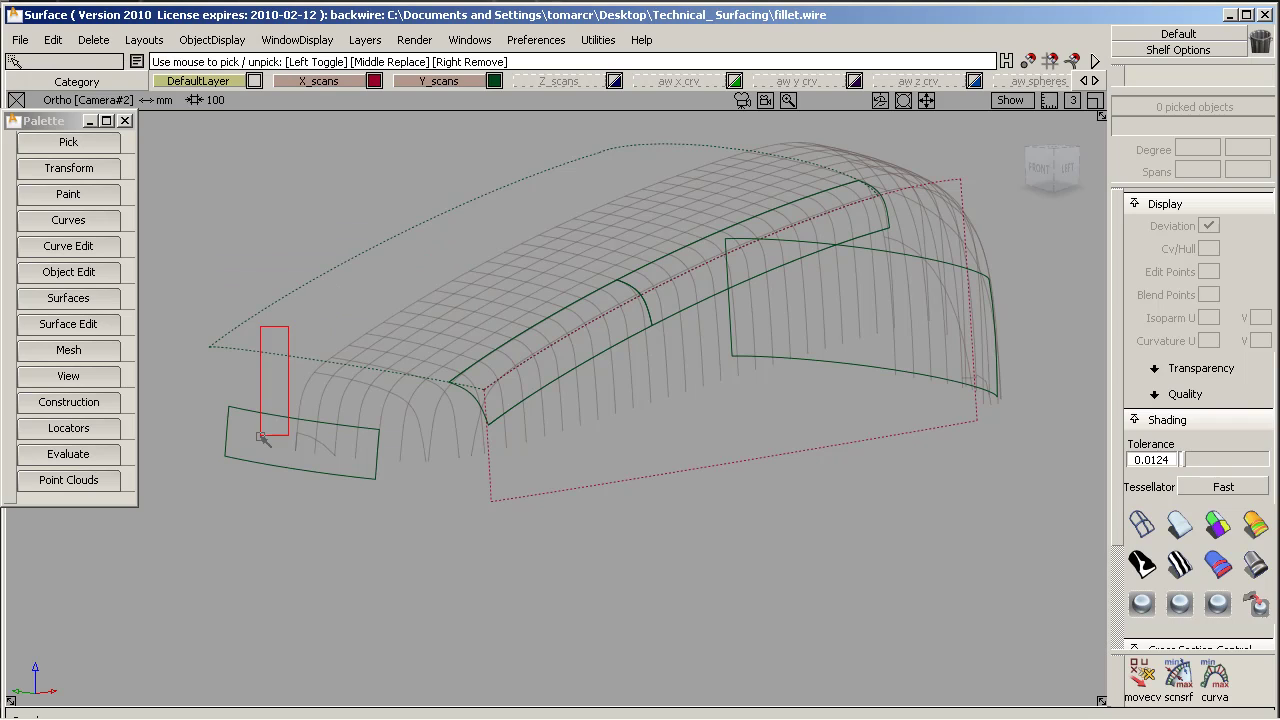
ctrl+shift+drag(338, 307, 290, 330)
click(283, 452)
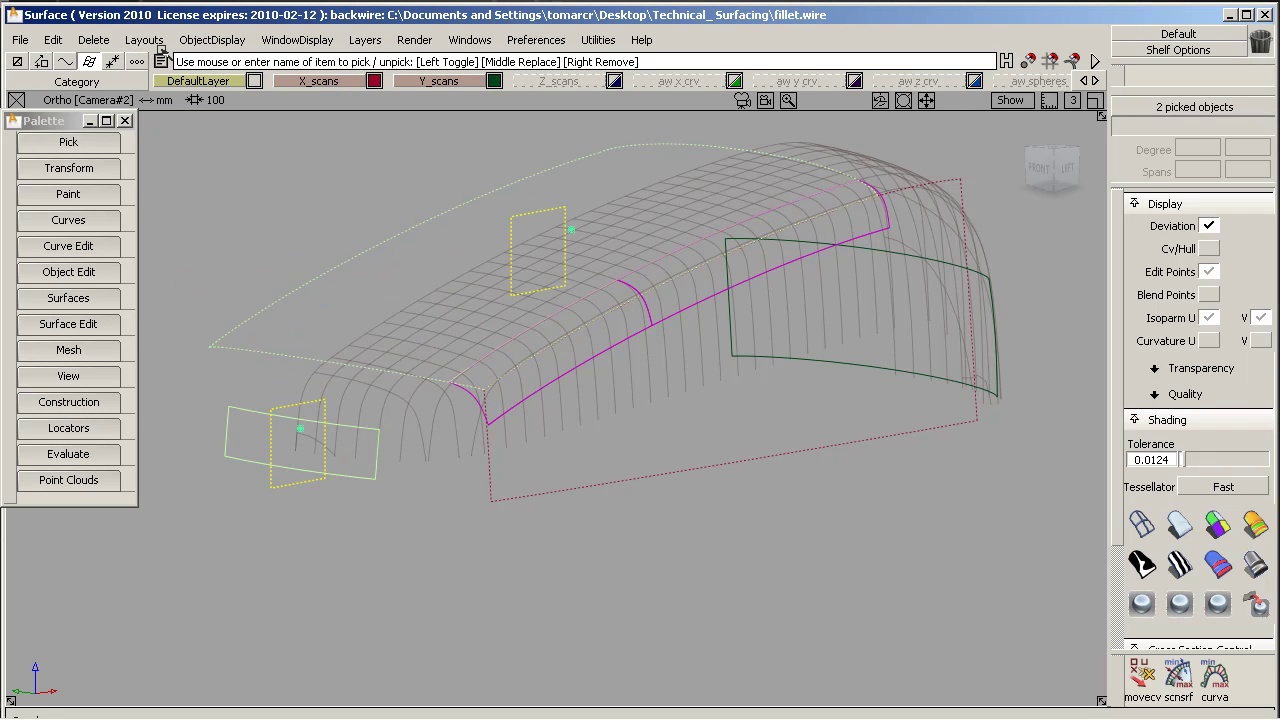
click(225, 40)
click(224, 142)
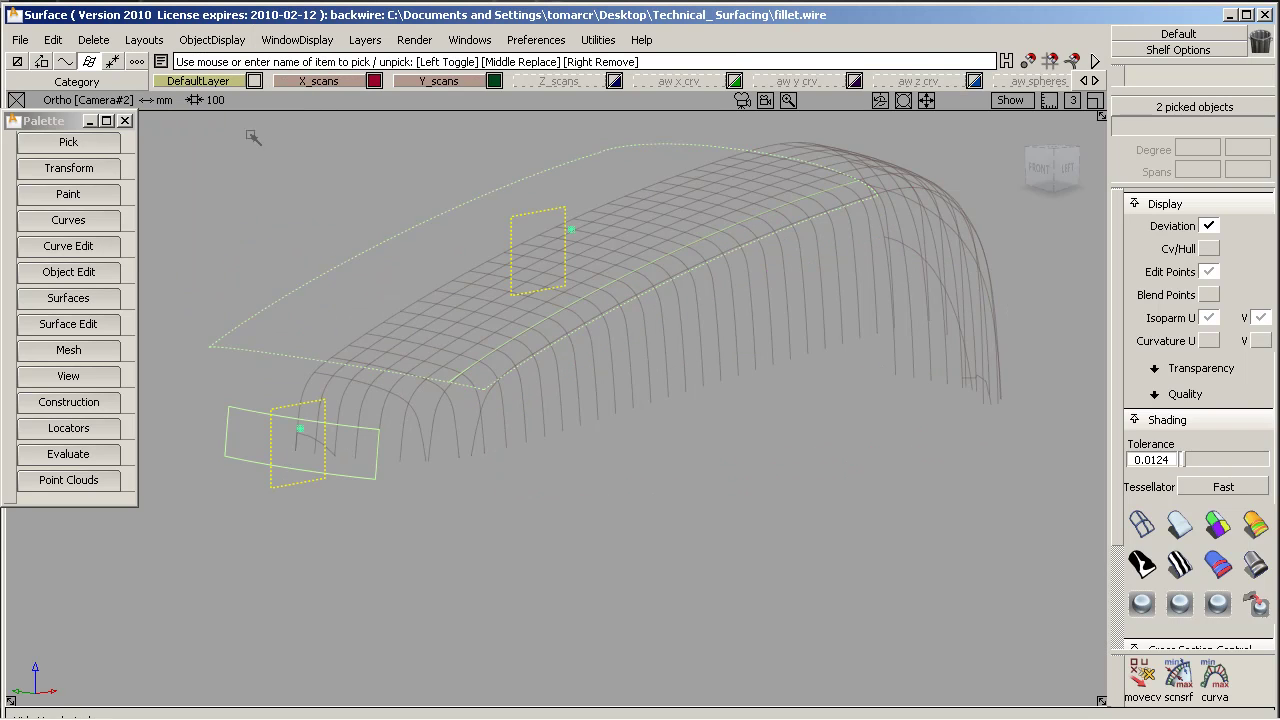
Show the aw spheres layer and examine the gap between the top and front end surfaces from above
right_drag(1025, 78, 1040, 128)
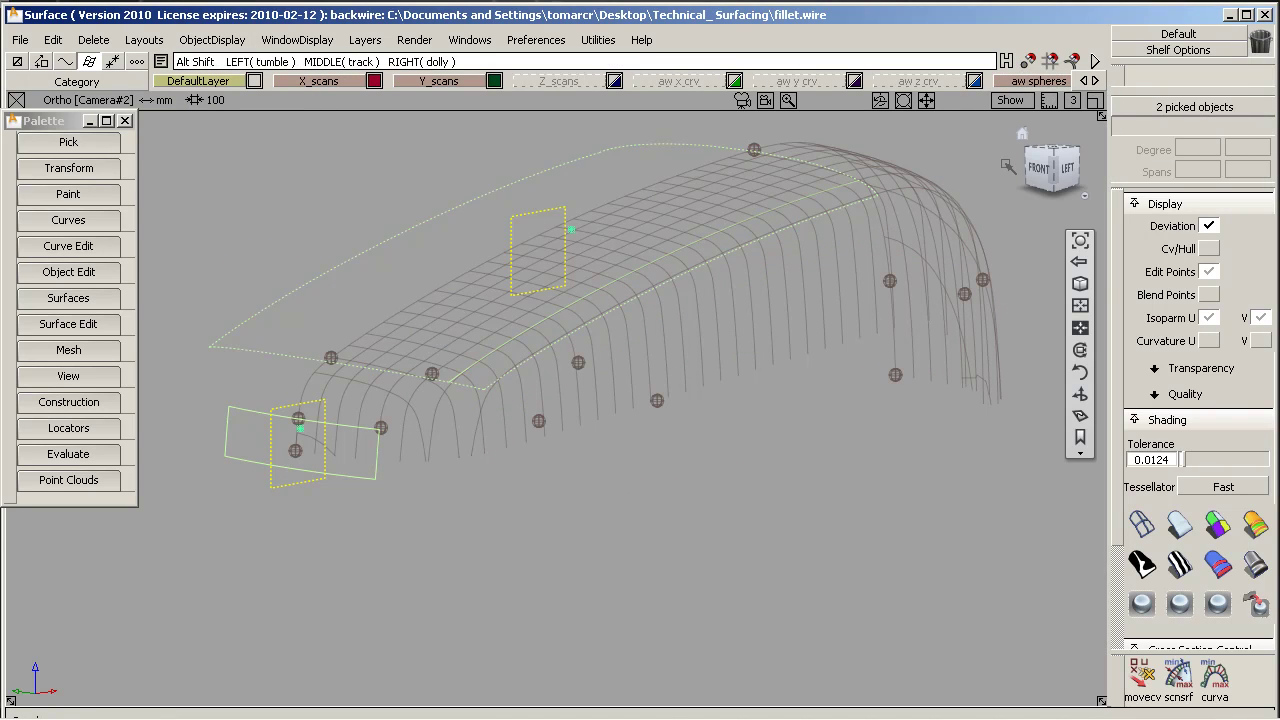
alt+shift+drag(1003, 327, 942, 313)
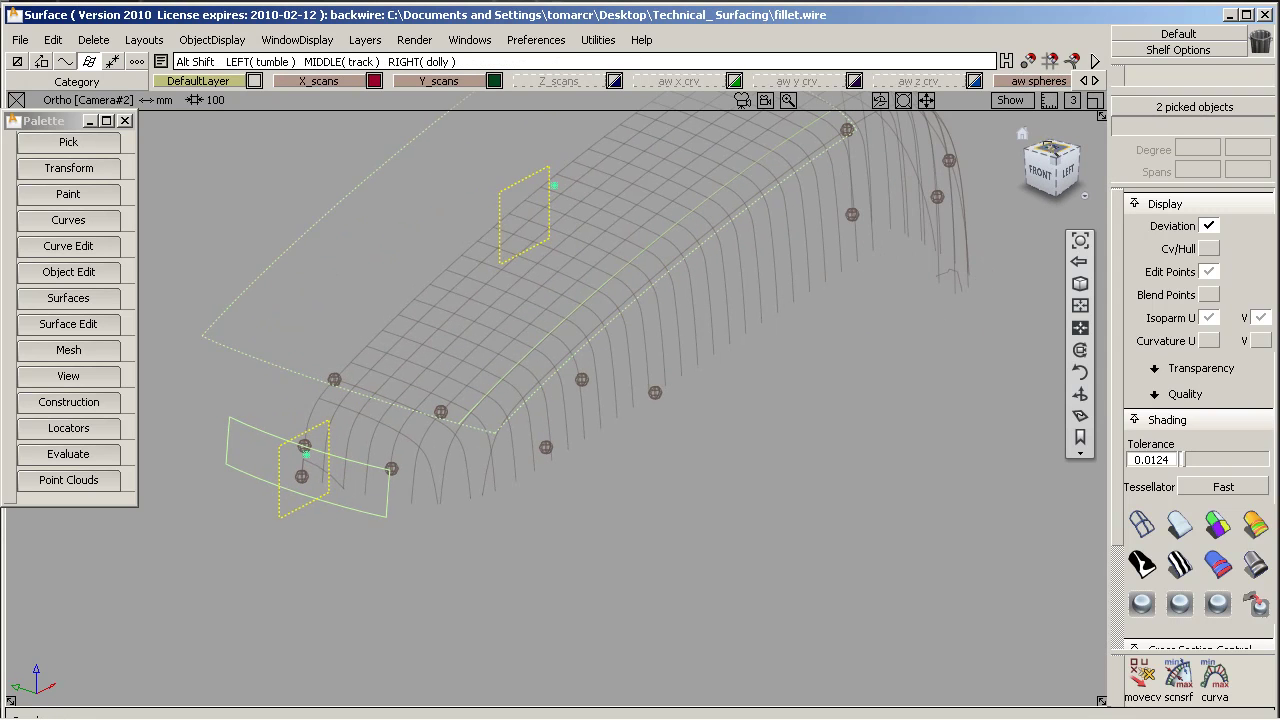
click(1055, 148)
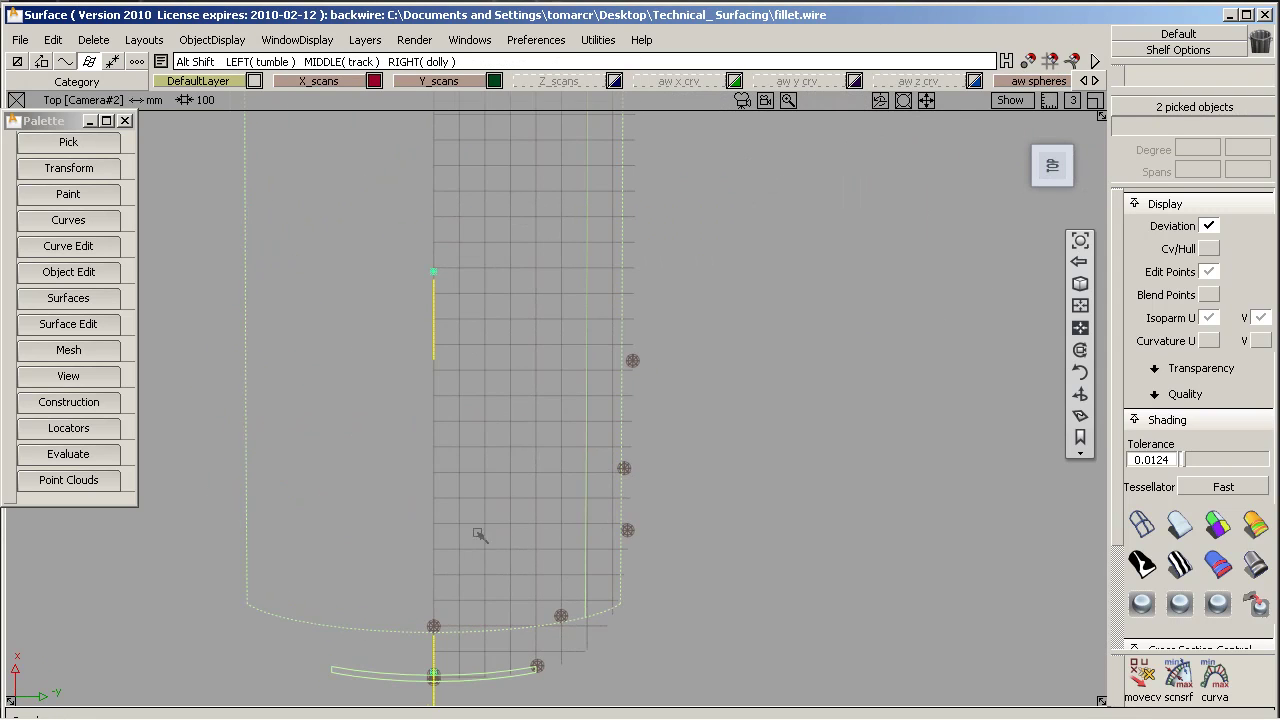
alt+shift+middle_drag(475, 454, 659, 158)
alt+shift+right_drag(543, 480, 680, 400)
Pick only the top surface and raise its patch precision to display a dense grid of curves
ctrl+shift+drag(511, 408, 519, 386)
ctrl+shift+drag(520, 386, 479, 416)
drag(508, 397, 490, 464)
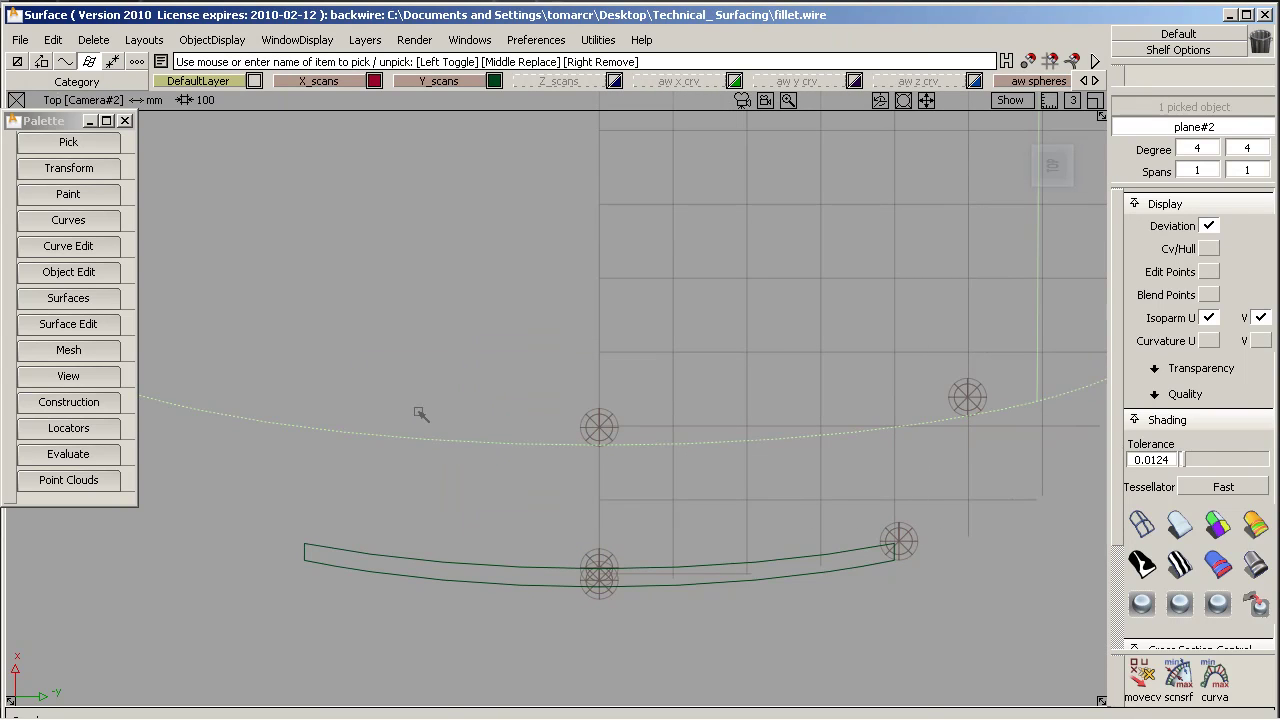
click(110, 273)
click(76, 458)
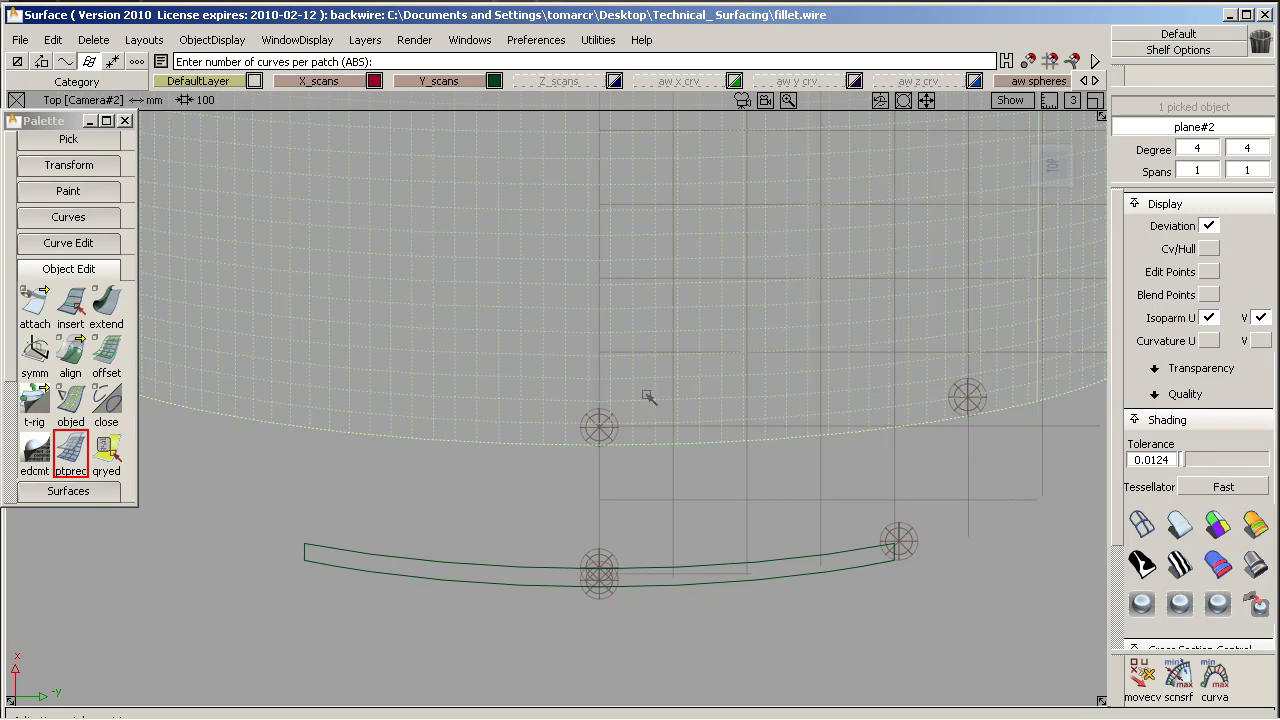
click(715, 490)
Switch to the front view and hide the aw spheres layer
alt+shift+drag(757, 466, 584, 307)
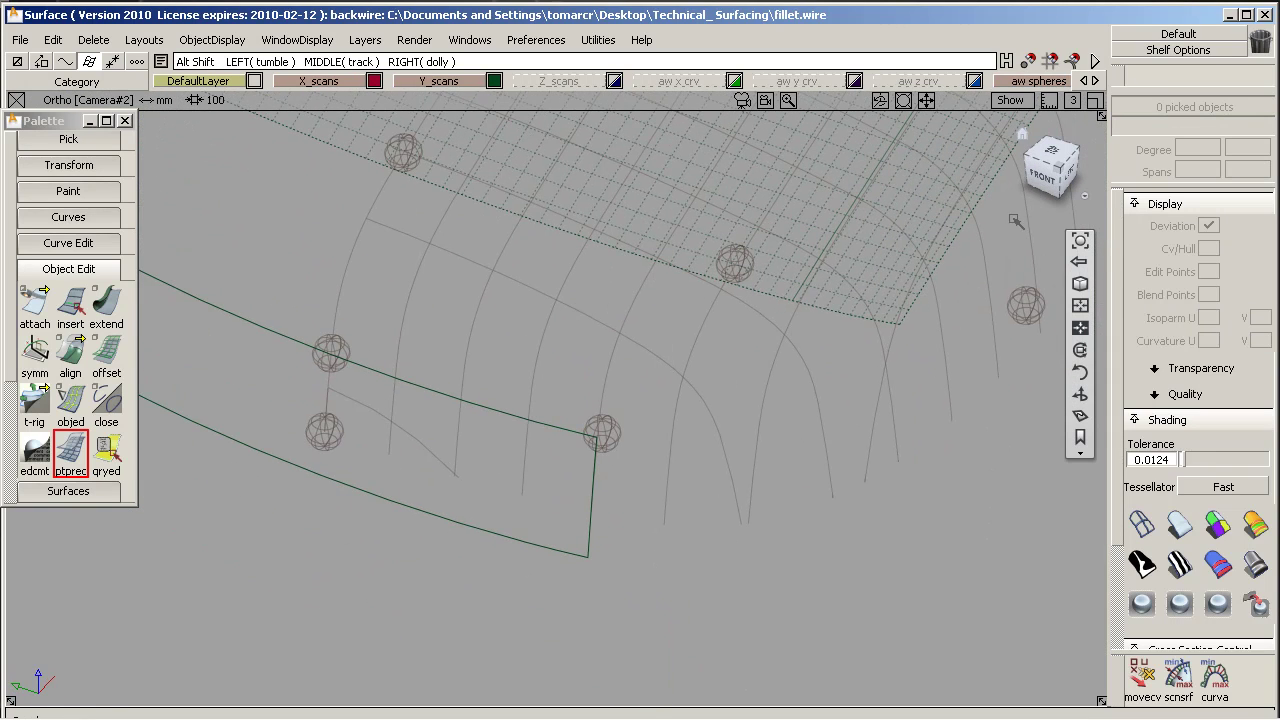
click(1043, 176)
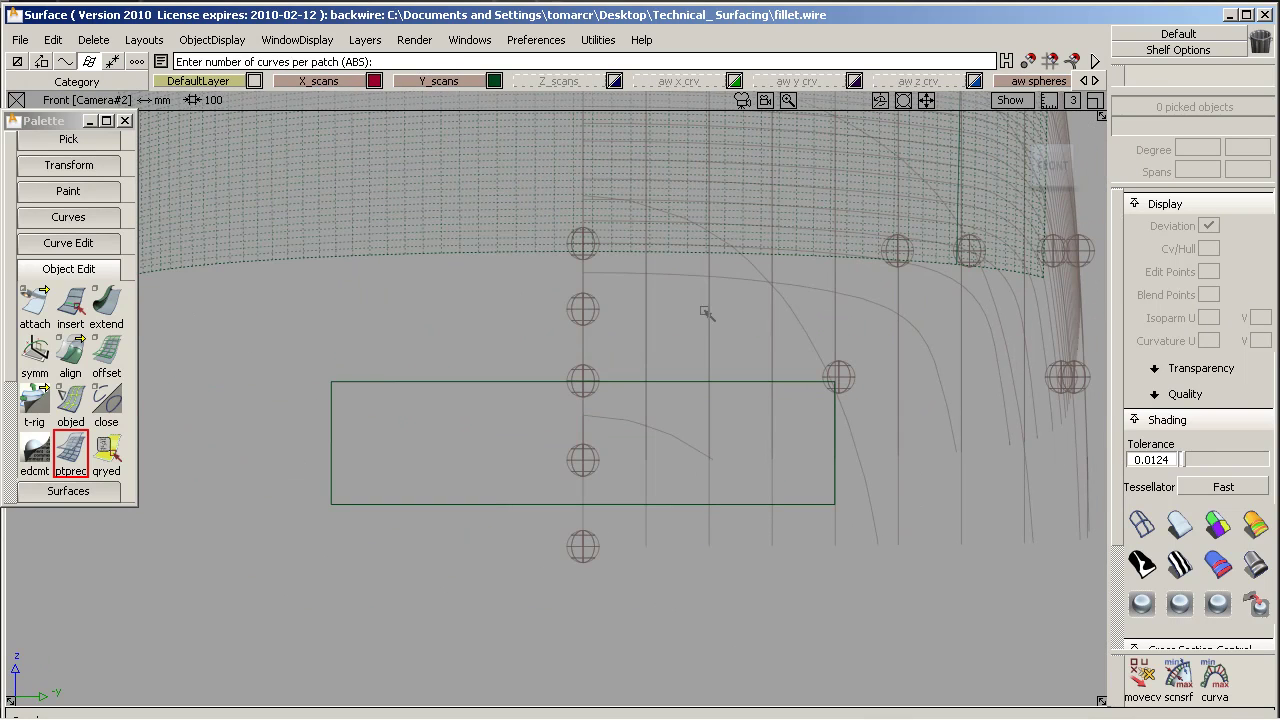
right_click(1040, 82)
click(1016, 131)
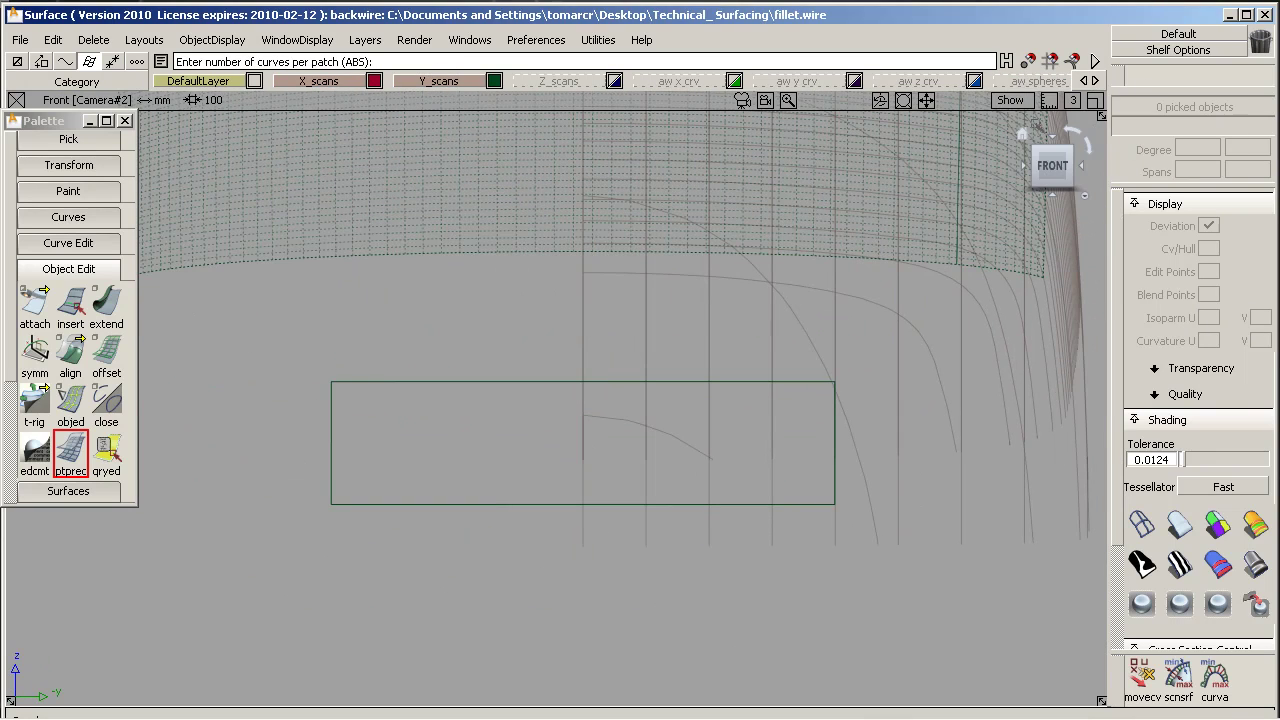
Display the CVs and hulls of the front end surface and set its U degree to 3
ctrl+shift+drag(571, 329, 505, 348)
click(498, 407)
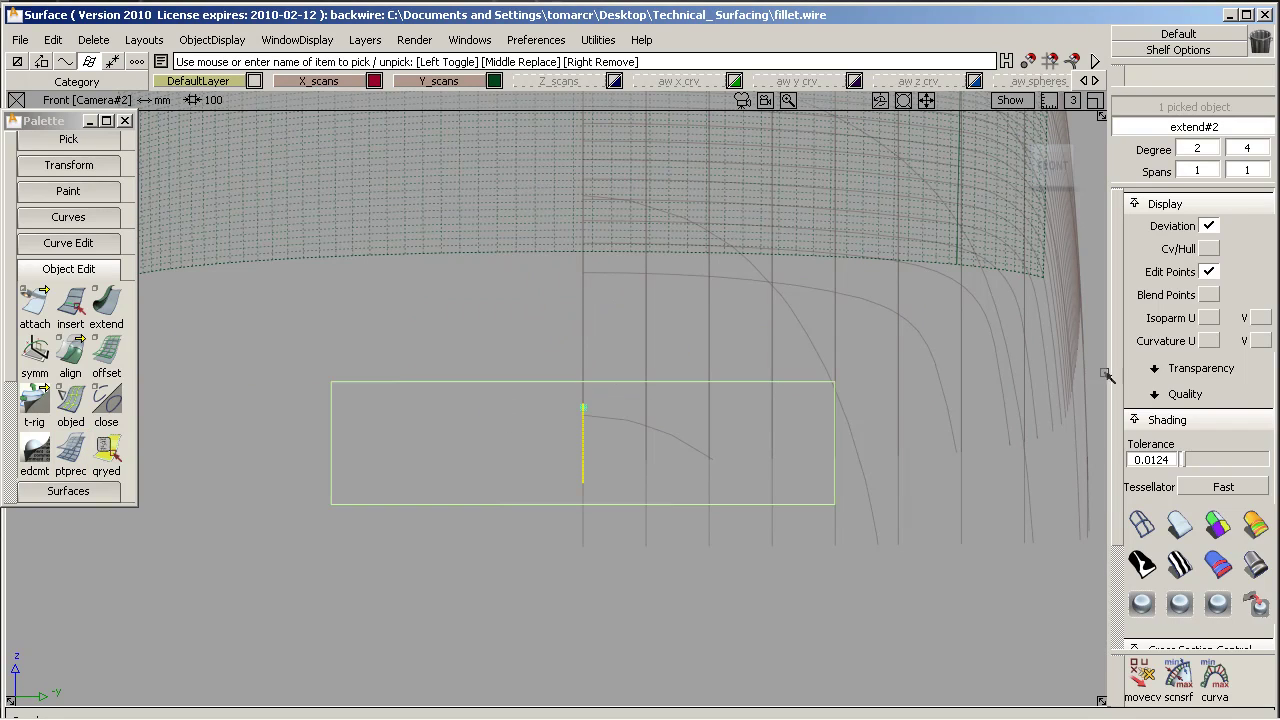
click(1209, 250)
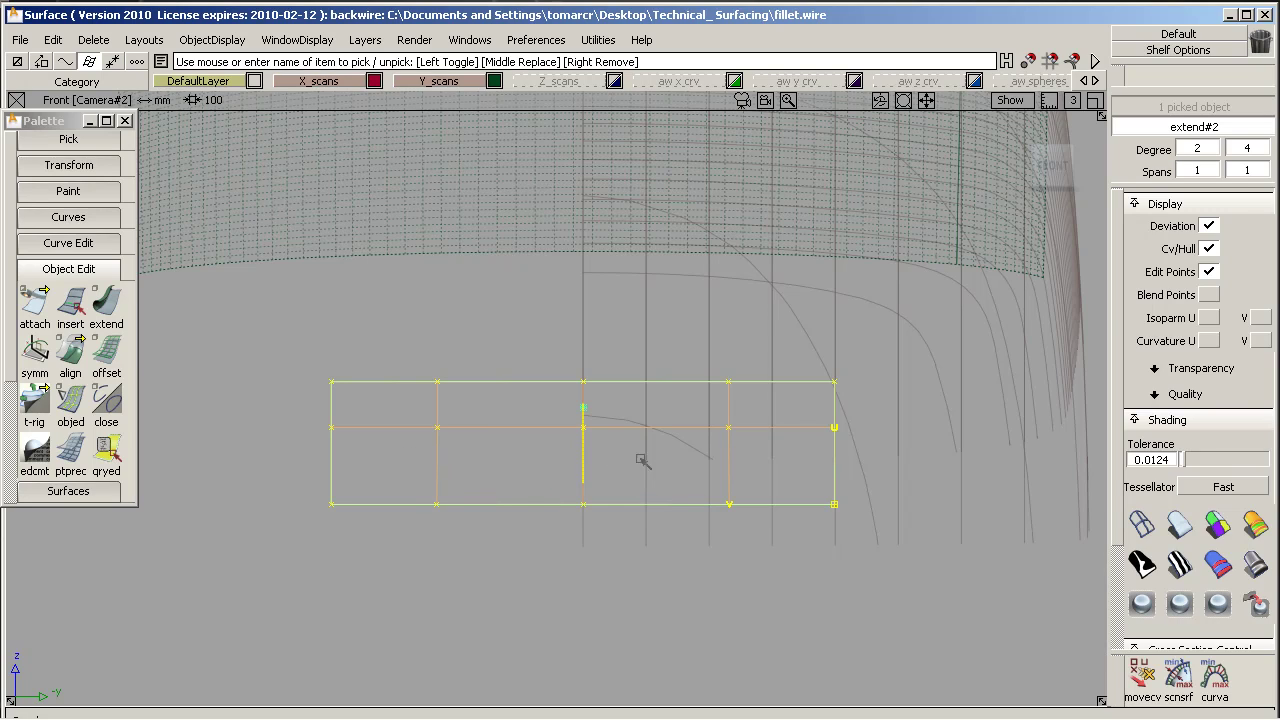
click(1180, 150)
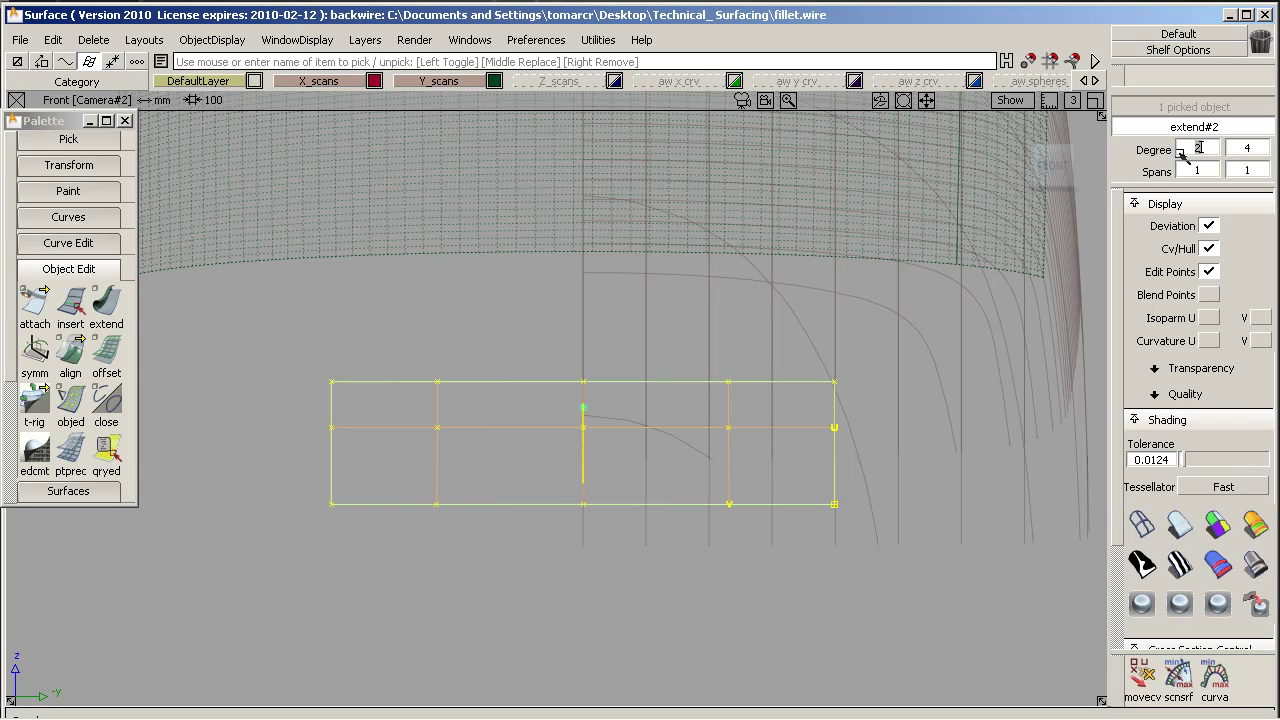
text(3)
key(Return)
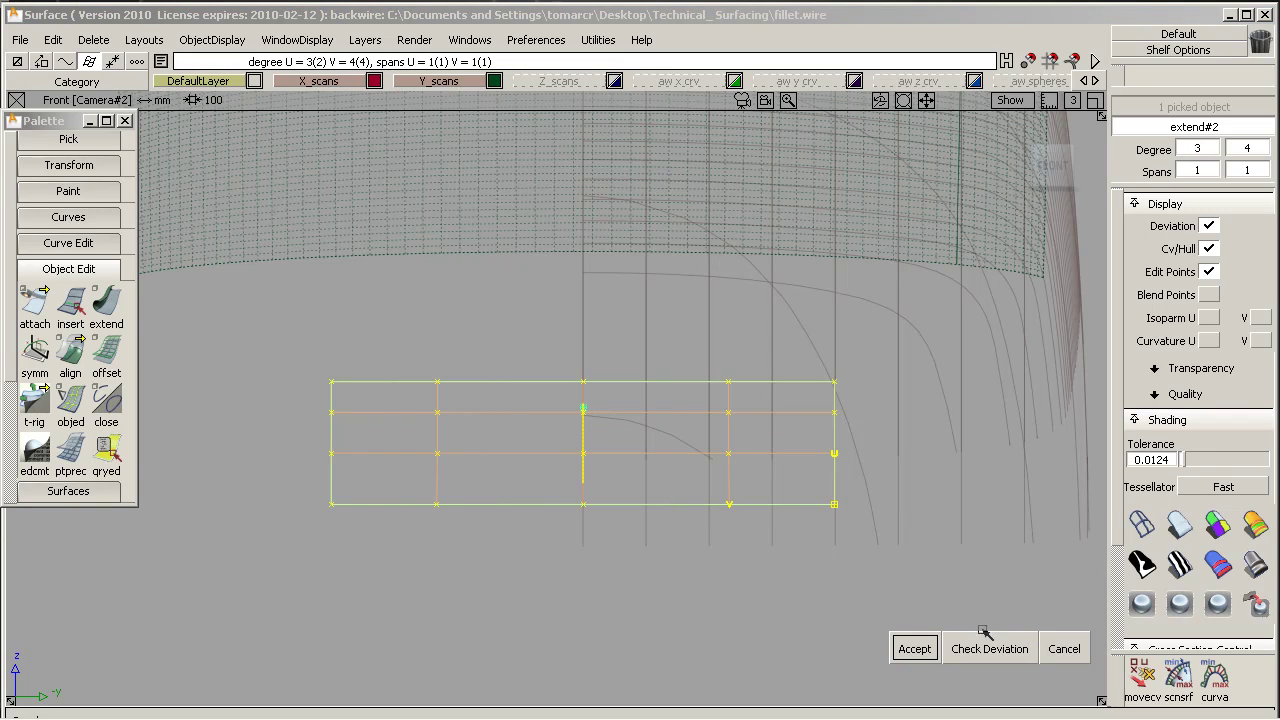
click(922, 648)
click(617, 298)
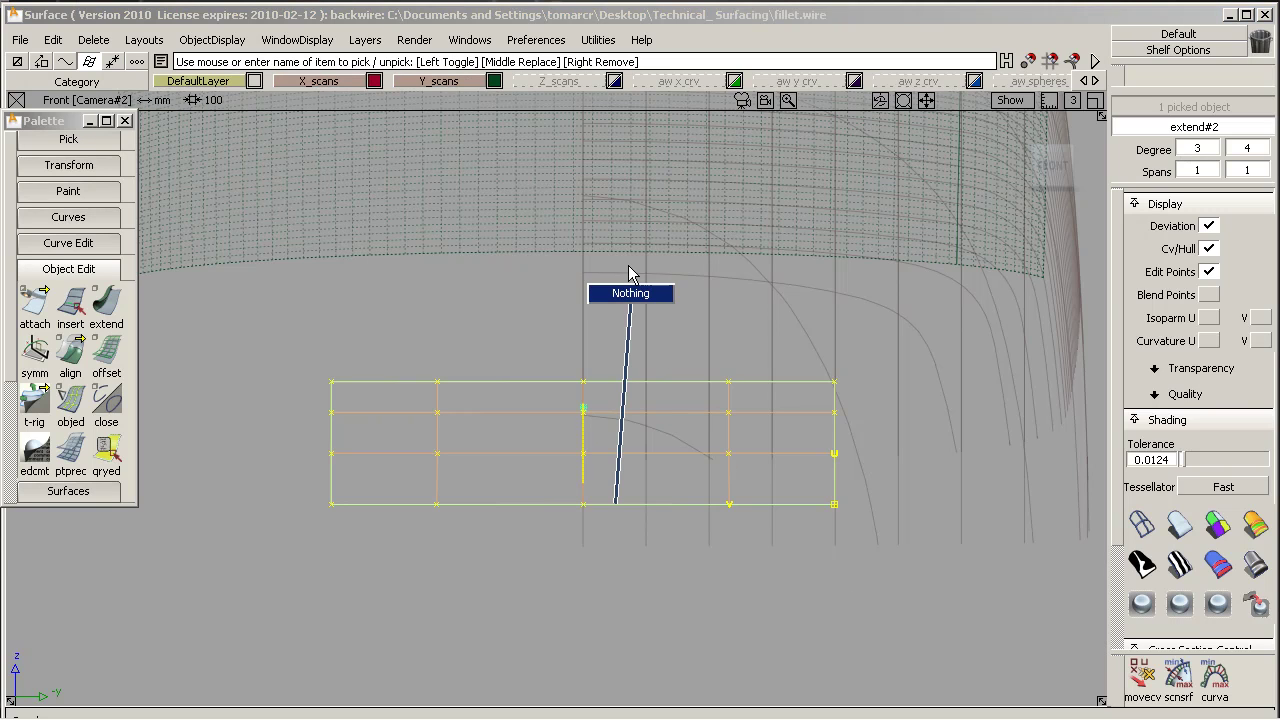
Draw a vertical keypoint line upward from the end surface's upper left corner, reaching over the top surface
alt+shift+right_drag(603, 215, 572, 258)
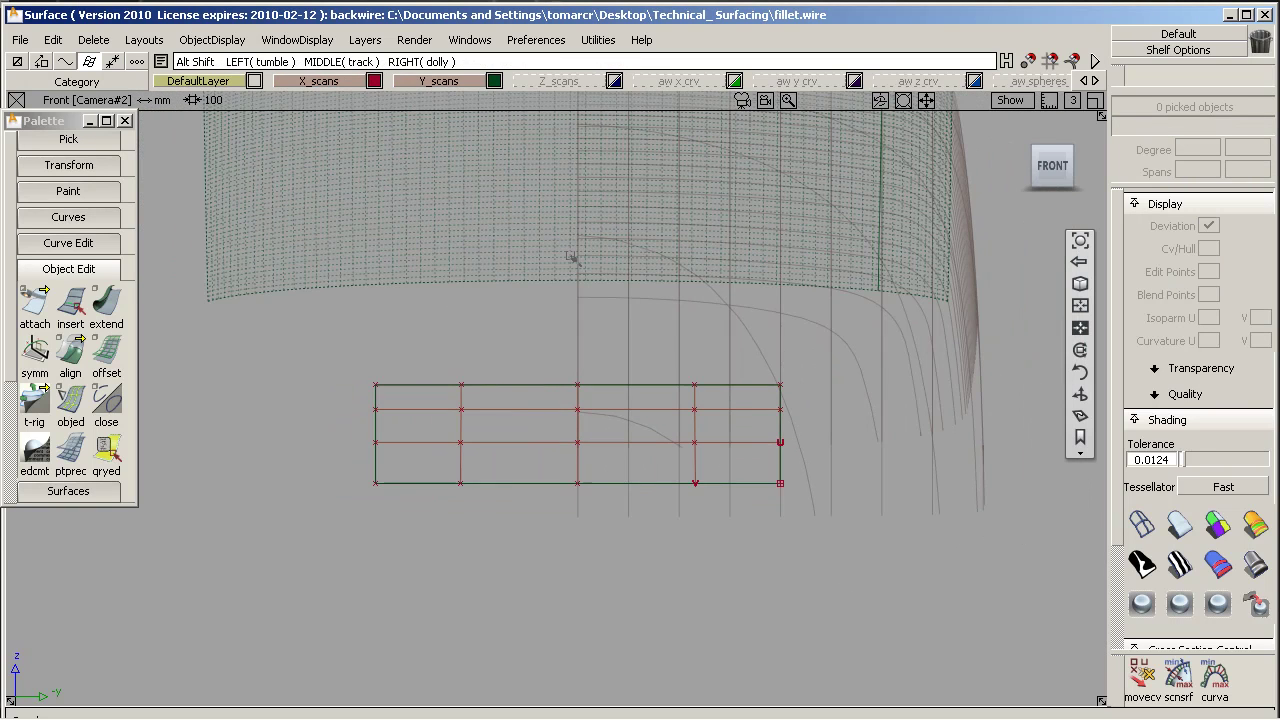
alt+shift+middle_drag(572, 258, 566, 292)
click(68, 268)
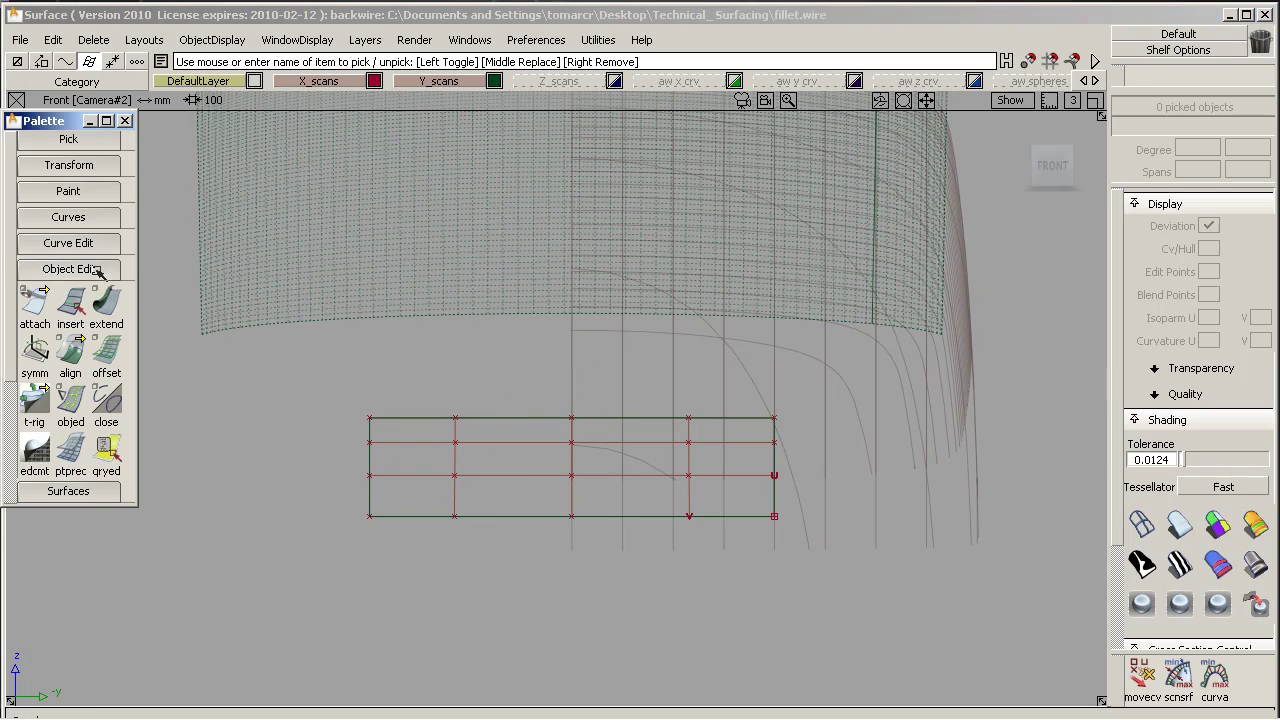
click(68, 217)
click(33, 288)
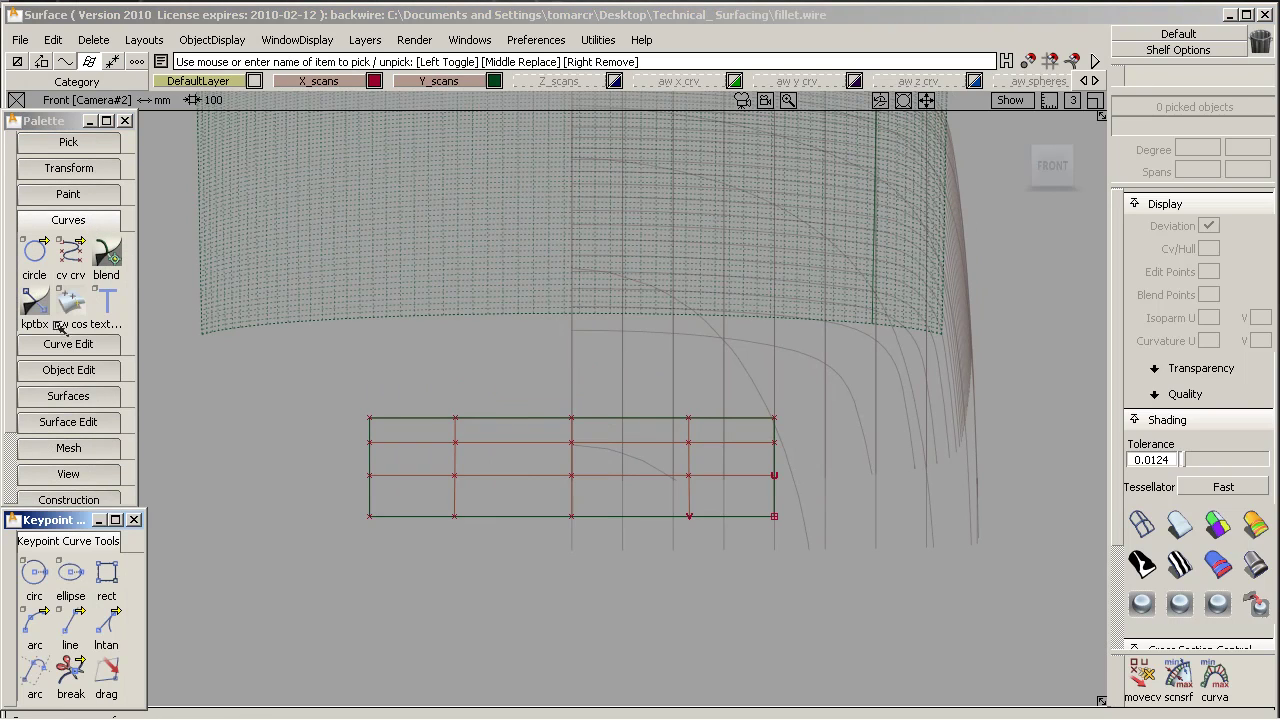
click(70, 628)
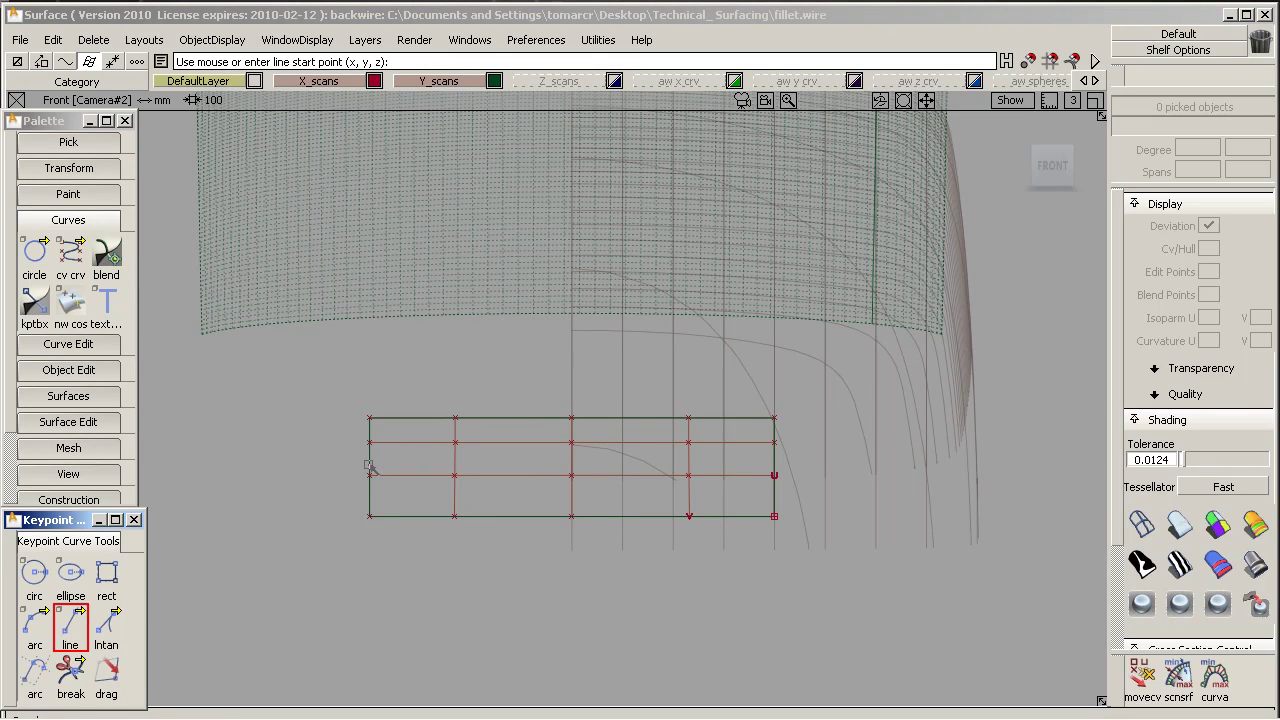
ctrl+alt+drag(369, 465, 398, 248)
right_drag(375, 216, 370, 203)
Draw a matching vertical keypoint line upward from the end surface's upper right corner
ctrl+shift+drag(662, 262, 685, 312)
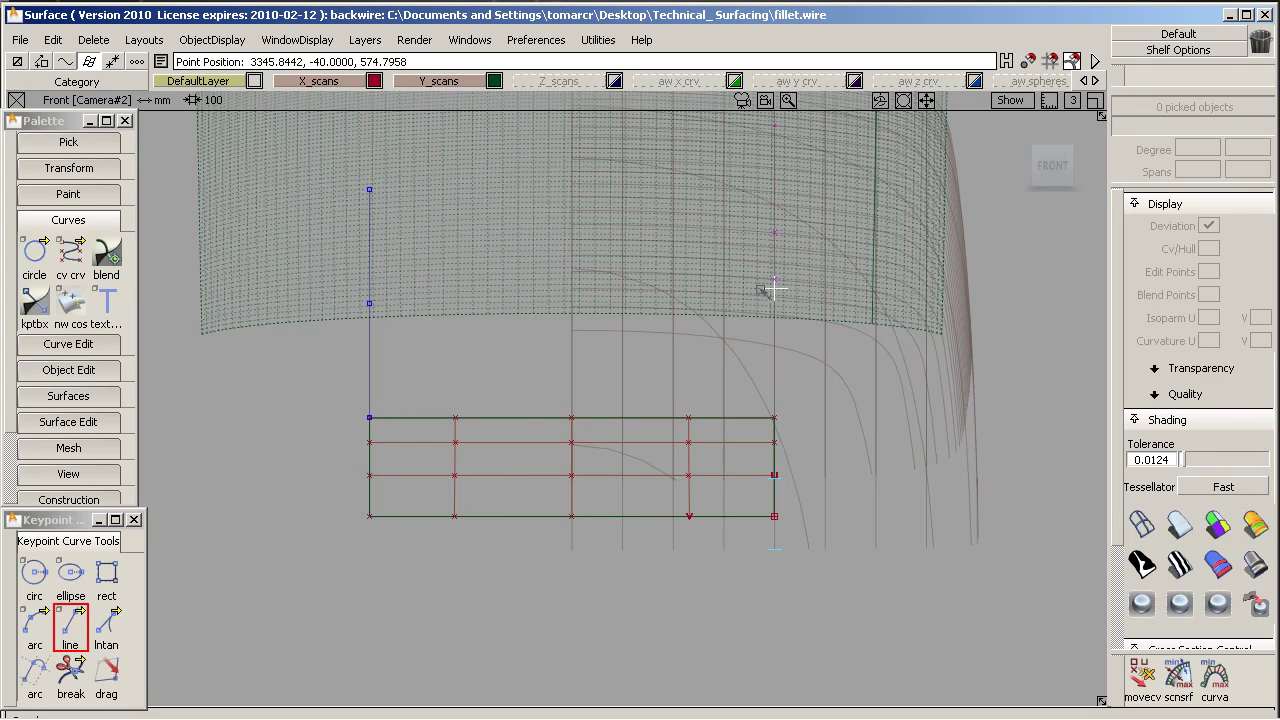
click(774, 418)
click(774, 516)
click(774, 418)
right_drag(774, 418, 772, 172)
Project the two vertical lines onto the top surface along the front view direction
ctrl+shift+drag(548, 228, 474, 340)
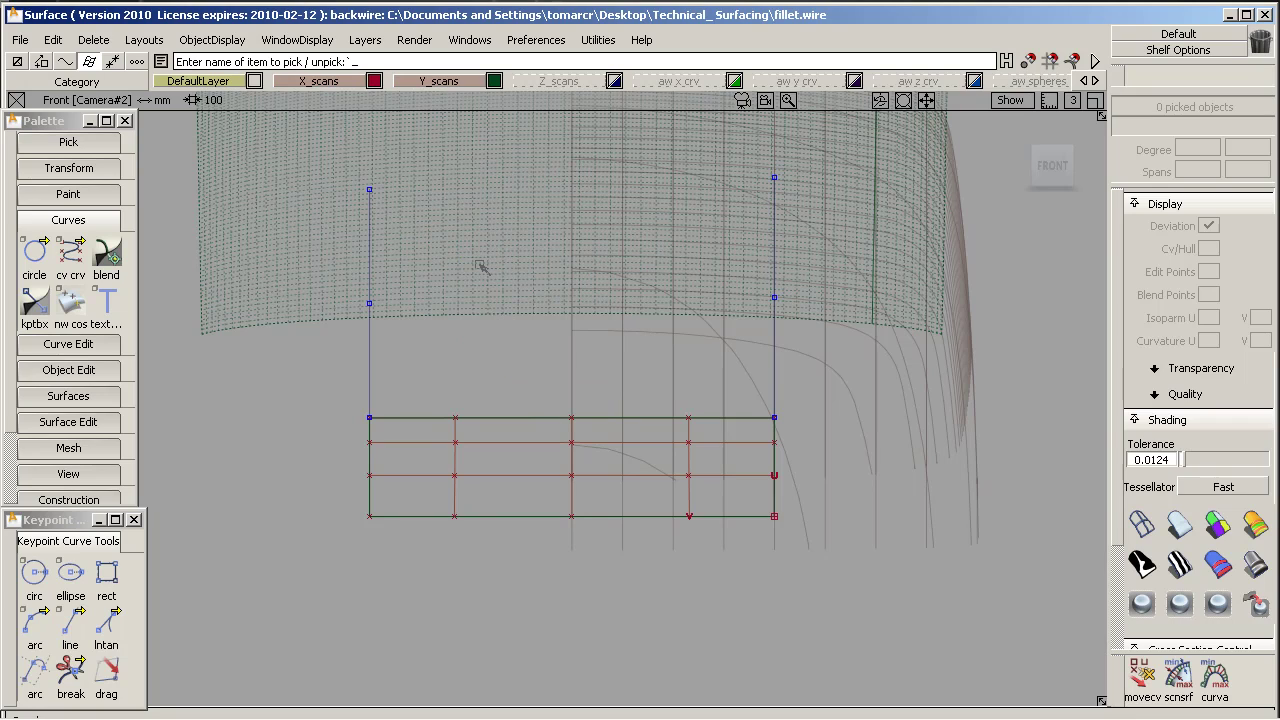
ctrl+shift+drag(480, 265, 443, 280)
click(471, 337)
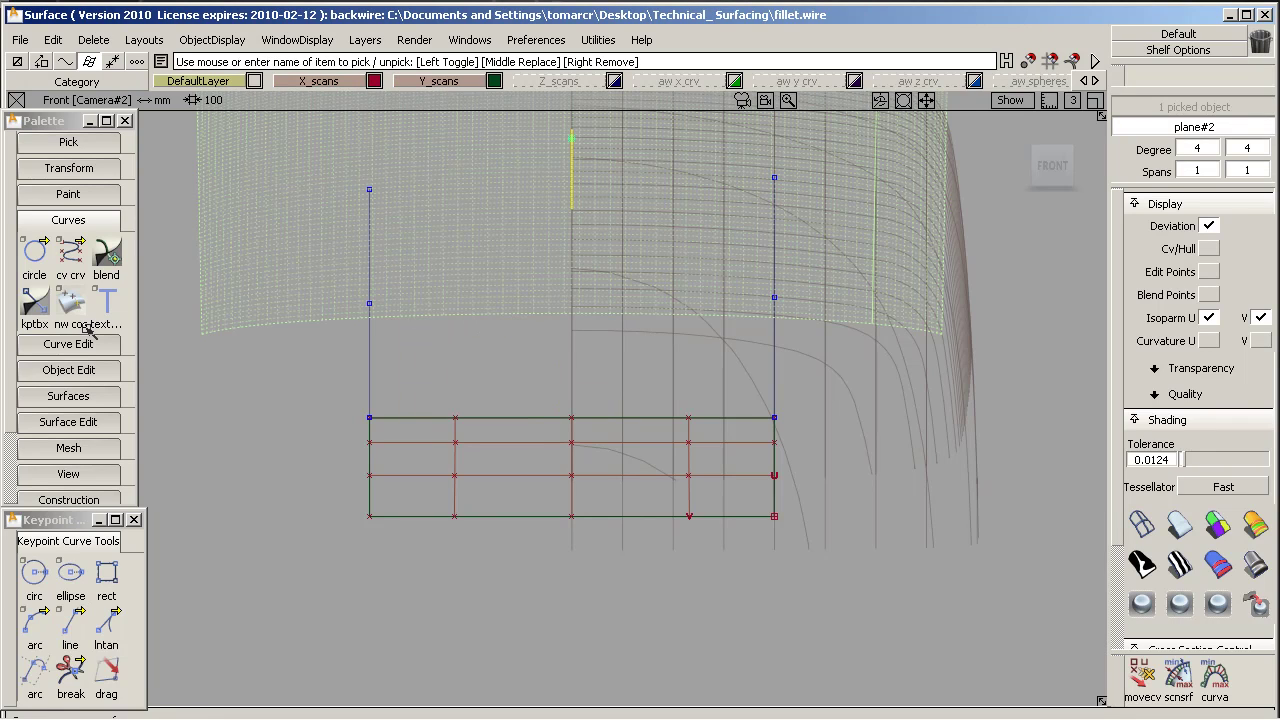
click(80, 222)
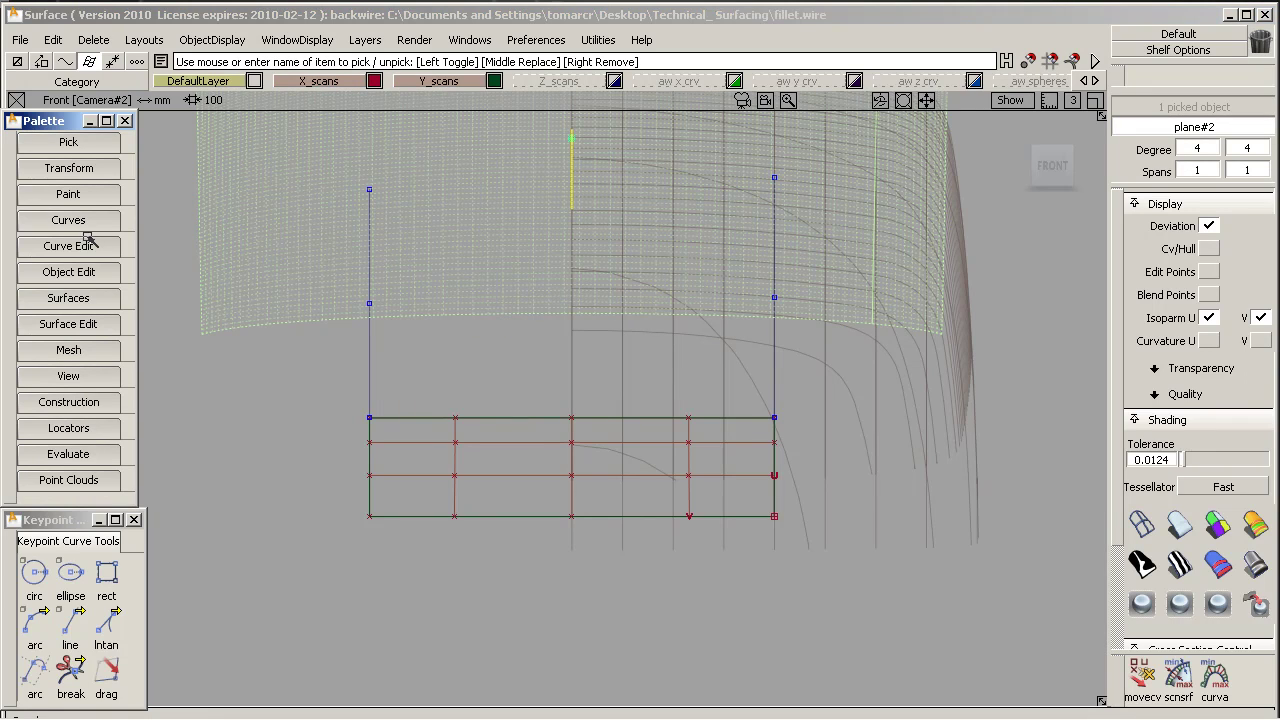
click(88, 324)
click(44, 313)
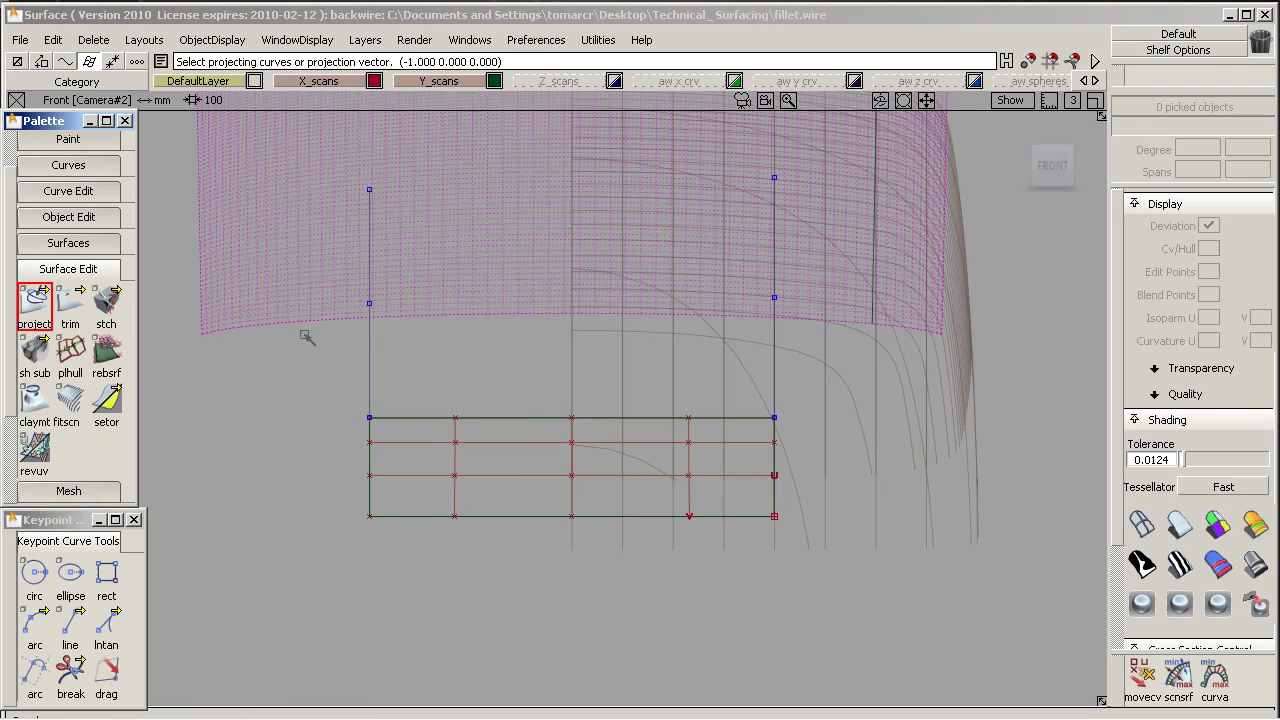
click(367, 367)
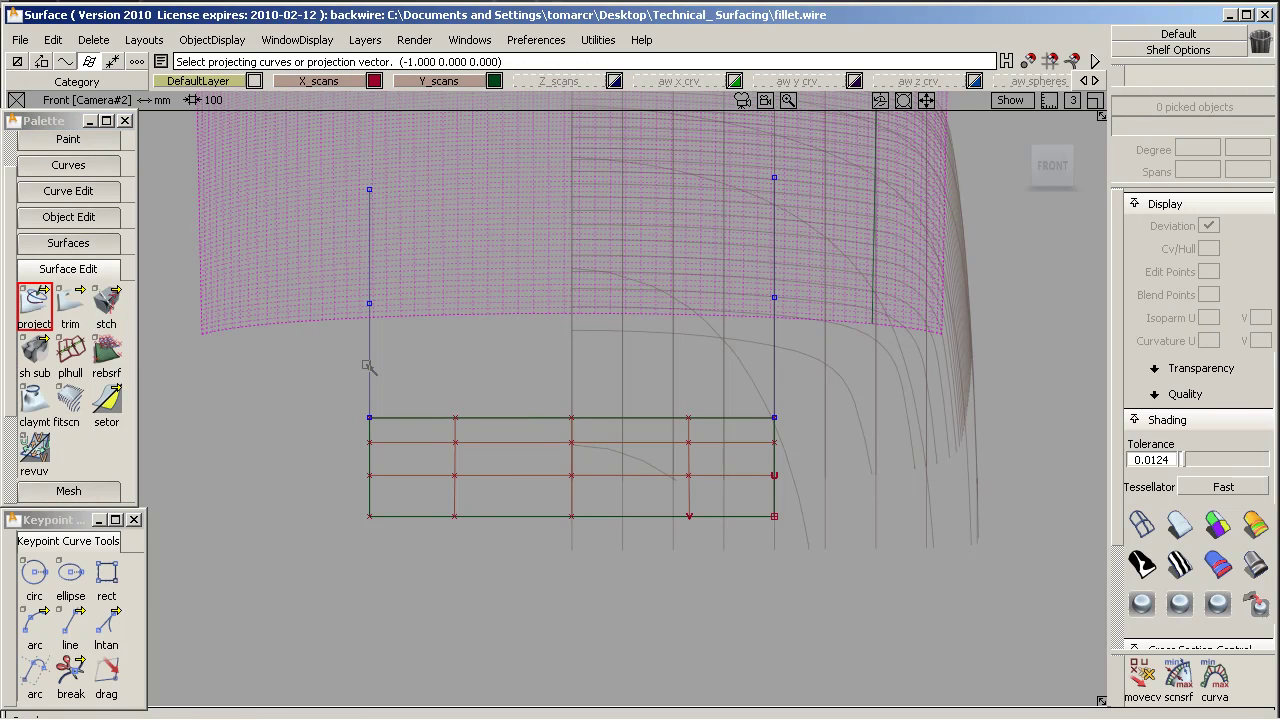
click(775, 373)
key(Return)
Delete the two original vertical lines, keeping only their projected curves on the top surface
alt+shift+drag(665, 320, 452, 382)
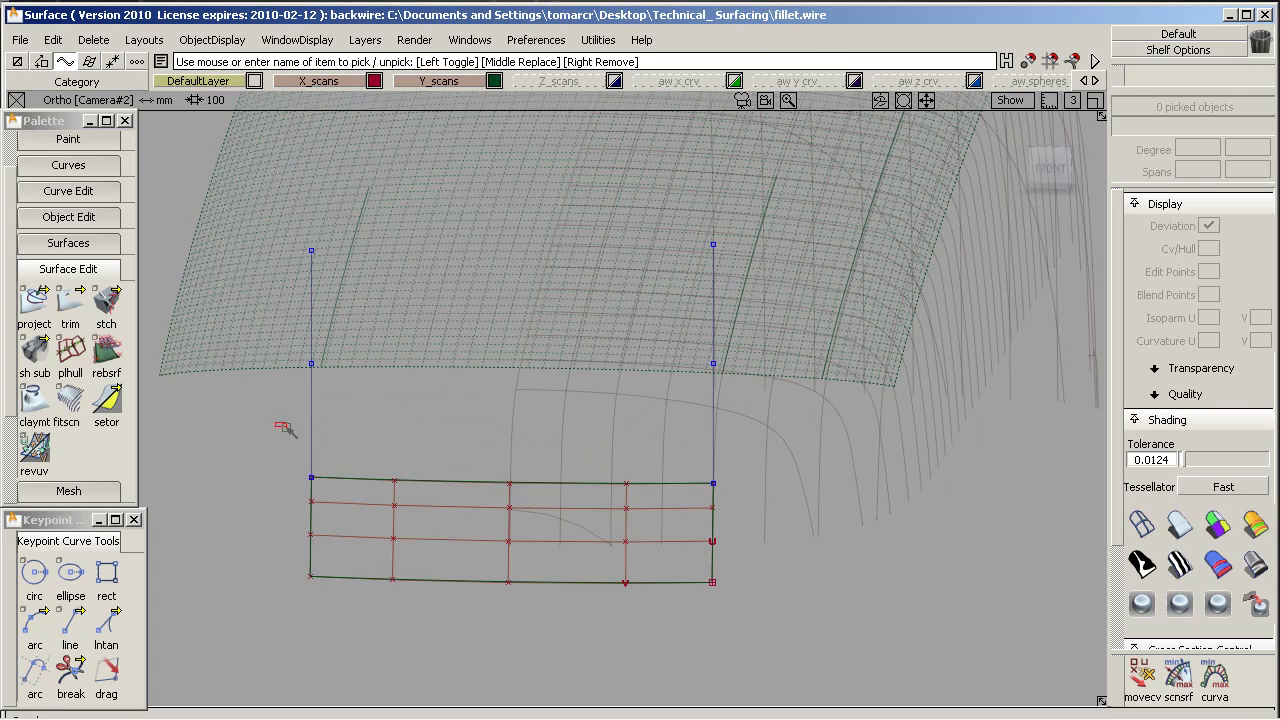
drag(286, 423, 688, 453)
key(Delete)
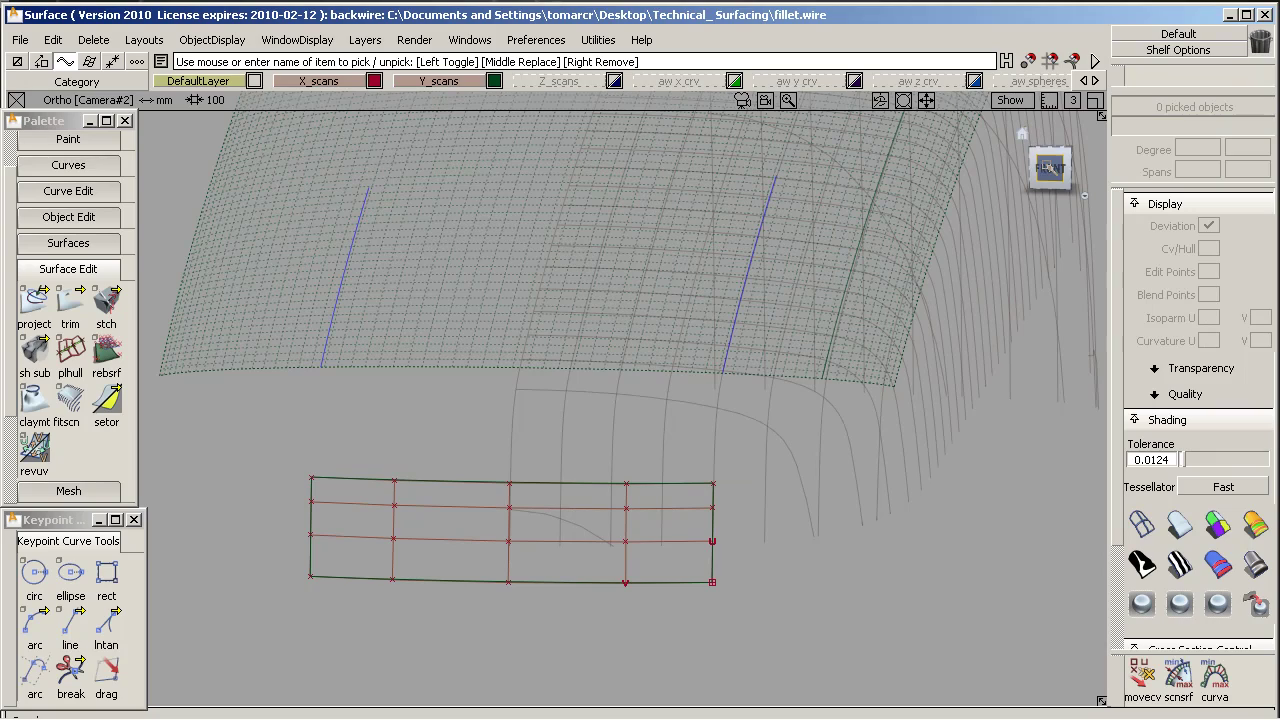
Trim the front end of the left projected curve just inside the top surface's front edge, using Curve Section in Trim mode with the Geometry criterion
alt+shift+click(1046, 172)
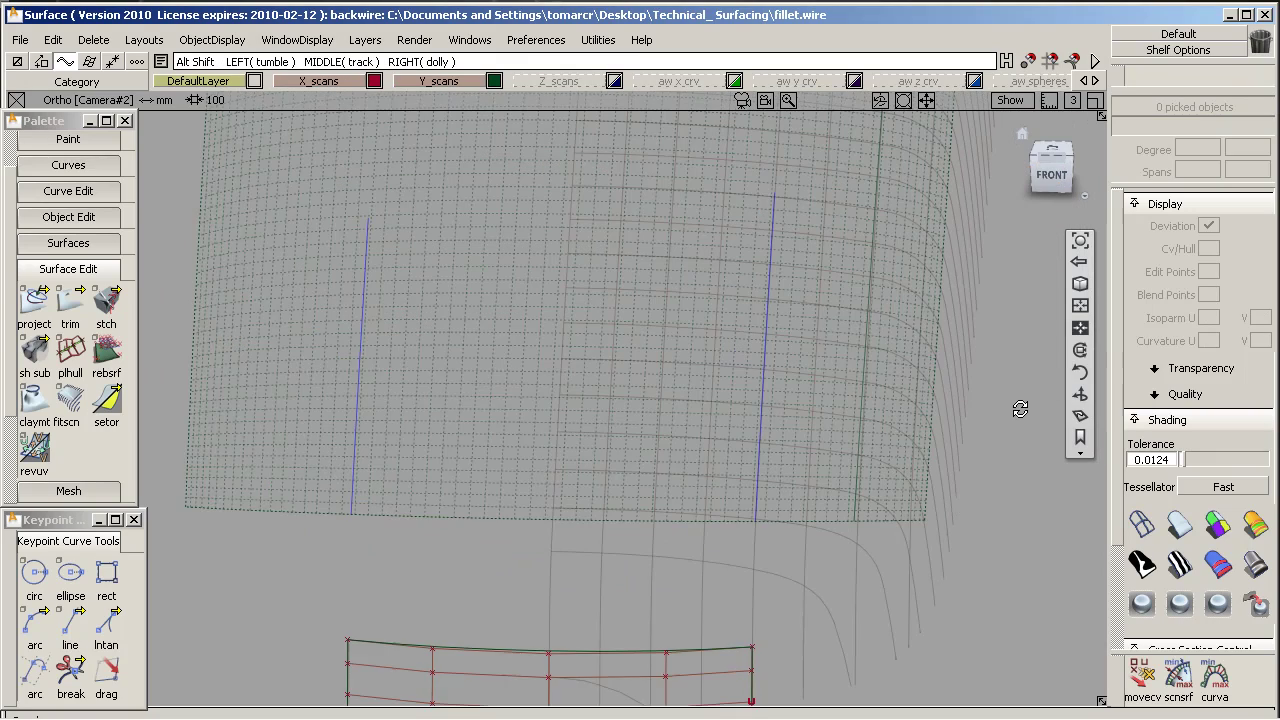
alt+shift+click(1055, 152)
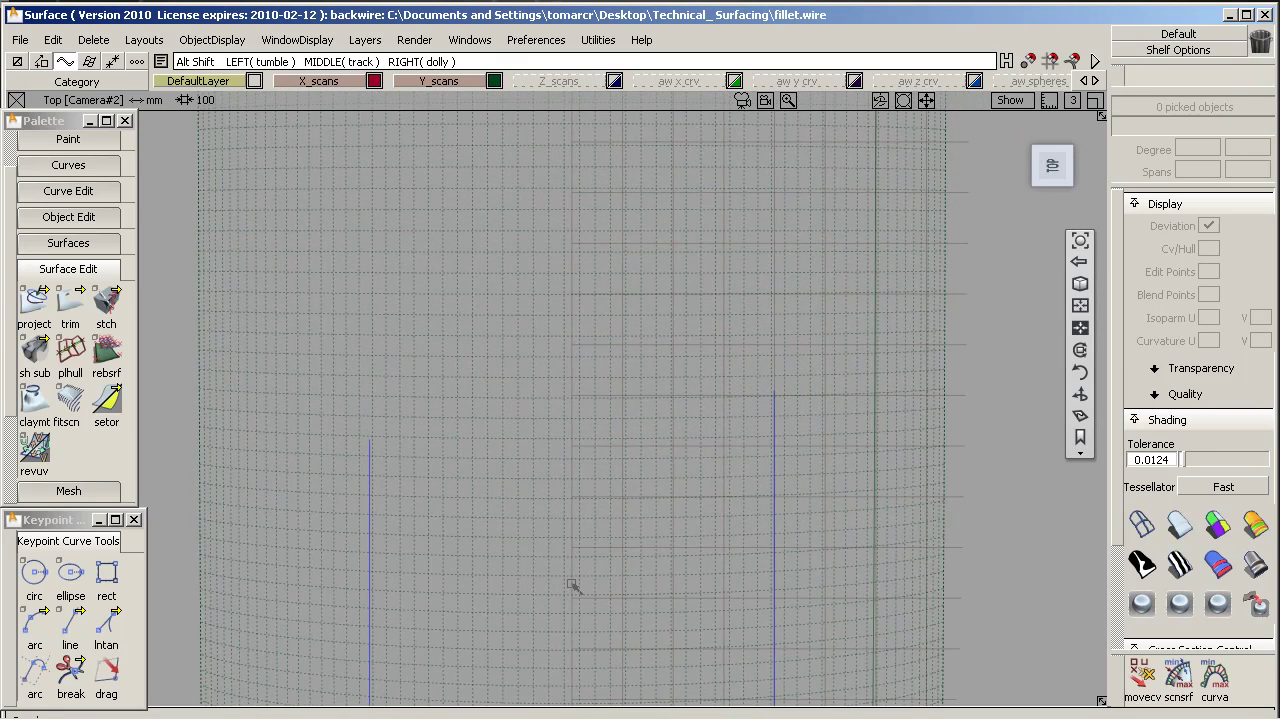
alt+shift+middle_drag(572, 587, 564, 103)
alt+shift+right_drag(388, 374, 503, 307)
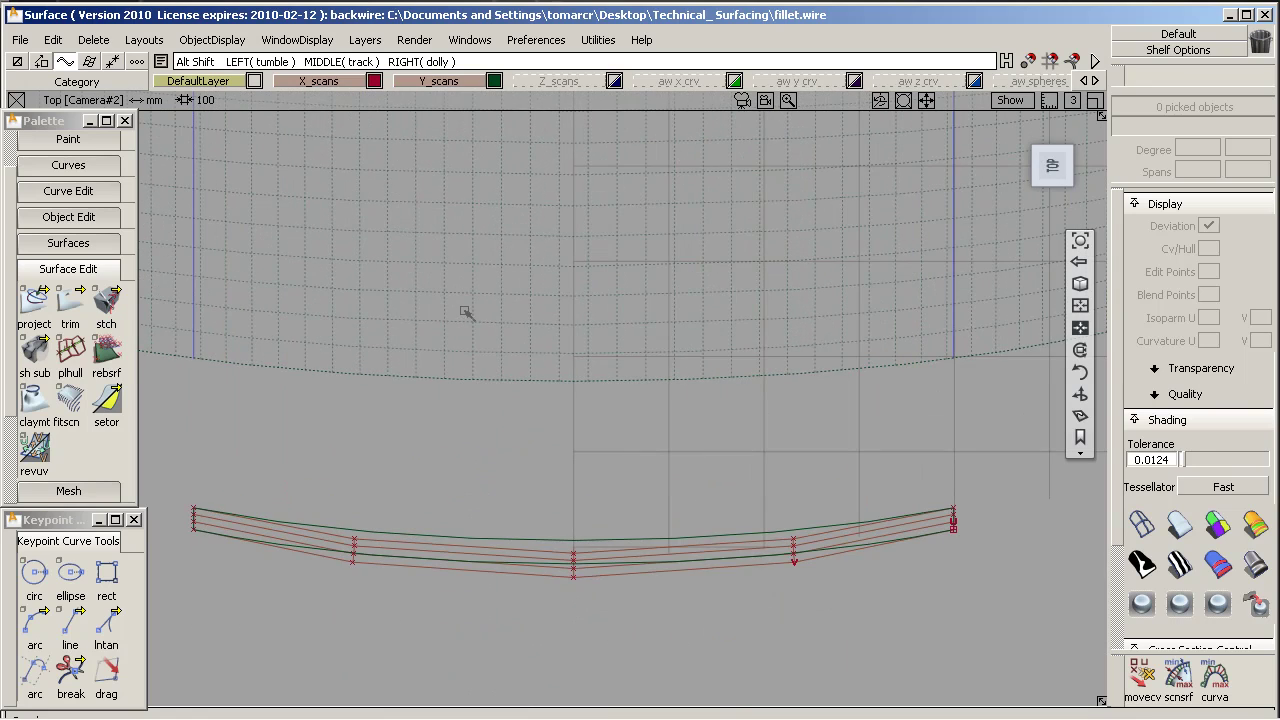
alt+shift+middle_drag(467, 314, 520, 333)
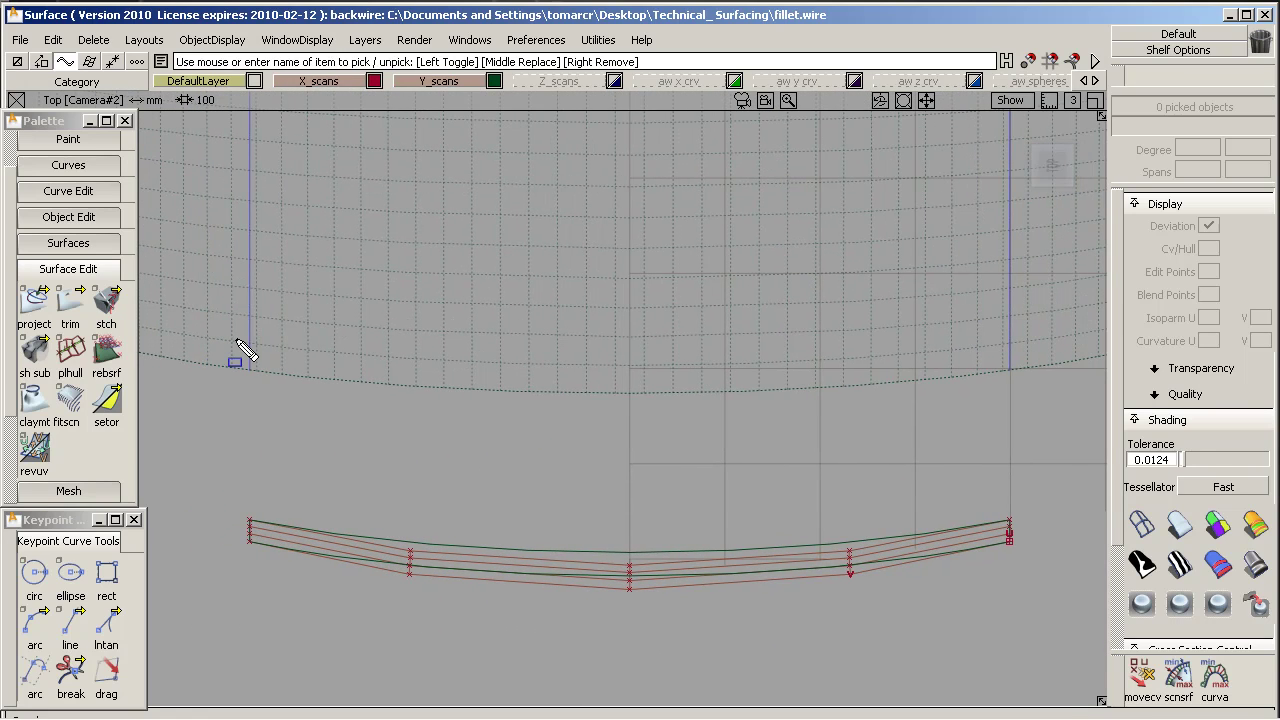
click(68, 269)
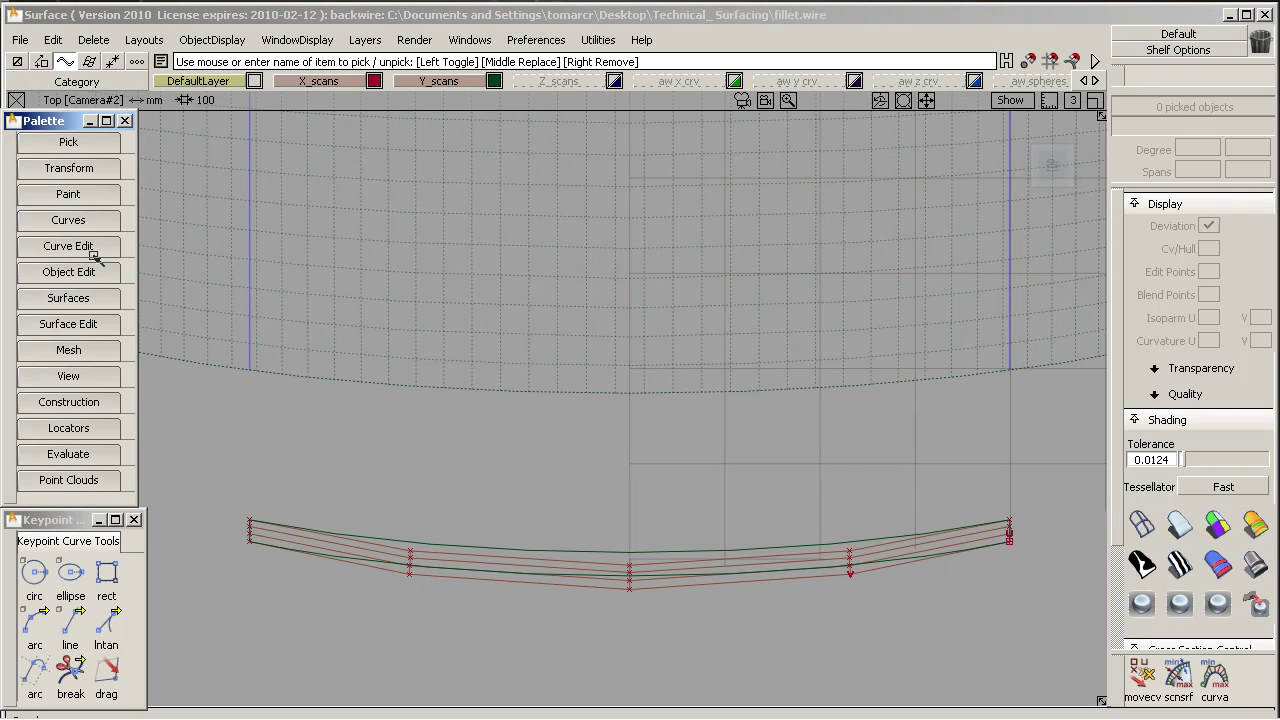
click(90, 248)
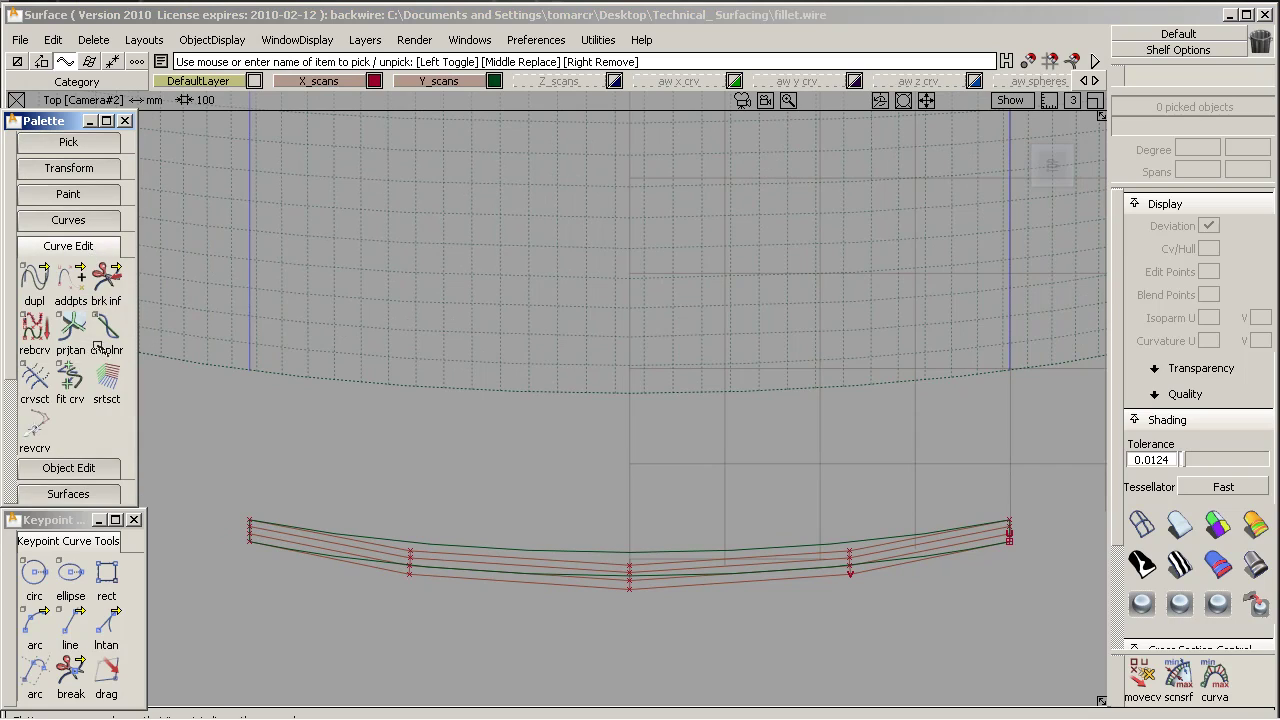
double_click(34, 378)
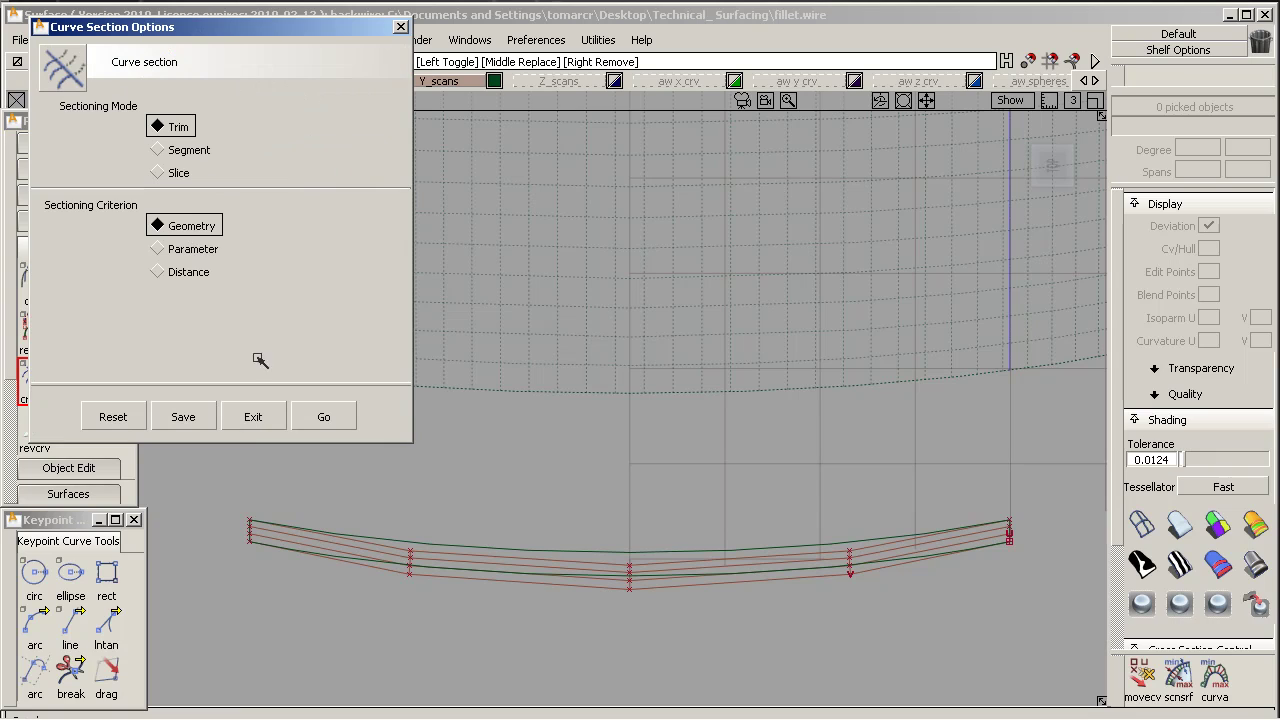
click(326, 417)
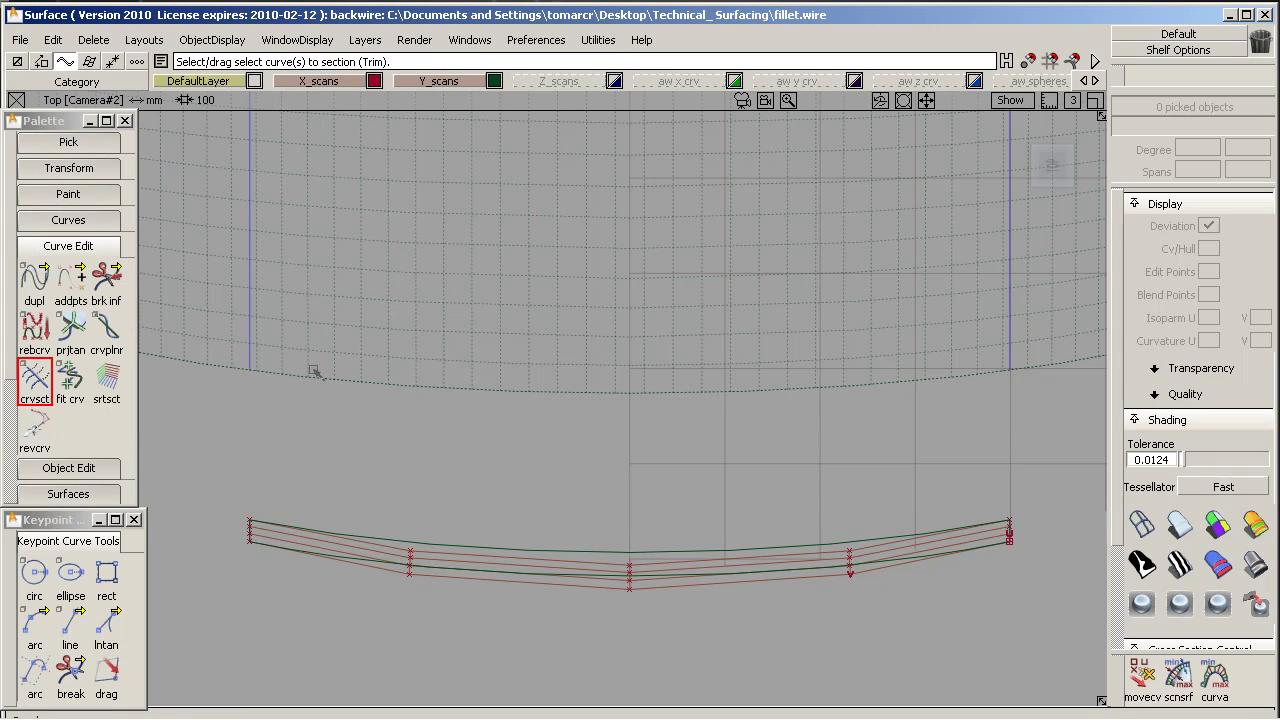
click(251, 337)
key(space)
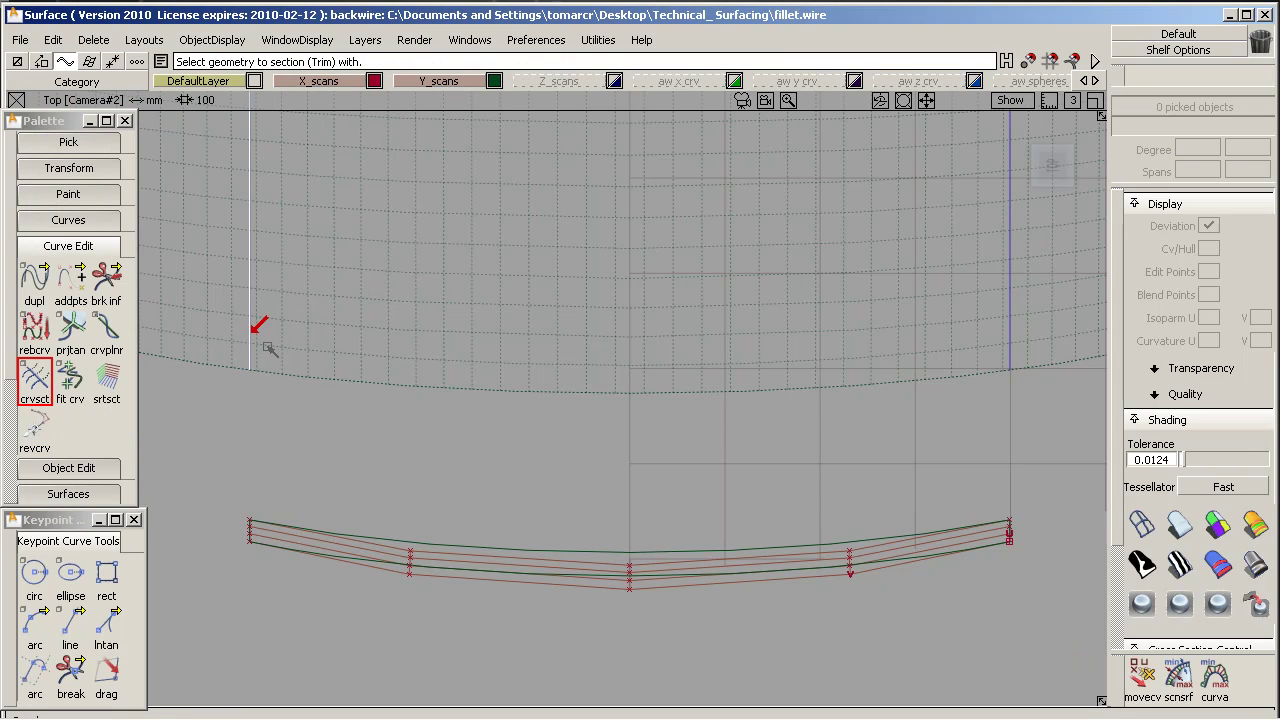
click(314, 379)
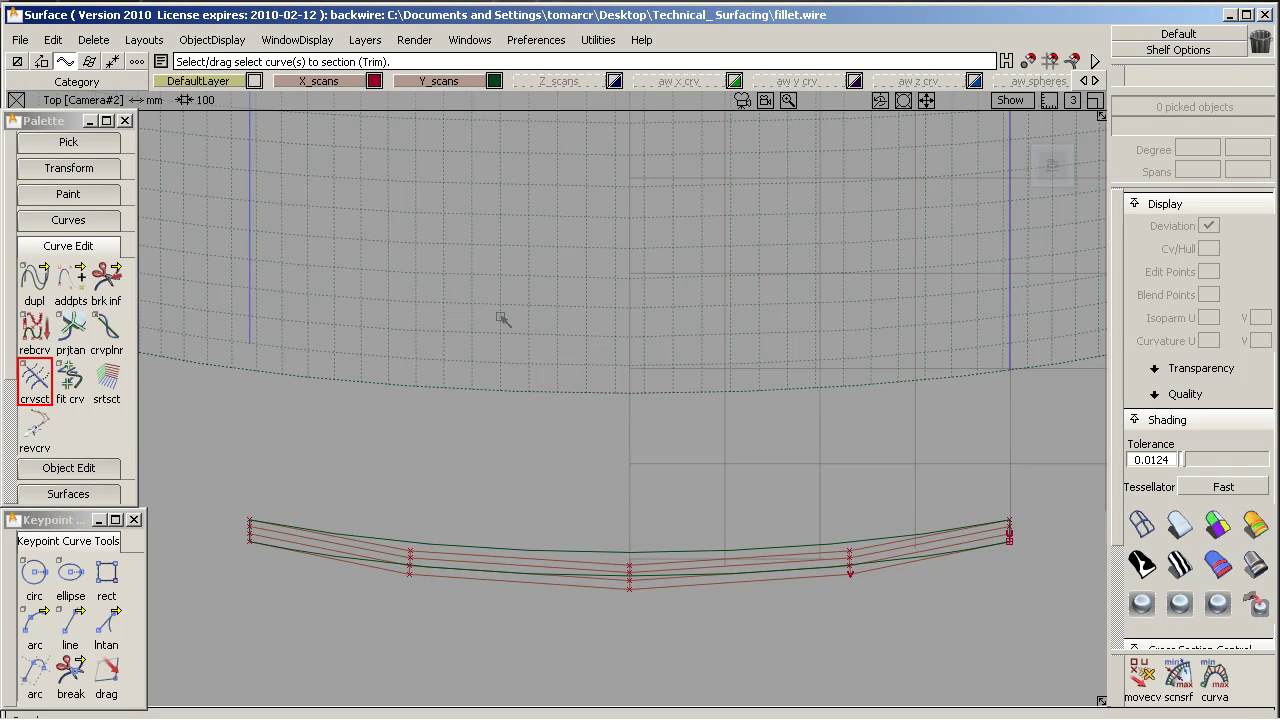
Trim the front end of the right projected curve to match the left one
click(1009, 334)
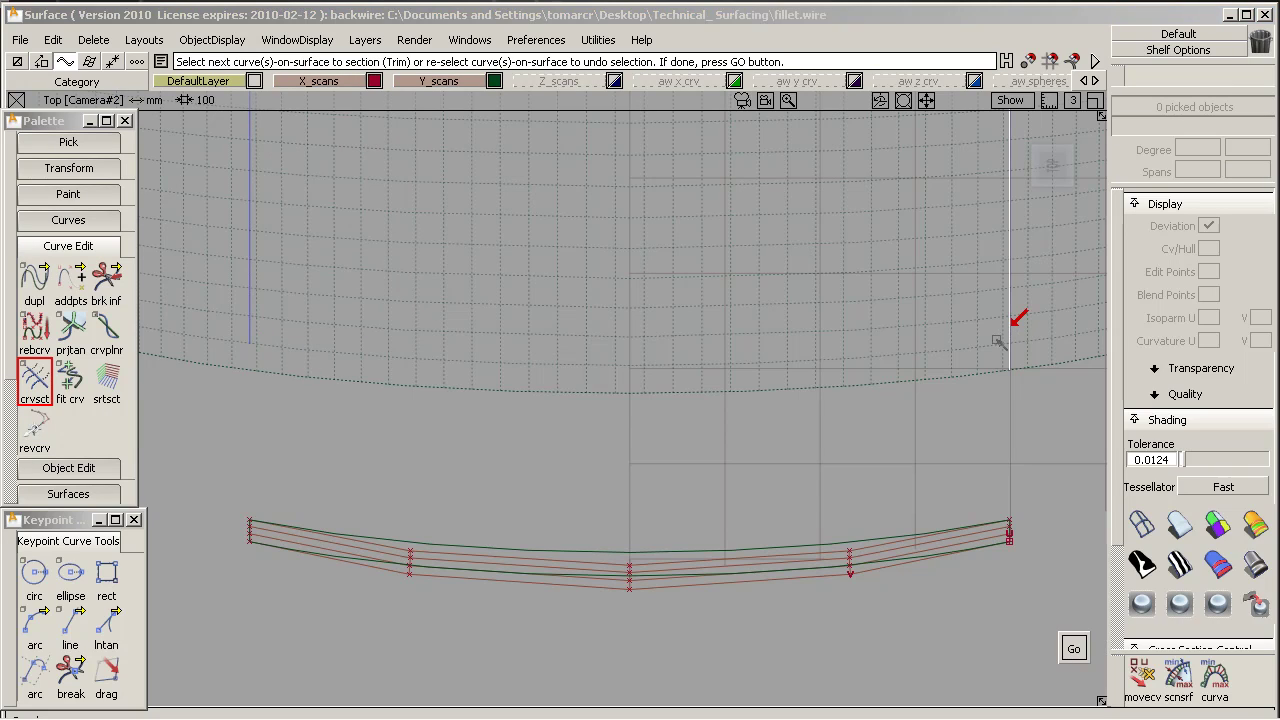
key(space)
click(988, 350)
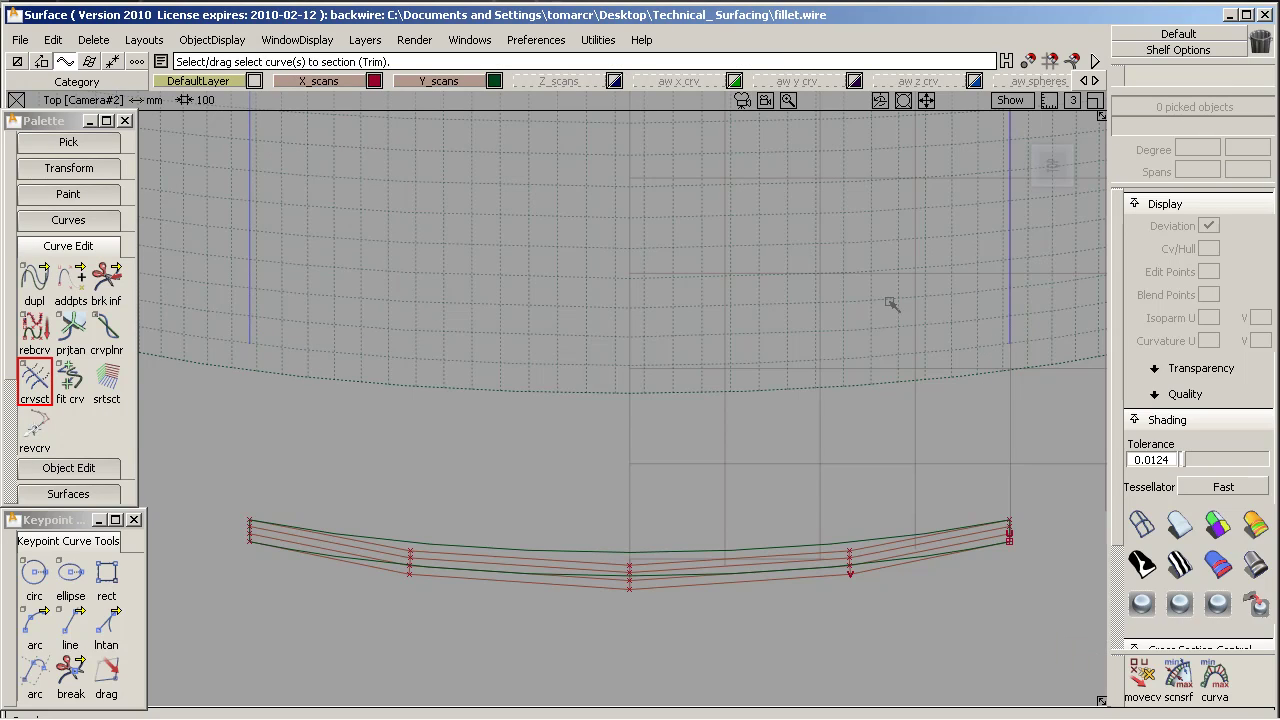
Duplicate both trimmed curves-on-surface of the top surface as free curves
alt+shift+drag(737, 258, 429, 251)
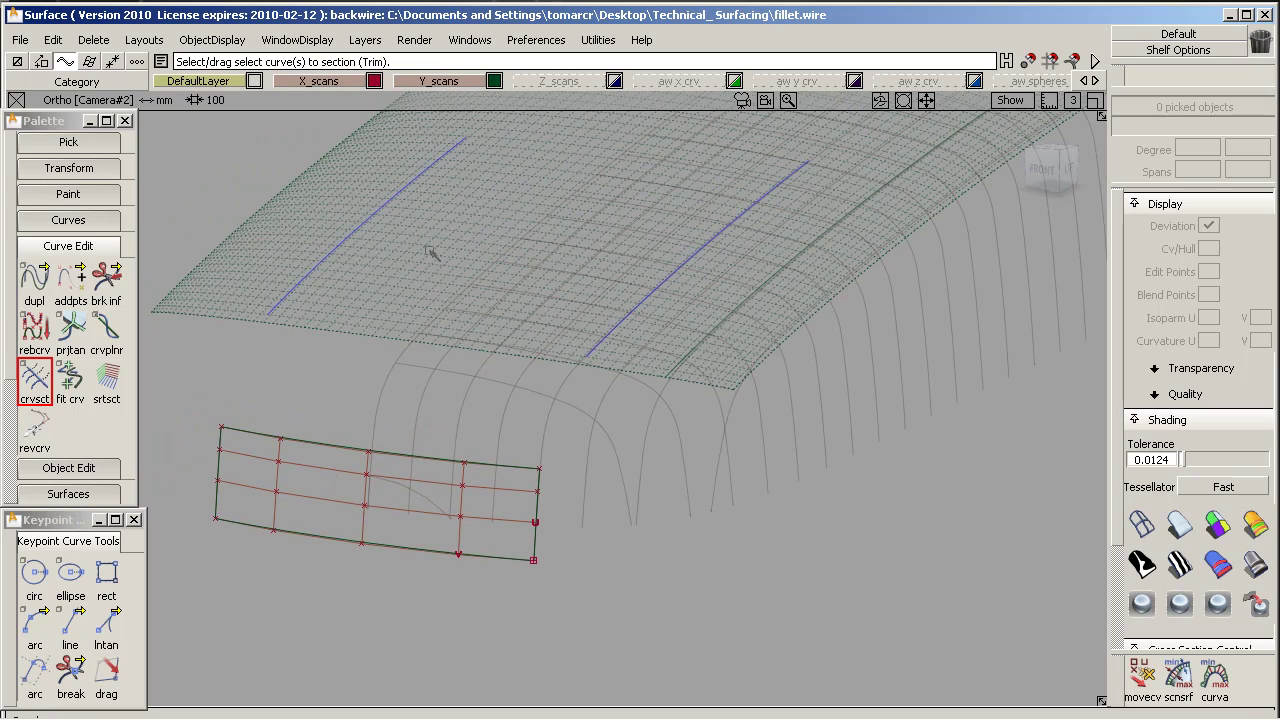
click(37, 294)
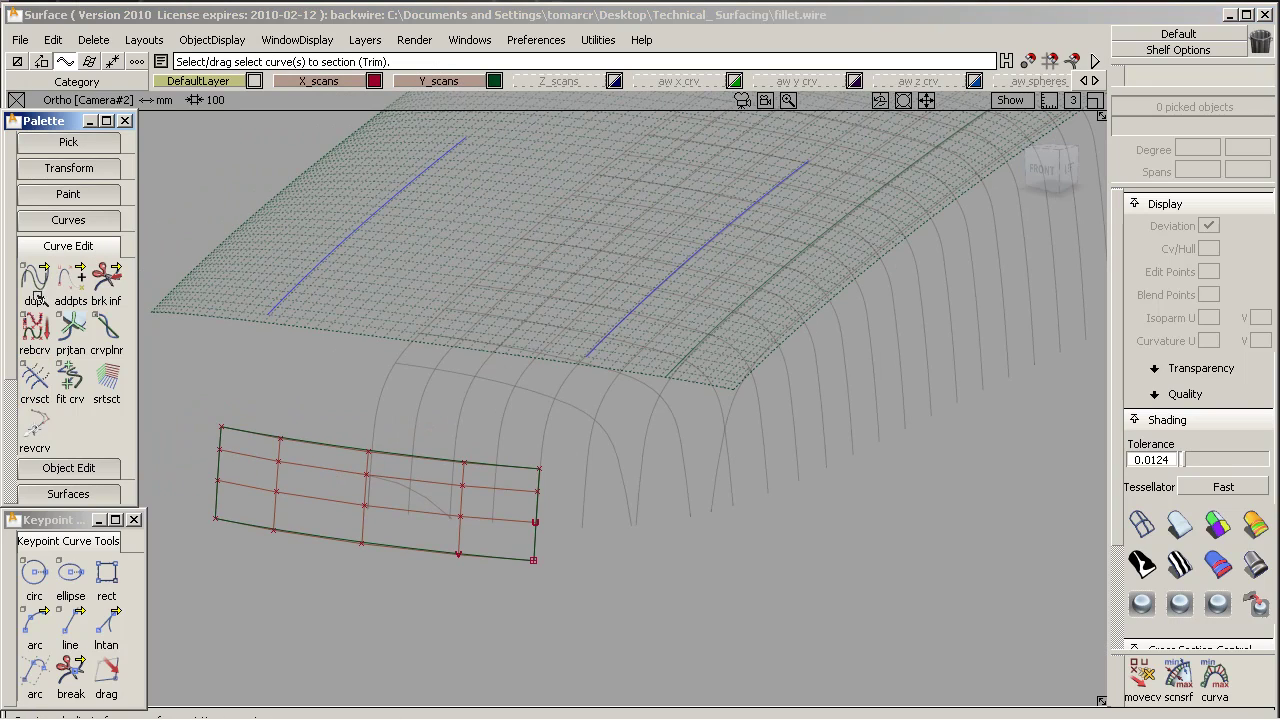
click(318, 268)
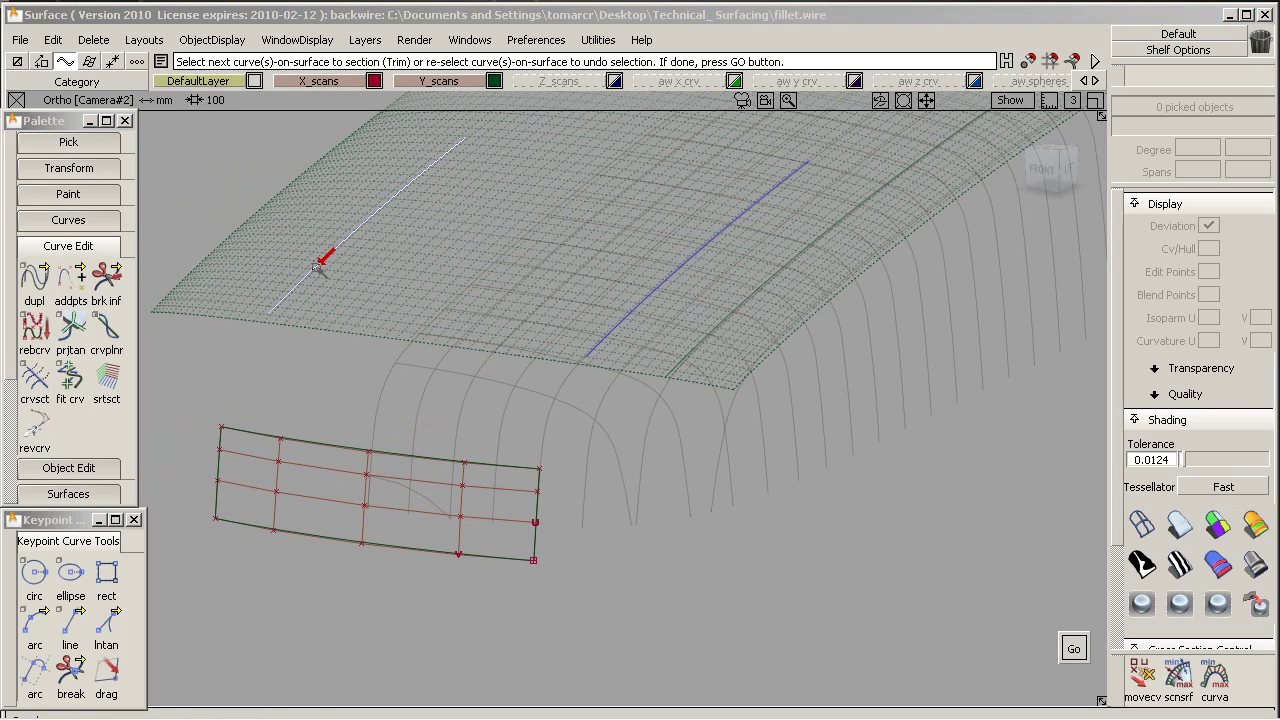
click(45, 284)
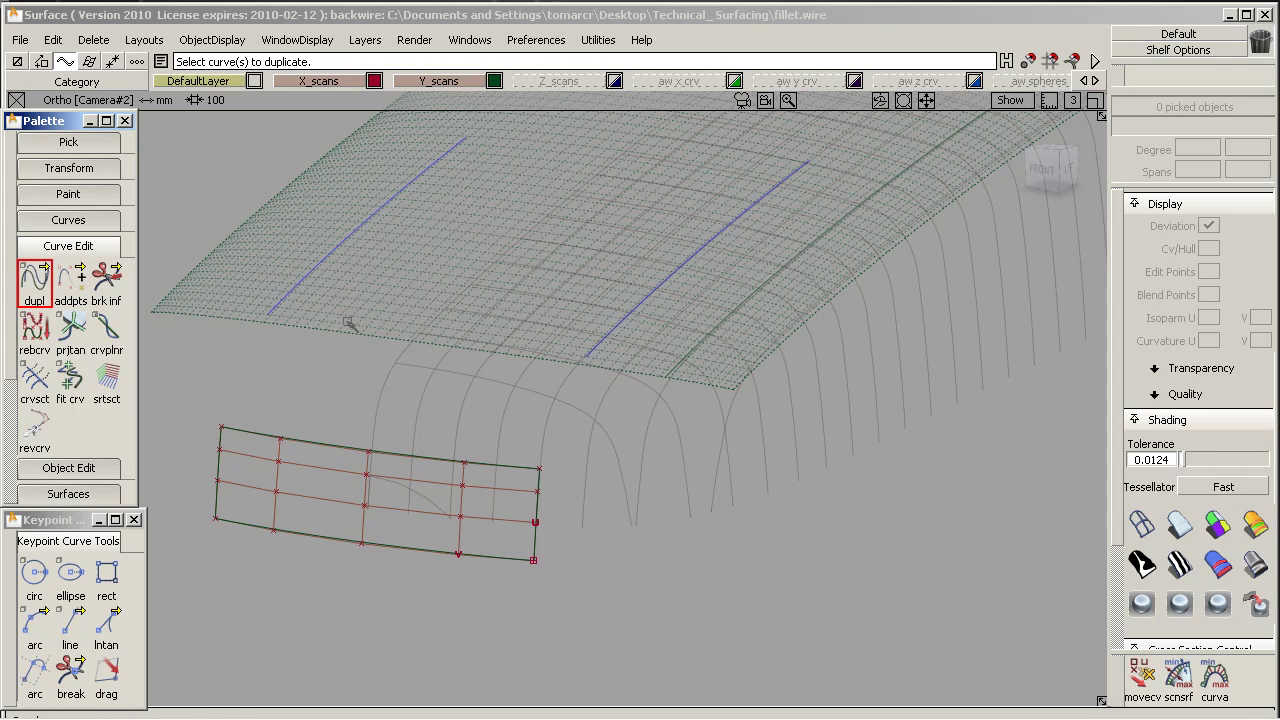
click(308, 280)
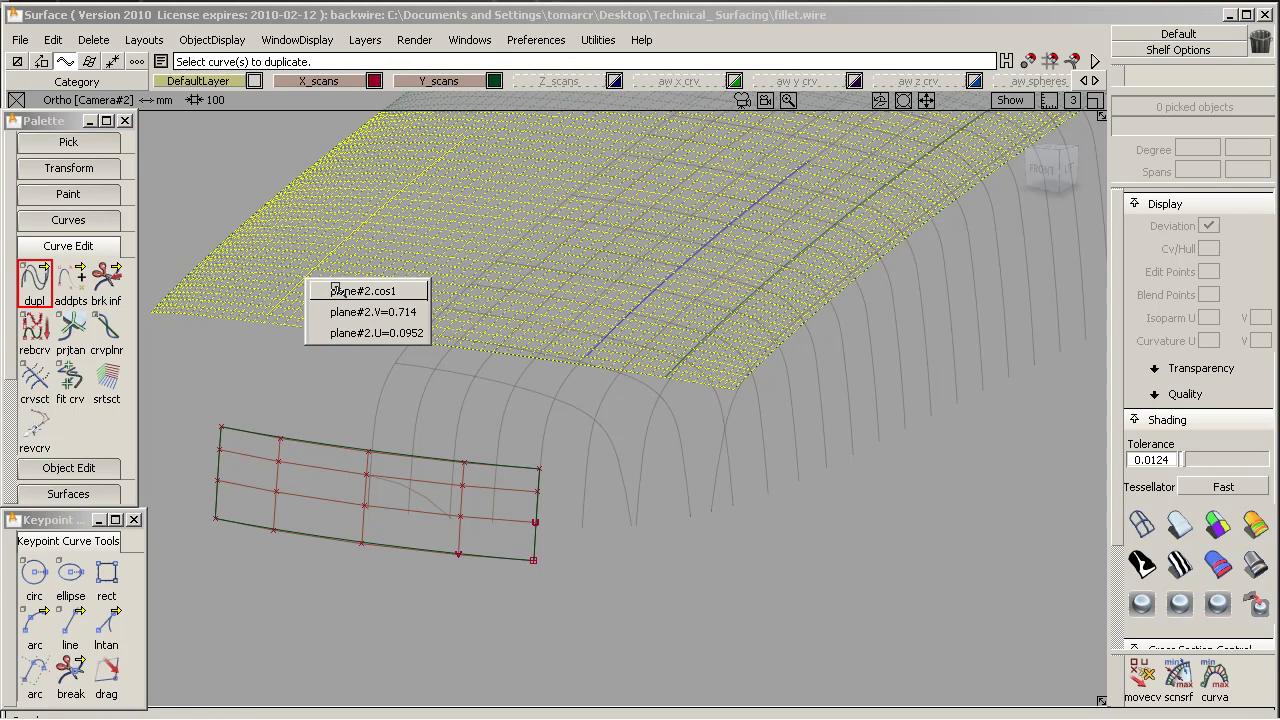
click(328, 287)
click(648, 302)
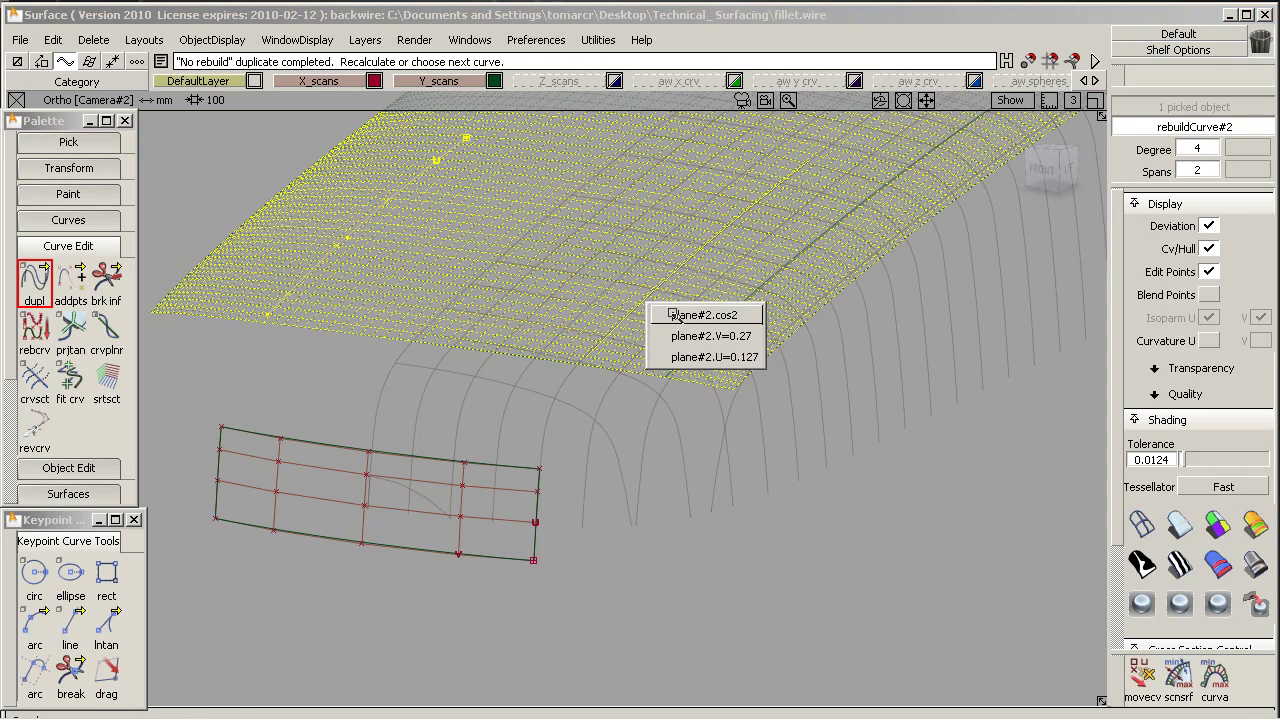
click(672, 310)
Delete the two original curves-on-surface from the top surface, keeping the duplicated curves
ctrl+shift+drag(529, 237, 424, 208)
click(393, 196)
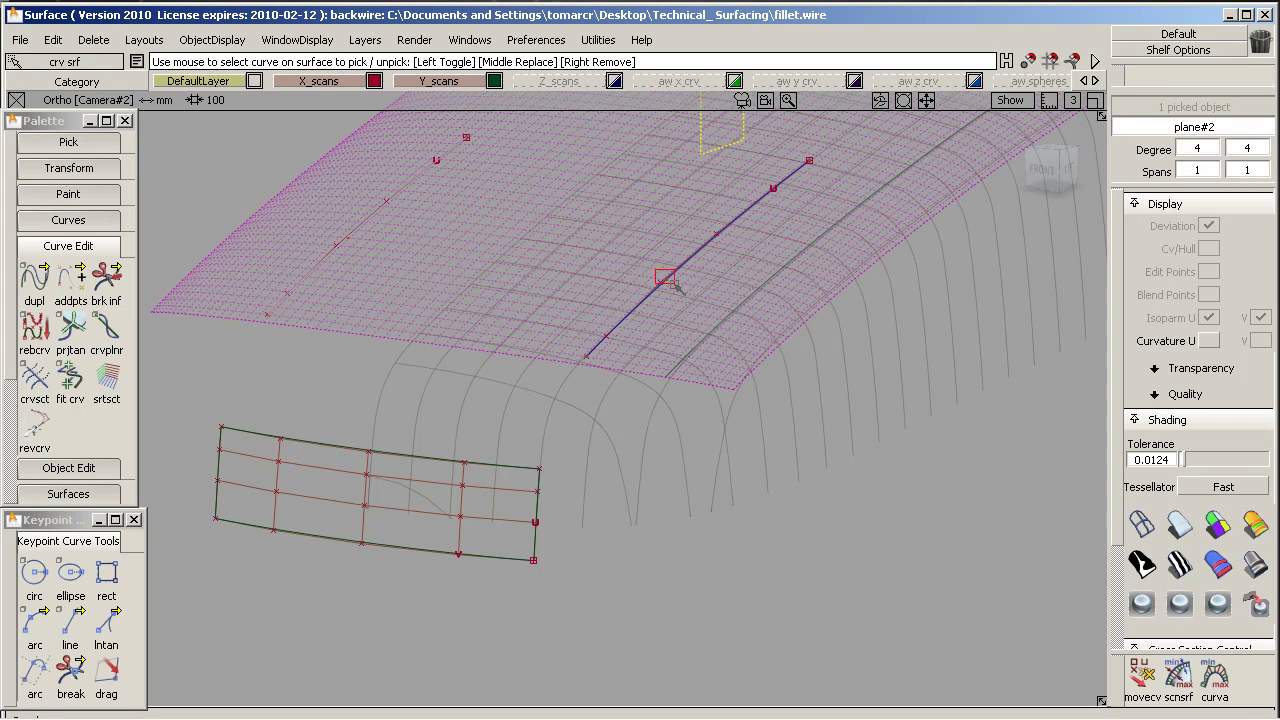
click(662, 281)
key(Delete)
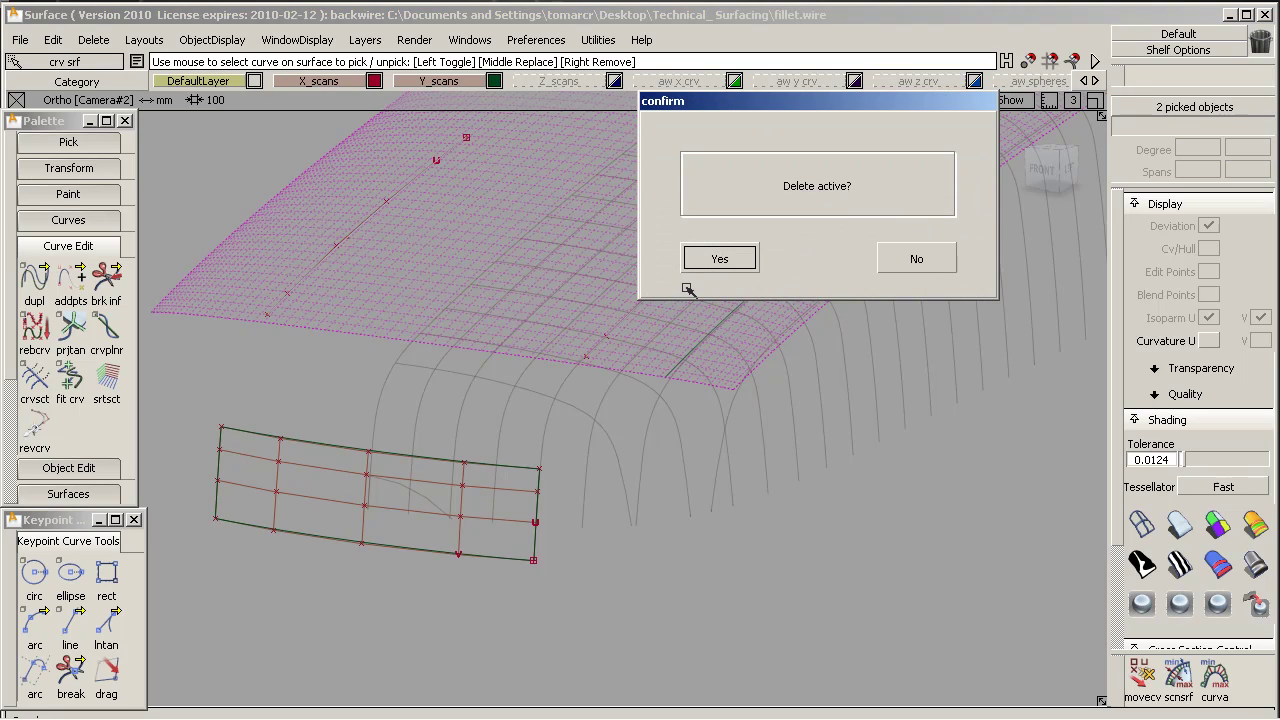
key(Return)
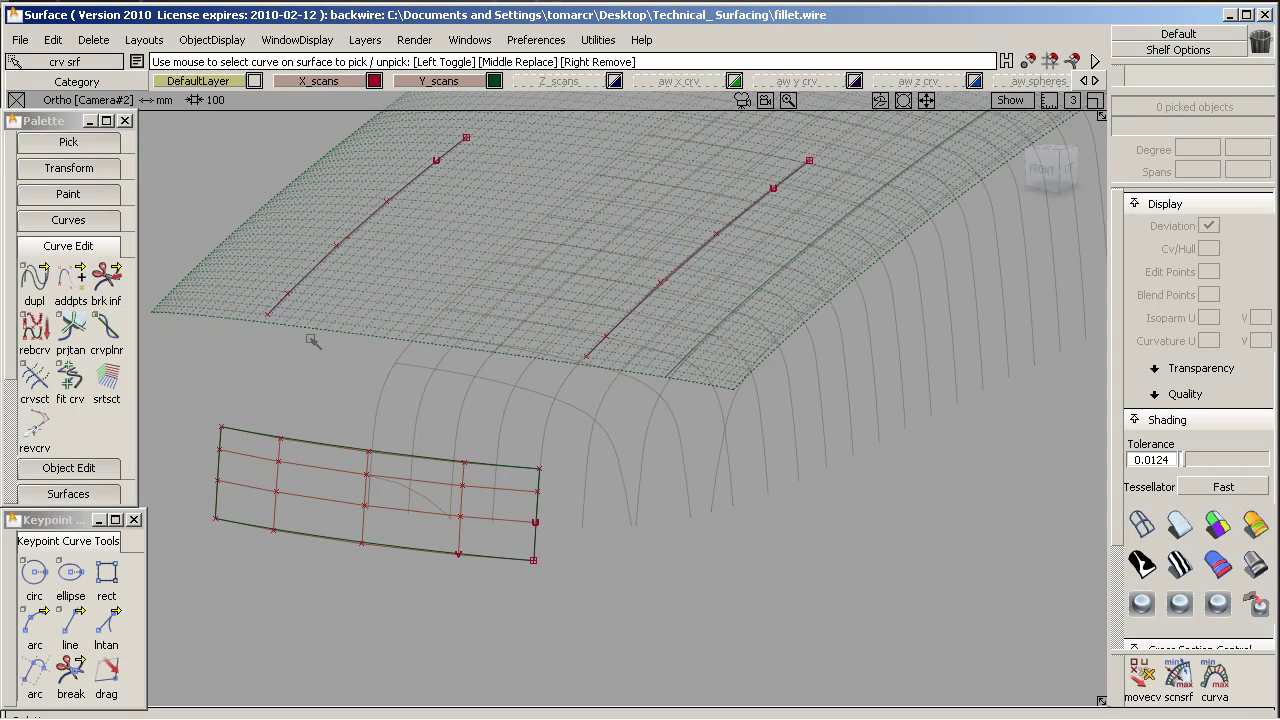
Close the keypoint curve toolbox and open the blend curve toolbox beside the model
click(96, 244)
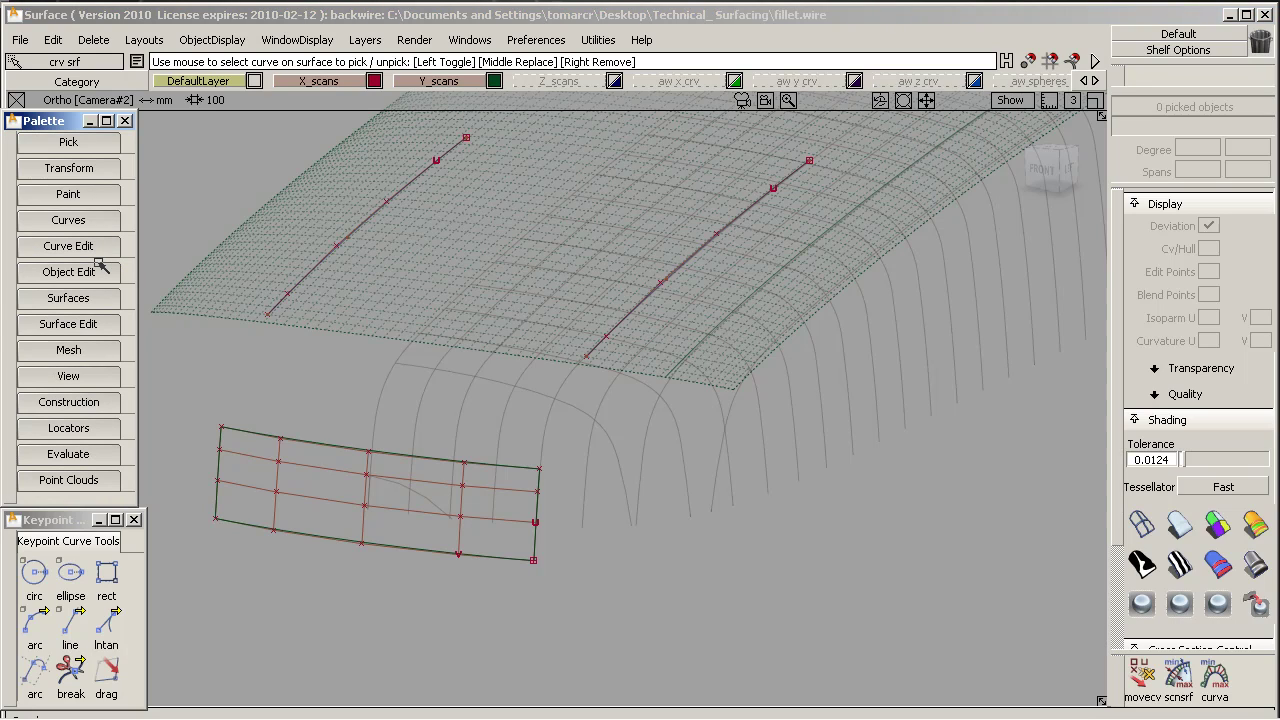
click(134, 520)
click(91, 222)
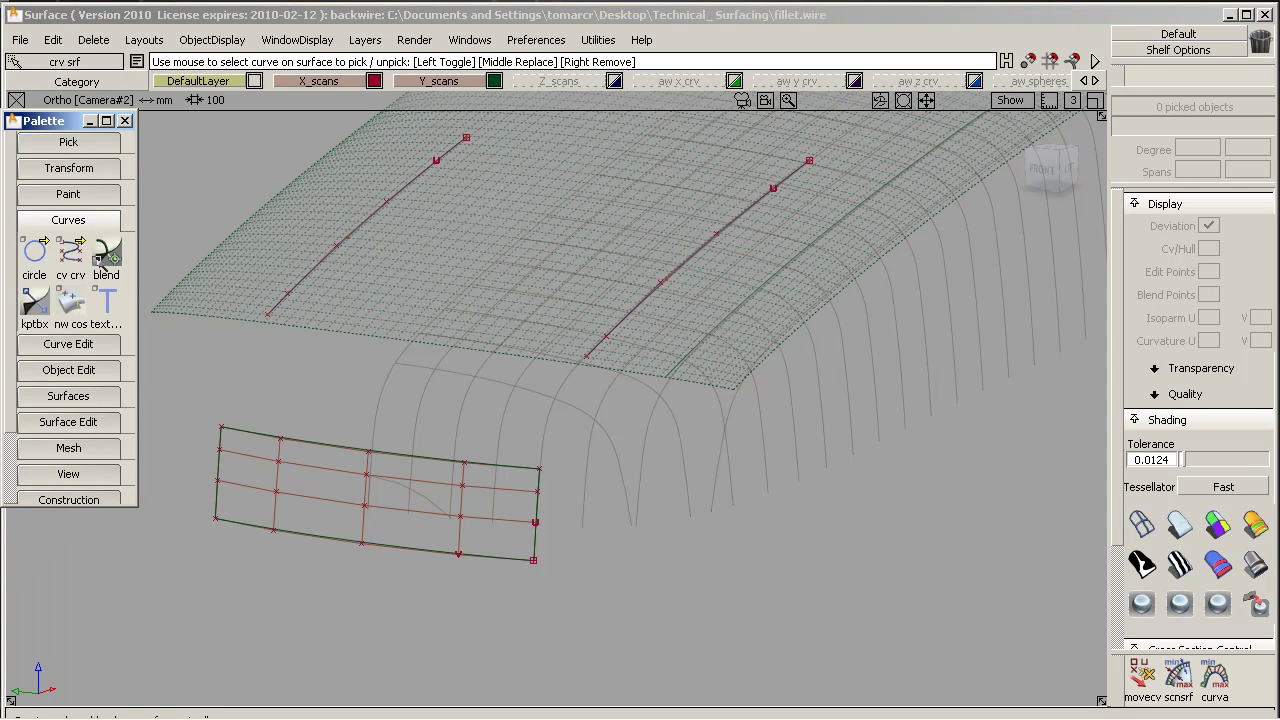
click(106, 255)
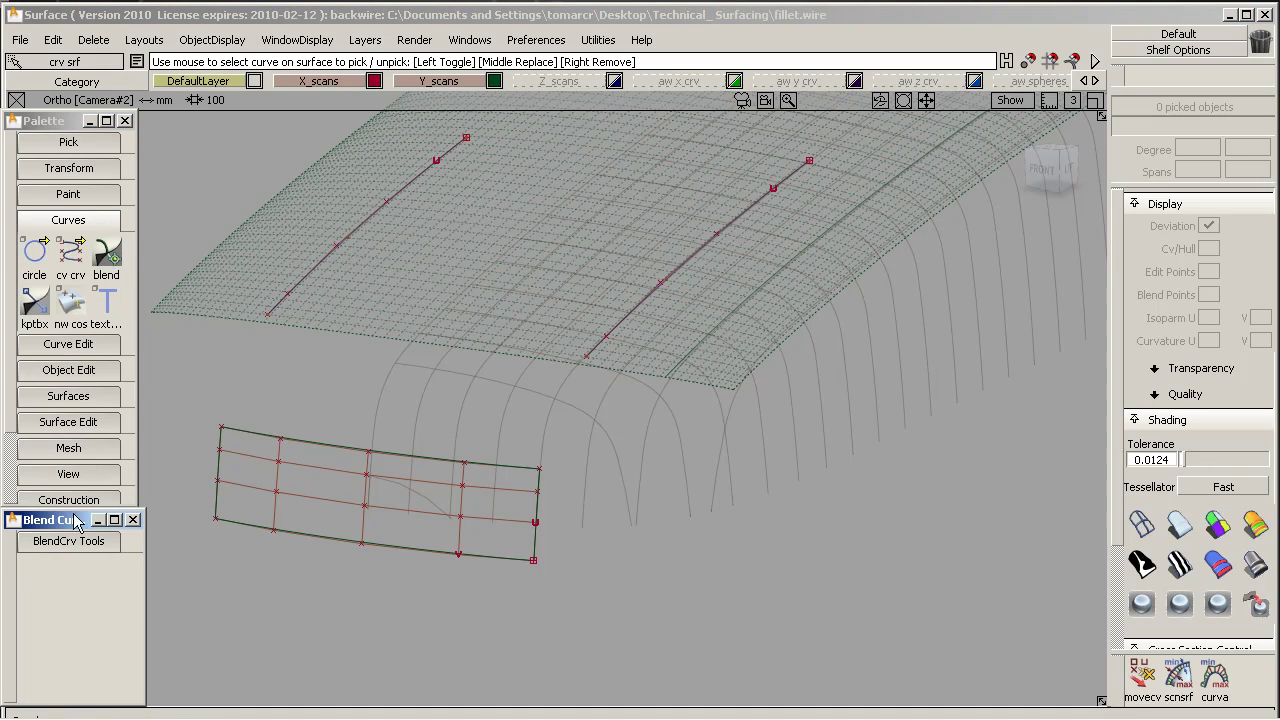
drag(75, 530, 75, 423)
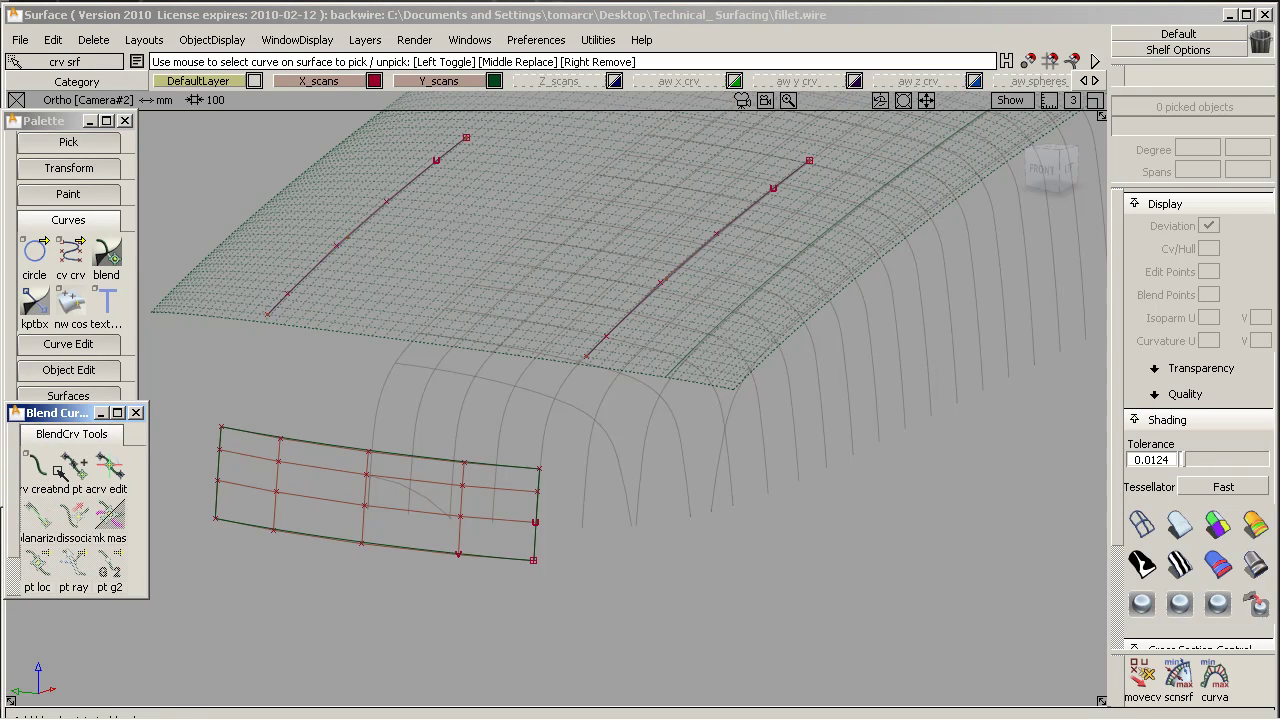
Create a degree 5 blend curve with chord knot spacing from the end surface's upper left corner to the left duplicated curve's front end
double_click(38, 465)
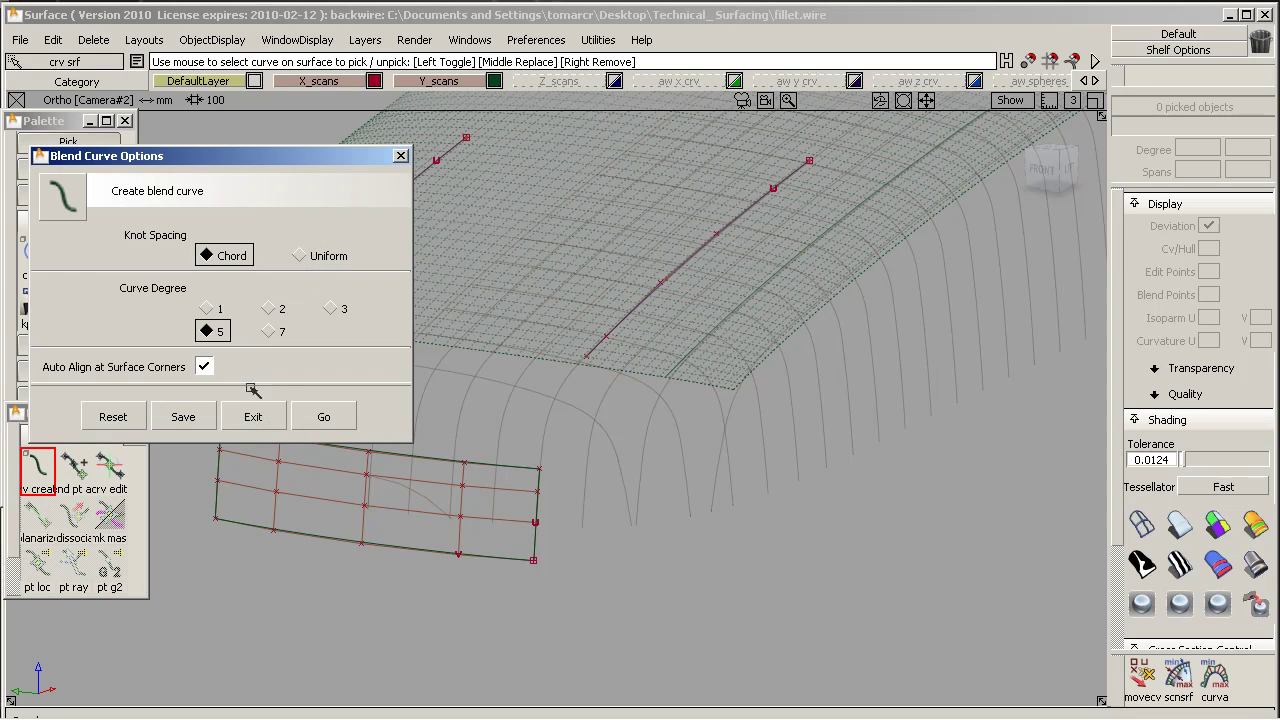
click(323, 417)
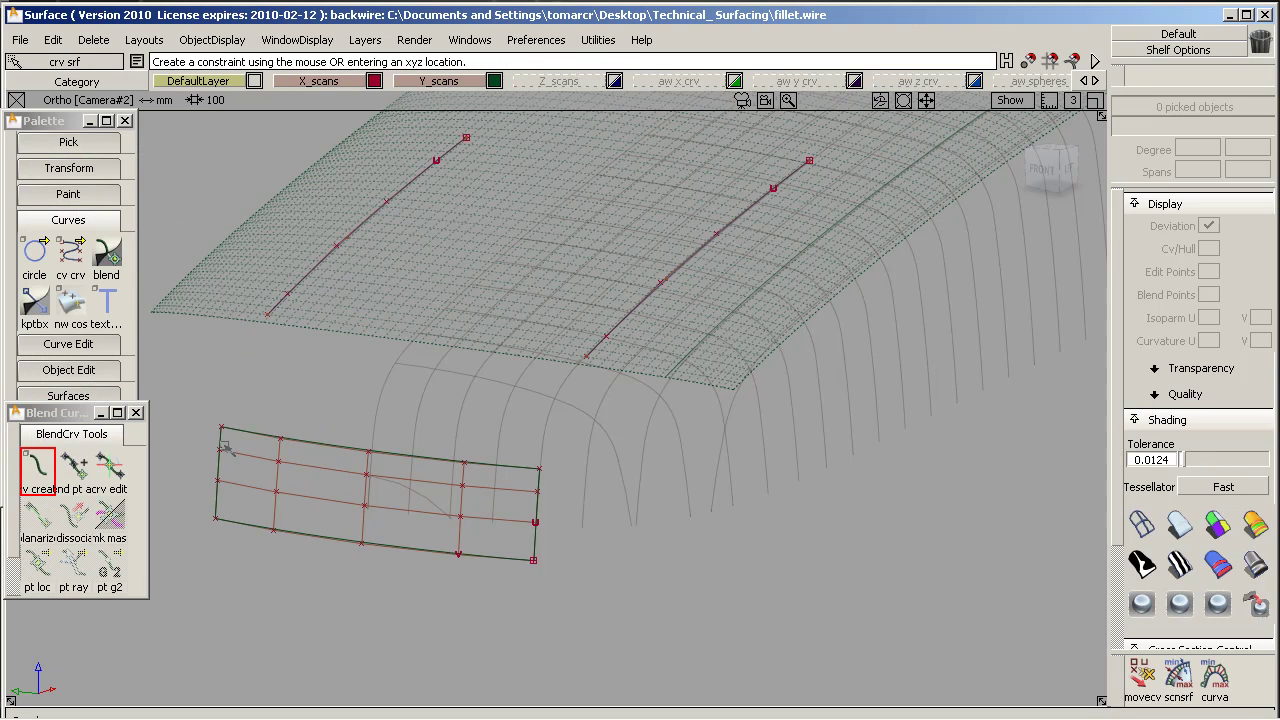
click(222, 432)
click(281, 306)
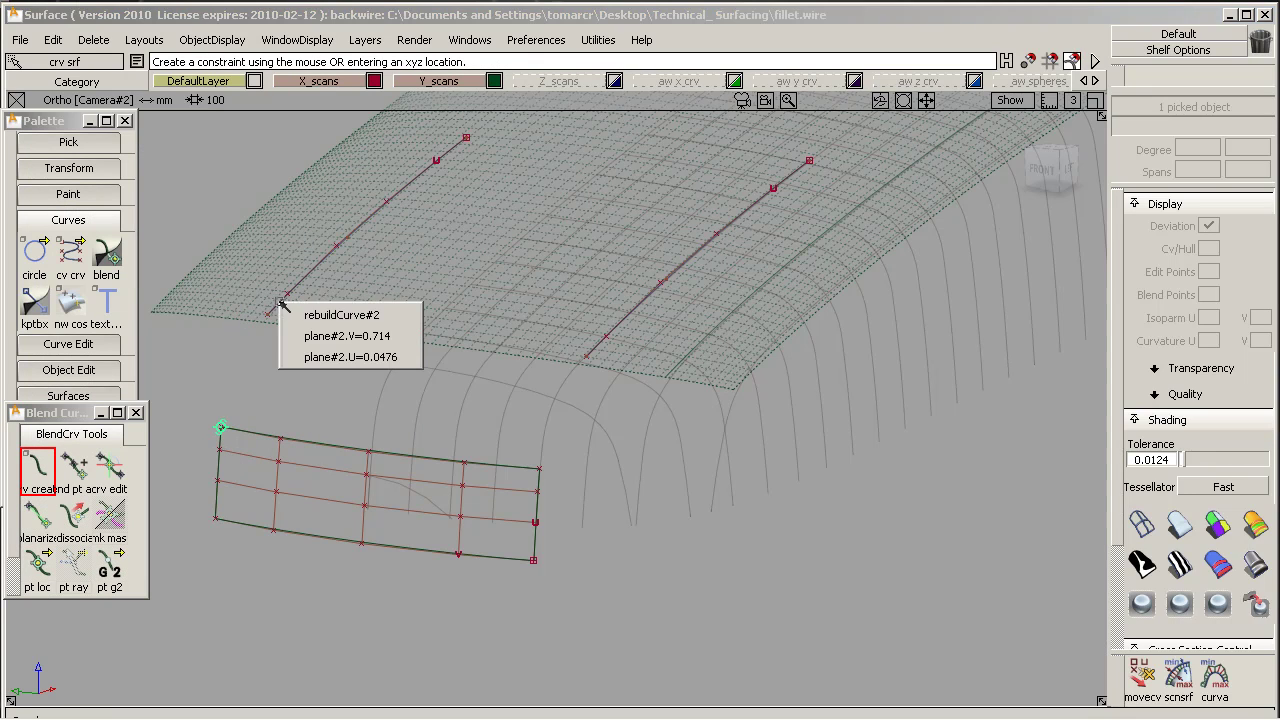
click(400, 315)
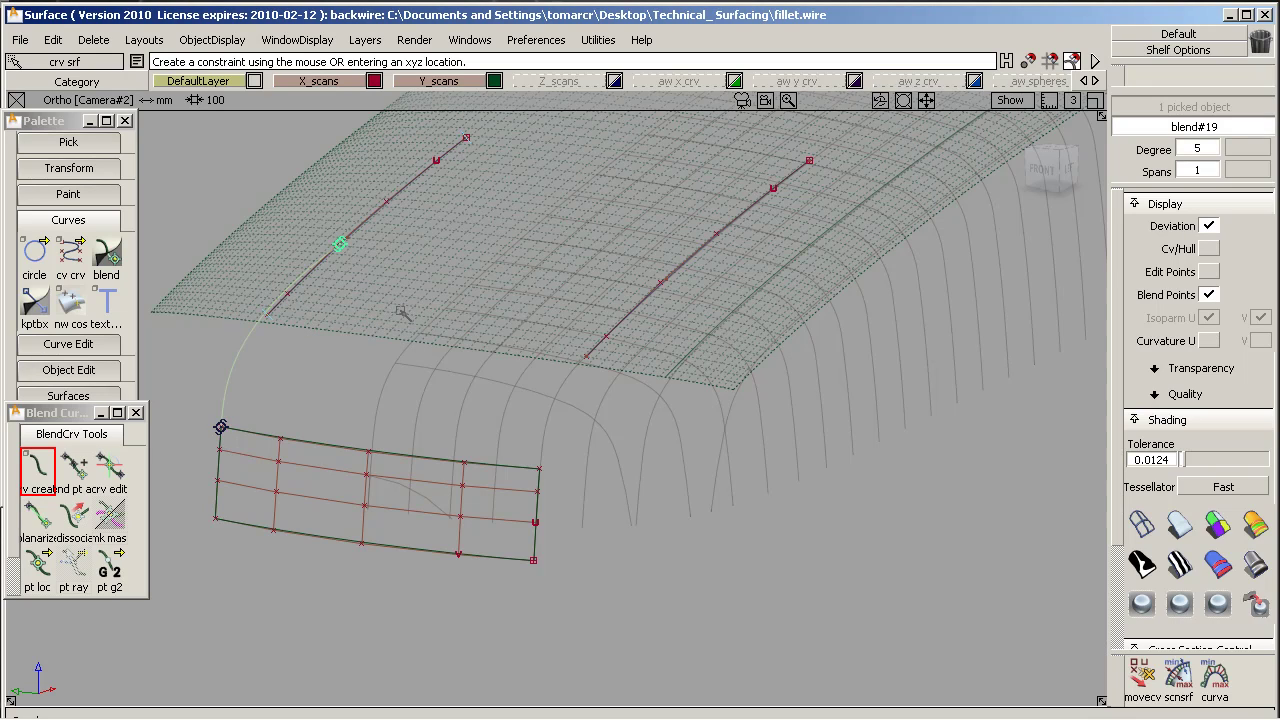
ctrl+shift+drag(250, 622, 338, 394)
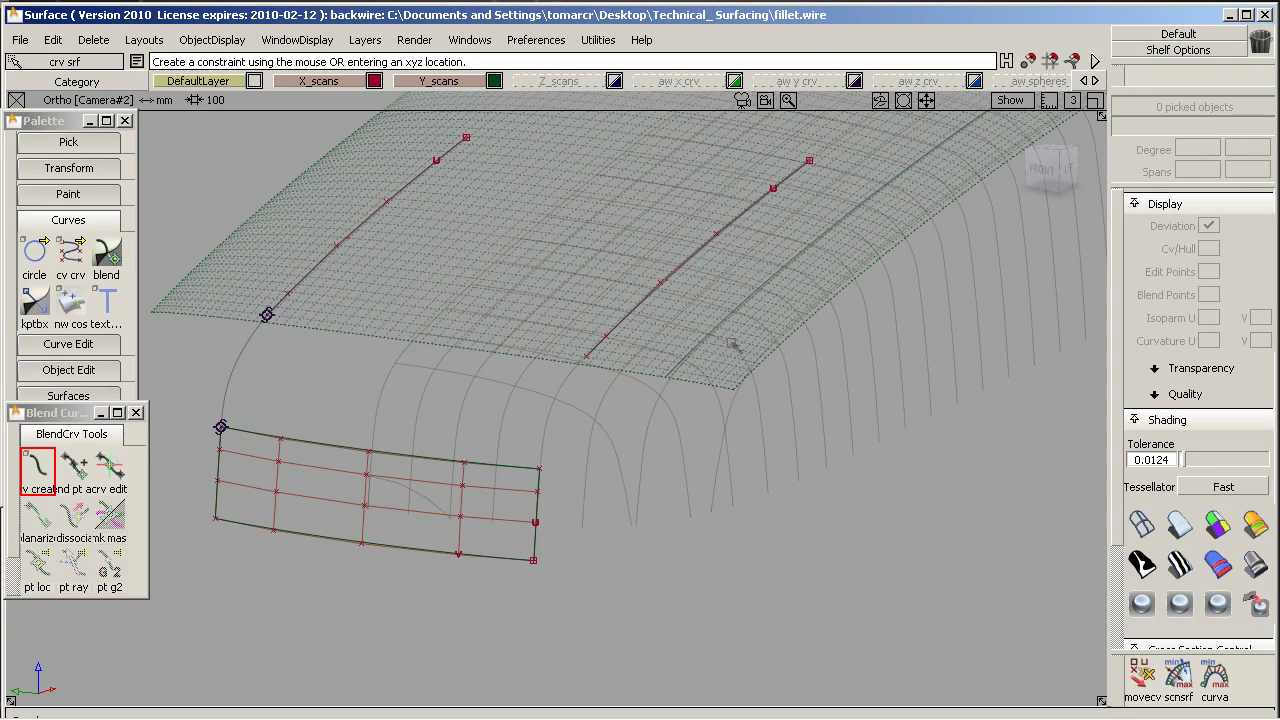
Create a matching blend curve from the right duplicated curve's front end to the end surface's upper right corner
click(608, 351)
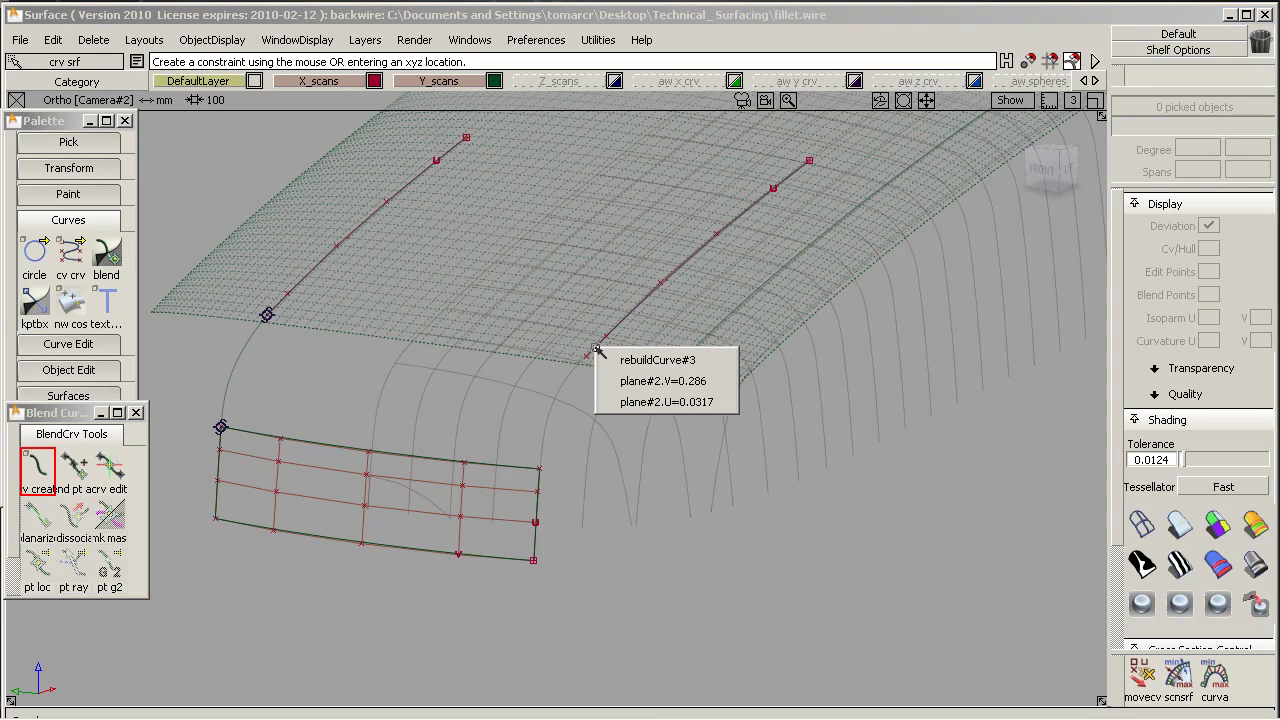
click(720, 358)
ctrl+alt+drag(724, 363, 485, 618)
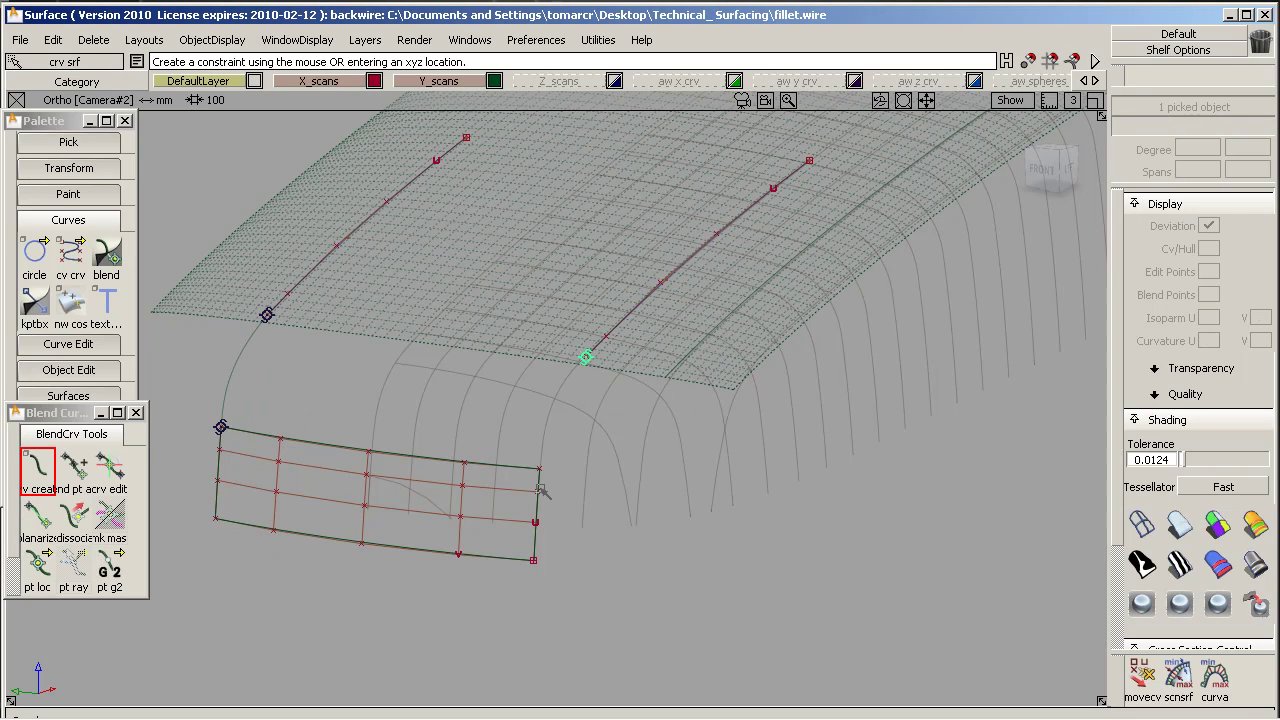
click(541, 478)
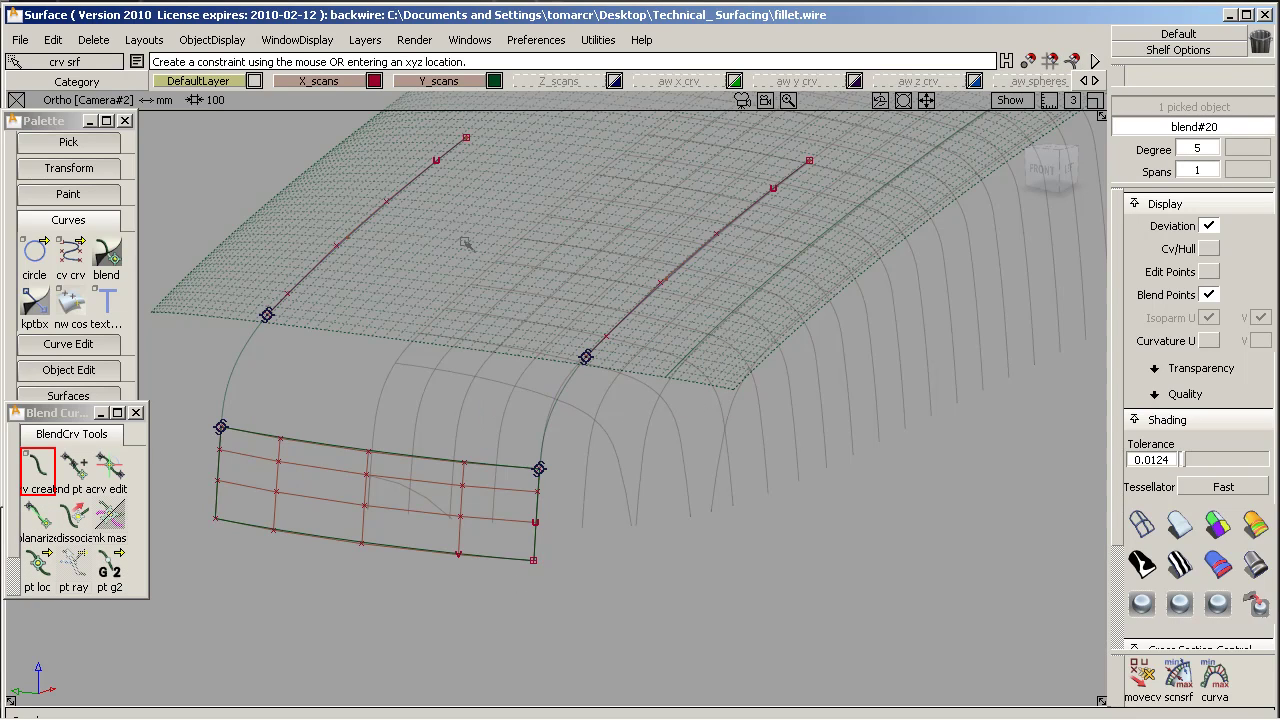
Change the continuity of both blend curves' upper end points, where they meet the duplicated curves, to G2
click(105, 467)
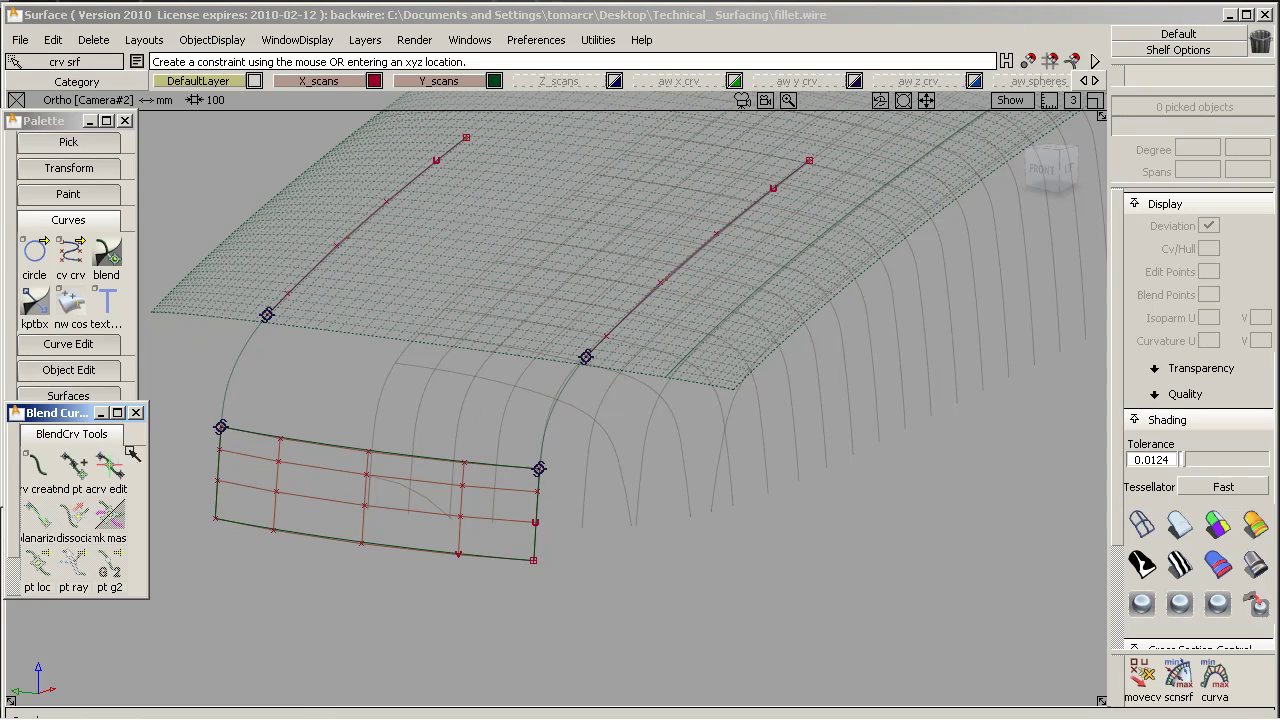
click(115, 468)
click(267, 314)
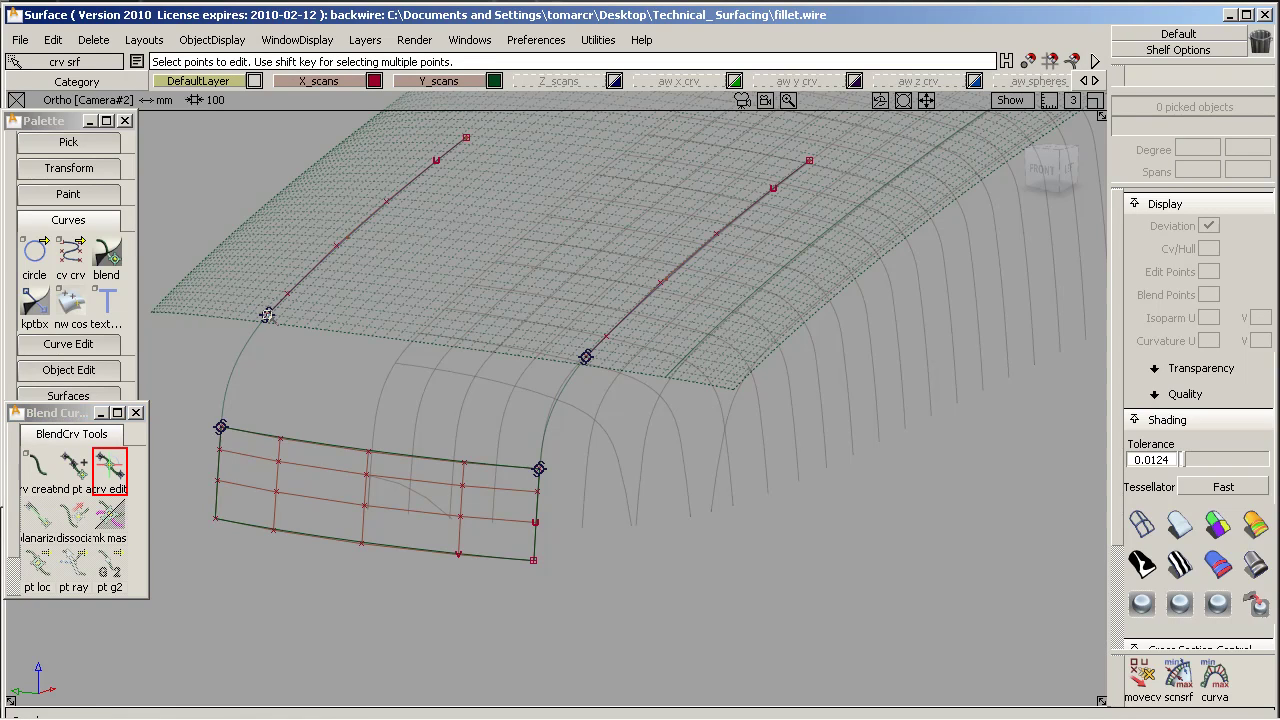
click(110, 568)
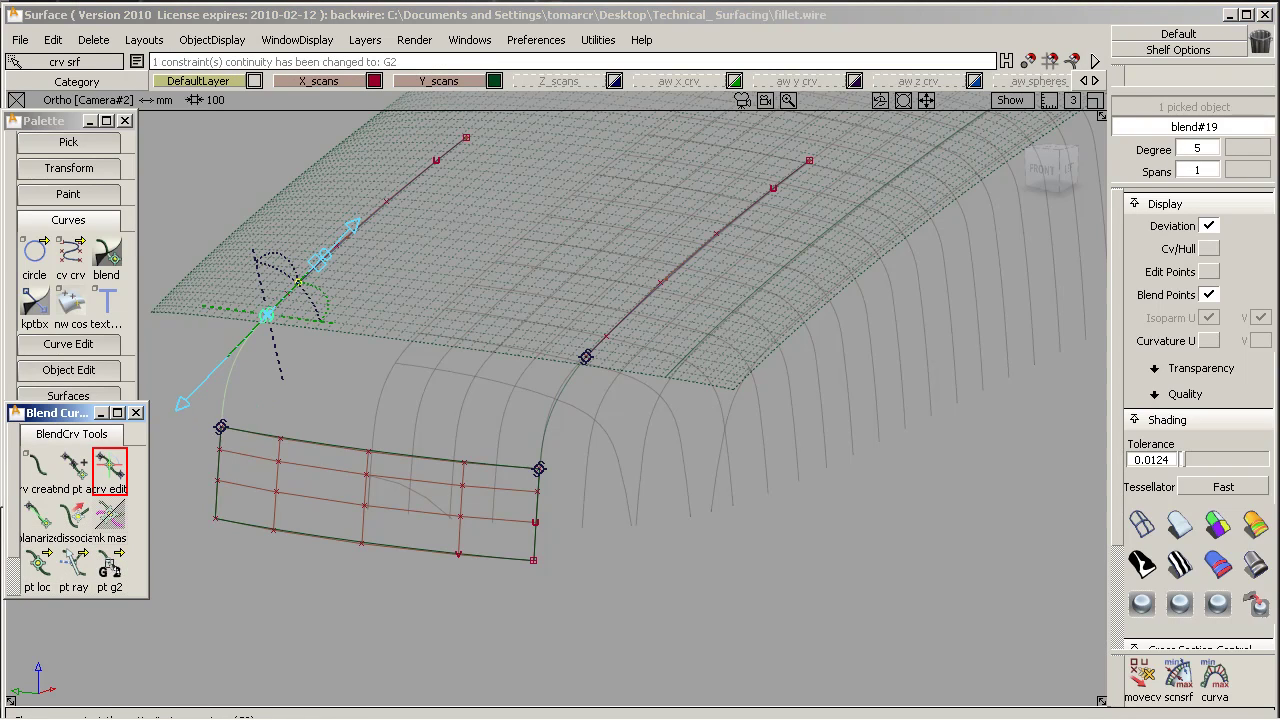
click(585, 357)
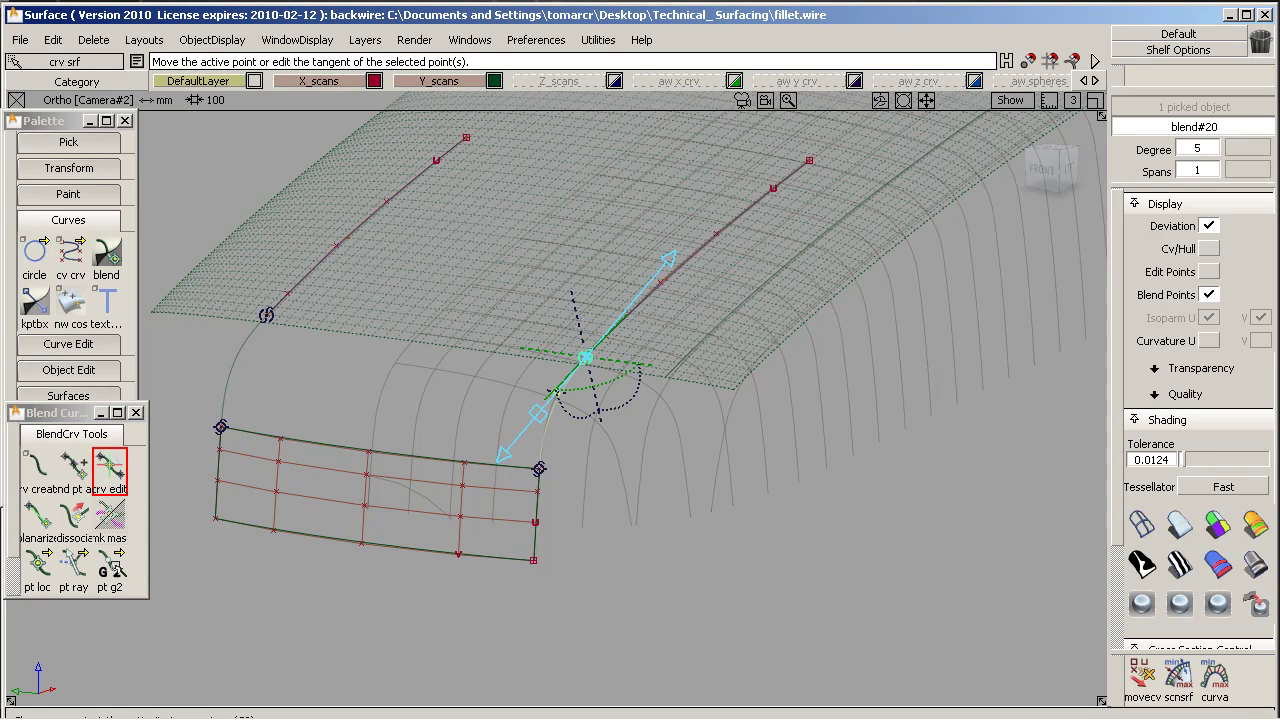
click(110, 568)
Change the continuity of both blend curves' lower end points on the end surface to G2 and close the blend curve toolbox
click(539, 470)
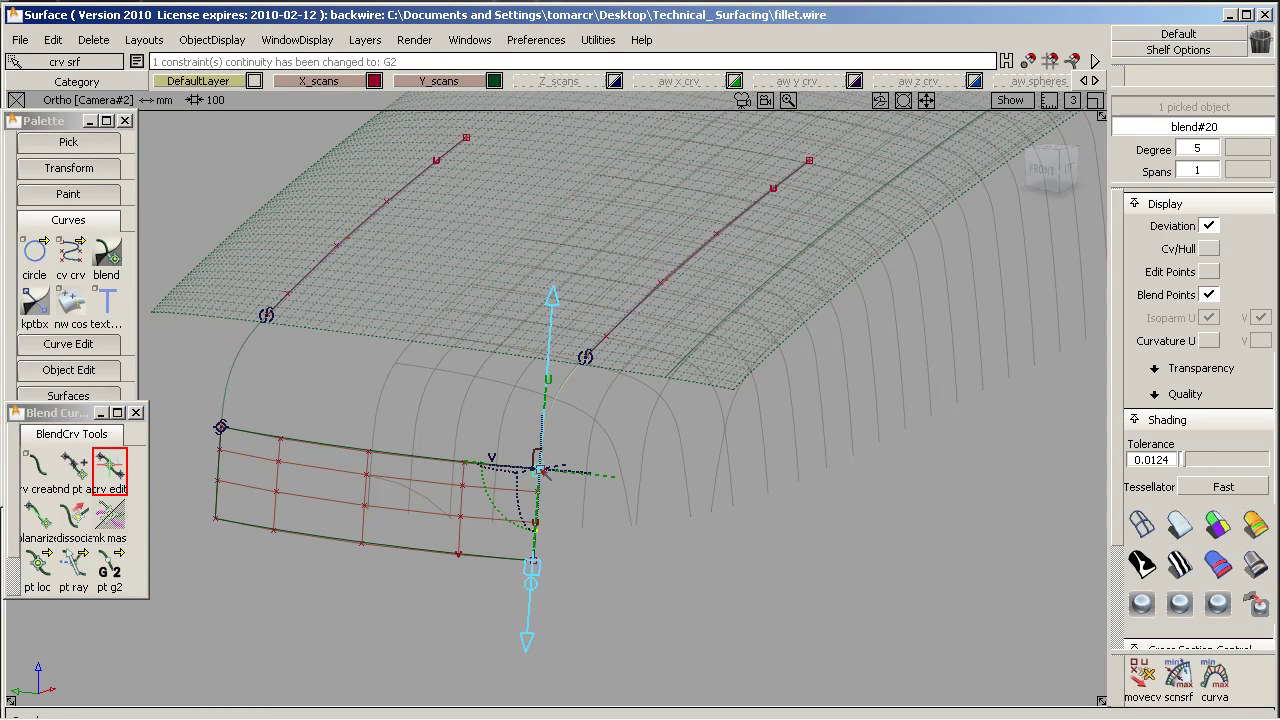
click(222, 428)
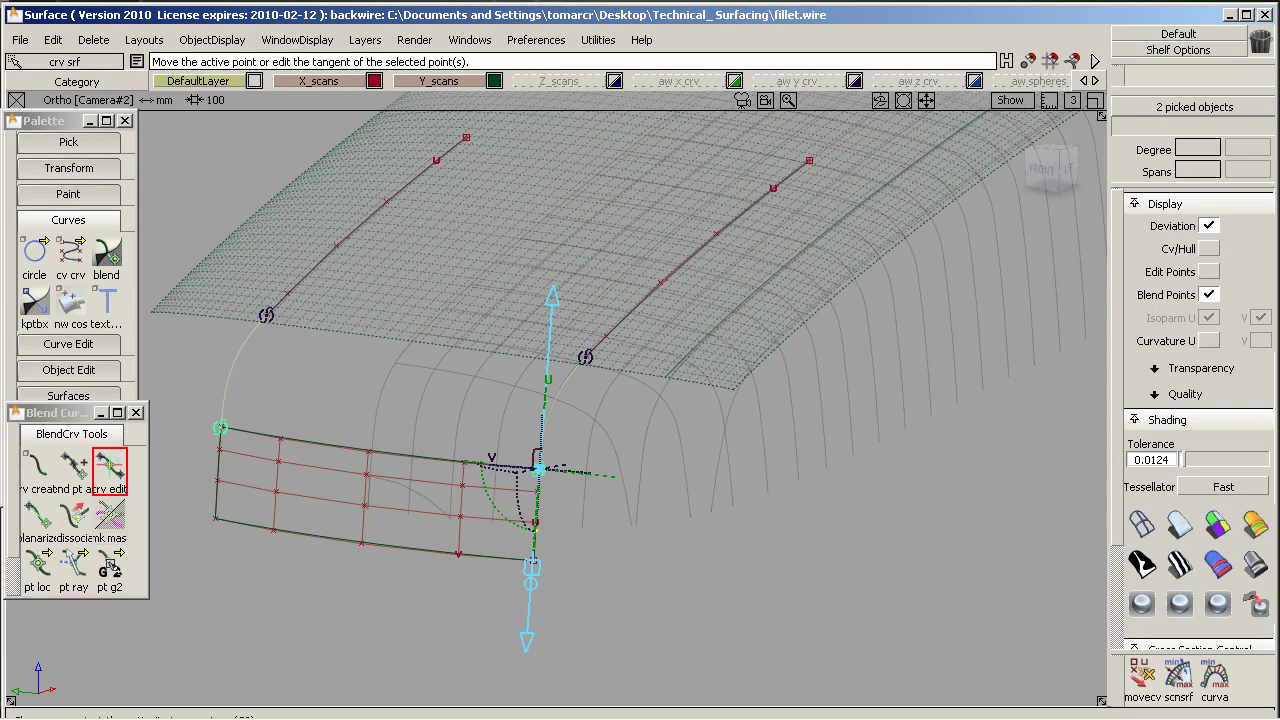
click(110, 570)
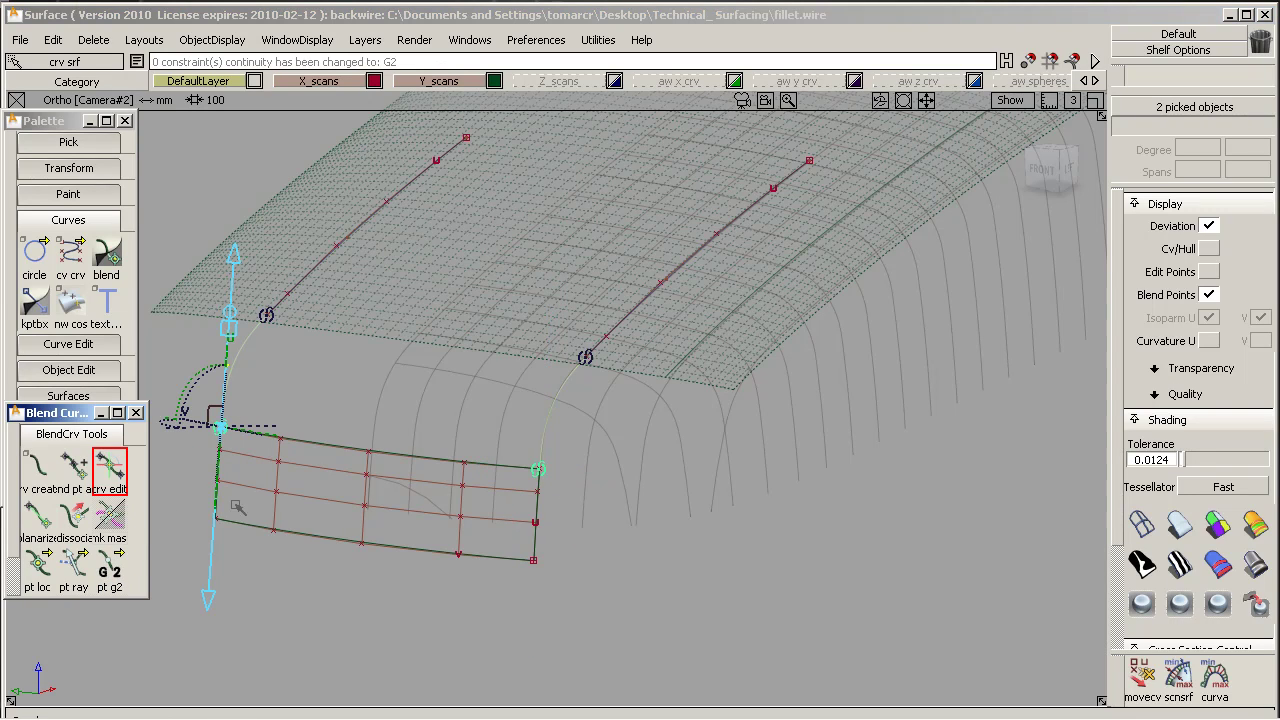
click(318, 363)
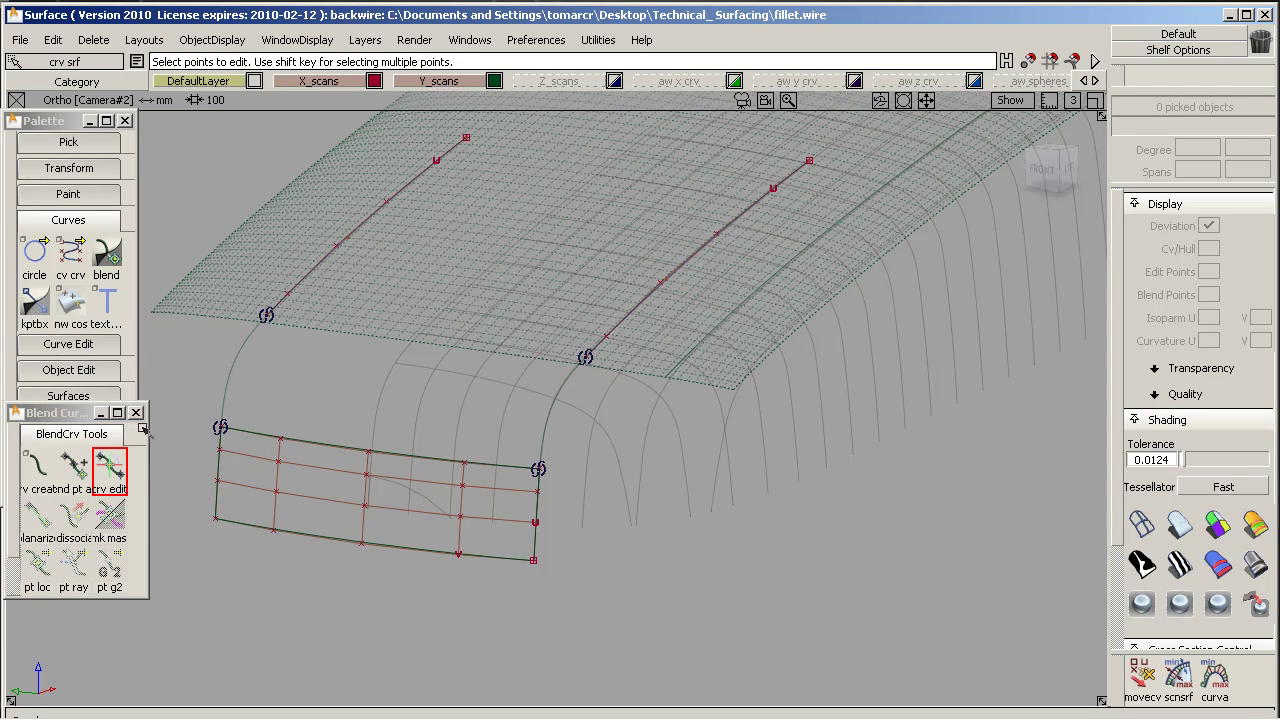
click(136, 413)
Open the Square surface options, set all four boundaries to fixed continuity and turn off explicit control
click(94, 222)
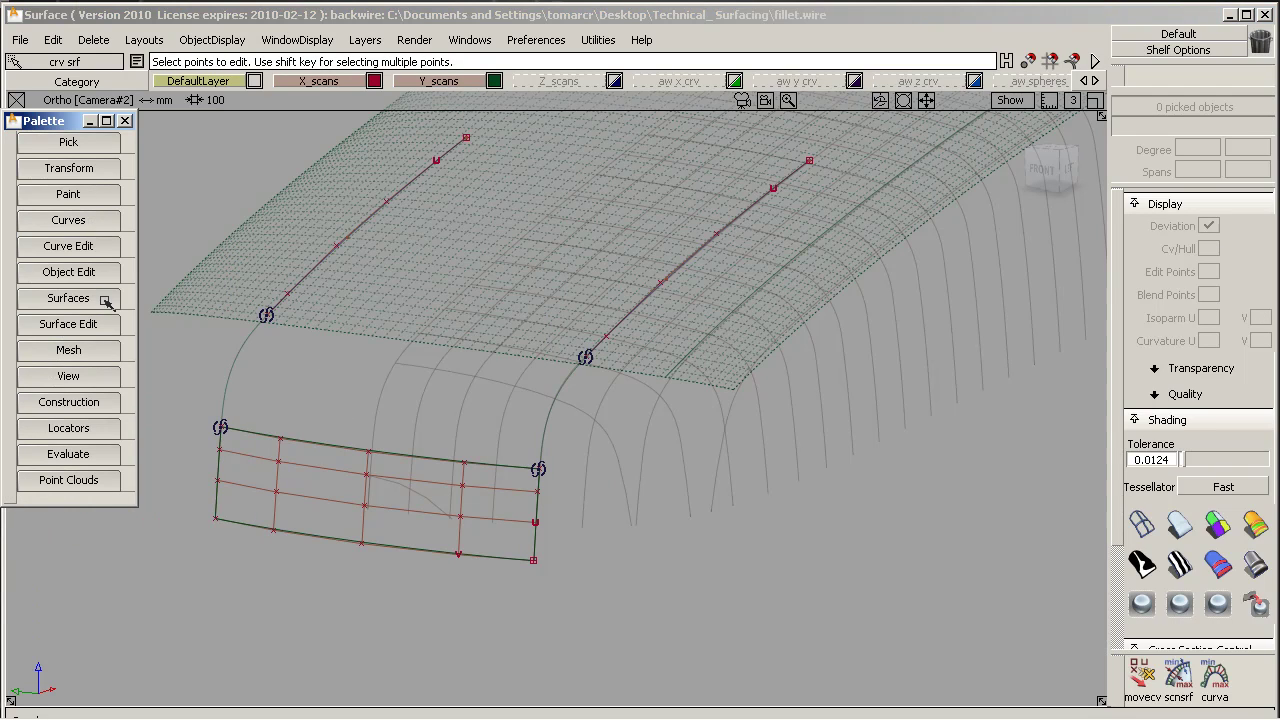
click(68, 298)
double_click(107, 305)
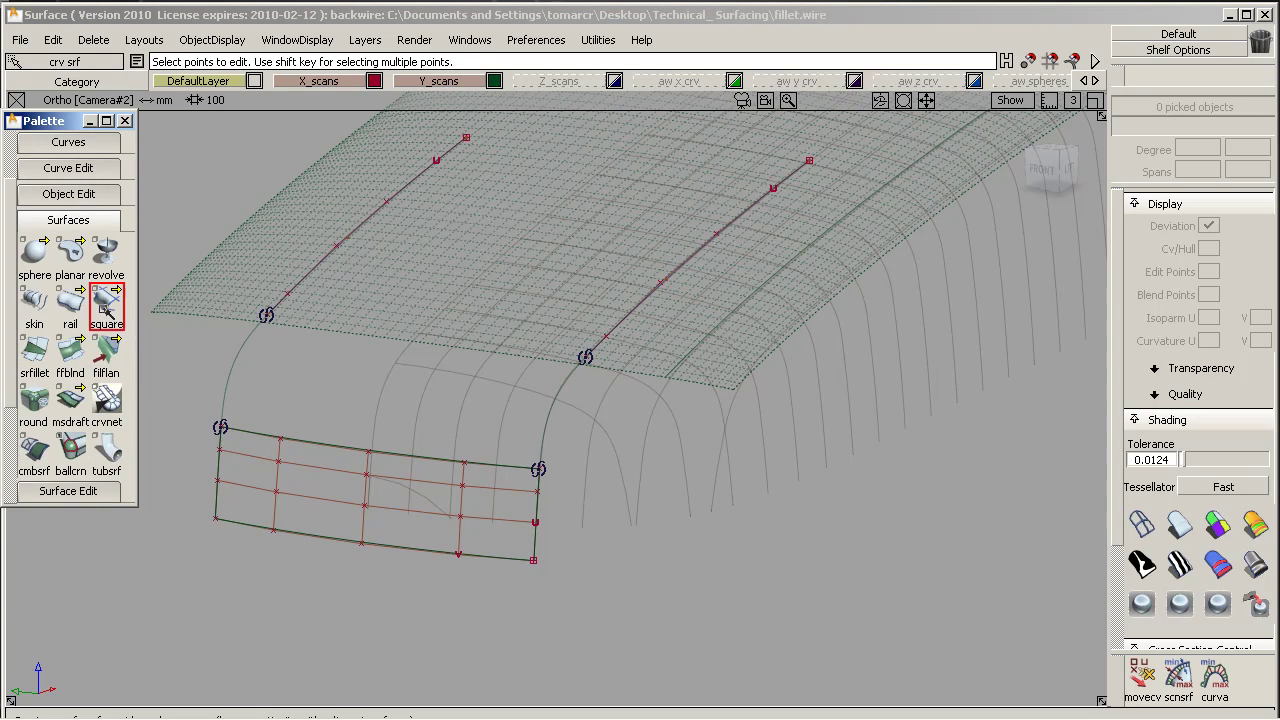
click(294, 160)
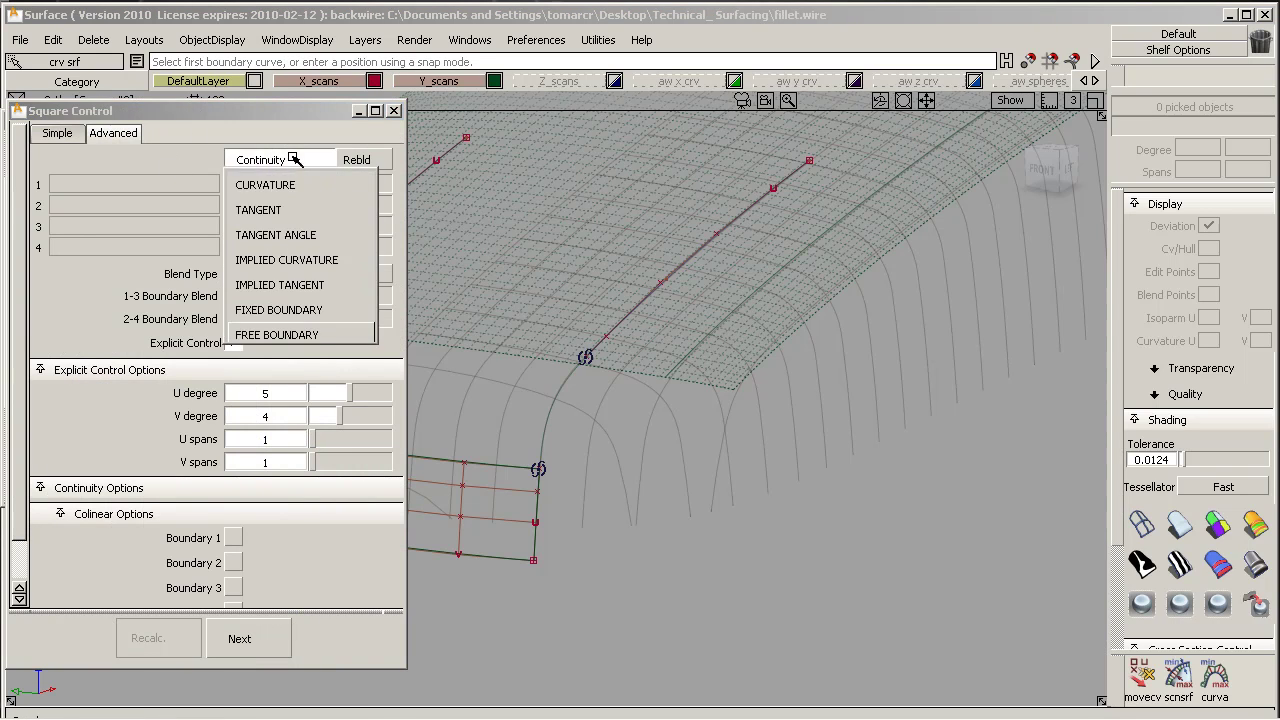
click(305, 309)
click(232, 341)
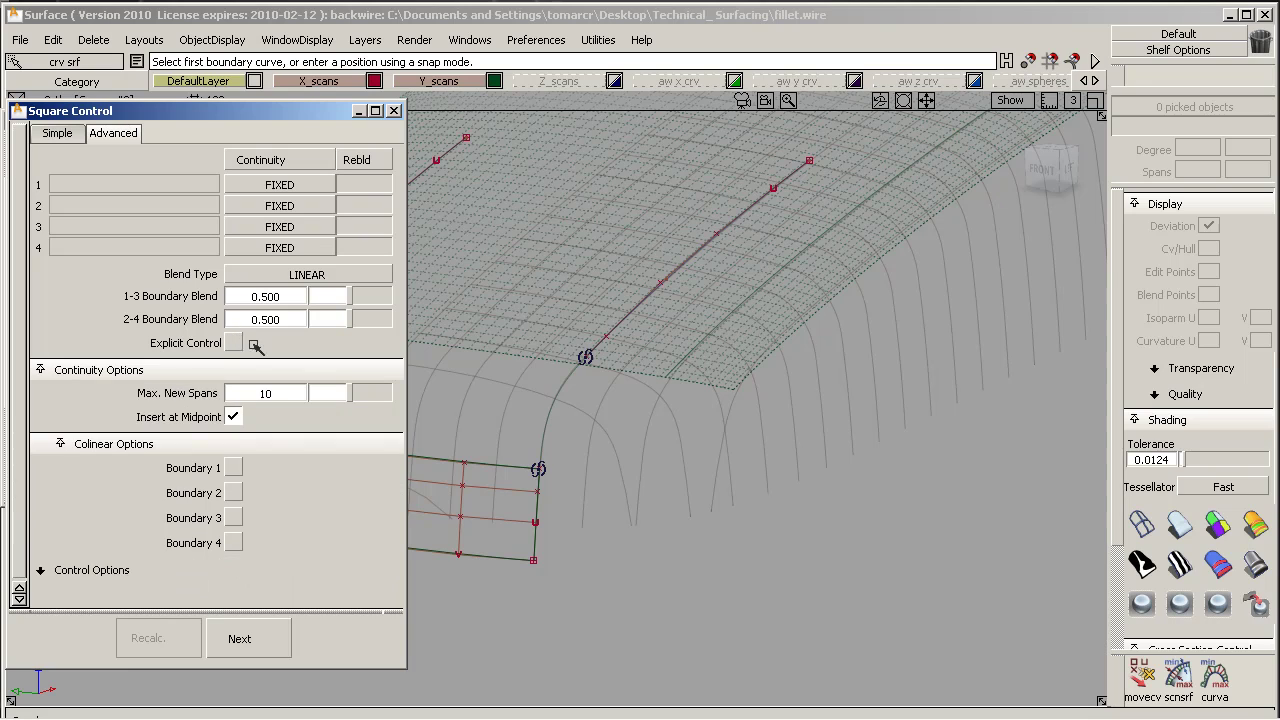
click(235, 417)
click(238, 416)
Build a square surface from the left blend curve, the top surface's front edge, the right blend curve and the end surface's upper edge
alt+shift+right_drag(491, 377, 549, 398)
alt+shift+middle_drag(549, 398, 846, 395)
alt+shift+drag(708, 454, 906, 406)
alt+shift+right_drag(815, 378, 854, 346)
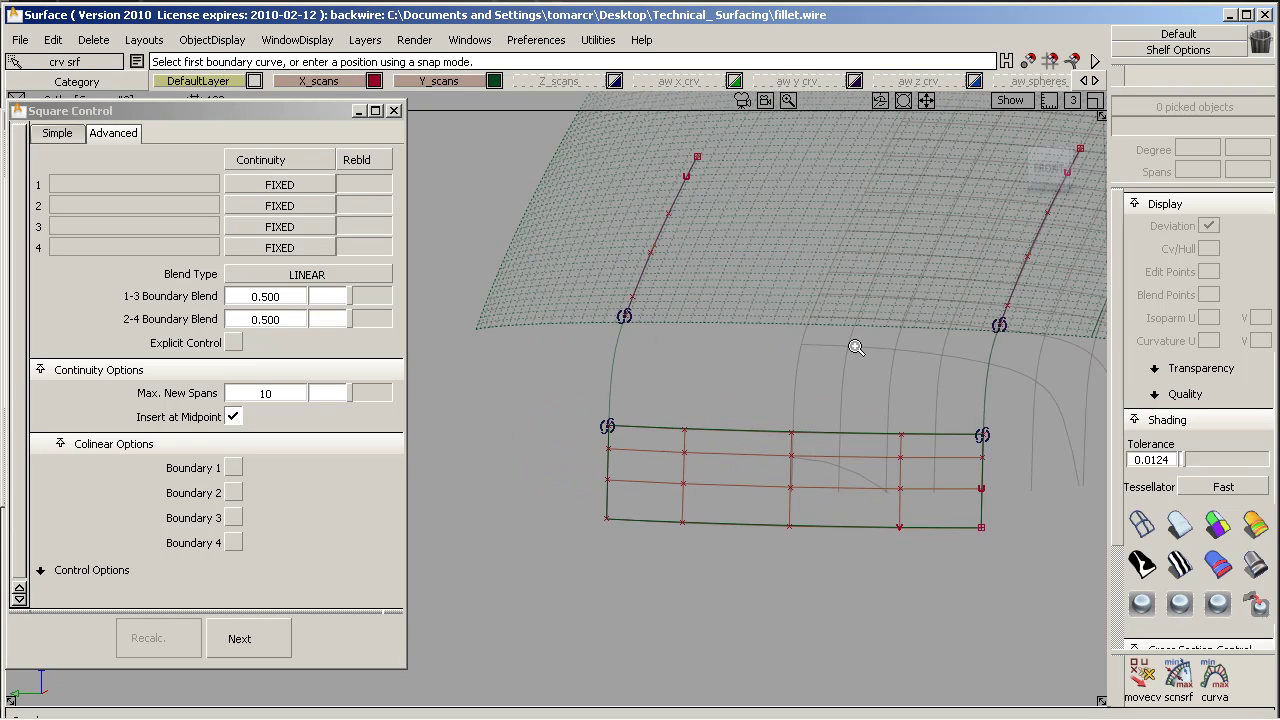
alt+shift+middle_drag(854, 346, 796, 344)
click(551, 372)
alt+shift+right_drag(665, 353, 780, 297)
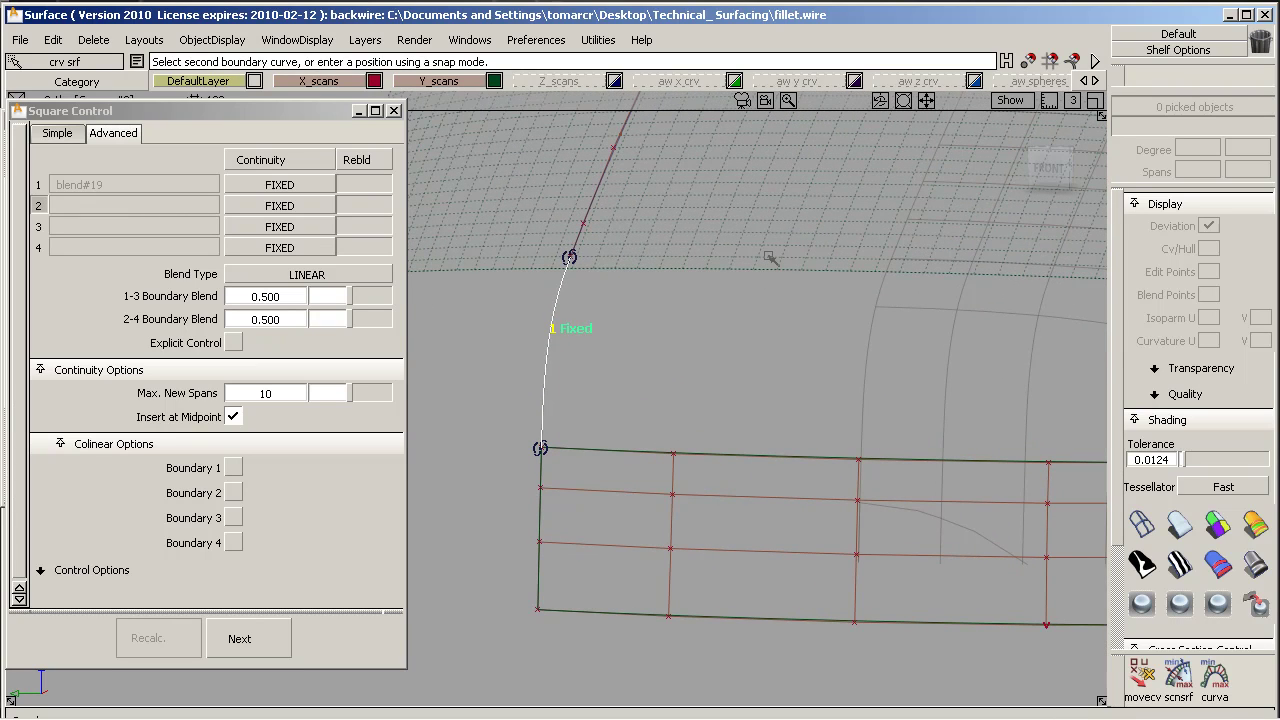
click(770, 258)
alt+shift+right_drag(868, 318, 831, 351)
alt+shift+middle_drag(813, 355, 712, 368)
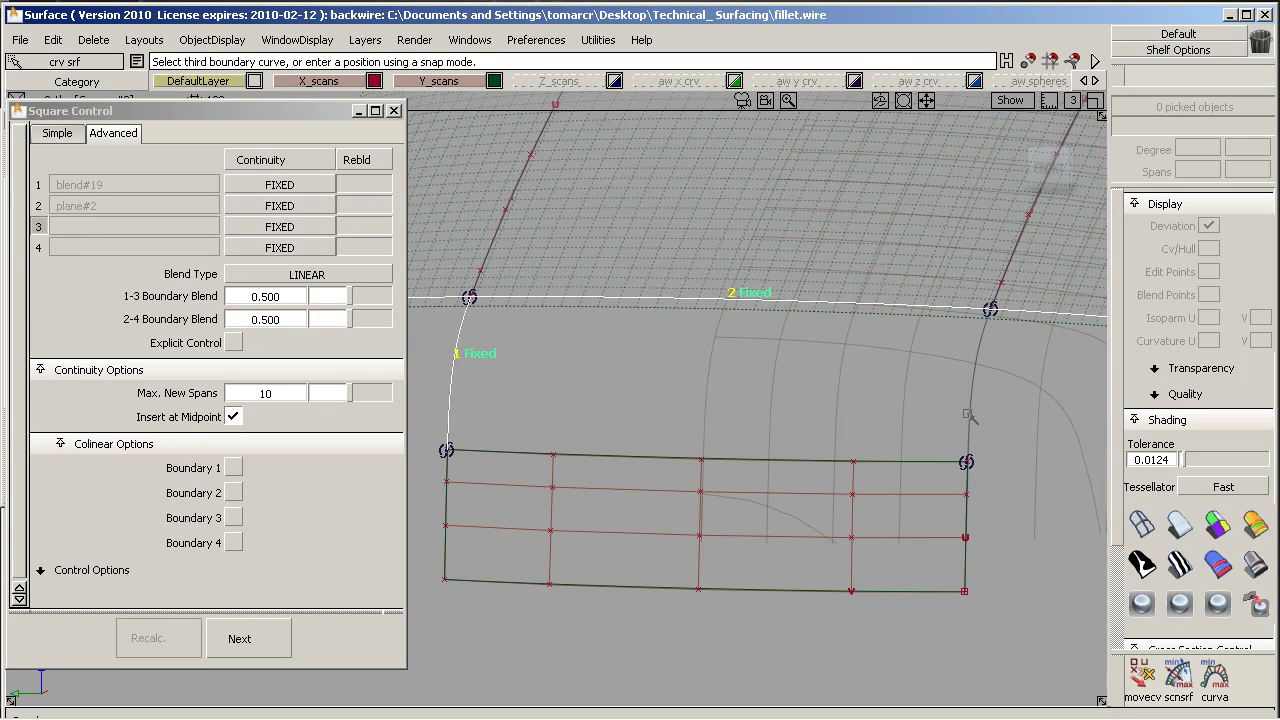
click(967, 414)
click(745, 460)
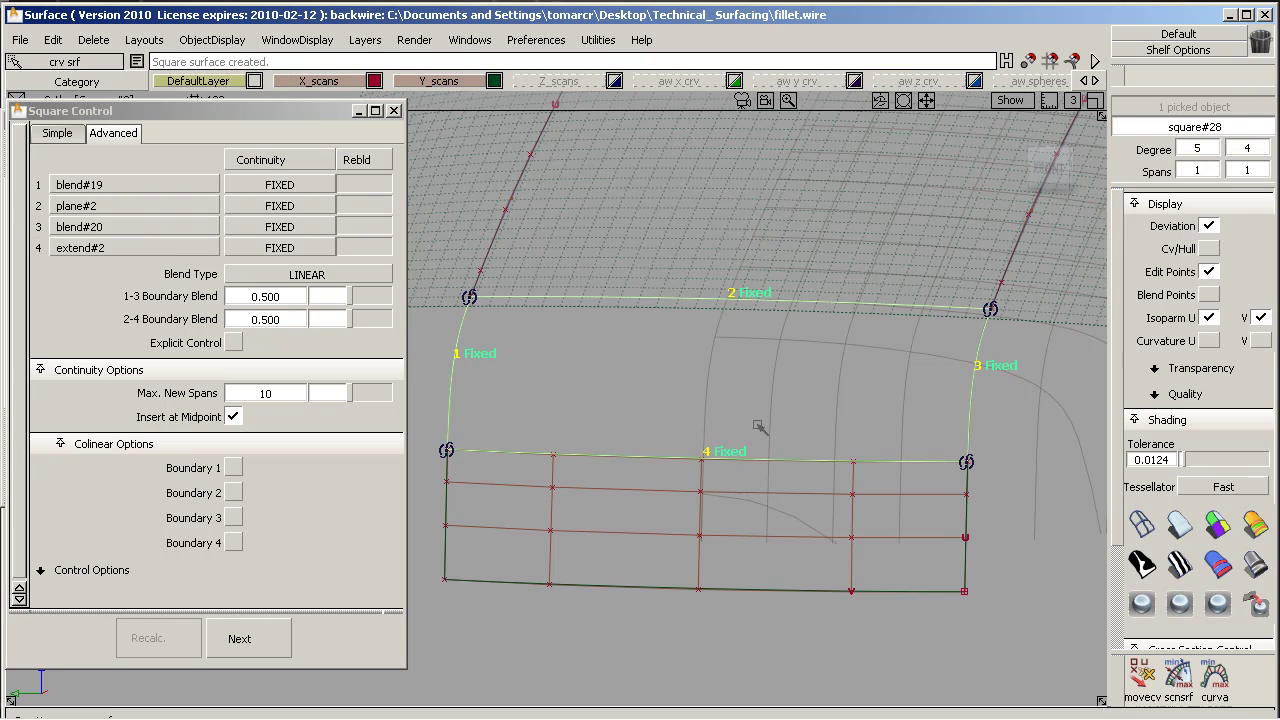
Show the new square surface's CVs and hulls, and set boundaries 2 and 4 to curvature continuity
click(1209, 248)
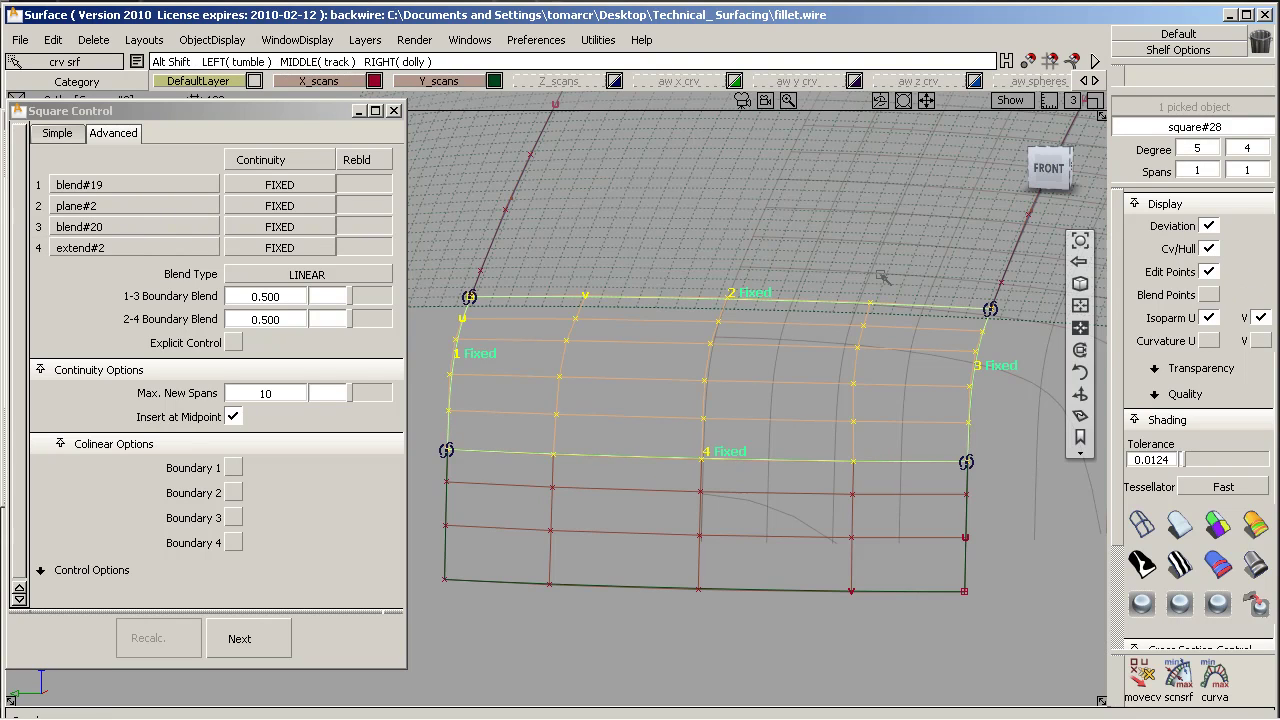
mouse_move(870, 300)
alt+shift+mouse_down()
mouse_move(909, 300)
mouse_move(900, 280)
mouse_move(855, 288)
alt+shift+mouse_up()
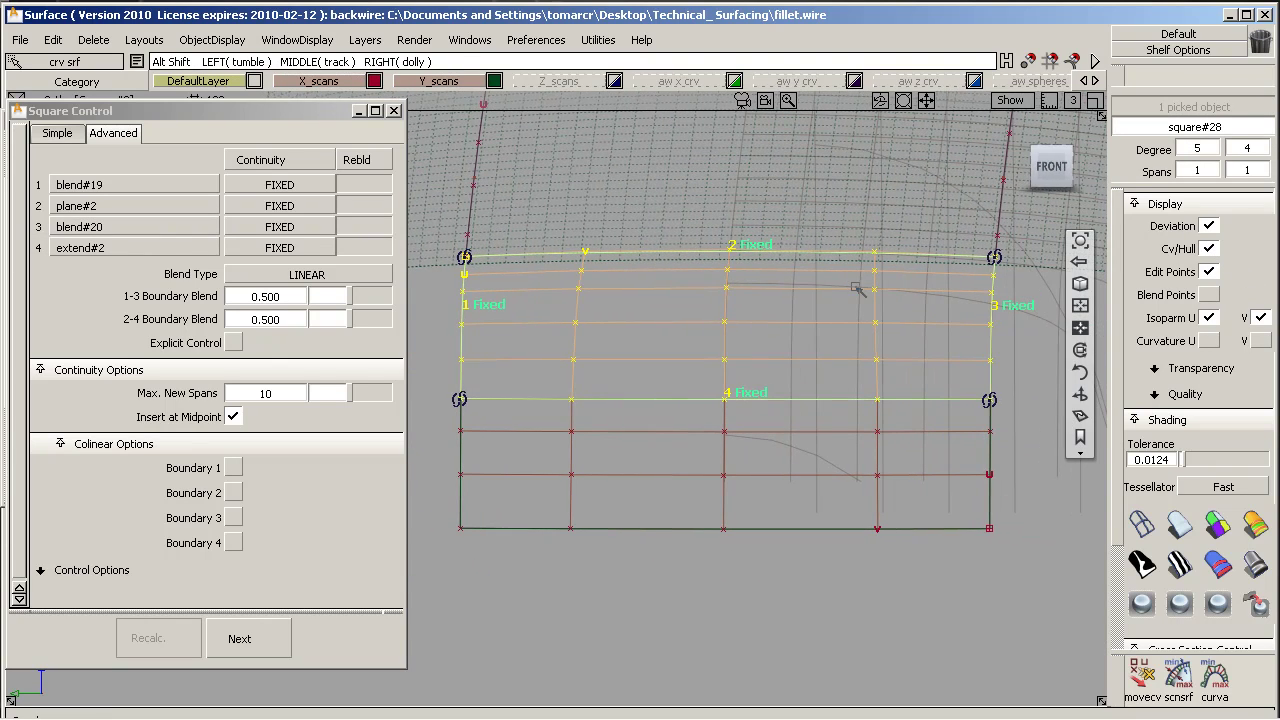
click(317, 206)
click(308, 227)
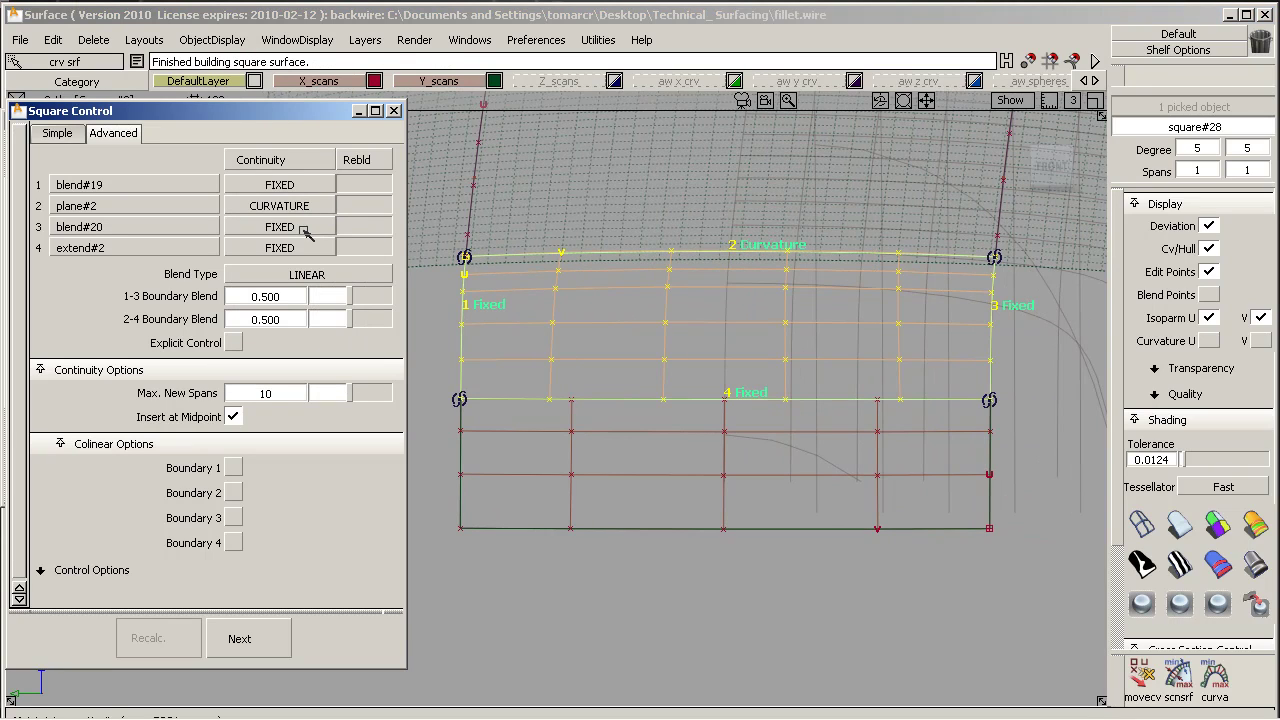
click(306, 248)
click(307, 266)
Make boundaries 2 and 4 colinear, enable explicit control with U degree 5 and V degree 4, and finish the square surface
click(234, 493)
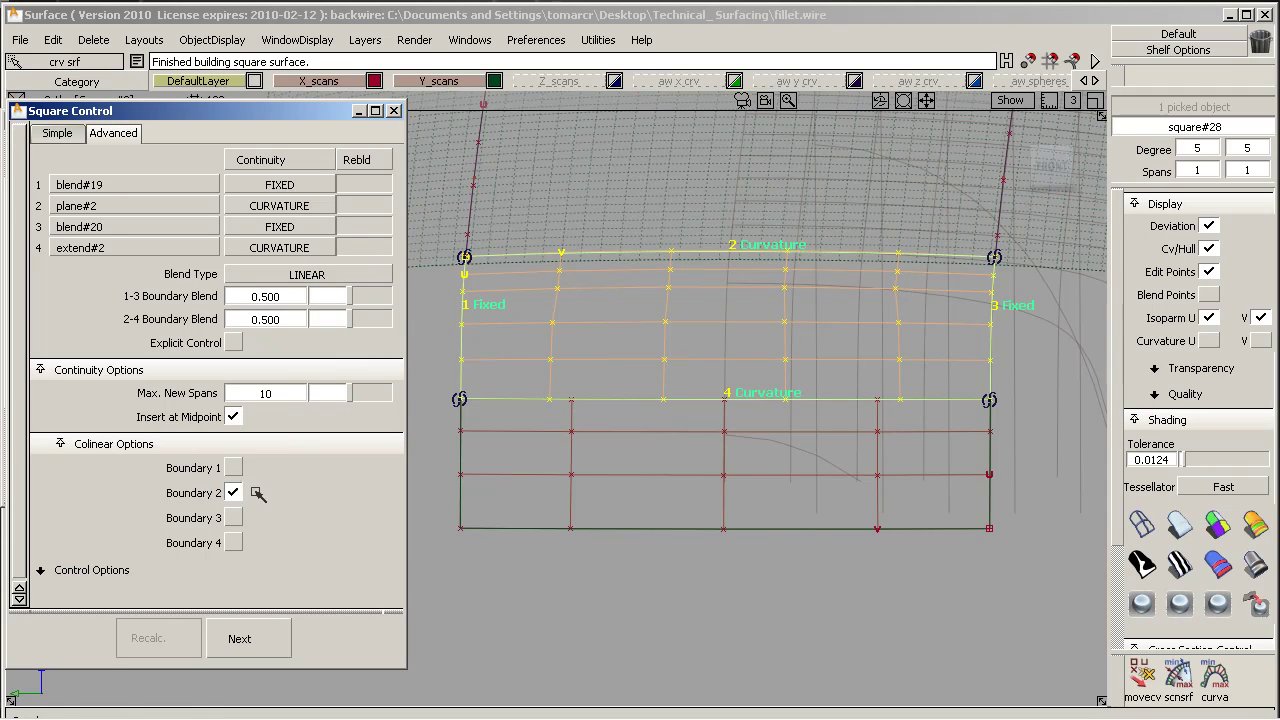
click(235, 543)
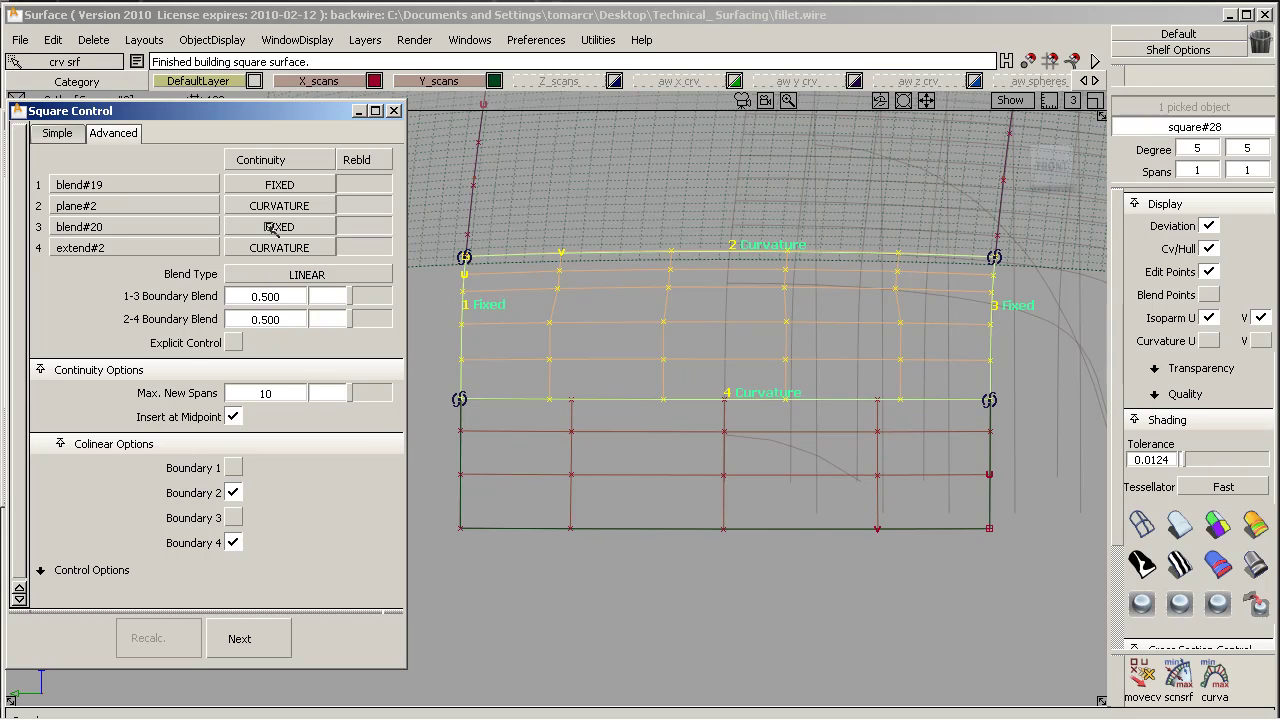
click(232, 343)
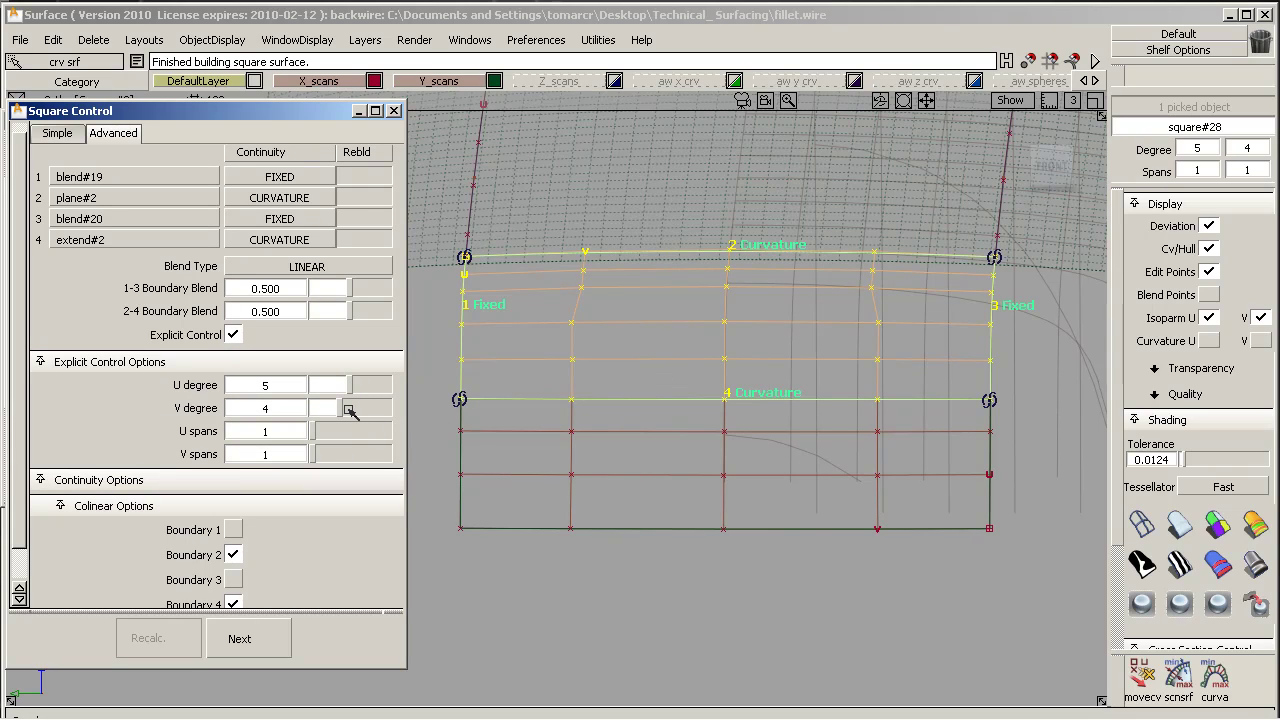
click(394, 111)
click(585, 460)
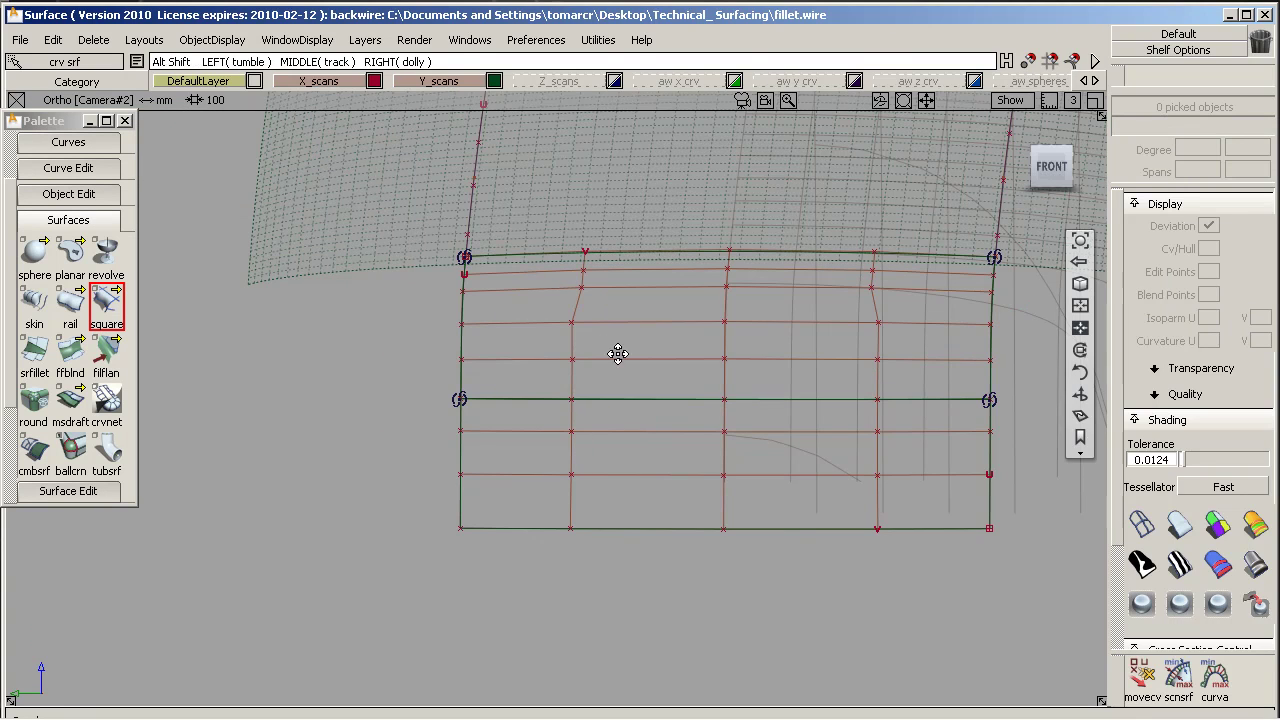
Move the end surface's second and fourth CV columns symmetrically inward so the square surface's hulls run straight in the front view
alt+shift+drag(614, 351, 685, 375)
click(1142, 677)
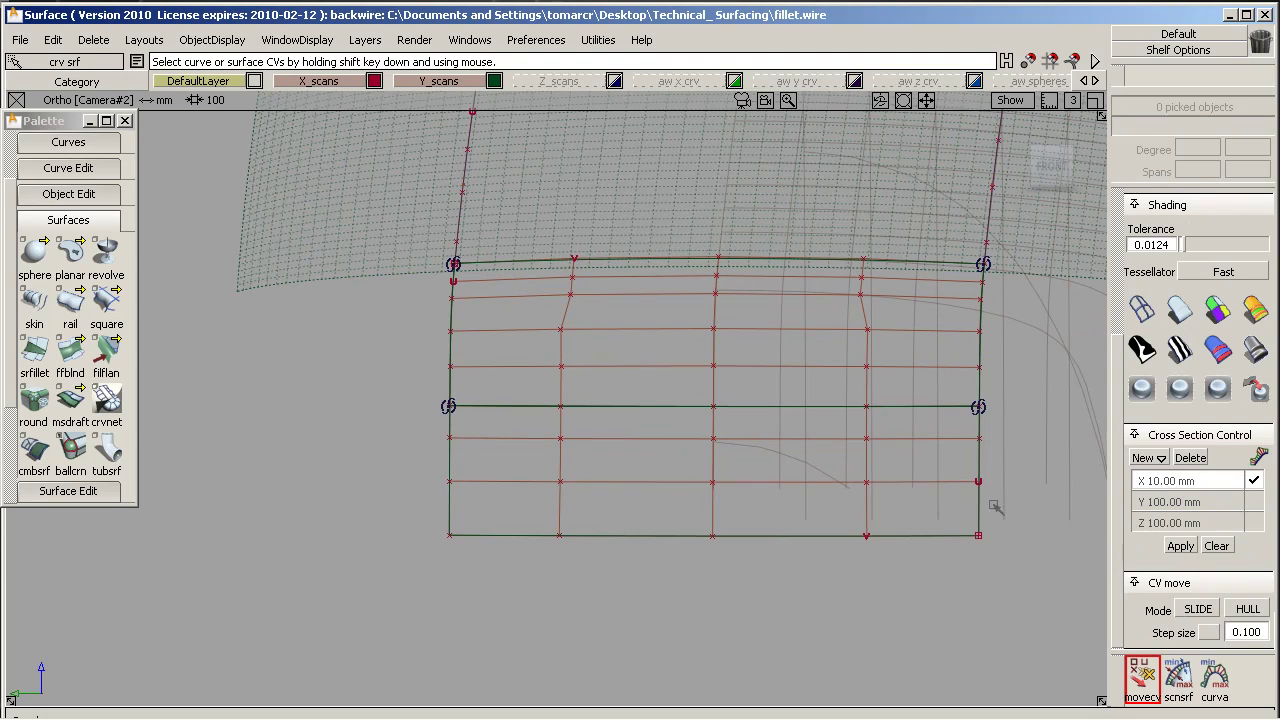
click(868, 509)
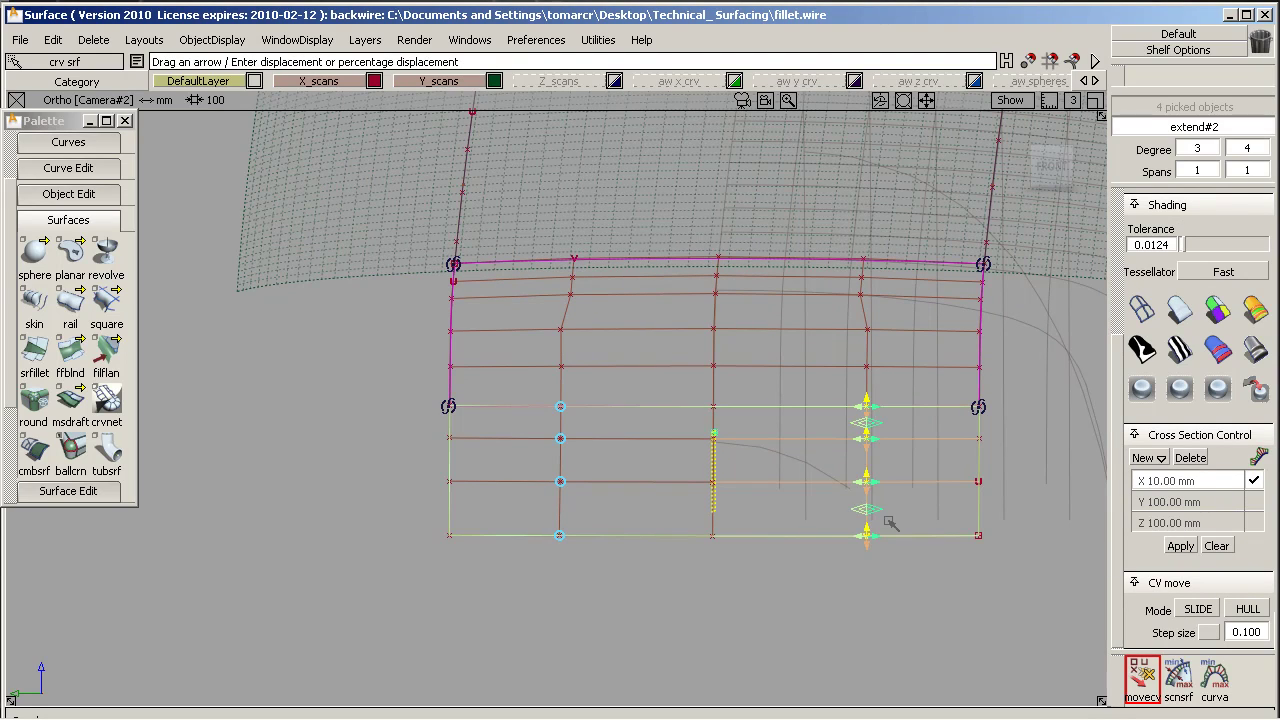
drag(876, 484, 867, 483)
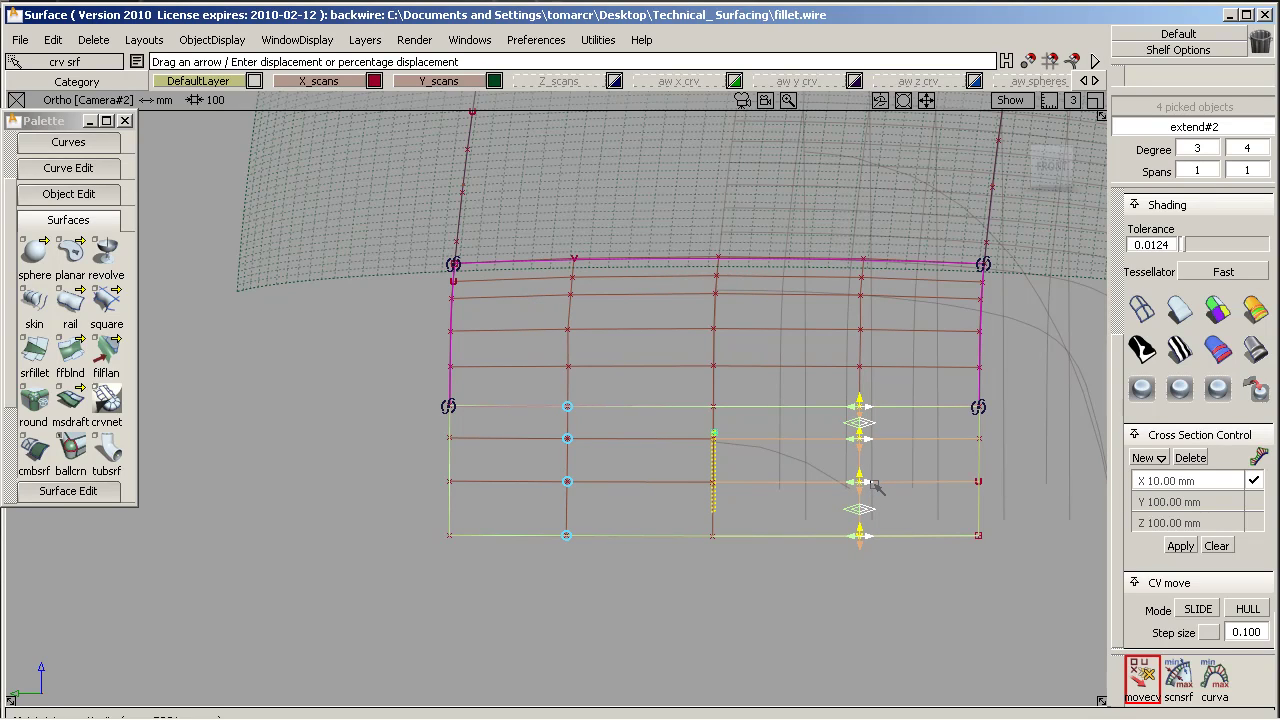
drag(870, 486, 870, 485)
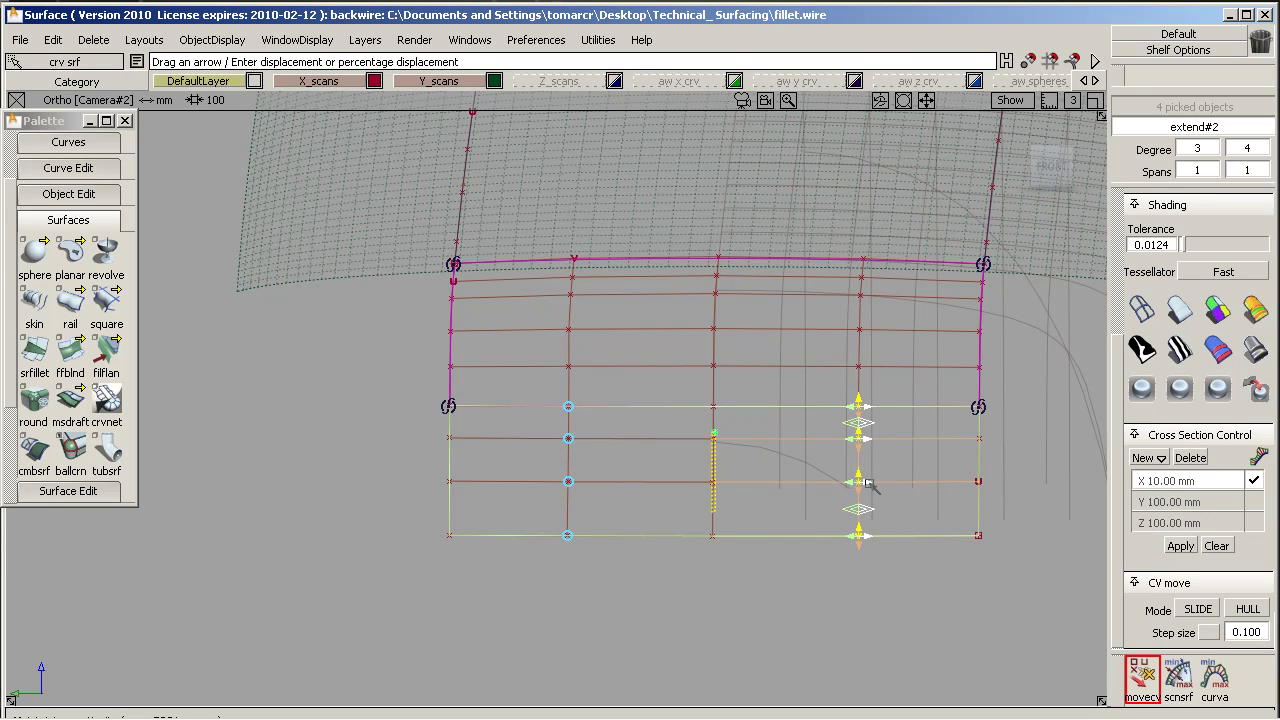
click(1052, 167)
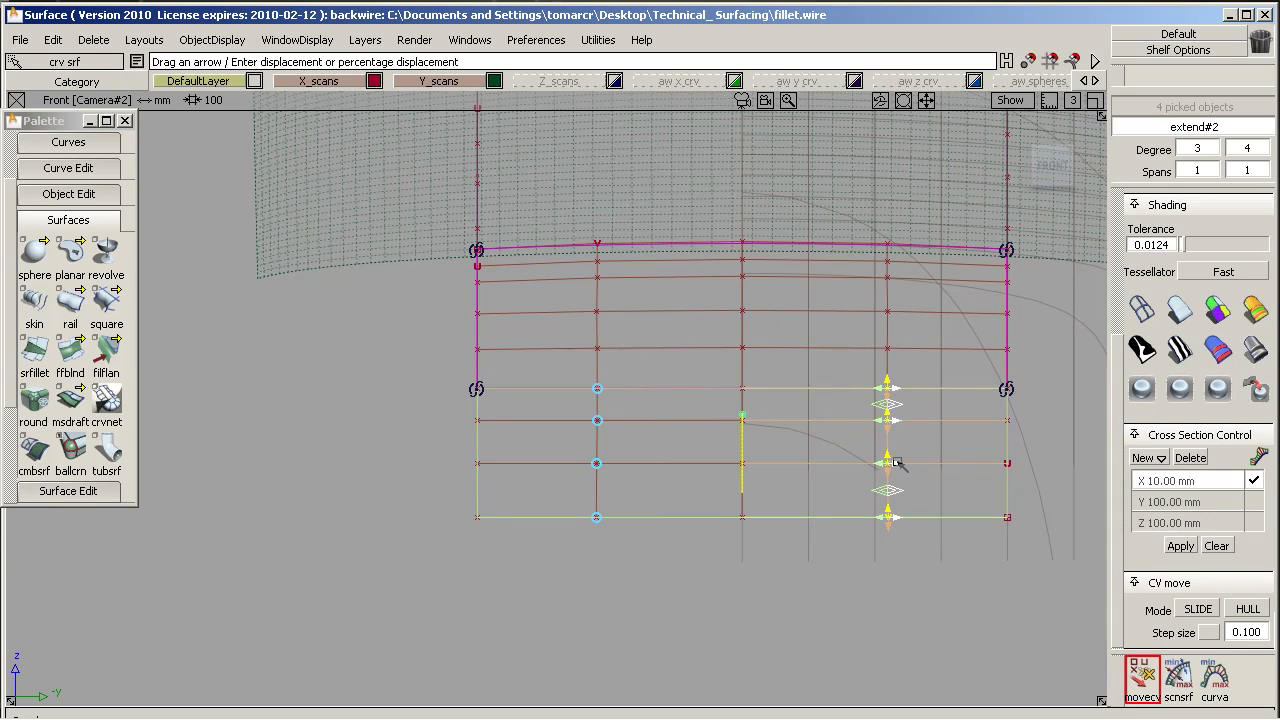
click(802, 512)
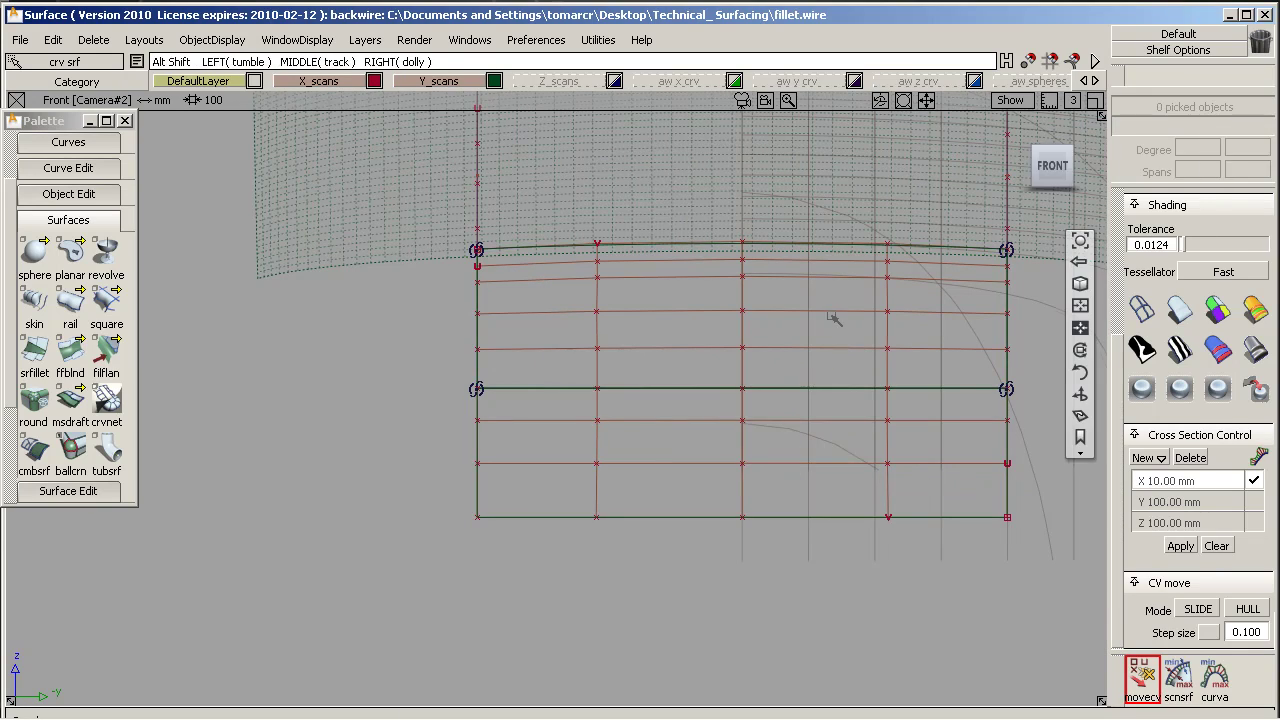
Make all hidden geometry visible again, including the side surfaces
alt+shift+drag(829, 314, 709, 313)
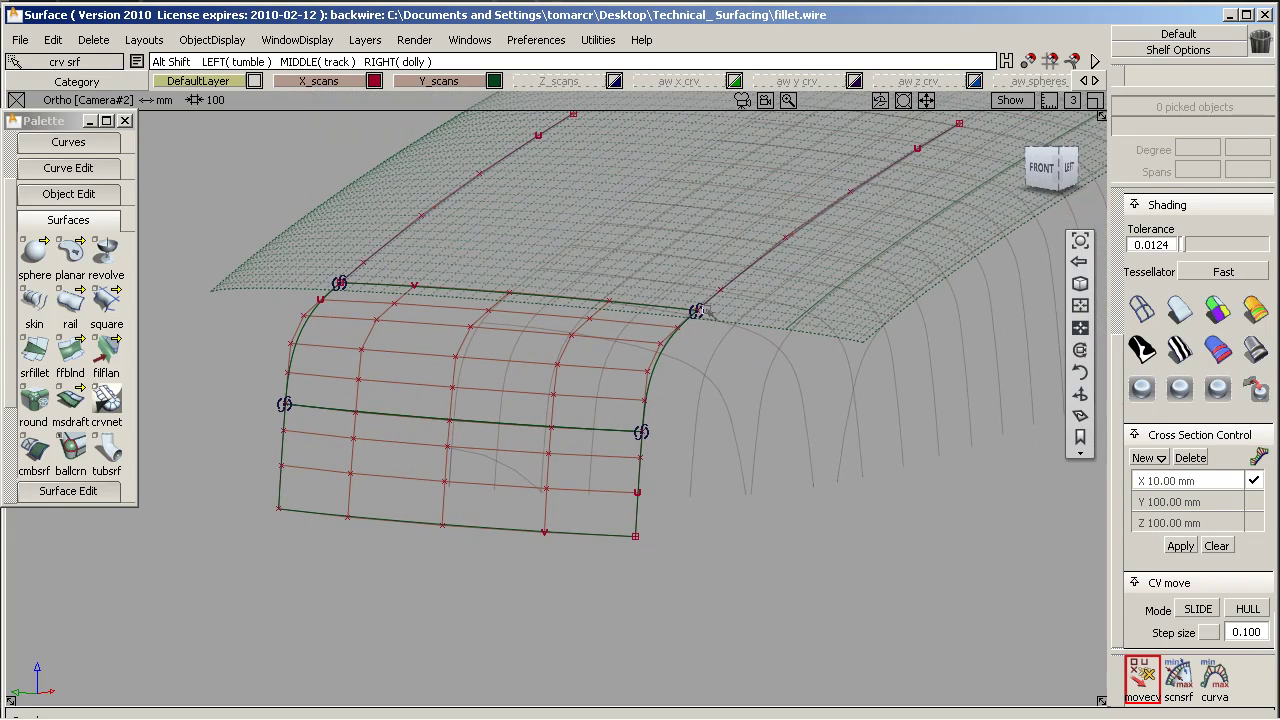
alt+shift+middle_drag(709, 313, 637, 344)
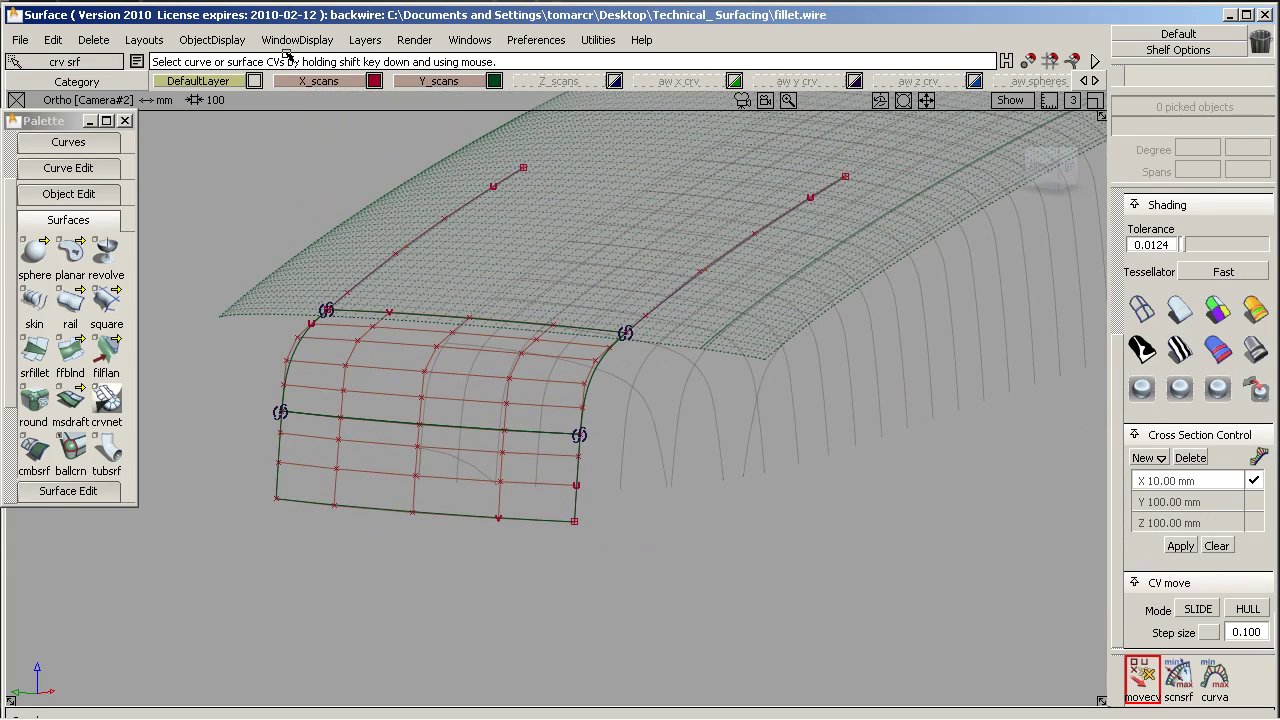
click(228, 42)
click(214, 94)
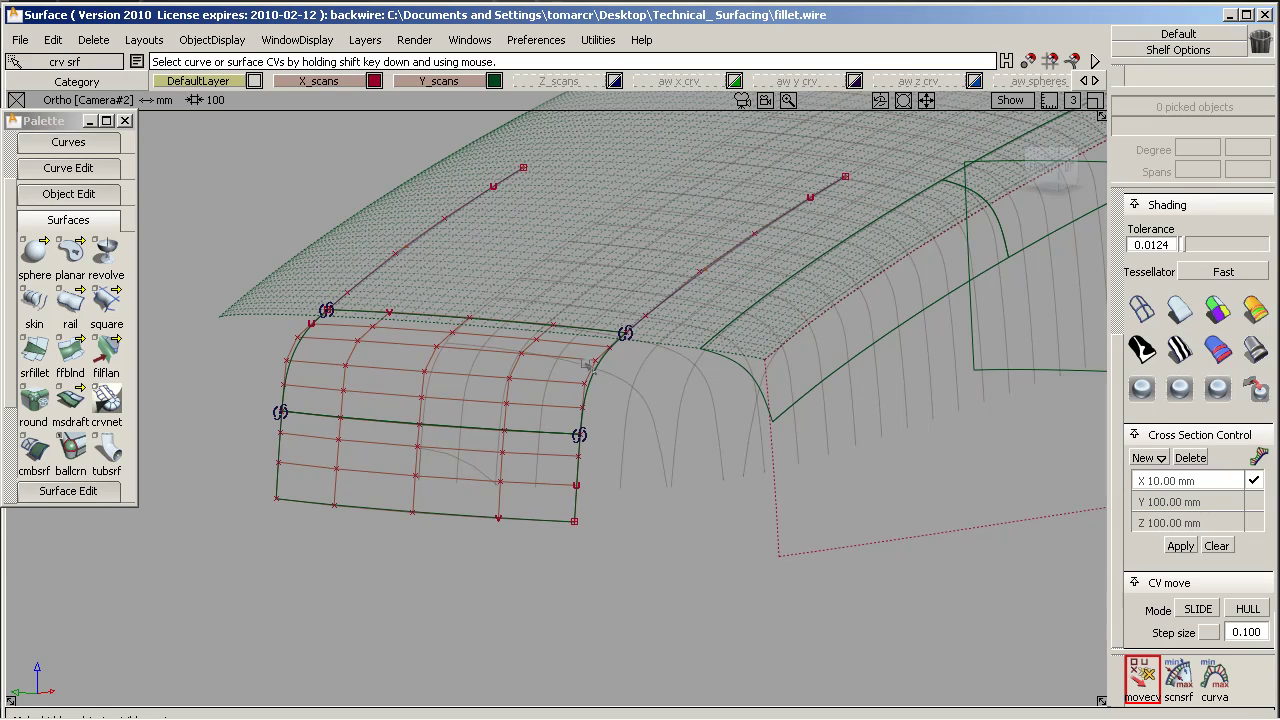
Delete the construction curves, namely the two duplicated curves on the top surface and the blend curves, keeping the surfaces
ctrl+shift+drag(595, 245, 655, 263)
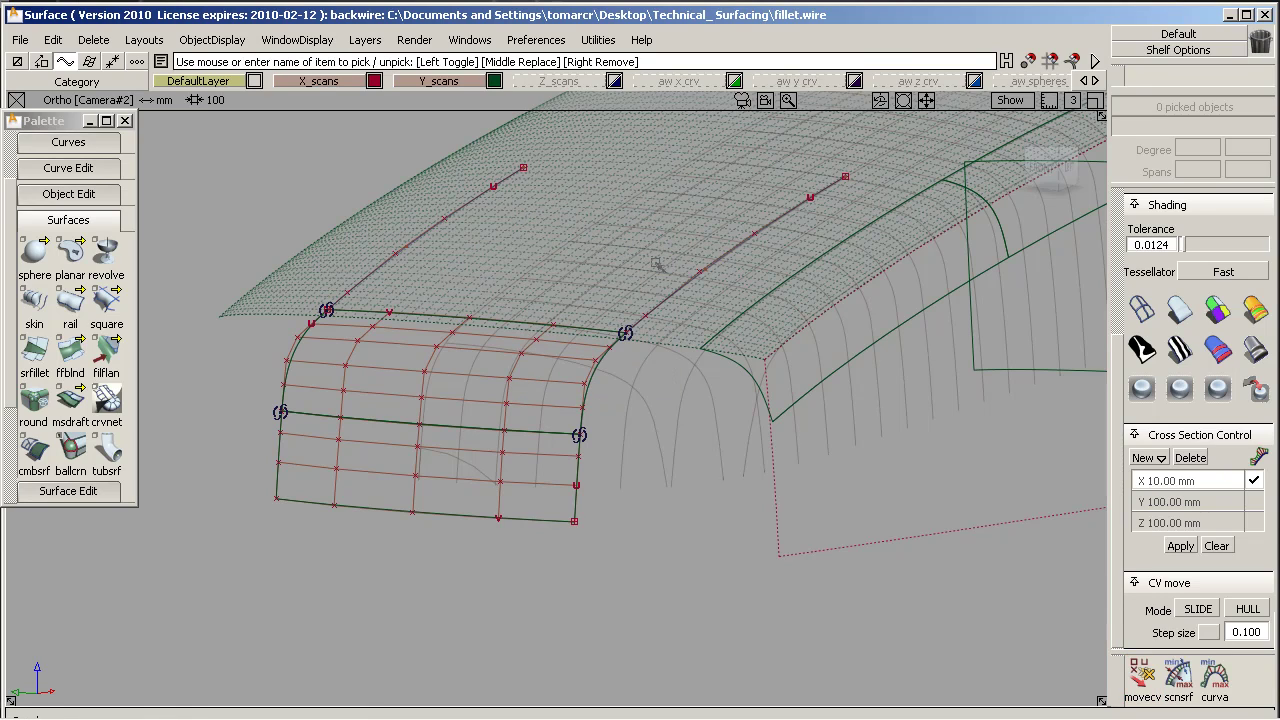
click(716, 299)
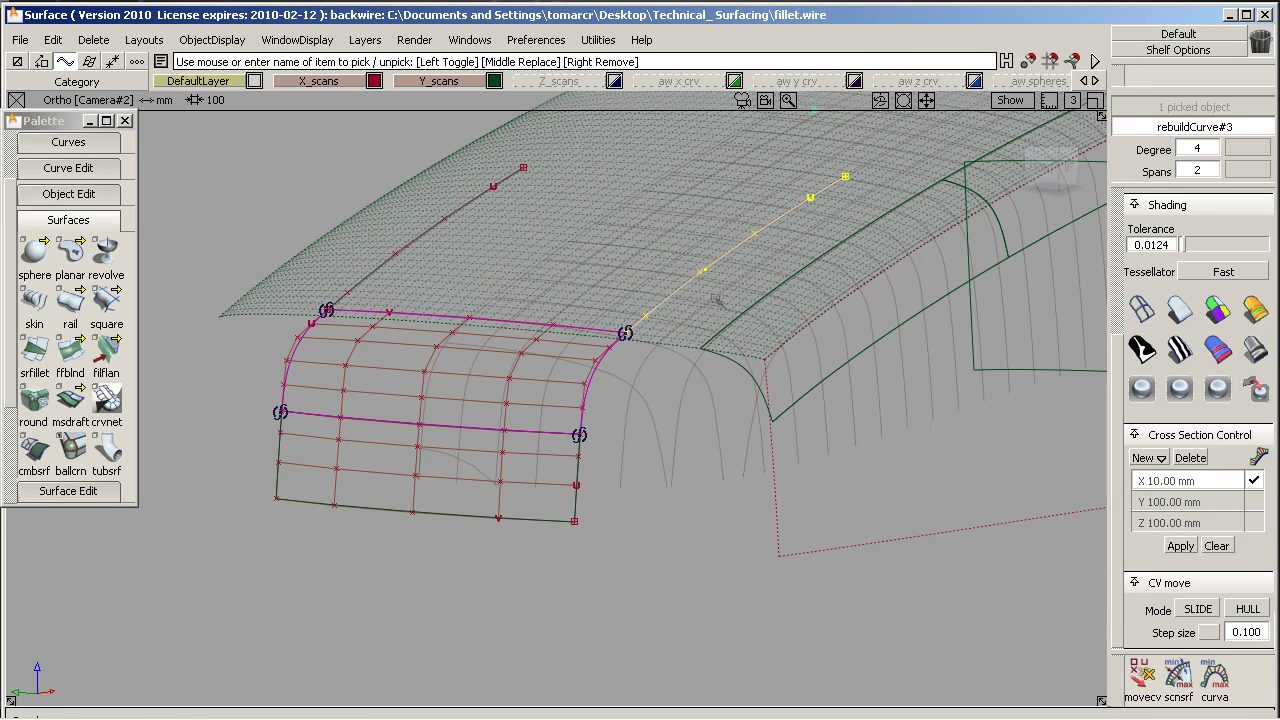
click(456, 252)
key(Delete)
key(Return)
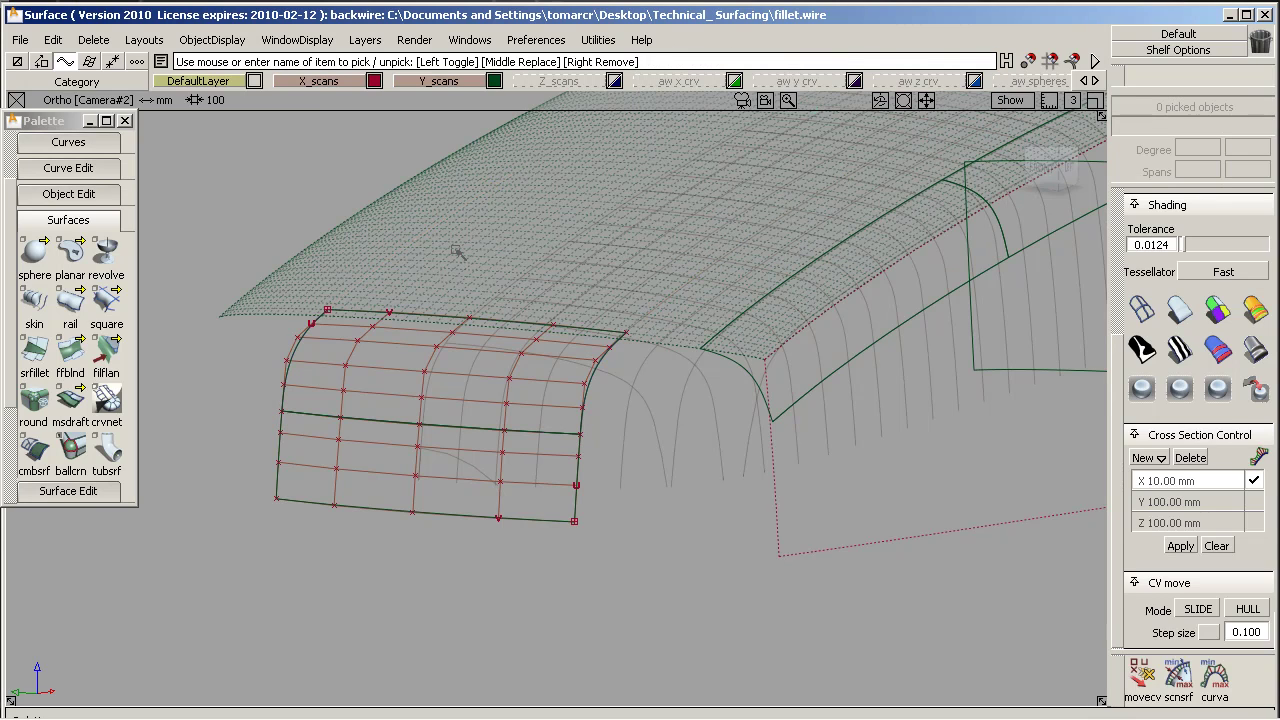
Turn off the CV and hull display of the square blend surface and the front end surface
ctrl+shift+drag(408, 355, 345, 380)
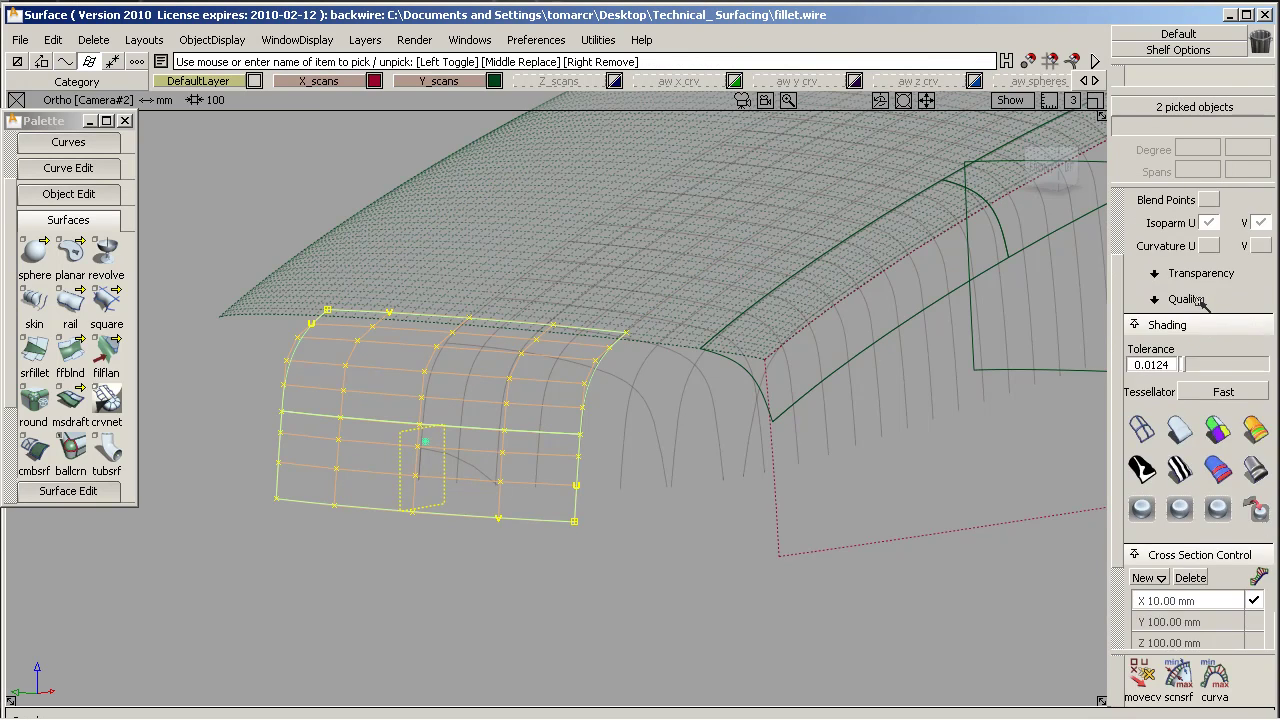
click(1209, 249)
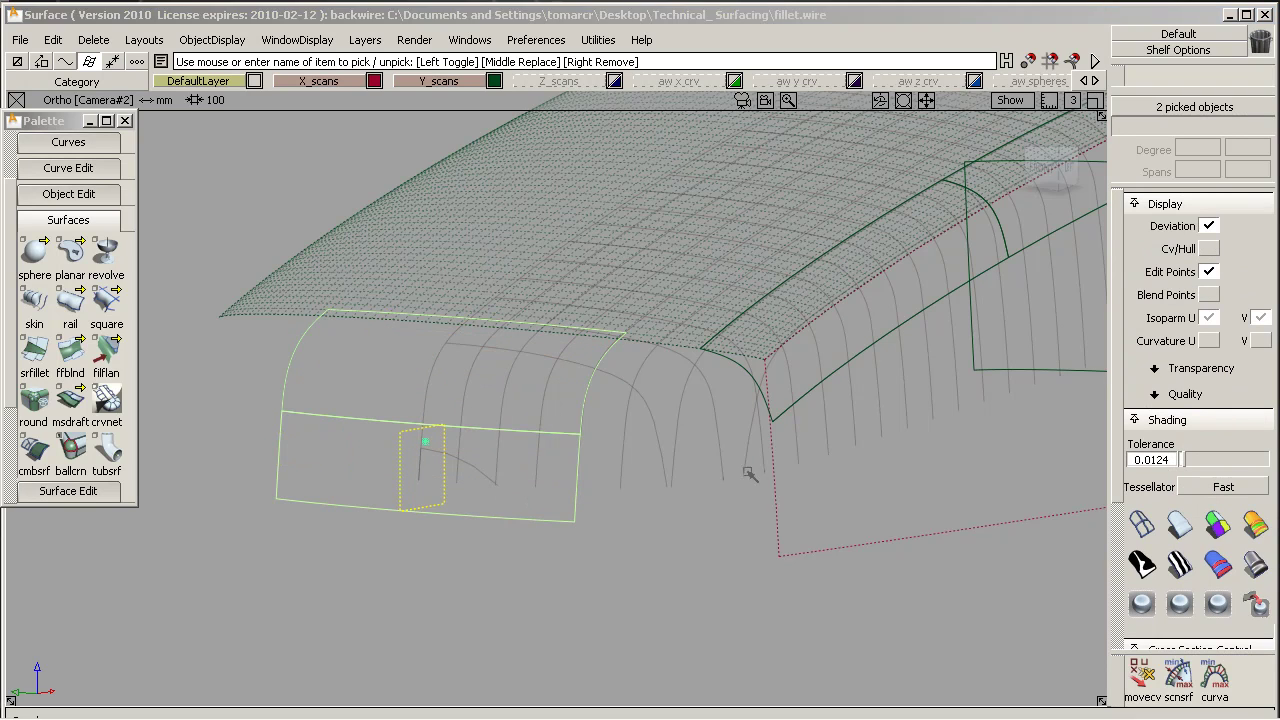
ctrl+shift+drag(745, 470, 749, 280)
alt+shift+right_drag(749, 280, 684, 342)
alt+shift+middle_drag(684, 342, 534, 363)
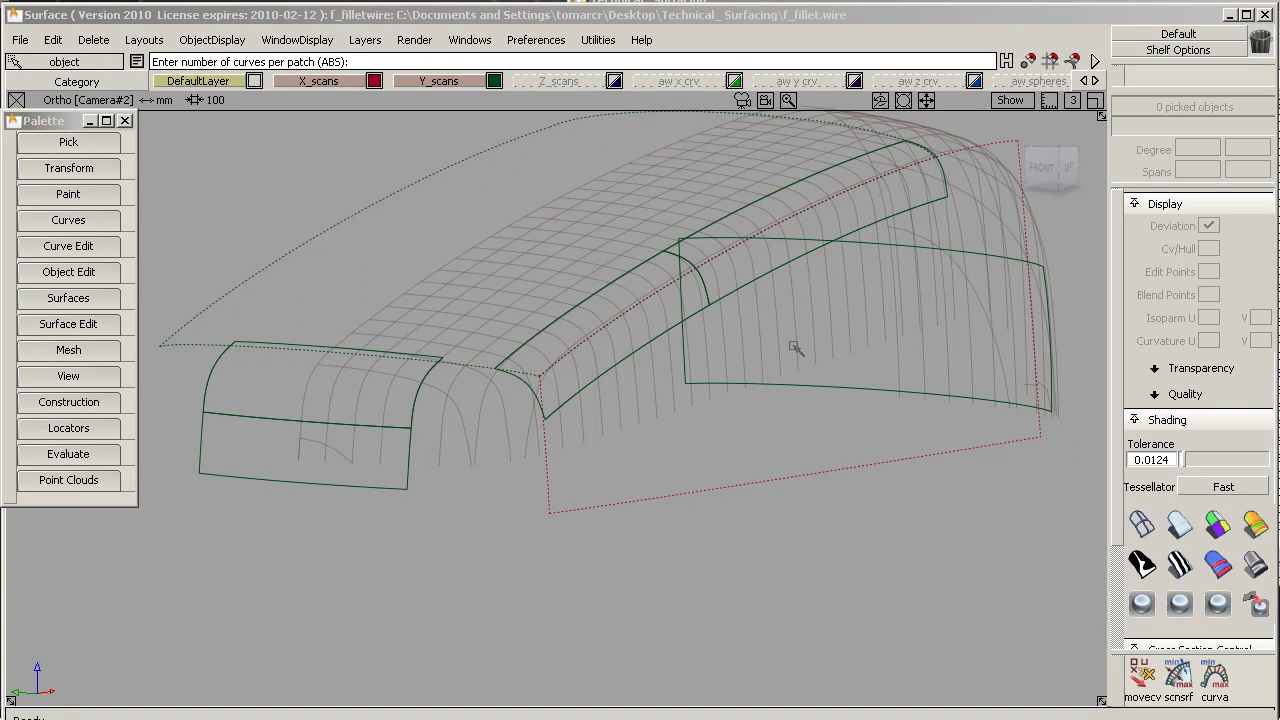
Assign the side surface and its two adjoining fillet surfaces to a new layer and turn on that layer's symmetry
alt+shift+drag(816, 338, 674, 366)
ctrl+shift+click(670, 246)
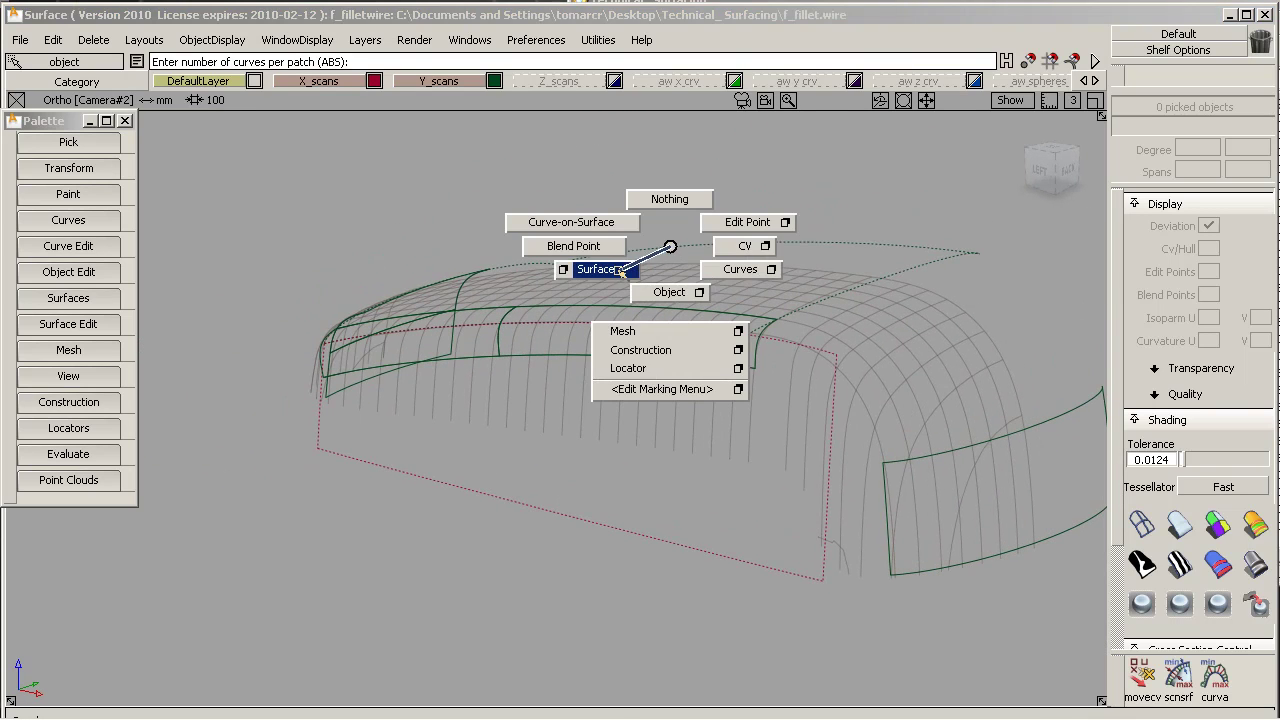
ctrl+shift+click(632, 250)
drag(491, 357, 517, 376)
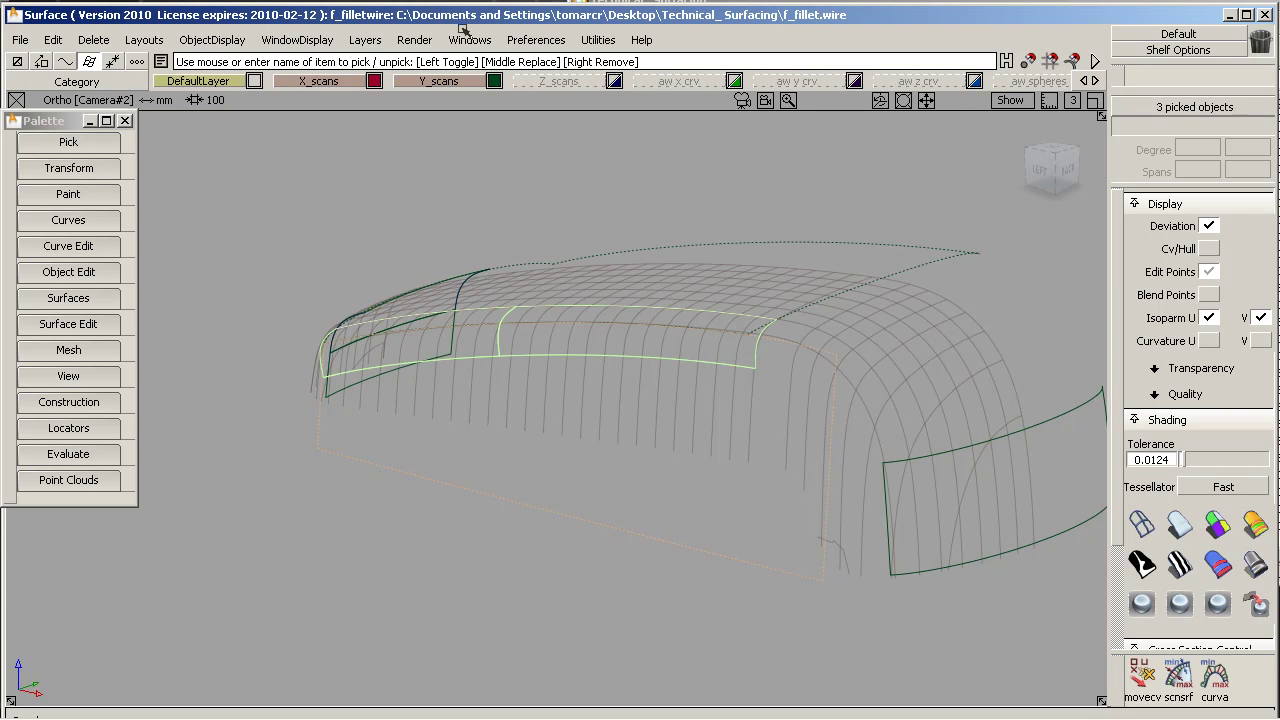
click(366, 40)
click(366, 68)
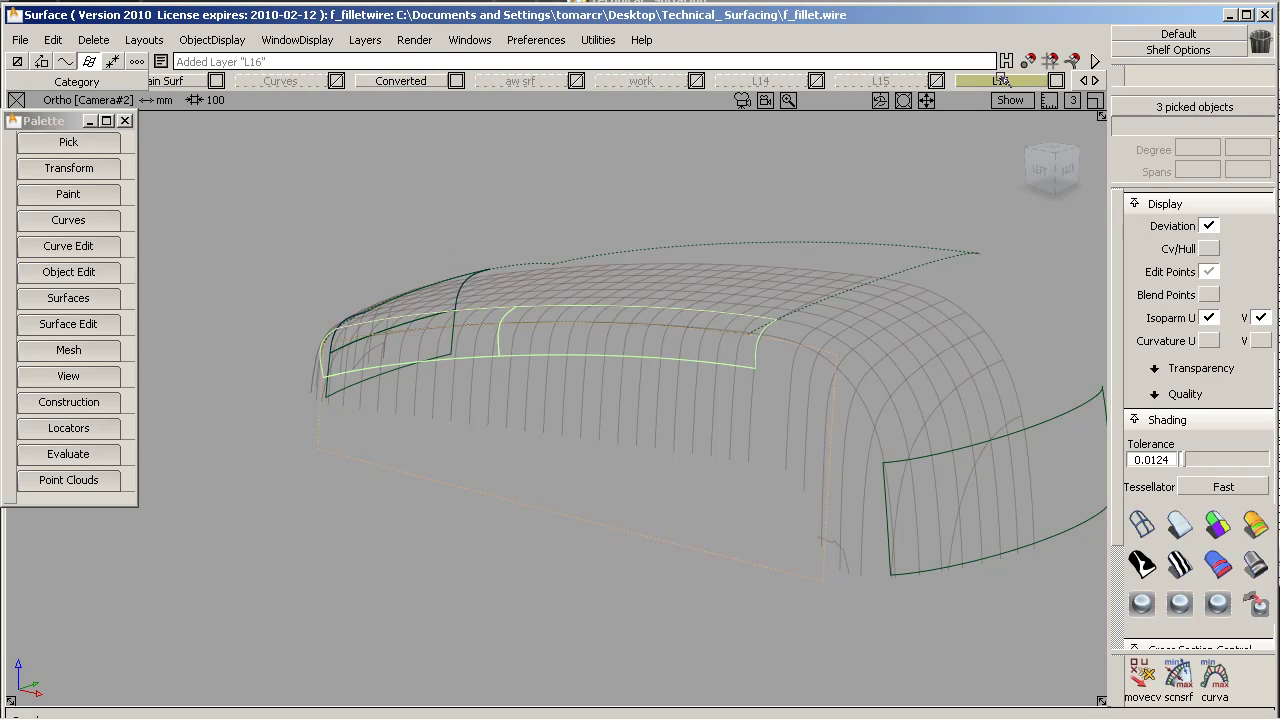
right_drag(1005, 84, 1002, 172)
right_drag(1010, 84, 1002, 153)
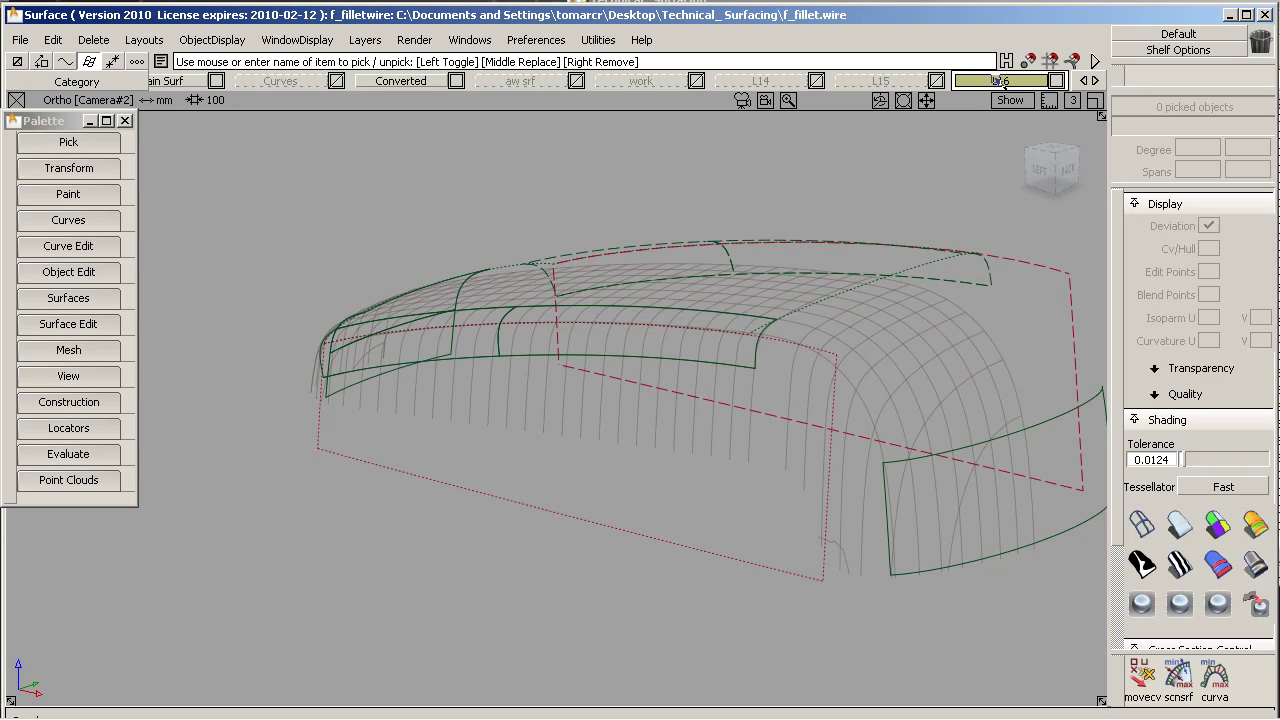
Create real geometry from the symmetric copies of the side surface and its fillet surfaces
click(299, 40)
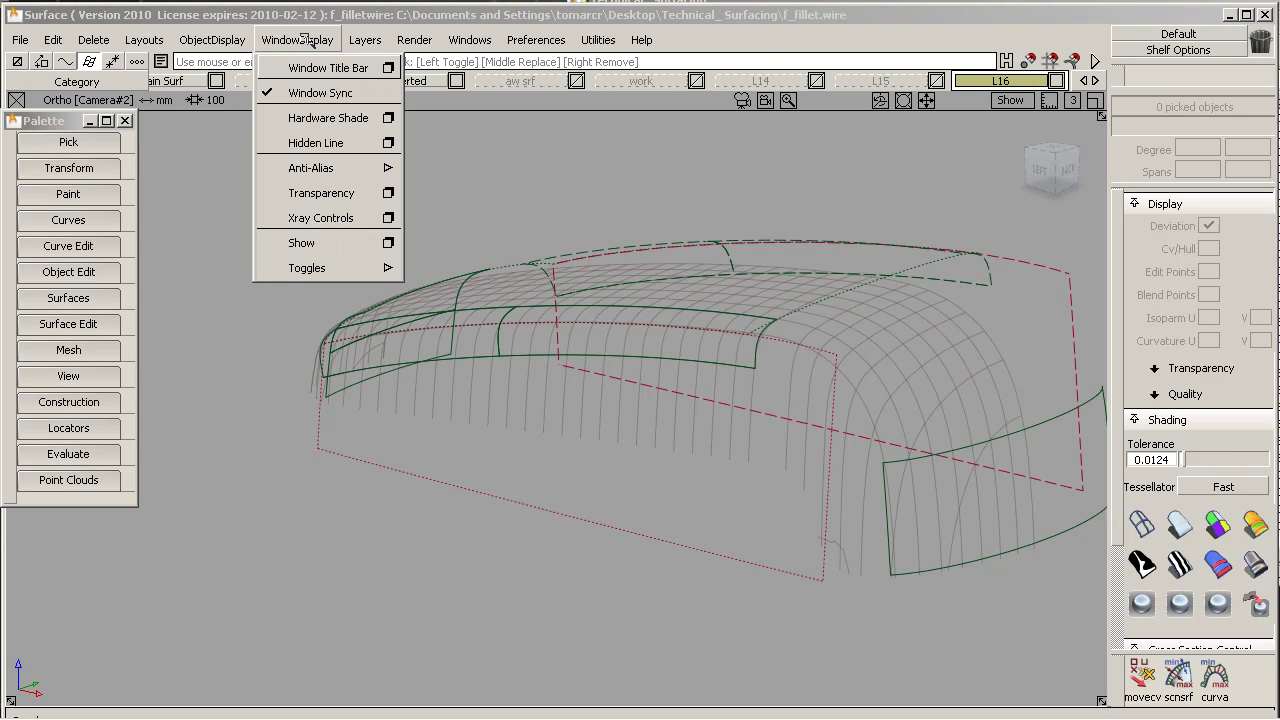
mouse_move(362, 40)
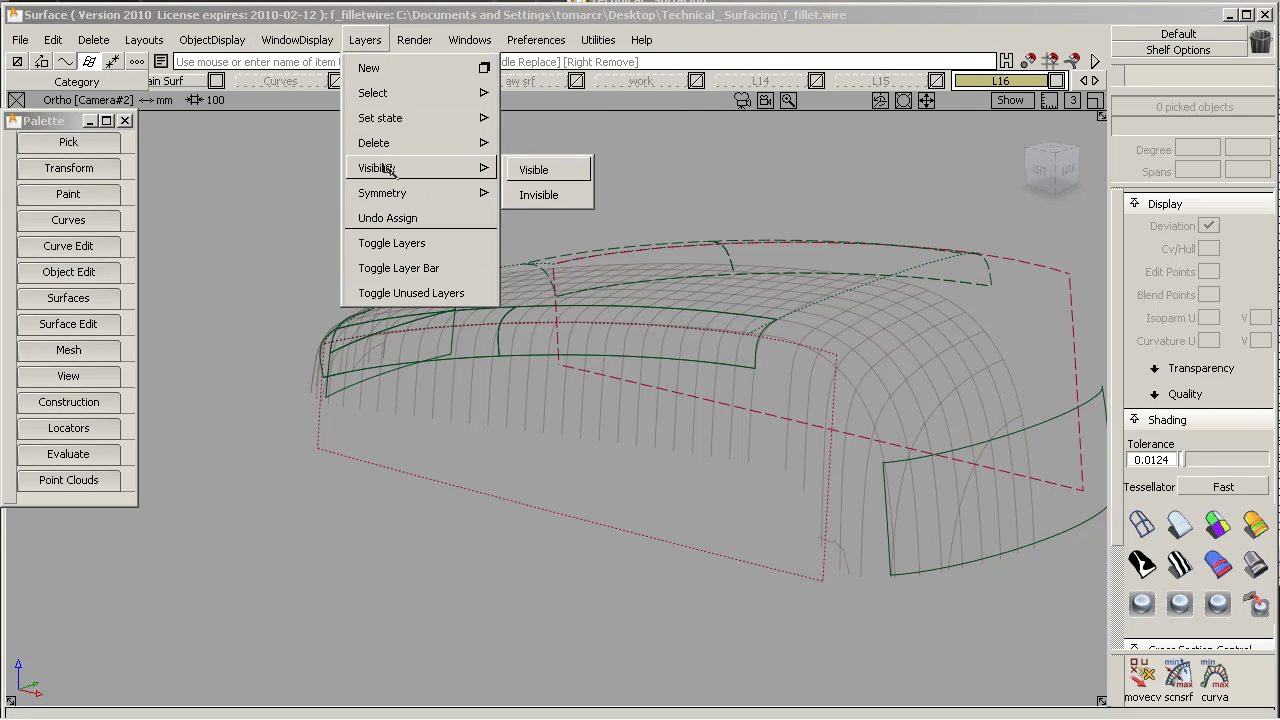
mouse_move(505, 197)
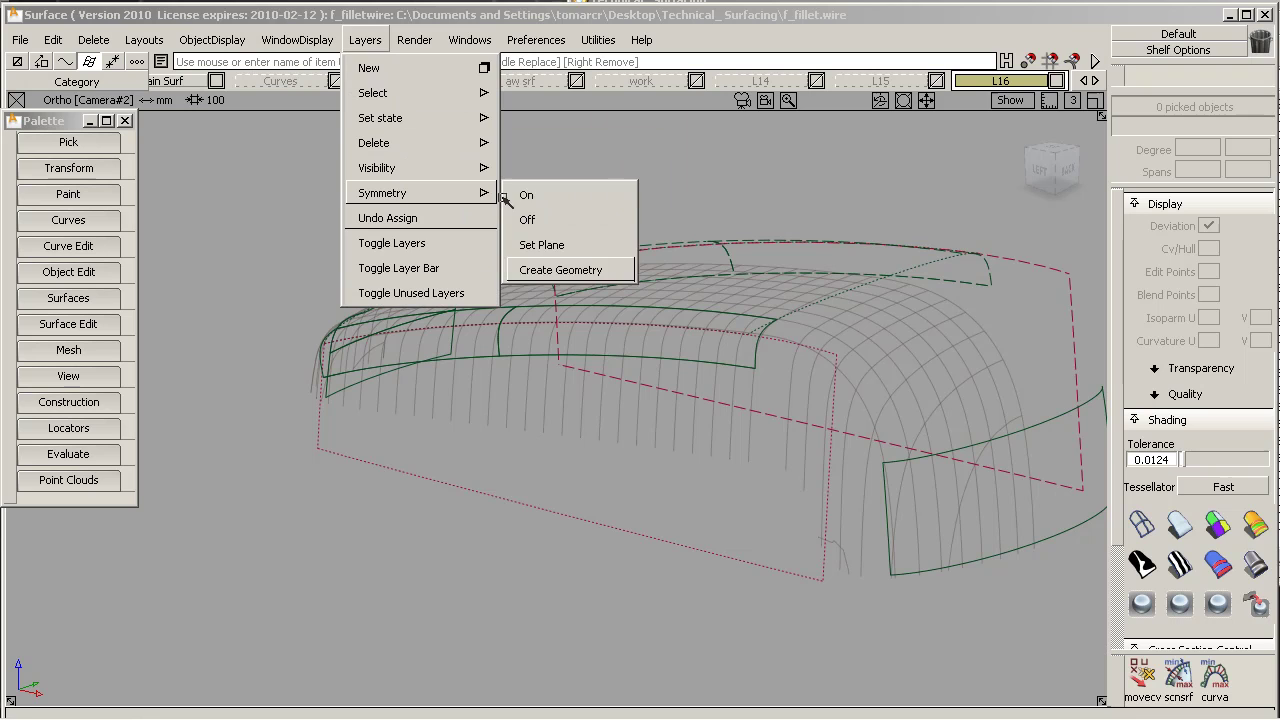
click(560, 270)
Isolate the rear fillet piece, its mirrored counterpart and the rear end surface by hiding all unpicked surfaces
alt+shift+drag(643, 446, 568, 334)
ctrl+shift+drag(546, 248, 482, 270)
click(762, 259)
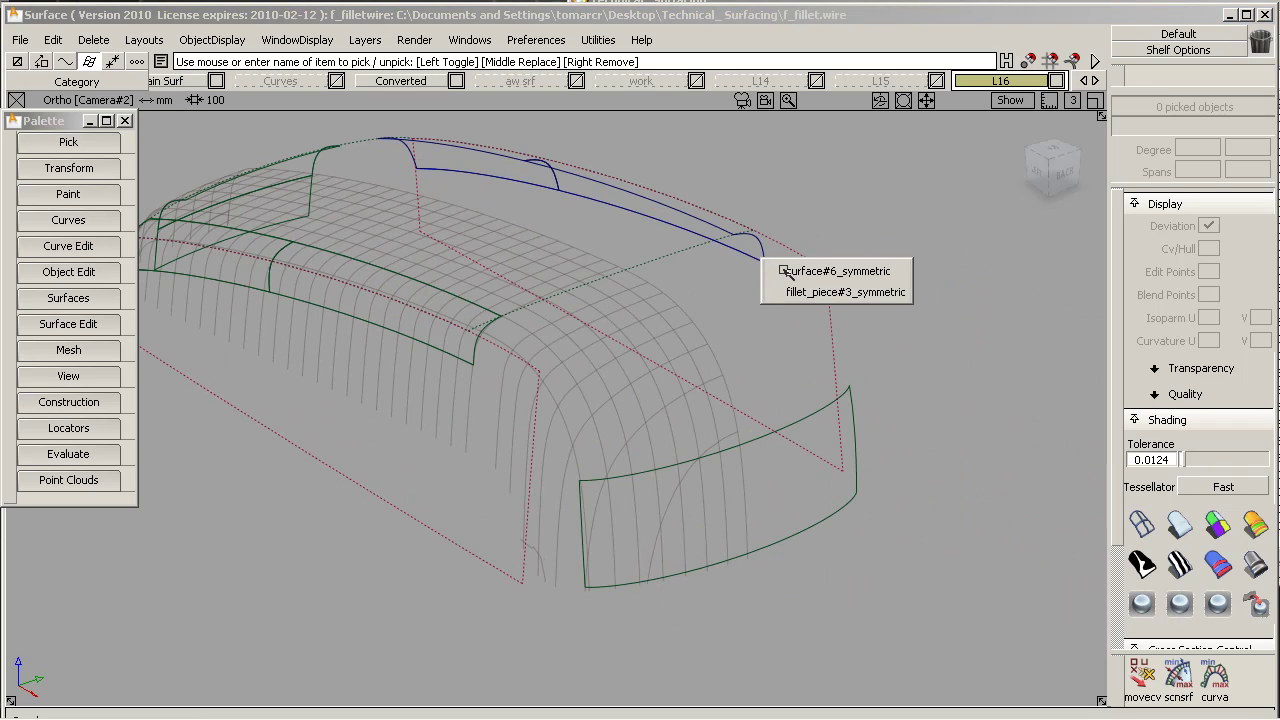
click(800, 286)
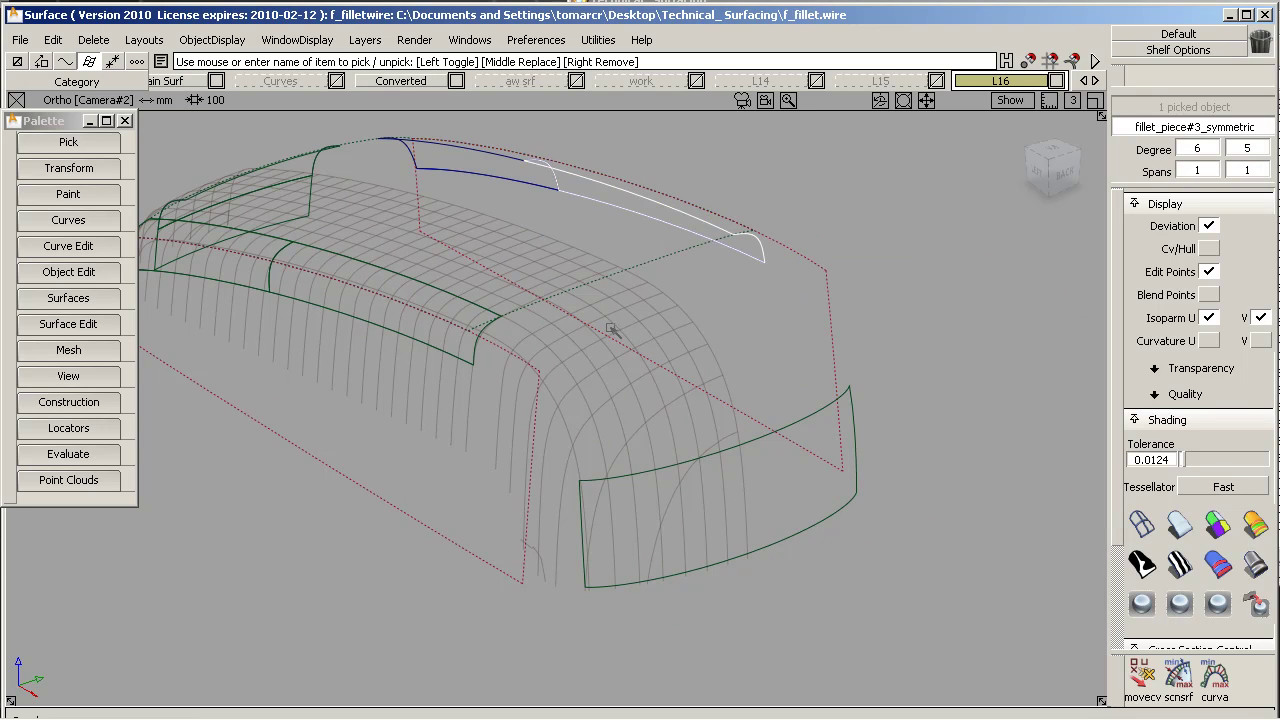
click(478, 355)
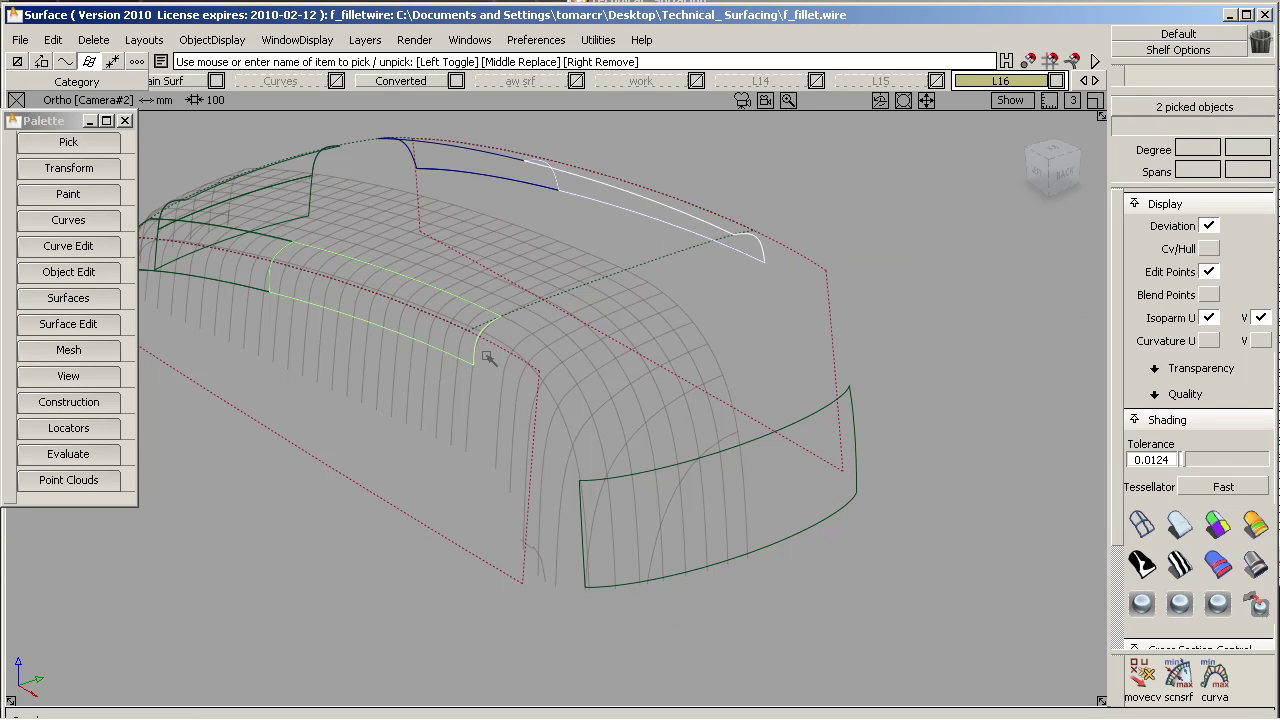
click(673, 471)
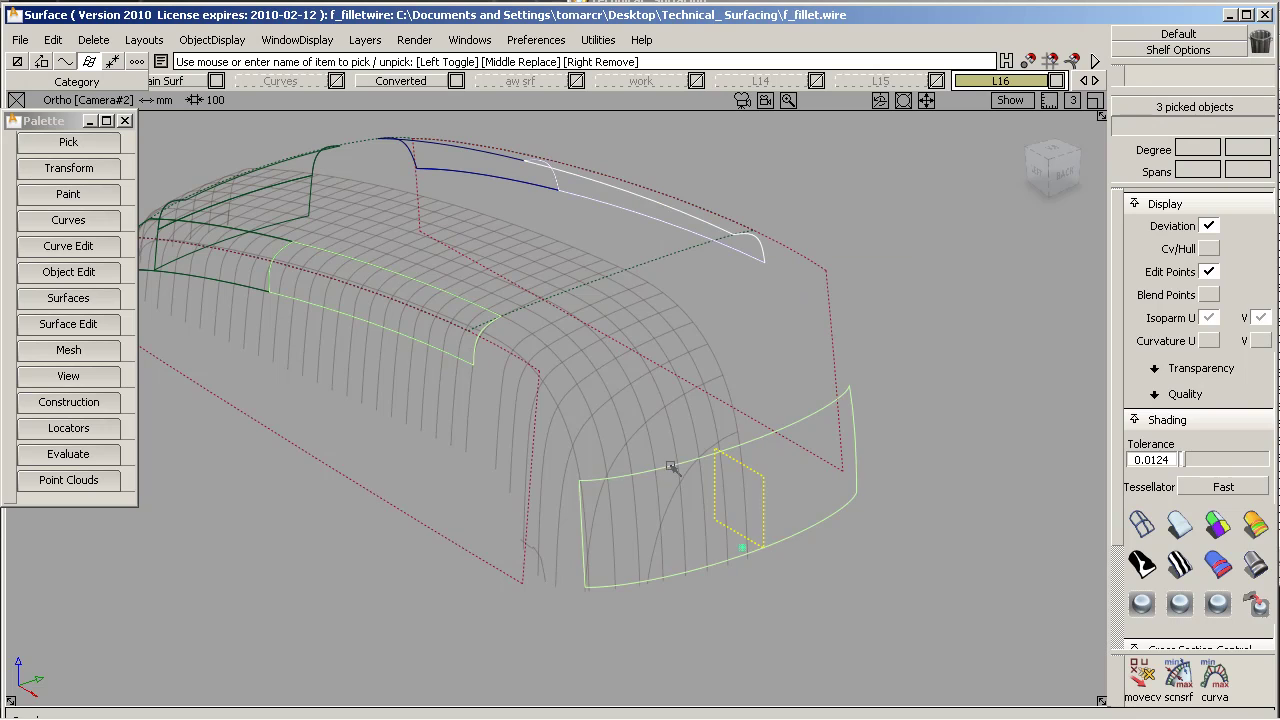
click(215, 40)
click(222, 140)
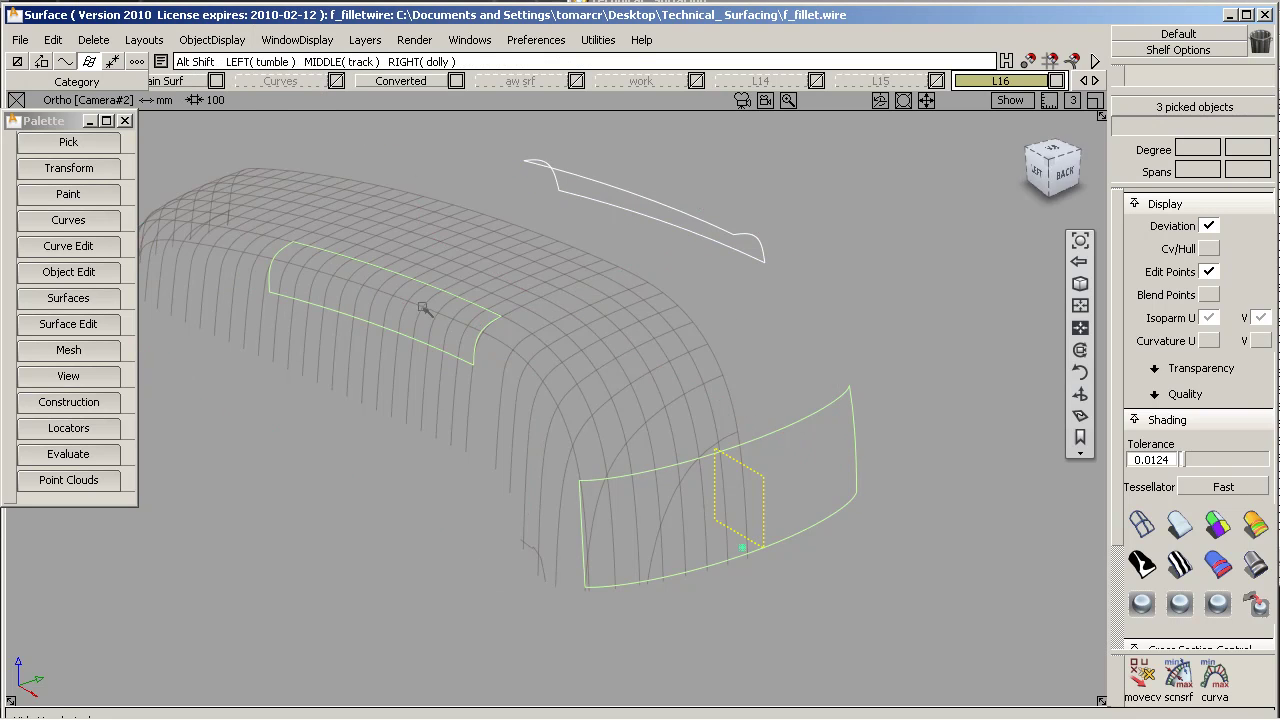
In the top view, draw a lengthwise line from the mirrored fillet piece's inner rear corner past the end surface
alt+shift+drag(424, 308, 843, 480)
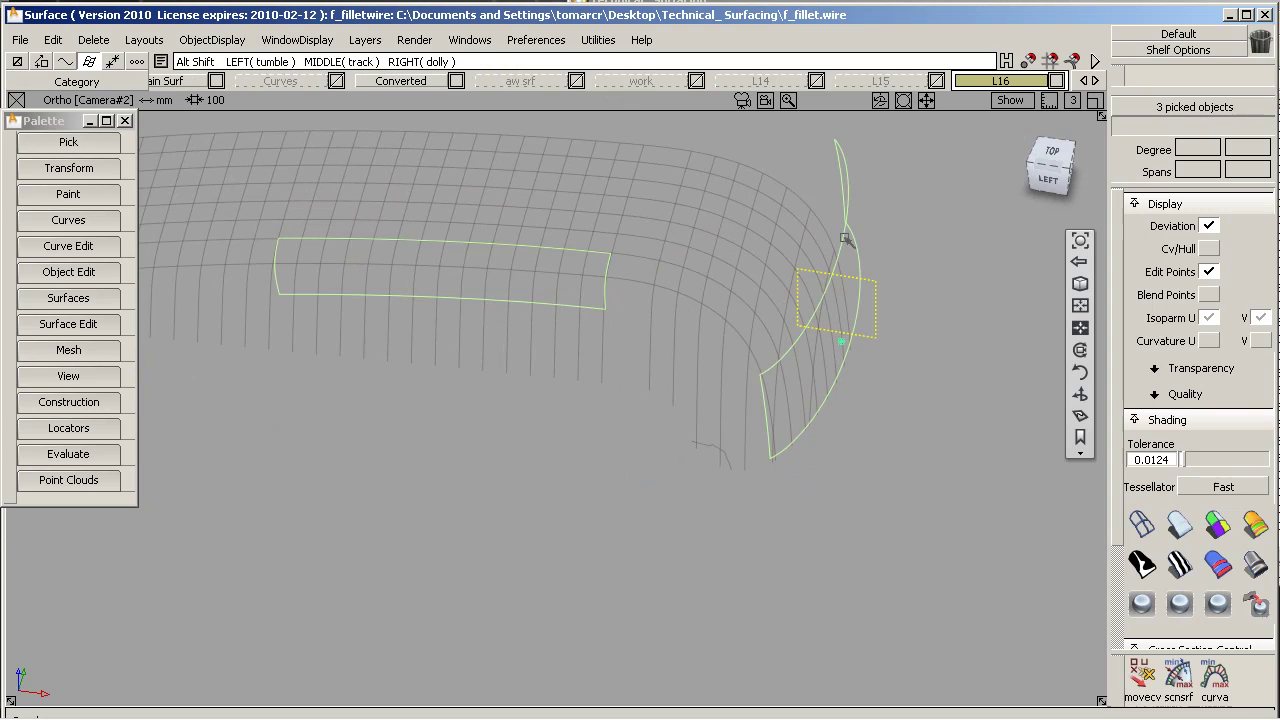
alt+shift+click(1053, 154)
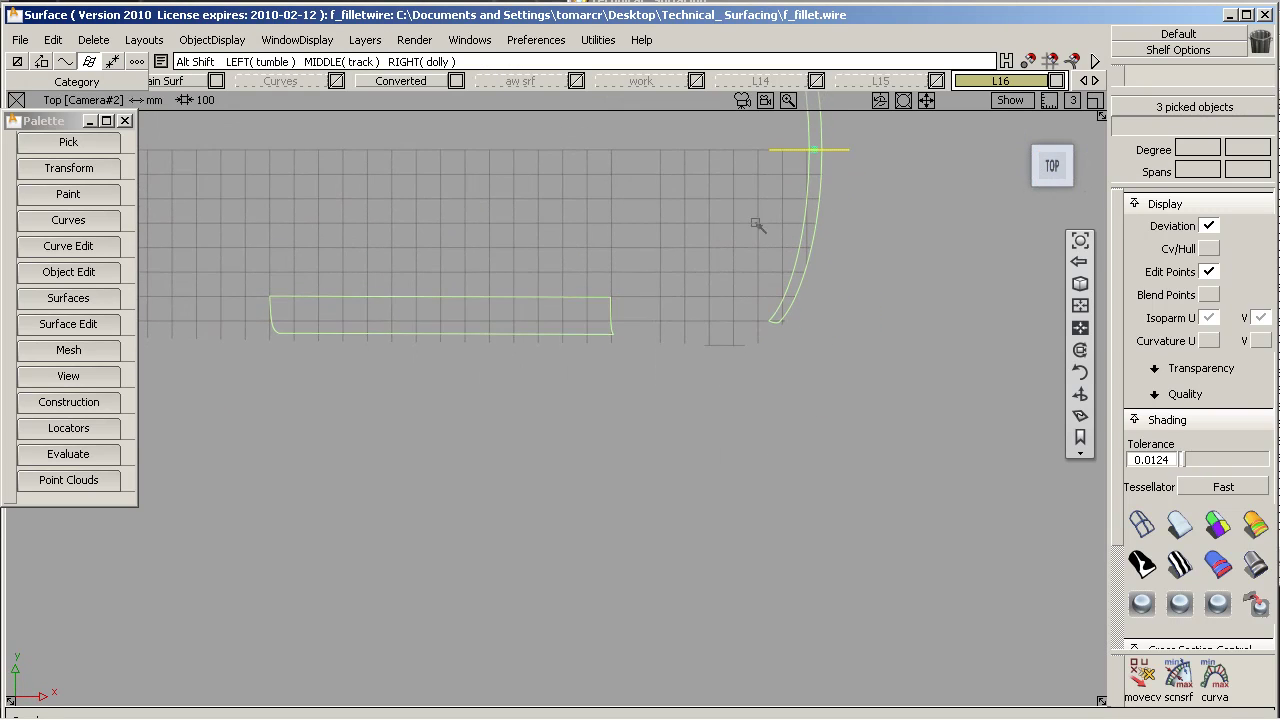
alt+shift+right_drag(649, 267, 611, 280)
alt+shift+middle_drag(611, 280, 606, 463)
ctrl+shift+drag(565, 484, 547, 366)
click(88, 221)
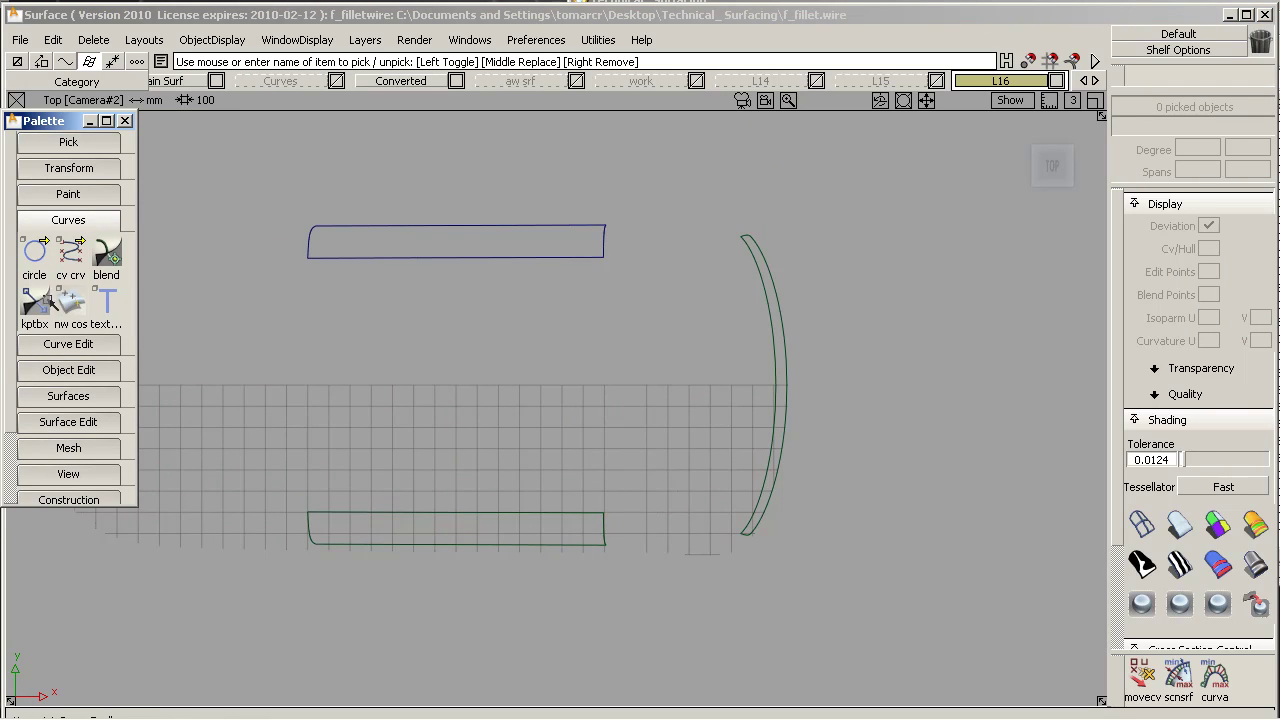
click(34, 301)
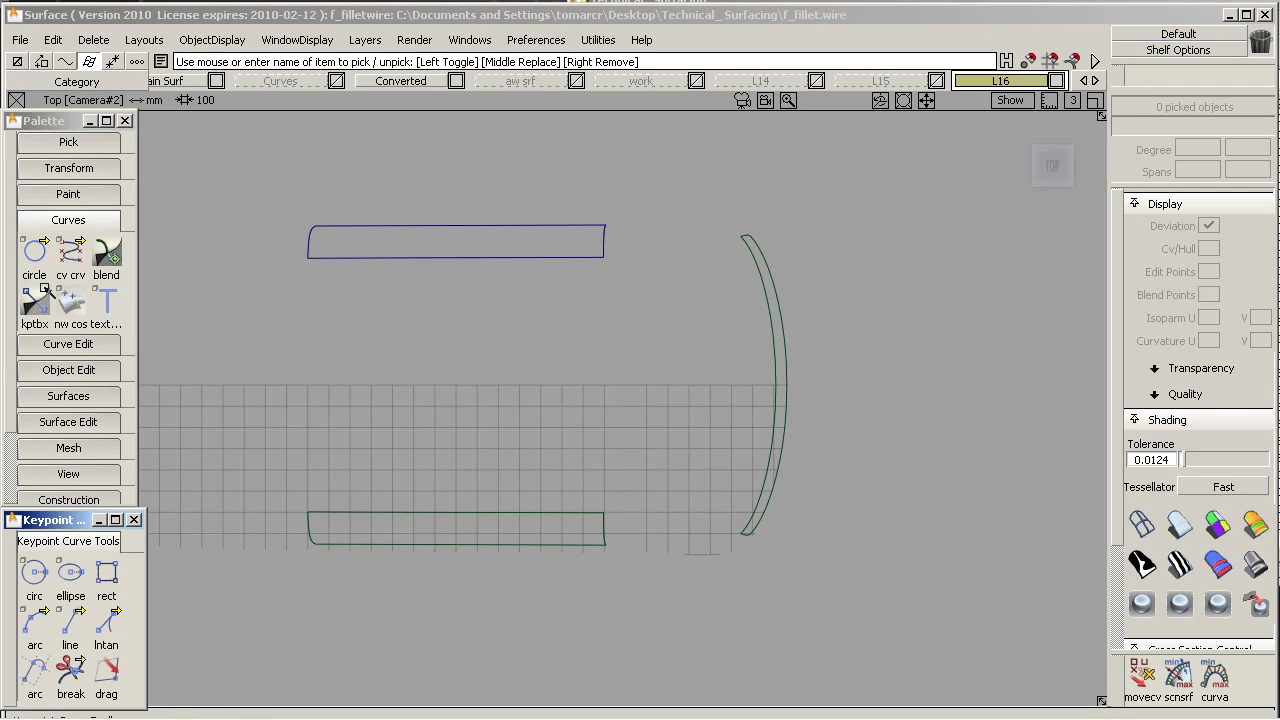
click(71, 627)
click(603, 257)
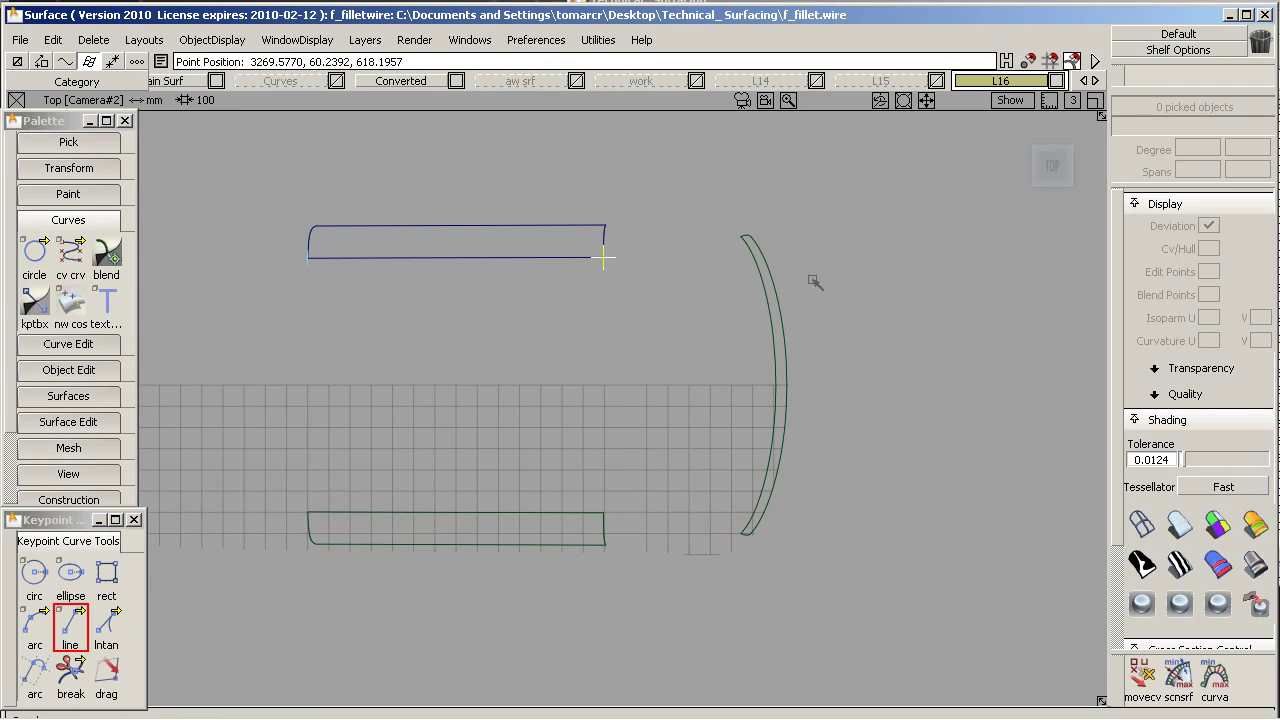
click(871, 257)
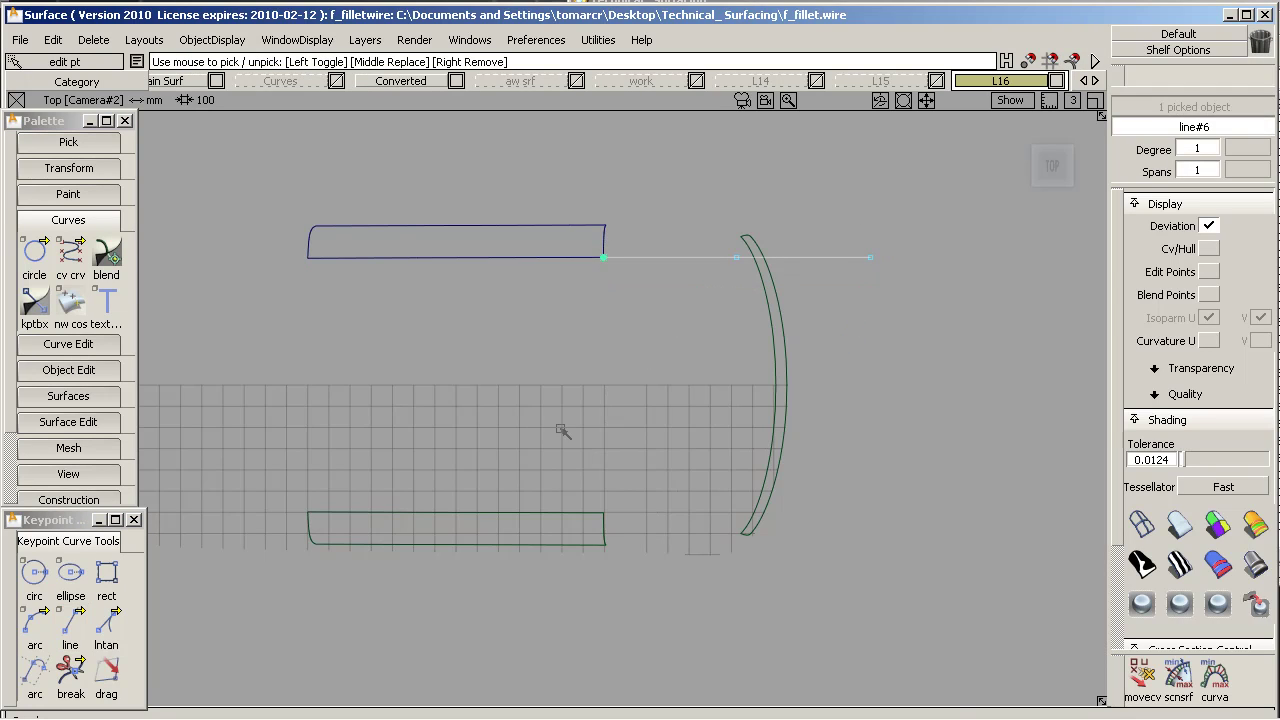
ctrl+shift+drag(560, 429, 584, 318)
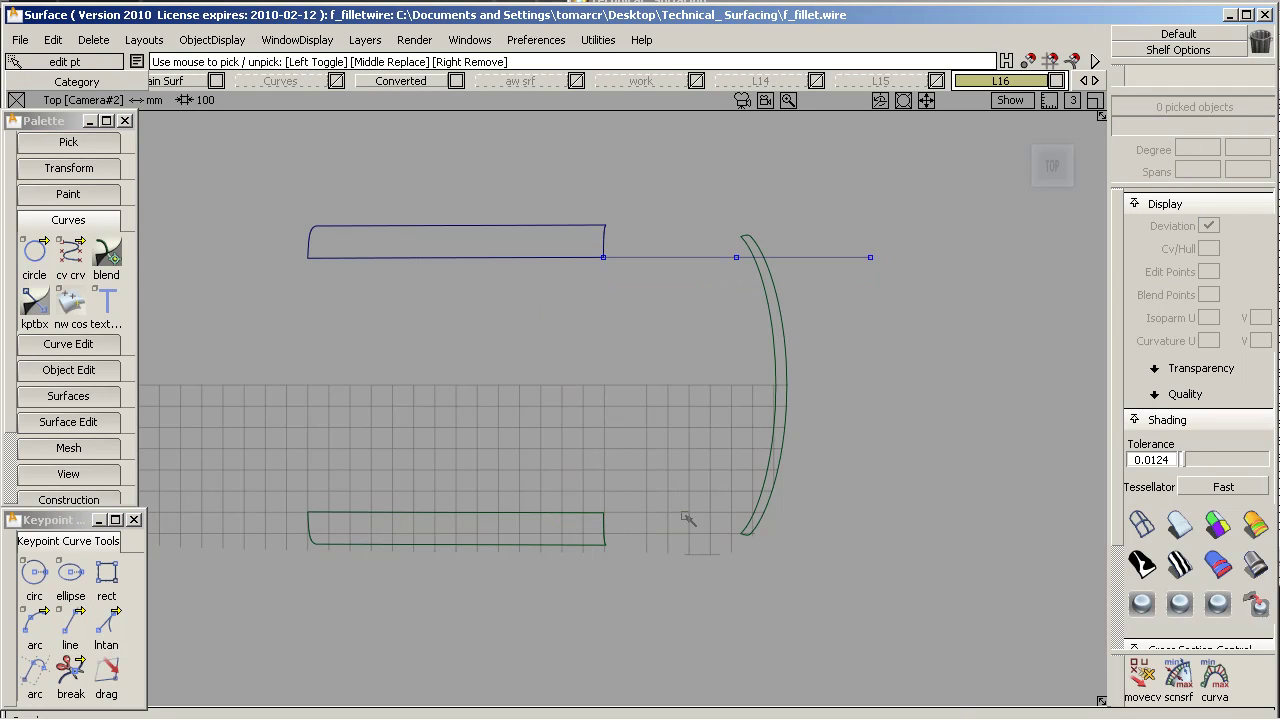
Draw a matching lengthwise line about 146 mm long from the original fillet piece's inner rear corner past the end surface
click(72, 624)
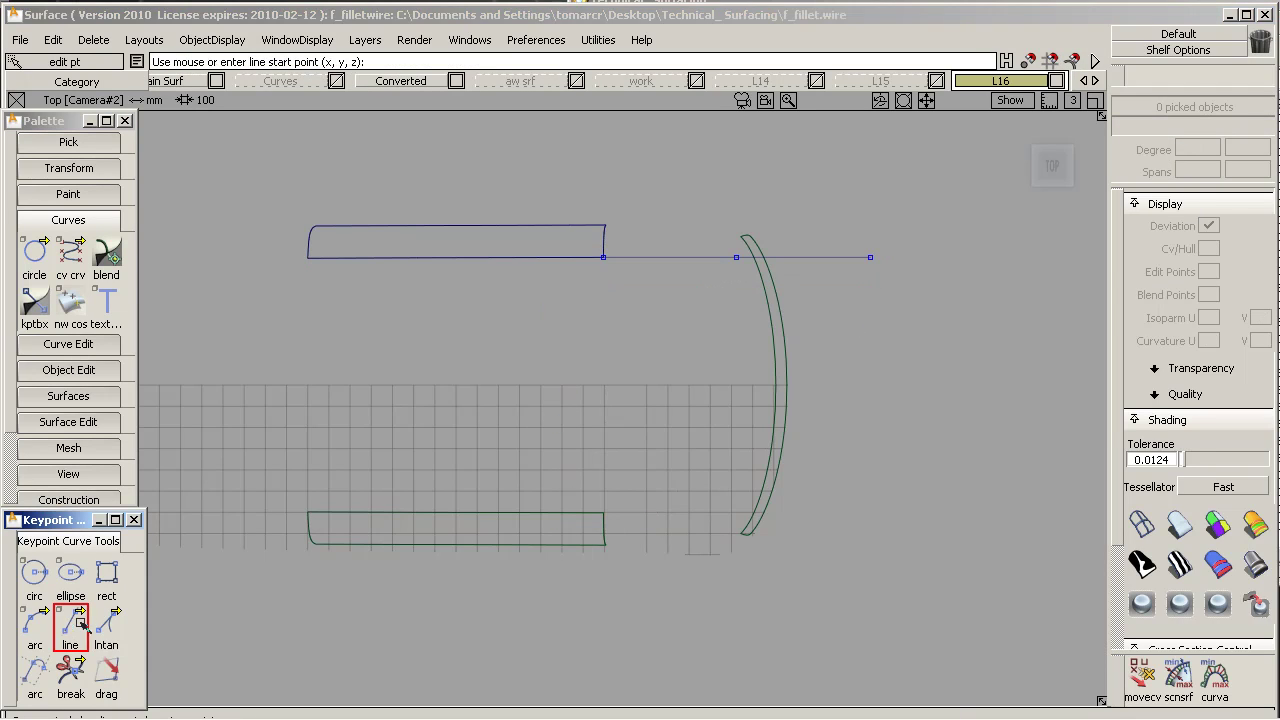
click(600, 514)
click(917, 534)
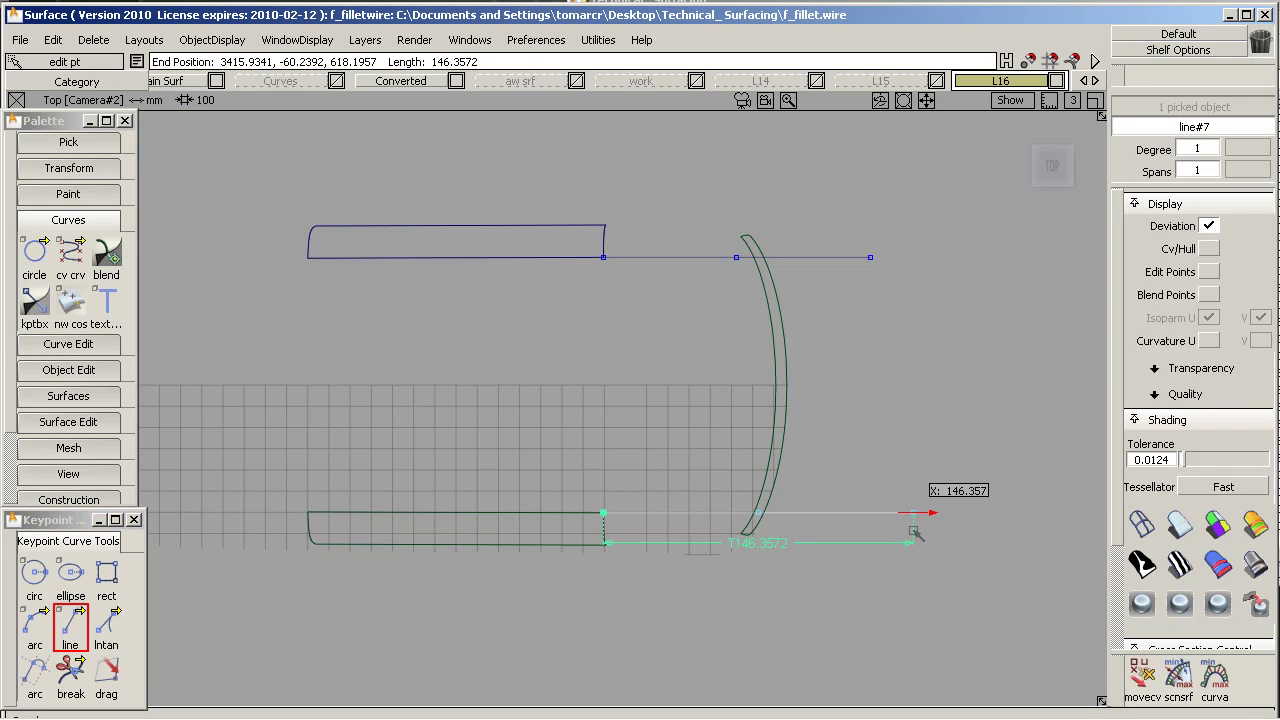
Project both construction lines onto the rear end surface along the top view direction
ctrl+shift+drag(849, 324, 760, 362)
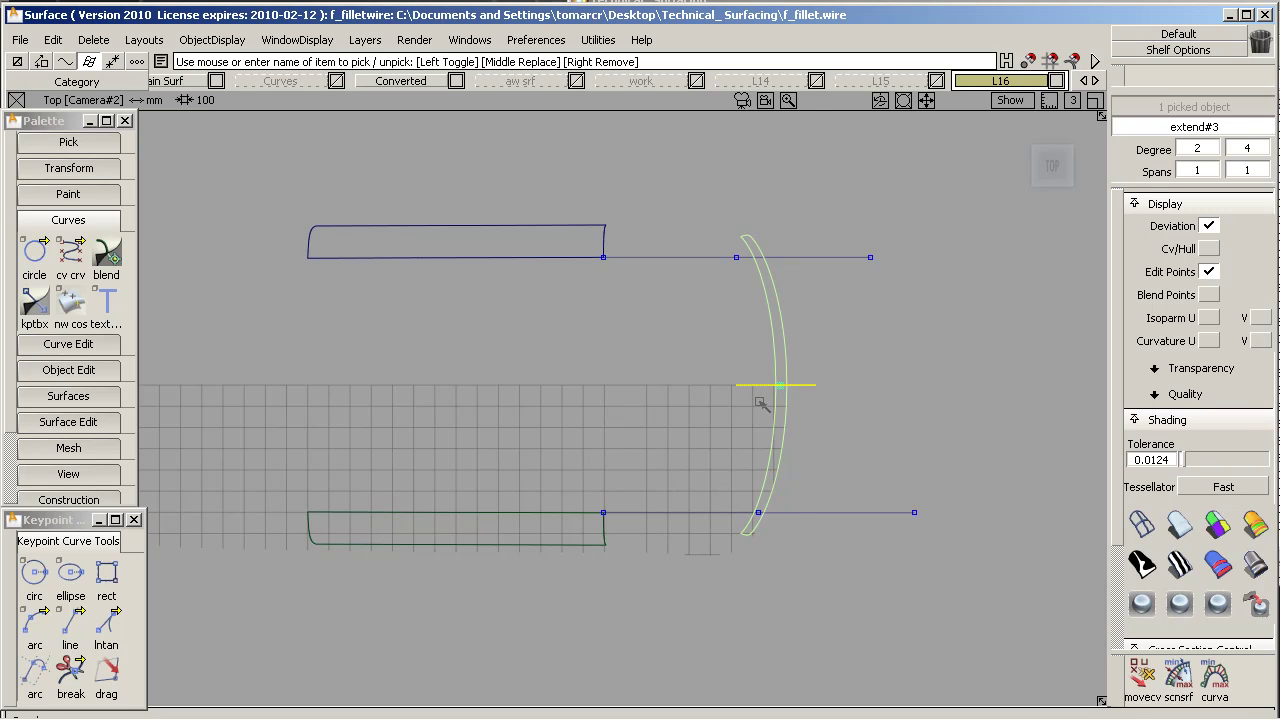
click(74, 218)
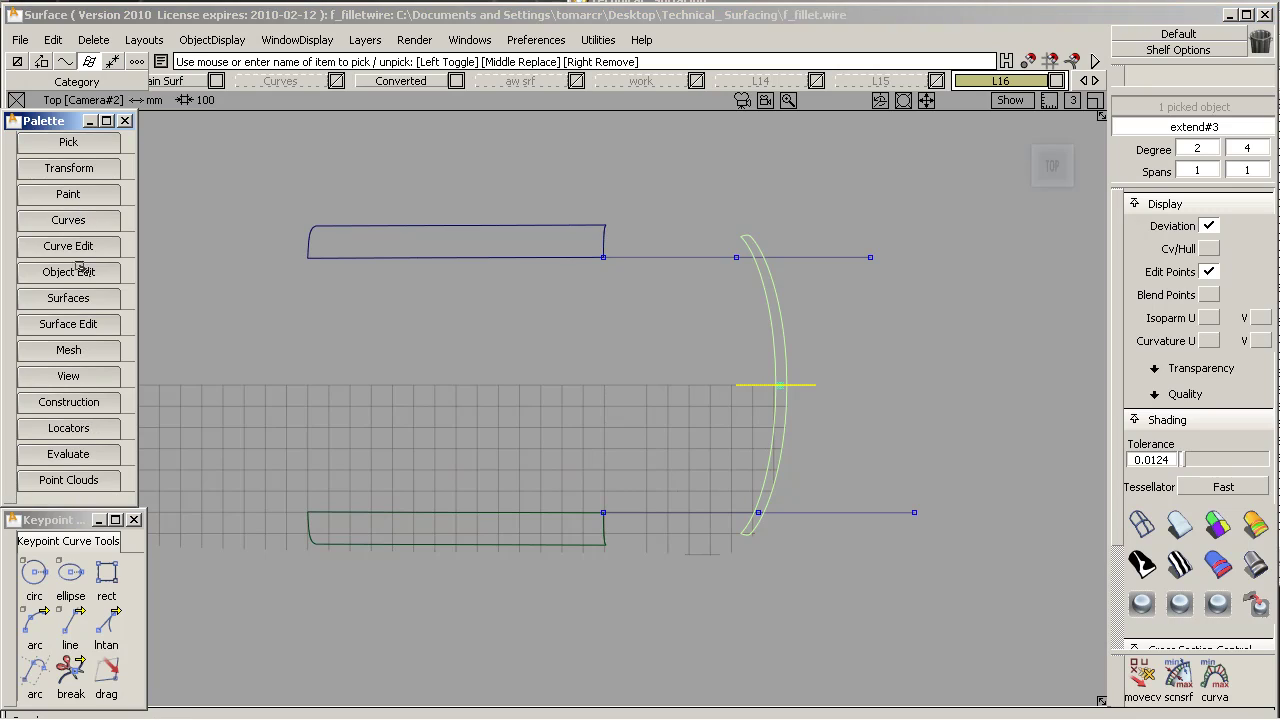
click(97, 323)
click(37, 313)
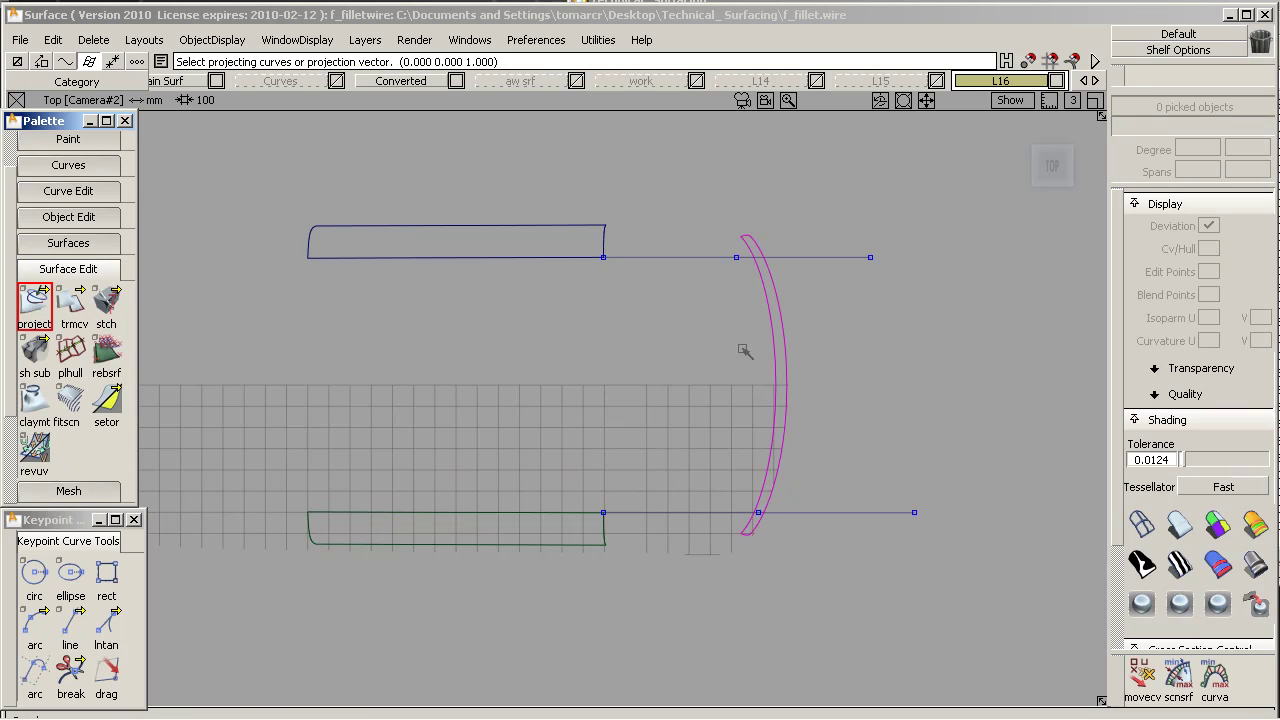
click(706, 259)
click(797, 512)
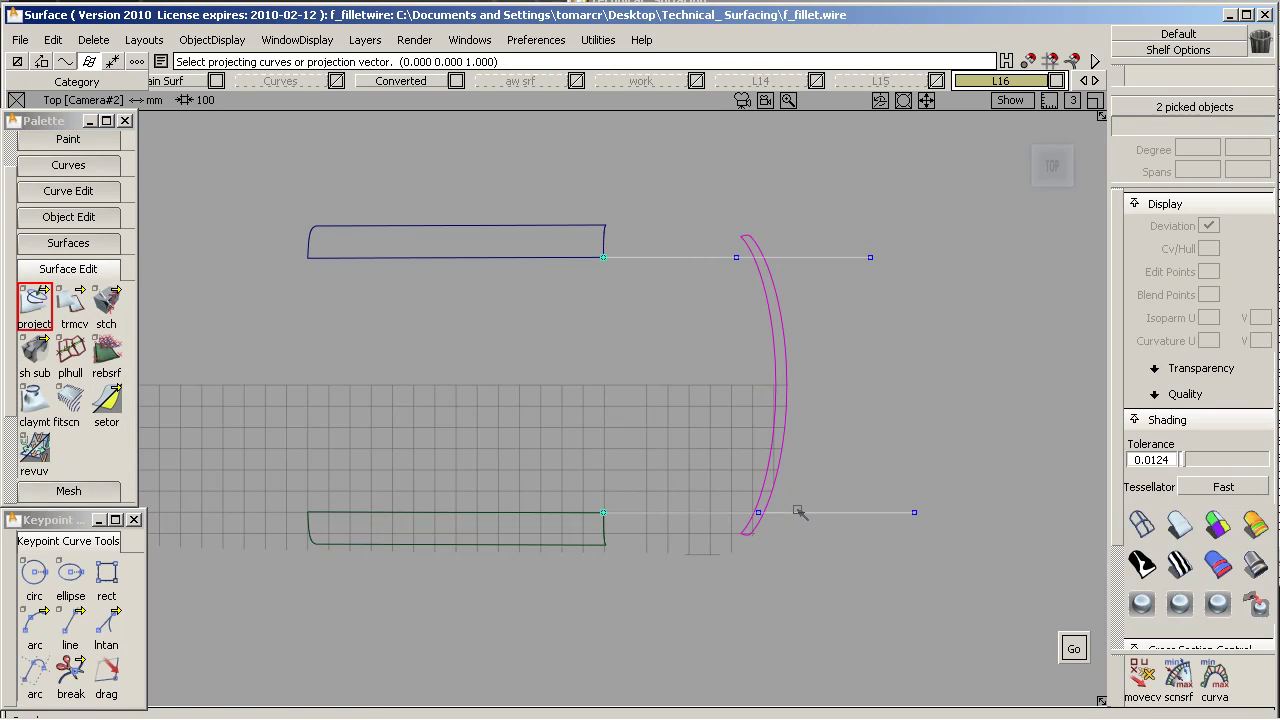
key(space)
Delete the two construction lines, keeping the projected curves on the end surface
alt+shift+drag(668, 402, 579, 173)
ctrl+shift+drag(683, 278, 763, 300)
drag(763, 312, 760, 355)
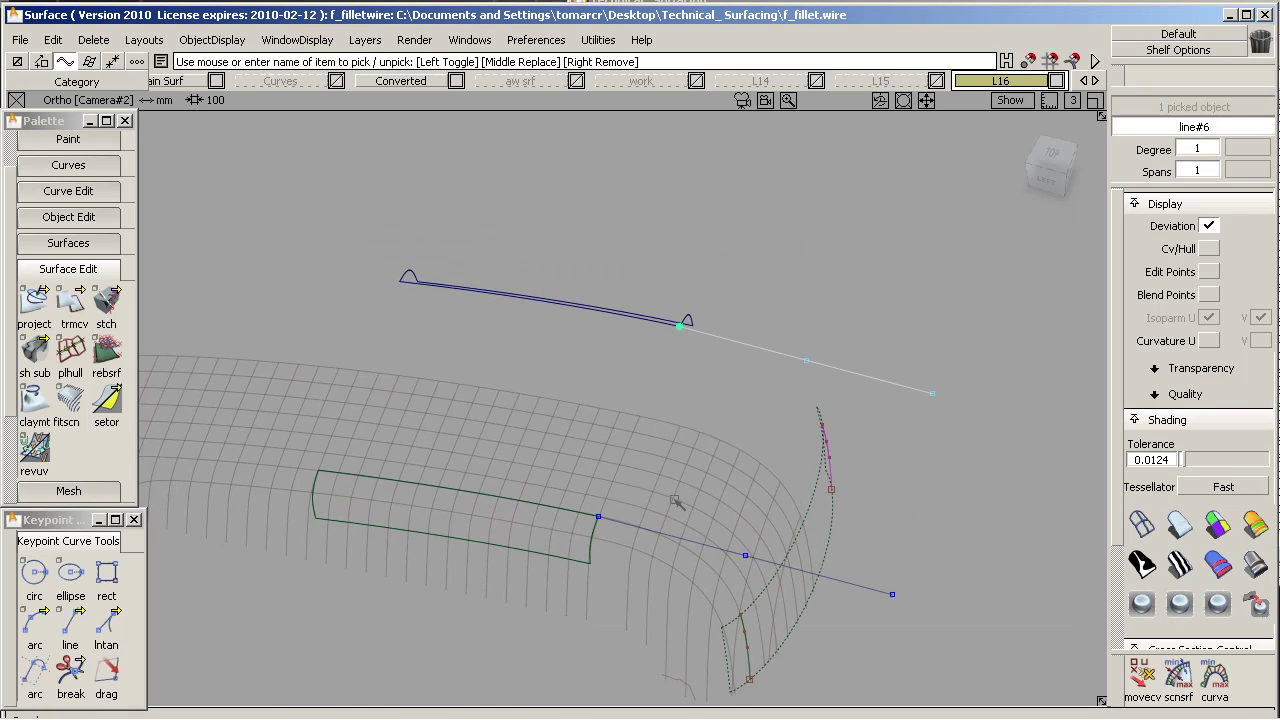
drag(677, 500, 648, 563)
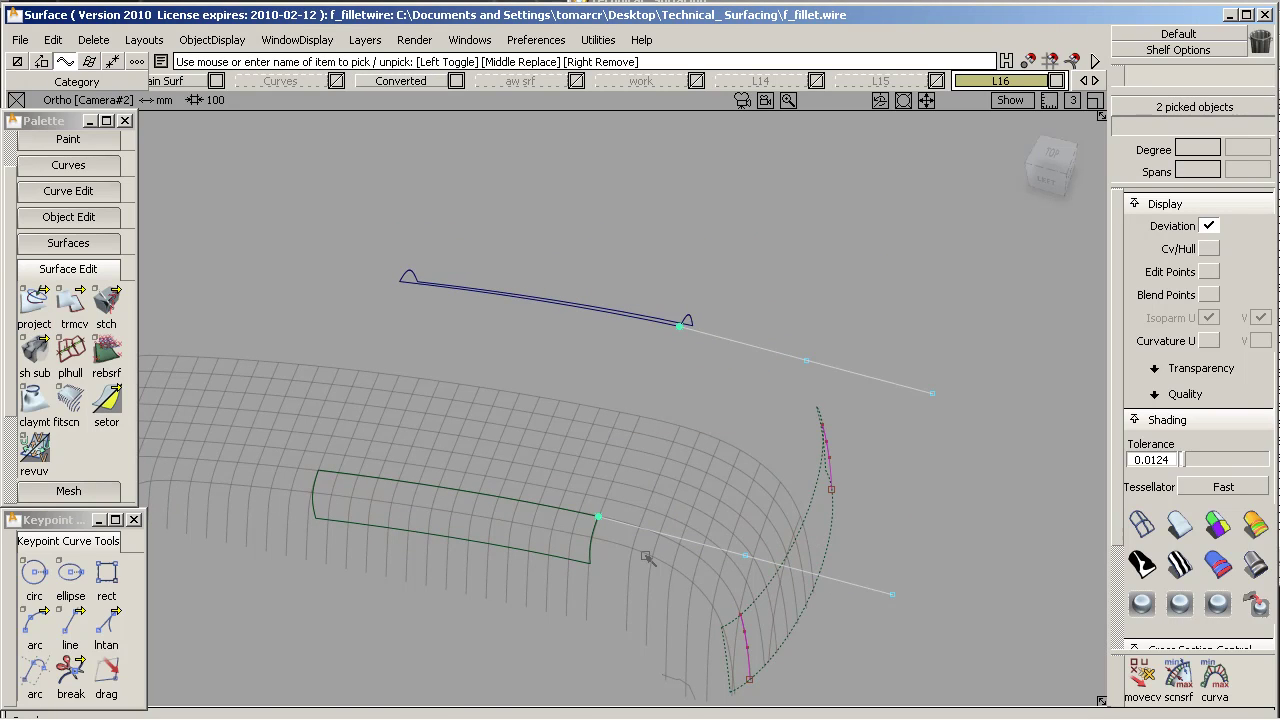
key(Delete)
Trim-convert the end surface's middle region between the two projected curves into a new surface
alt+shift+drag(669, 511, 172, 295)
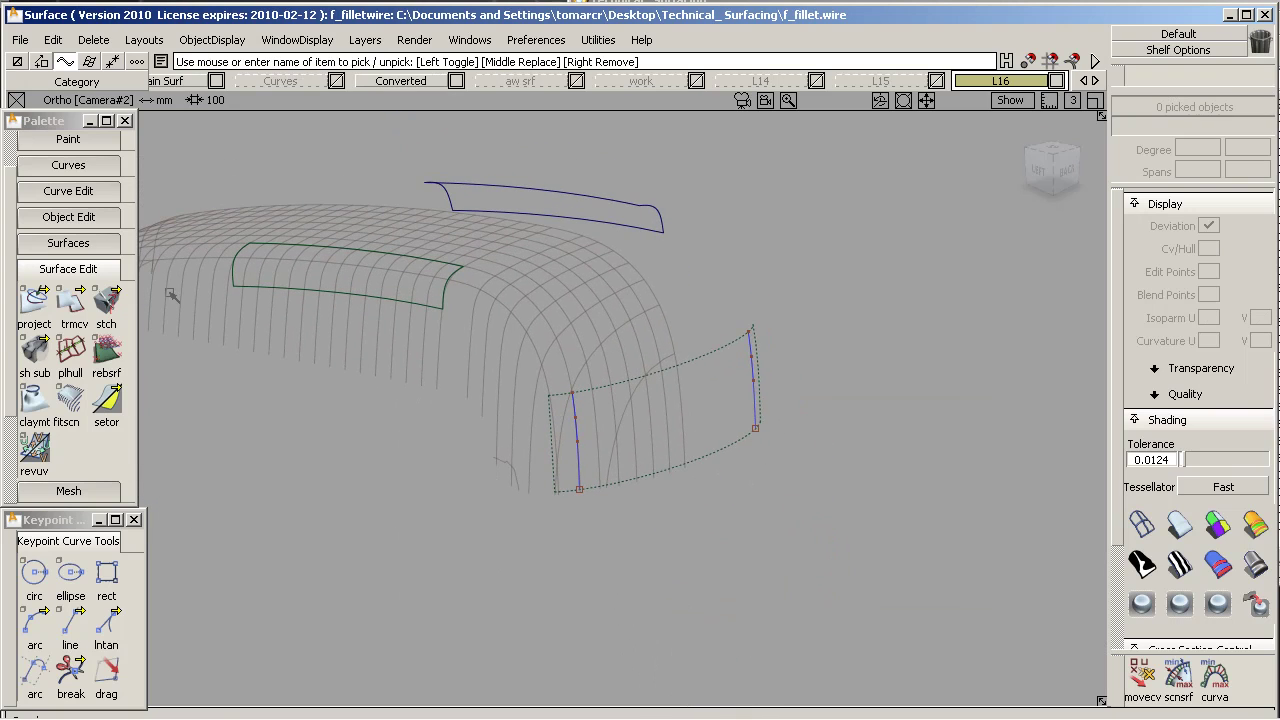
drag(73, 306, 181, 306)
click(622, 385)
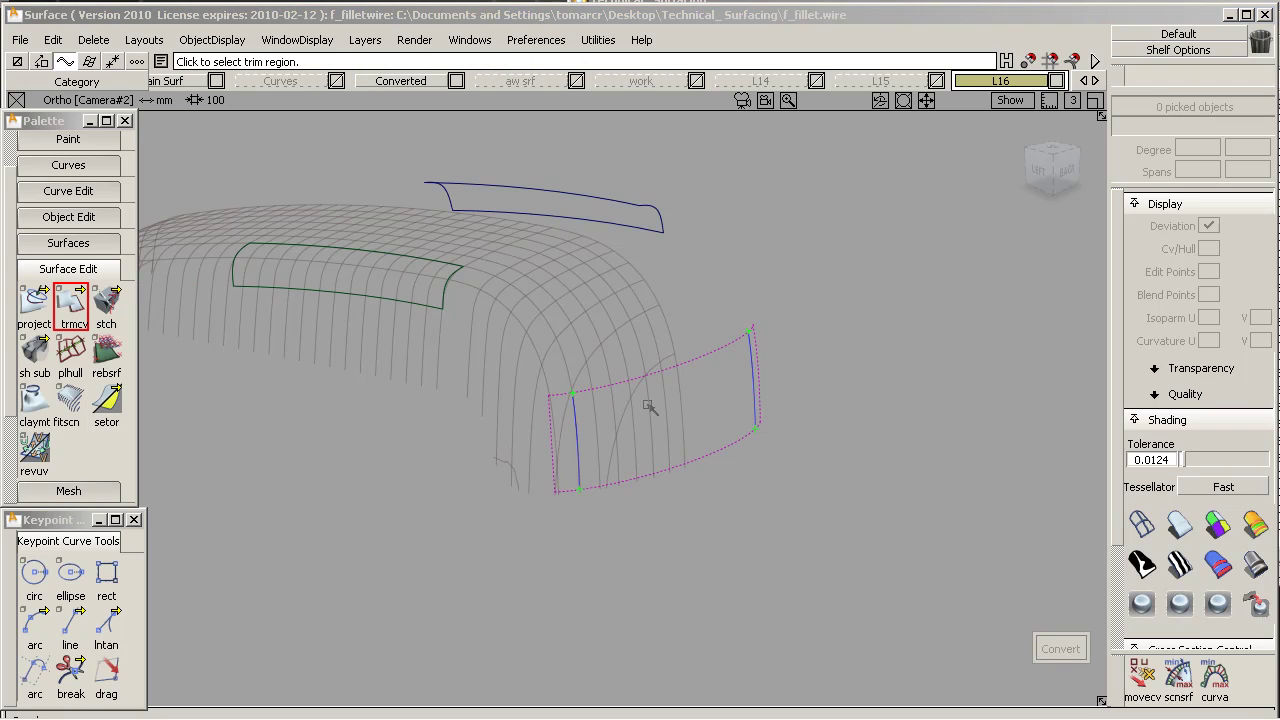
click(652, 410)
key(space)
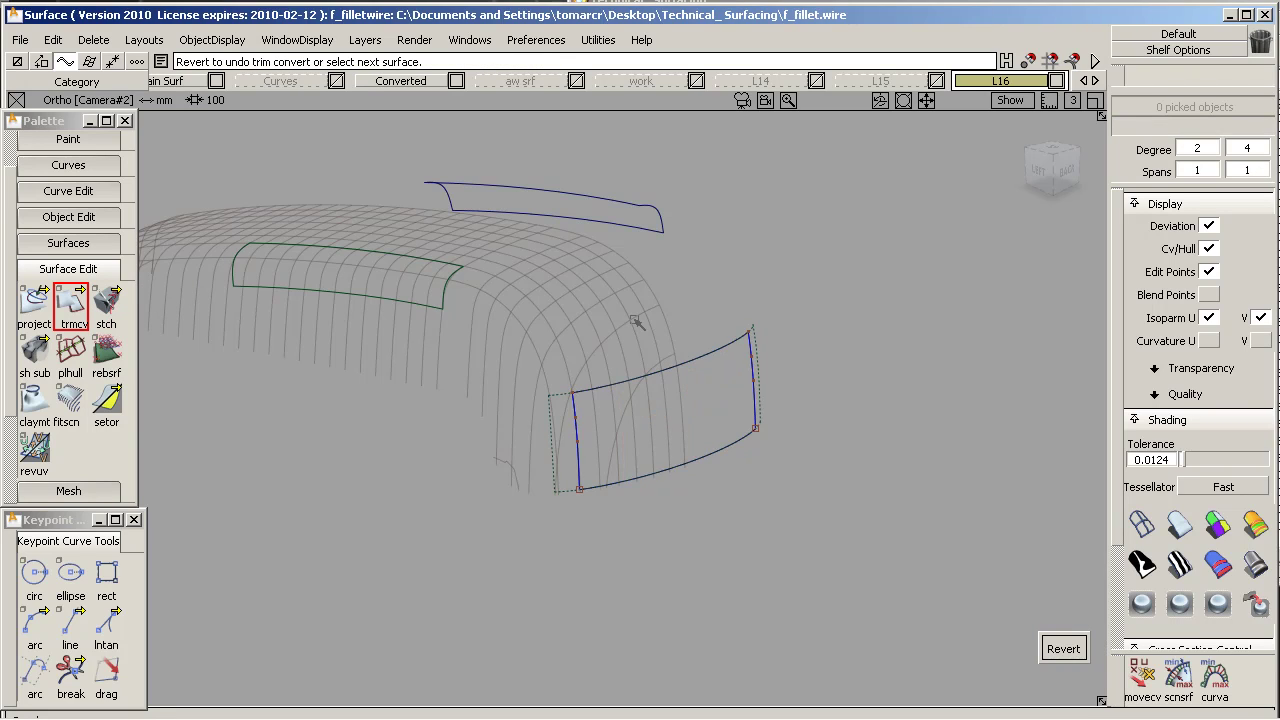
Assign the original, larger rear end surface to the Converted layer and hide that layer
ctrl+shift+drag(640, 318, 509, 346)
click(549, 451)
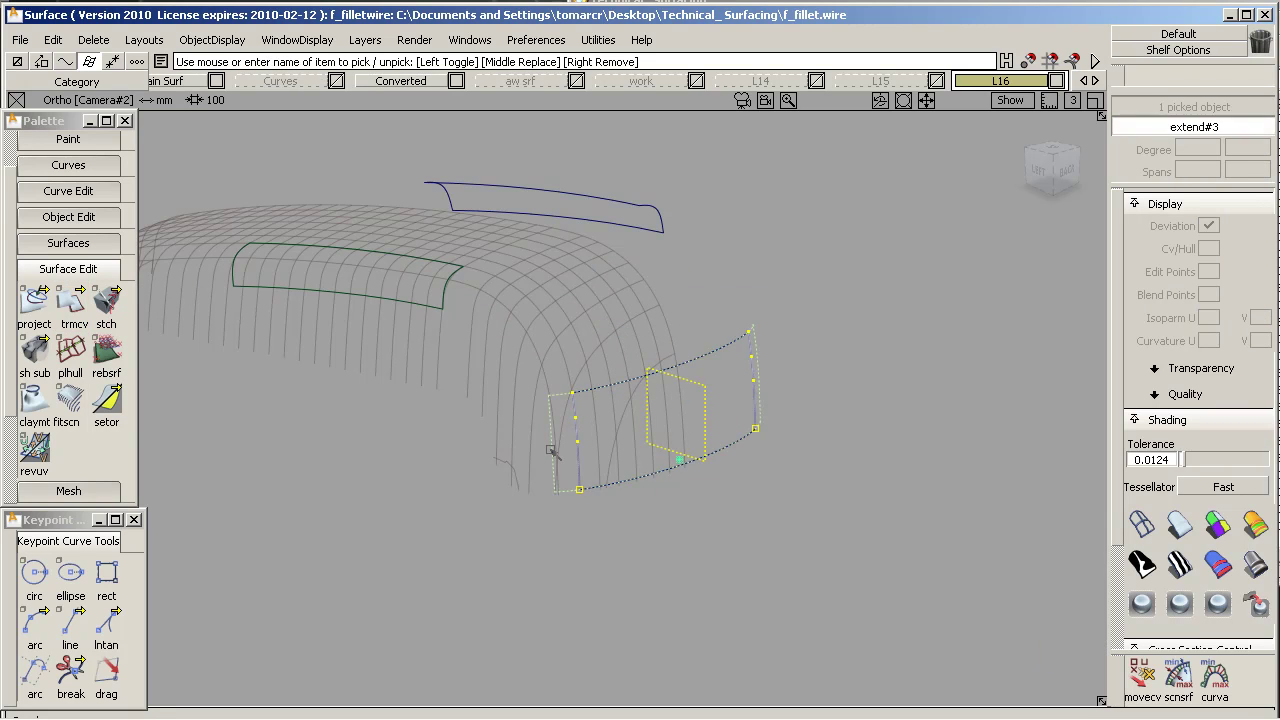
right_click(400, 81)
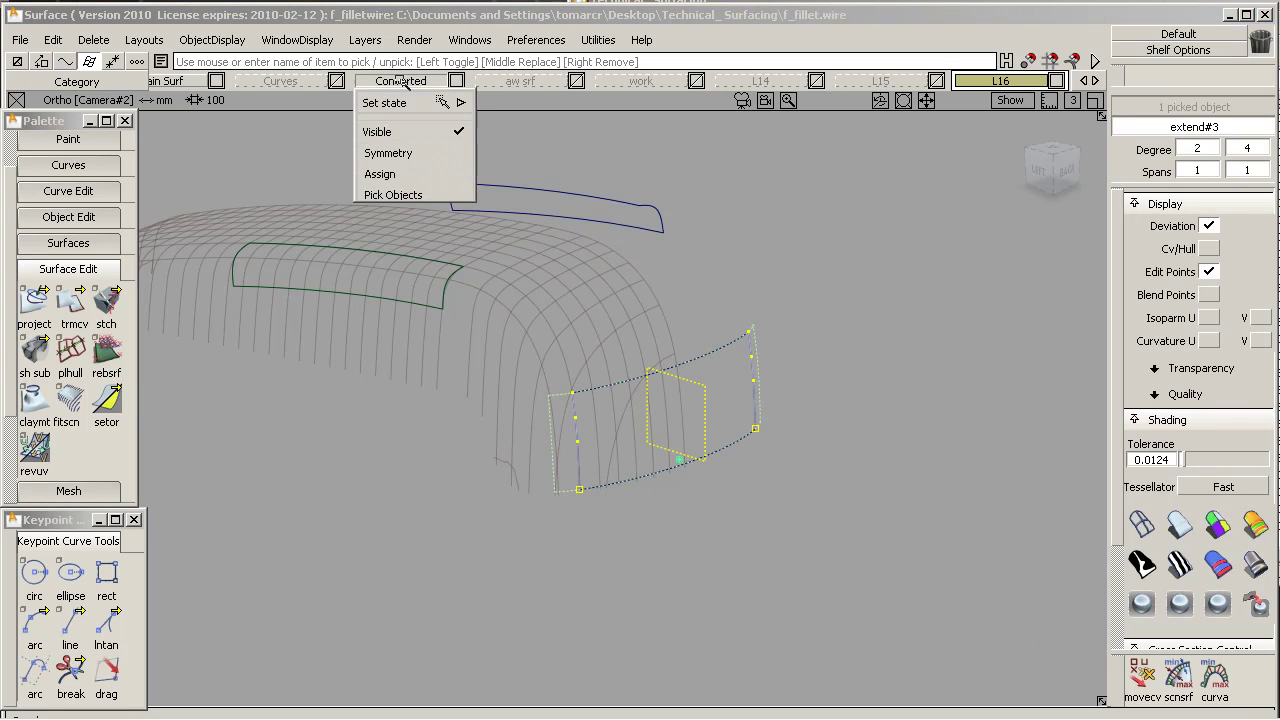
click(399, 172)
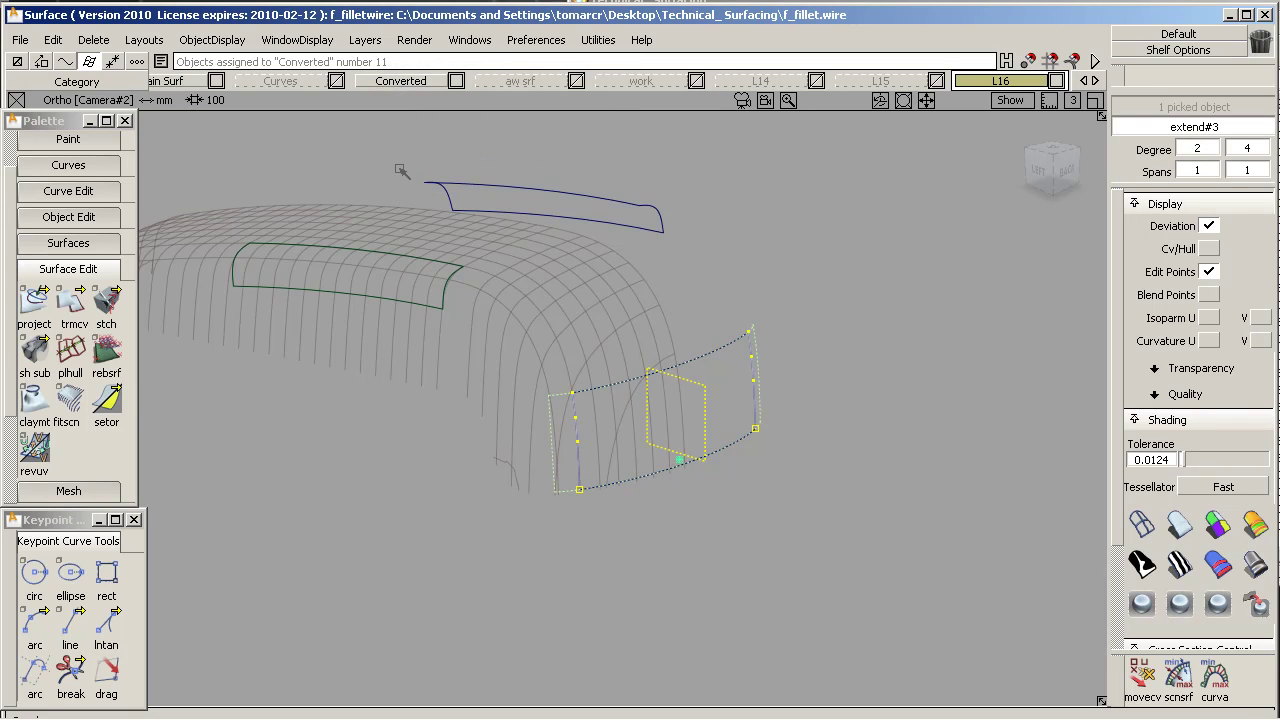
right_click(417, 79)
click(415, 130)
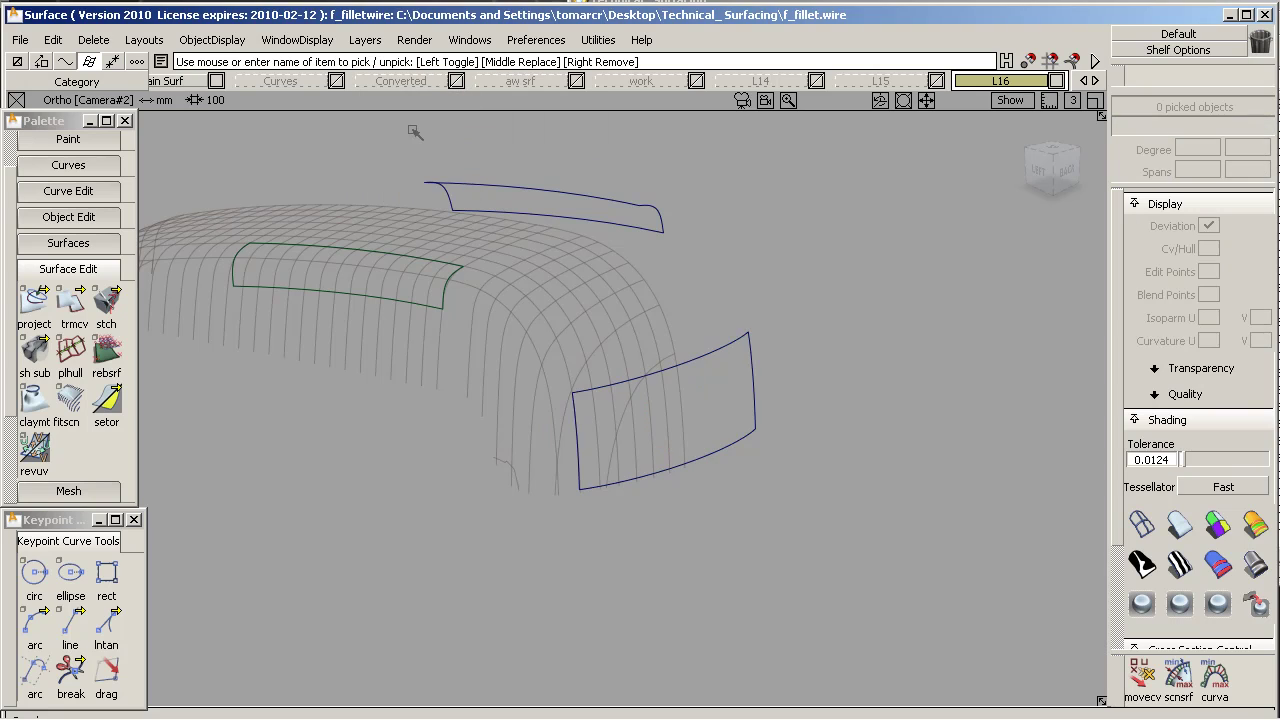
Display Y cross sections at 10 mm spacing on the trim-converted rear end surface
click(686, 348)
alt+shift+drag(900, 480, 804, 408)
alt+shift+right_drag(804, 408, 852, 408)
scroll(1147, 547, down, 3)
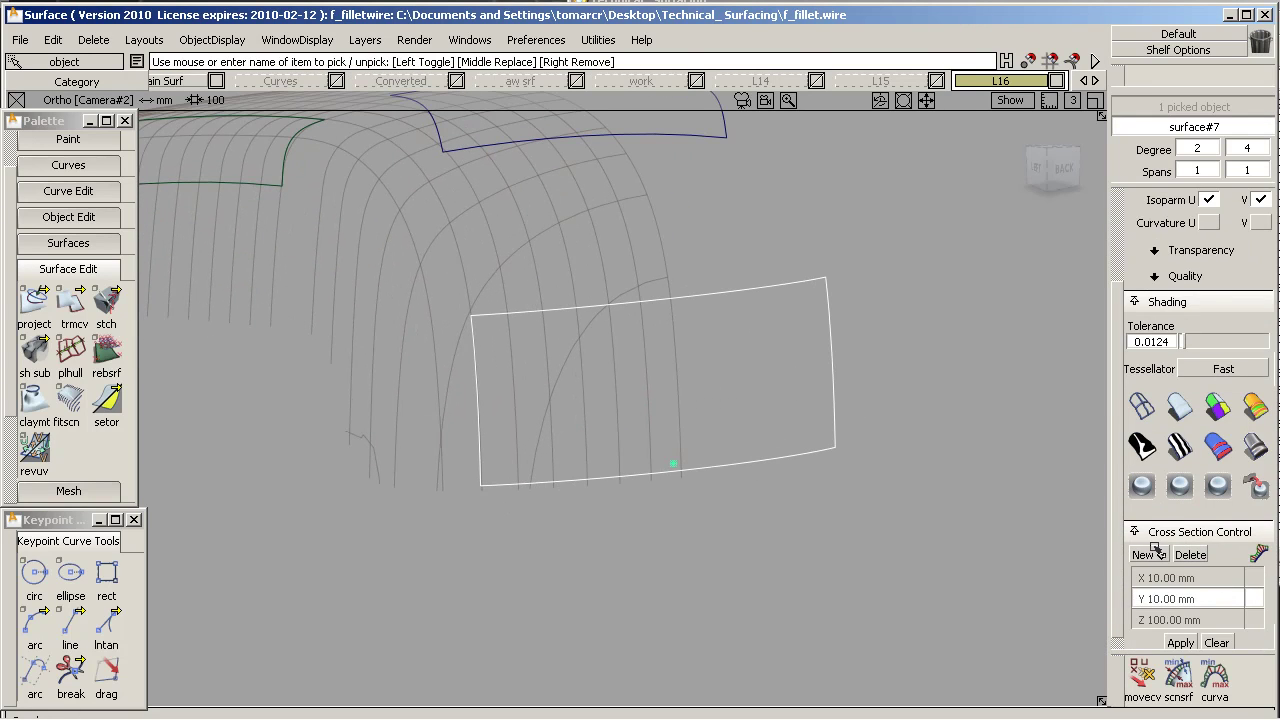
click(1192, 598)
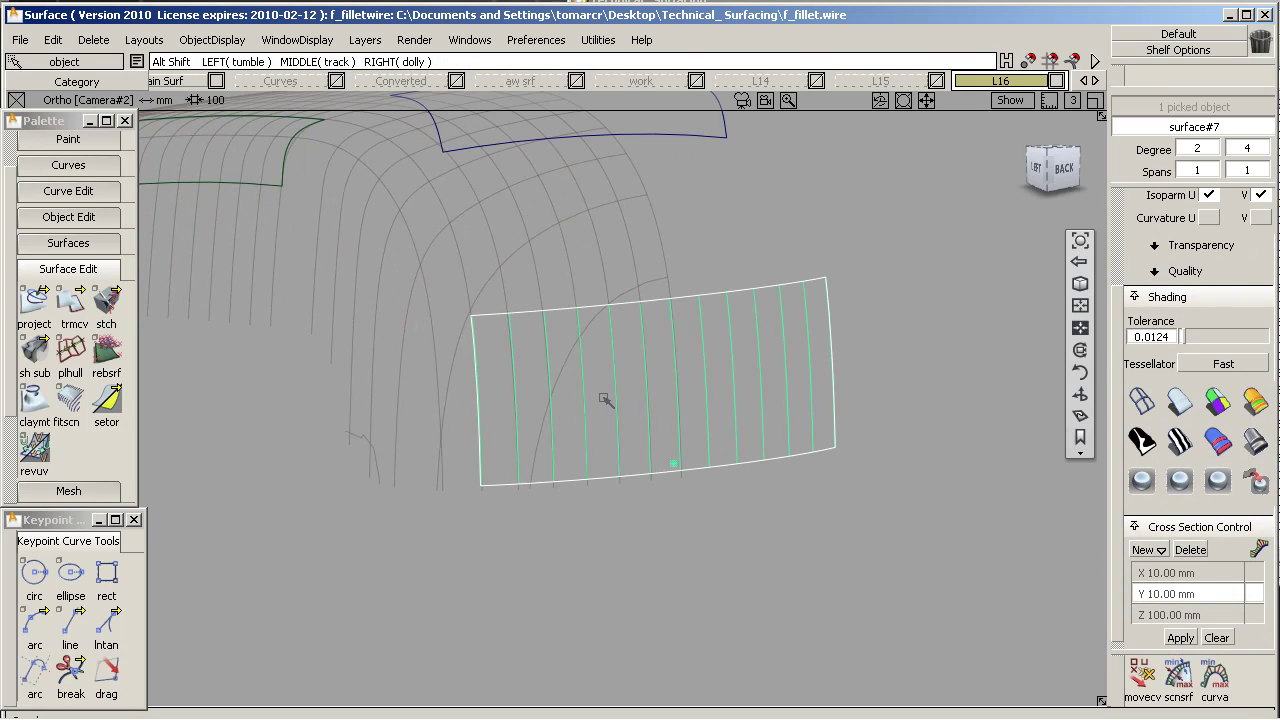
Turn on the CV/hull display for the rear end surface and view it straight from the back
alt+shift+right_drag(603, 397, 768, 407)
alt+shift+drag(822, 333, 645, 348)
alt+shift+middle_drag(645, 348, 832, 354)
scroll(1229, 288, up, 2)
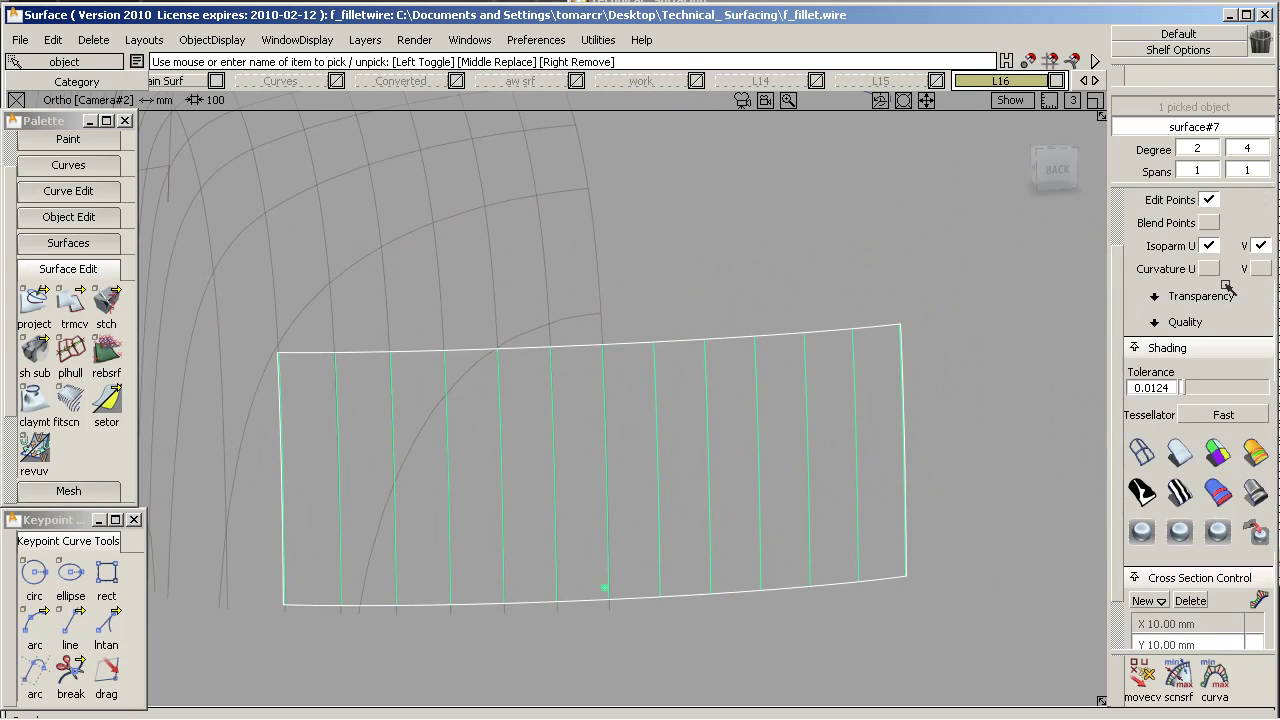
scroll(1211, 225, up, 3)
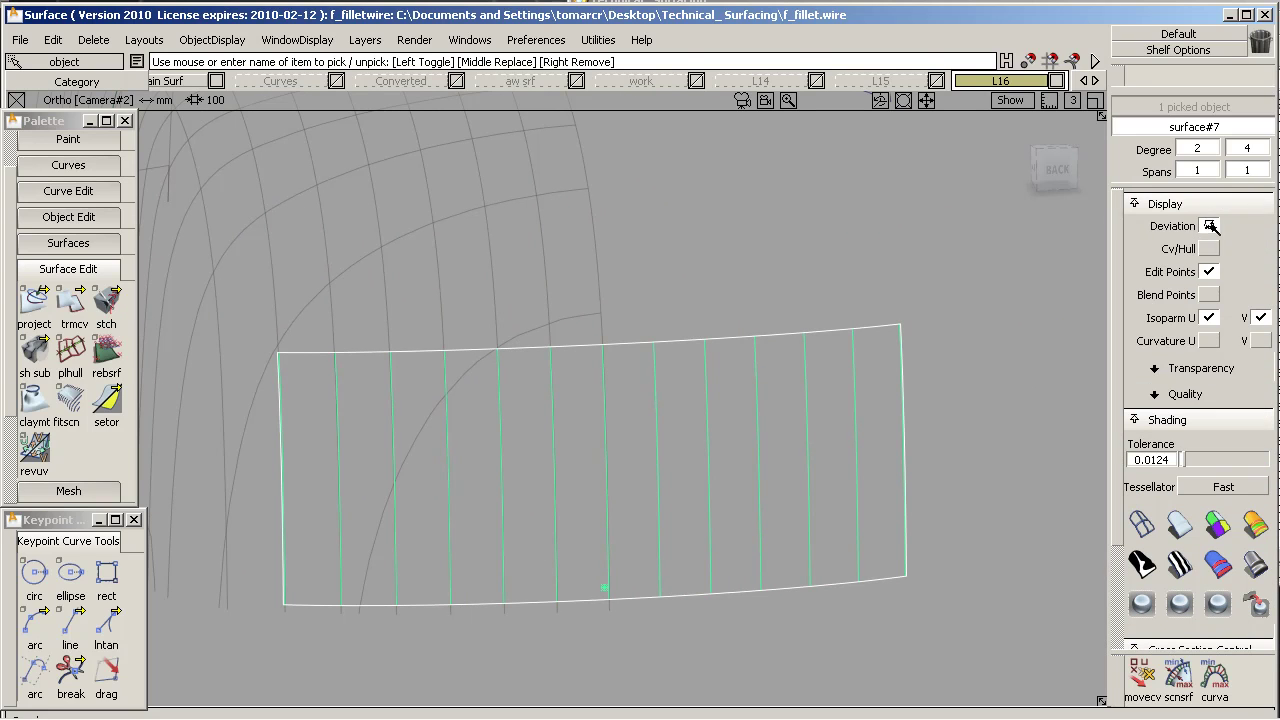
click(1209, 248)
mouse_move(1044, 194)
click(1057, 169)
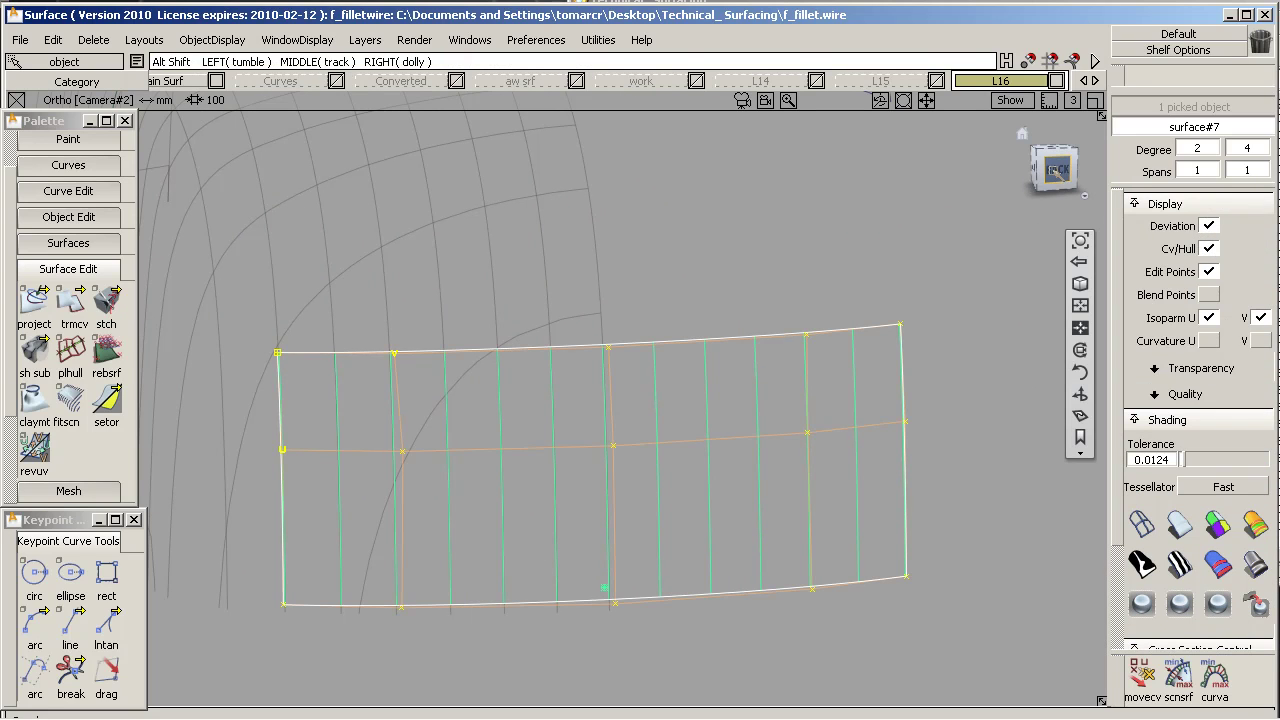
alt+shift+middle_drag(542, 308, 754, 360)
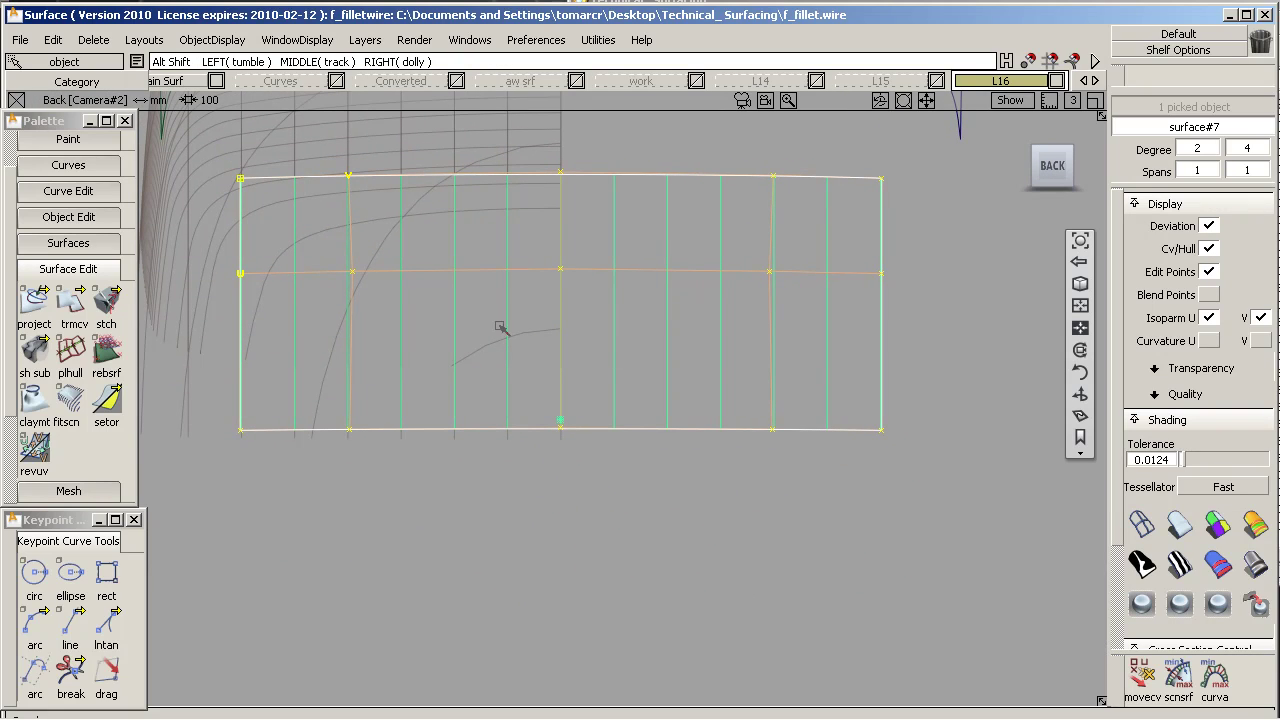
Try to level the end surface's lower CV row with its outermost CV
ctrl+shift+drag(426, 292, 421, 245)
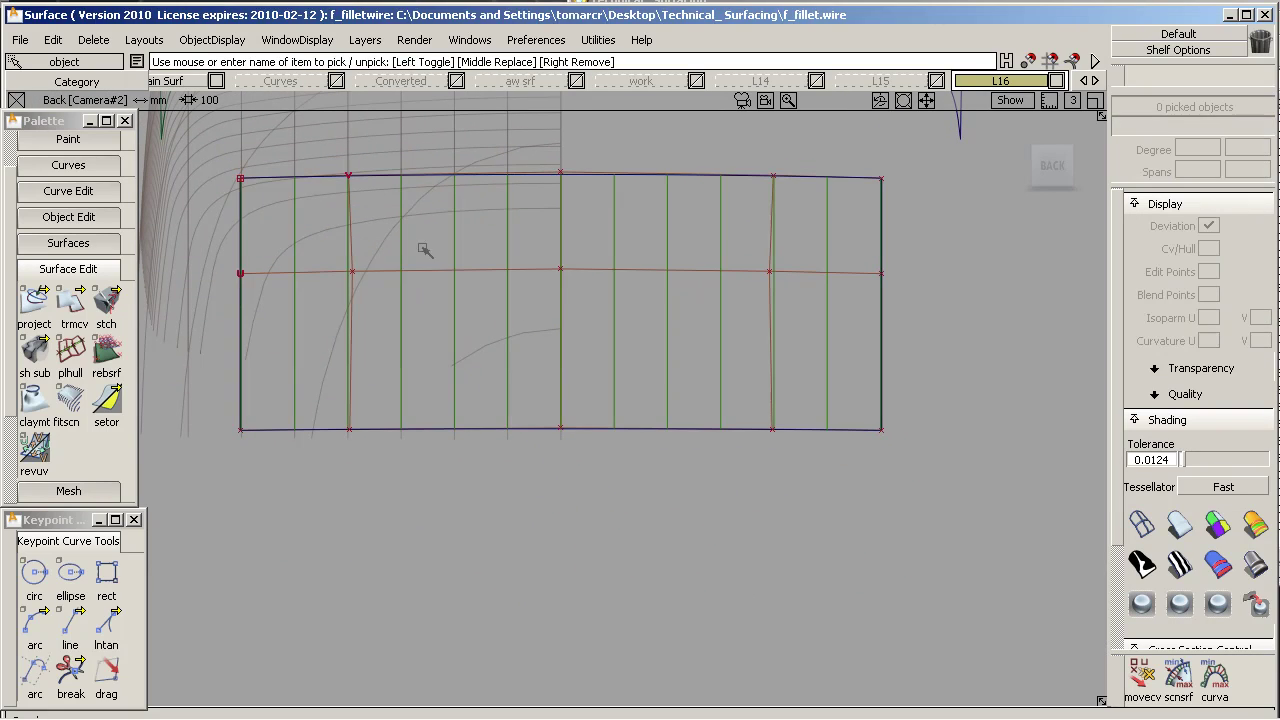
ctrl+shift+drag(374, 210, 445, 210)
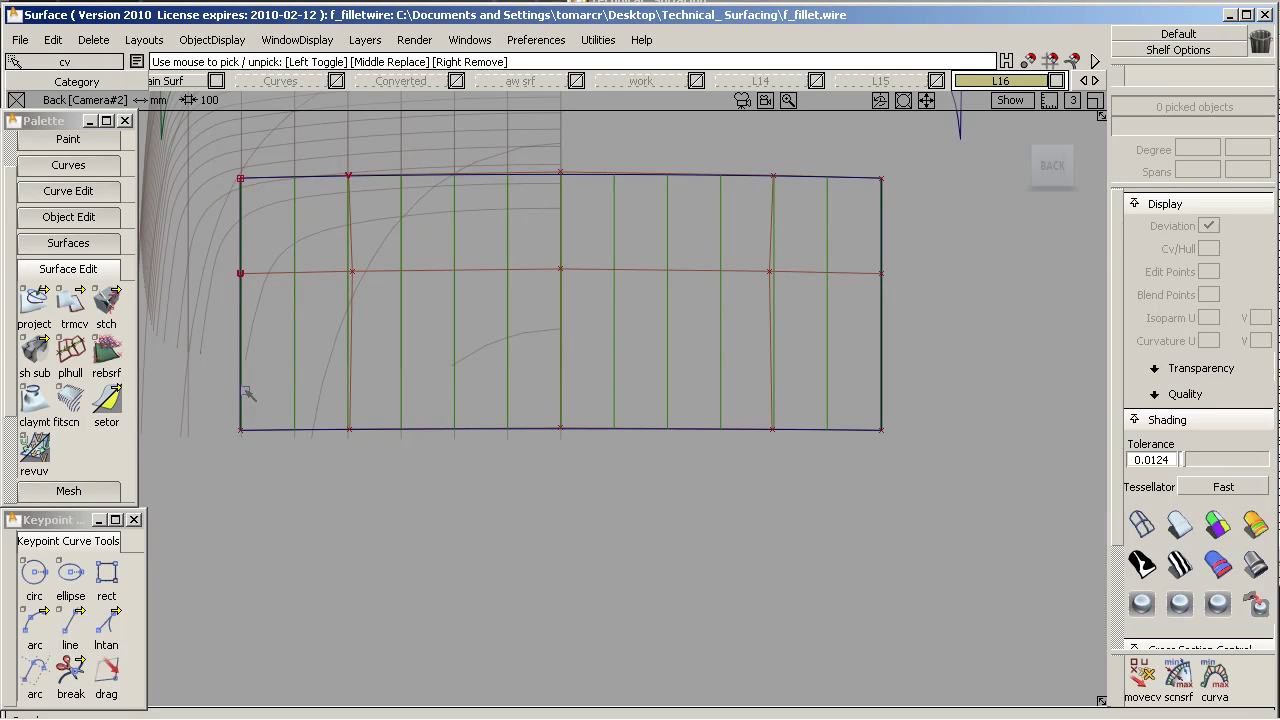
drag(243, 390, 800, 480)
ctrl+shift+middle_drag(826, 482, 845, 441)
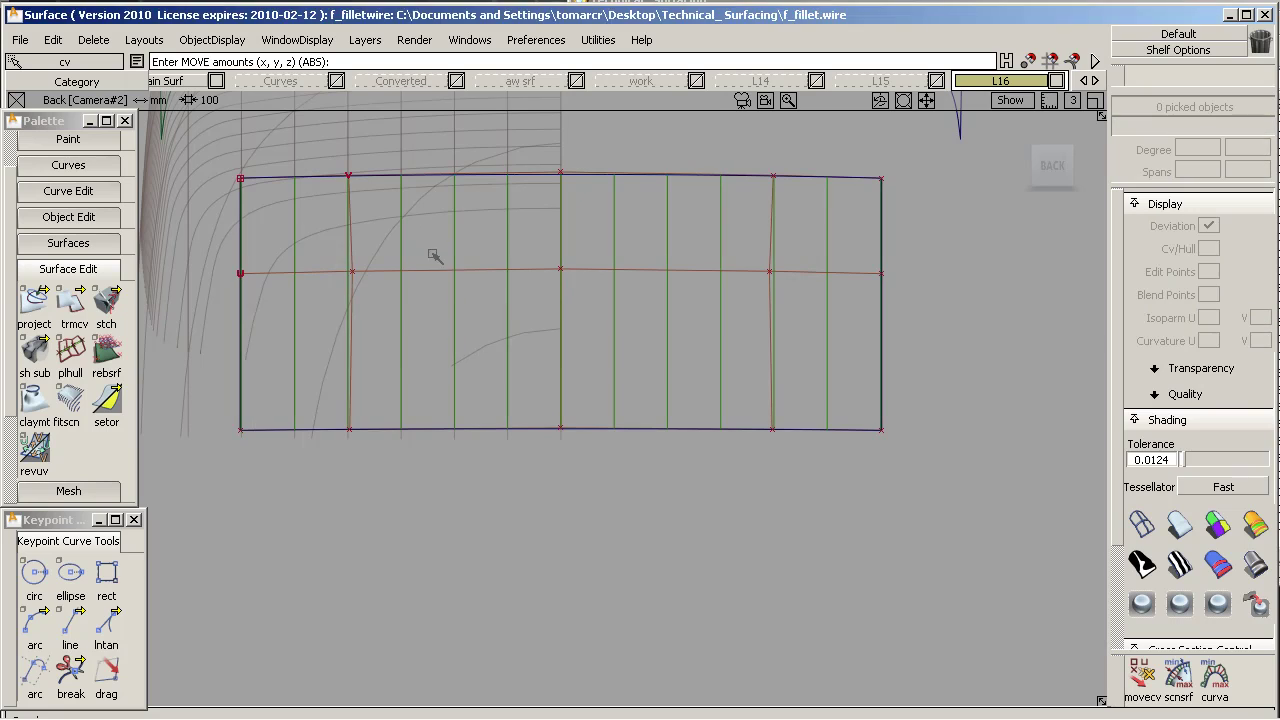
Level the end surface's middle and upper CV rows by snapping their CVs vertically to each row's right outermost CV
ctrl+shift+drag(434, 257, 478, 251)
drag(226, 237, 798, 334)
ctrl+shift+middle_drag(831, 336, 832, 294)
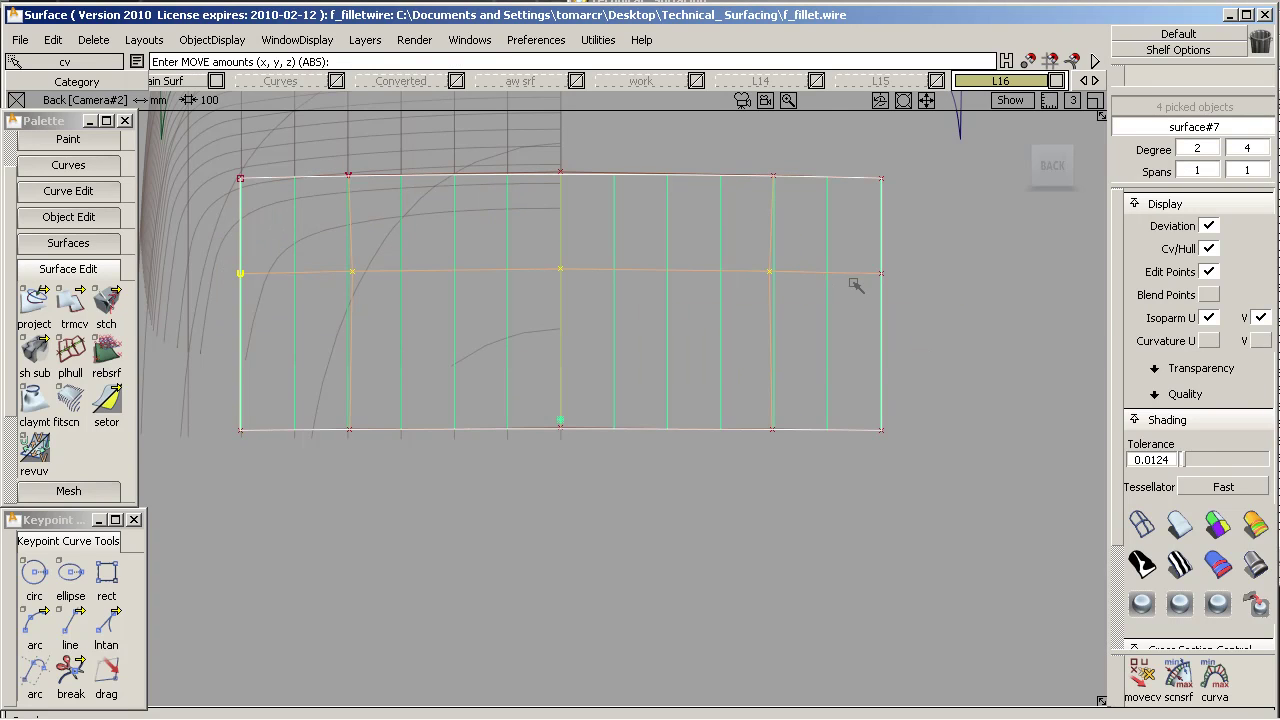
ctrl+right_click(892, 275)
ctrl+shift+drag(514, 152, 586, 154)
drag(205, 154, 850, 220)
ctrl+shift+middle_drag(821, 227, 835, 180)
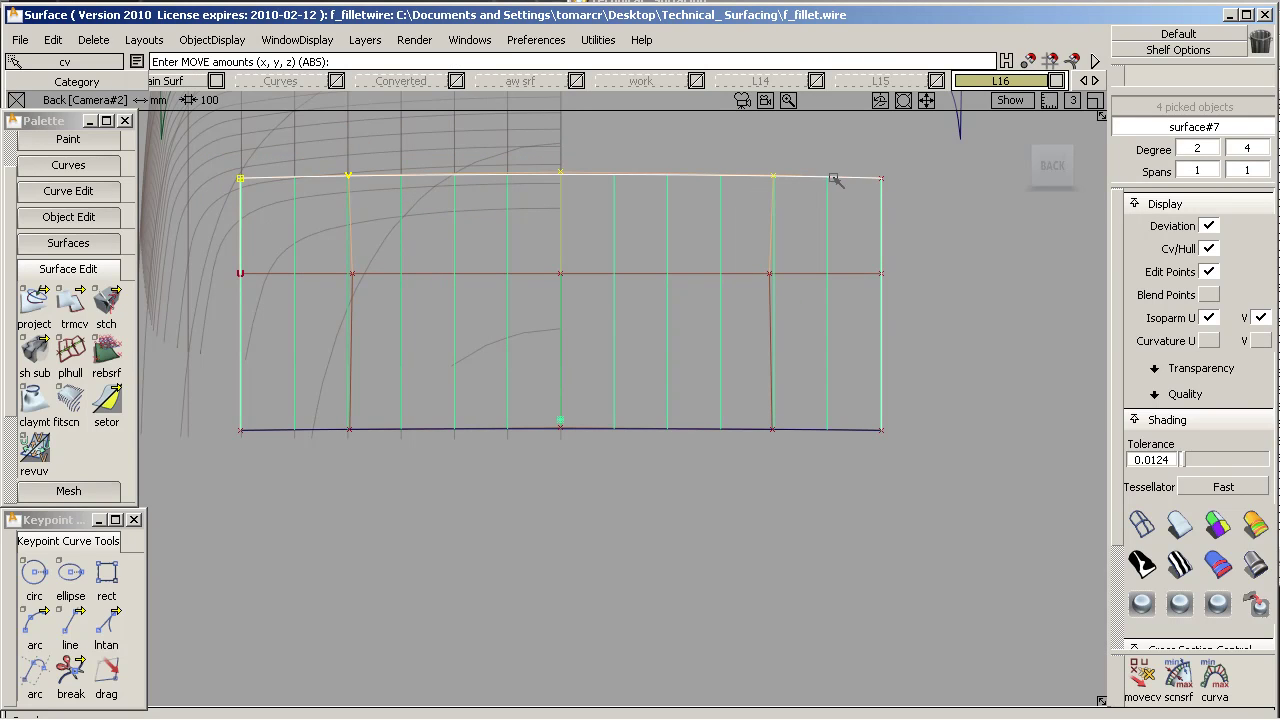
ctrl+right_click(892, 182)
Align the upper and middle CVs of the right inner and centre columns with the lower-edge CV of each column
ctrl+shift+drag(838, 254, 842, 215)
ctrl+shift+drag(744, 192, 803, 186)
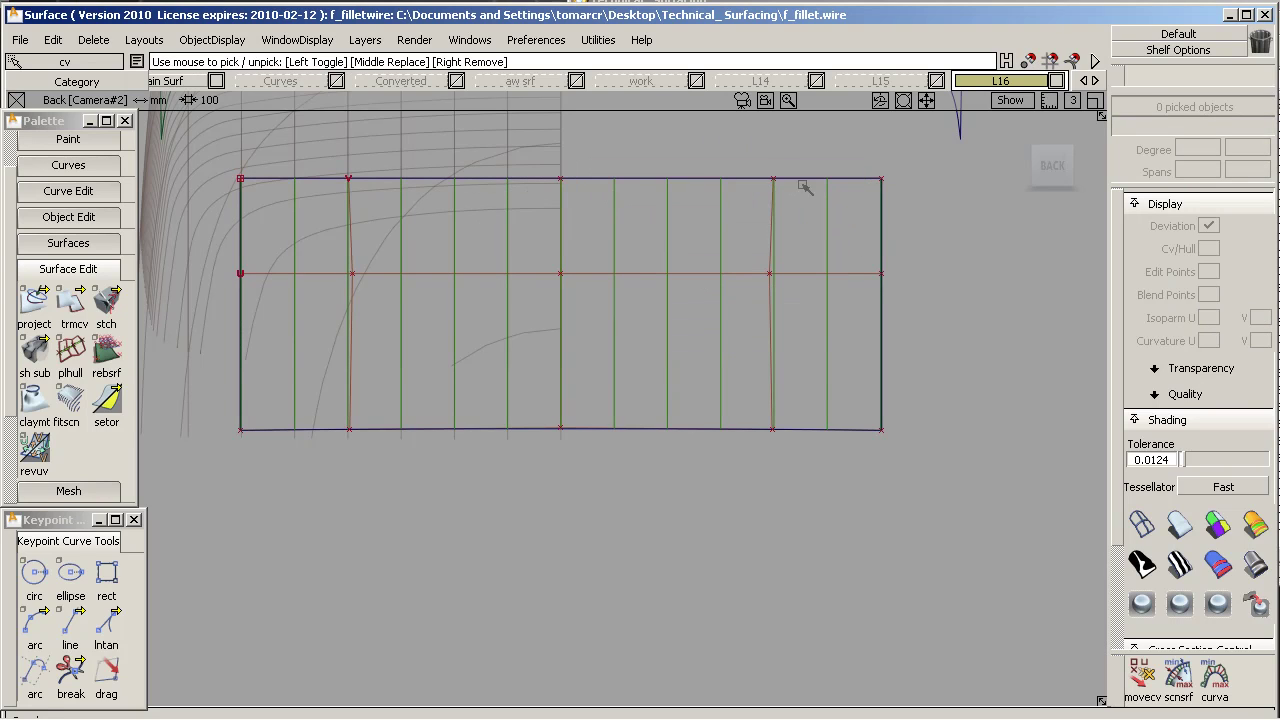
drag(740, 158, 802, 288)
ctrl+shift+middle_drag(806, 331, 803, 297)
mouse_move(777, 447)
mouse_down()
mouse_move(770, 425)
mouse_move(777, 438)
mouse_up()
key(ctrl+z)
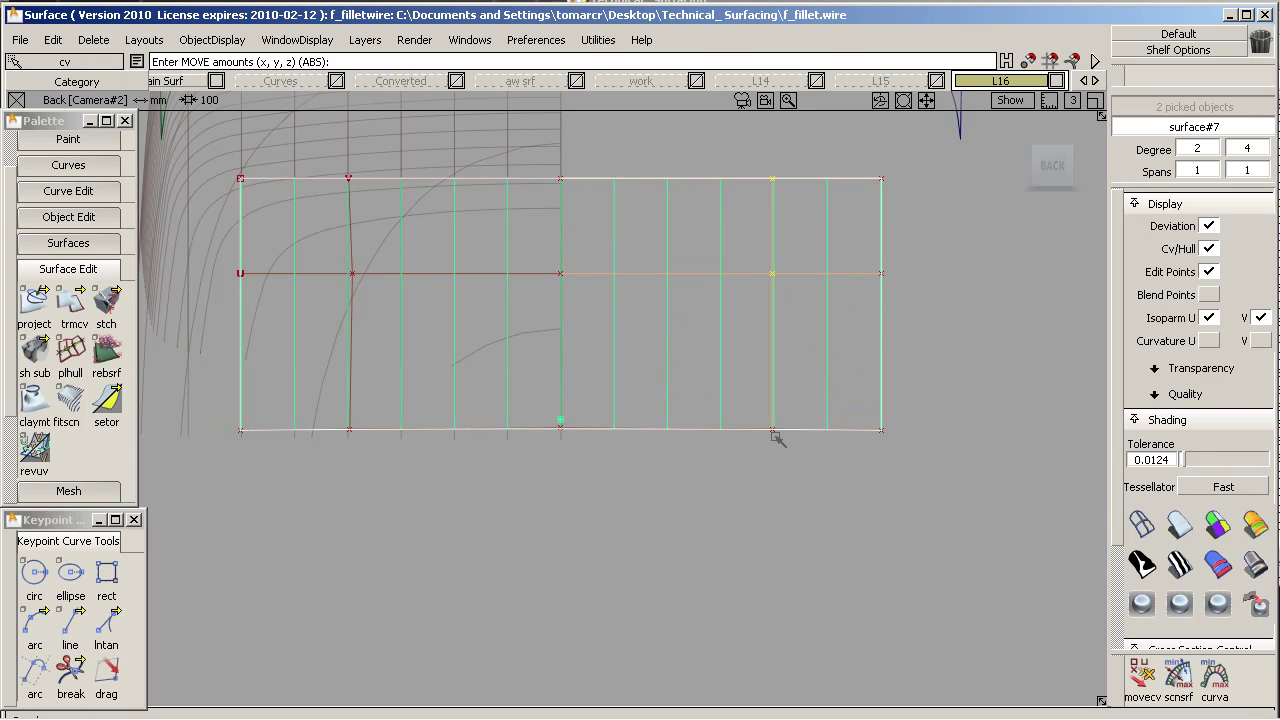
ctrl+shift+drag(615, 370, 617, 250)
ctrl+shift+drag(380, 177, 626, 290)
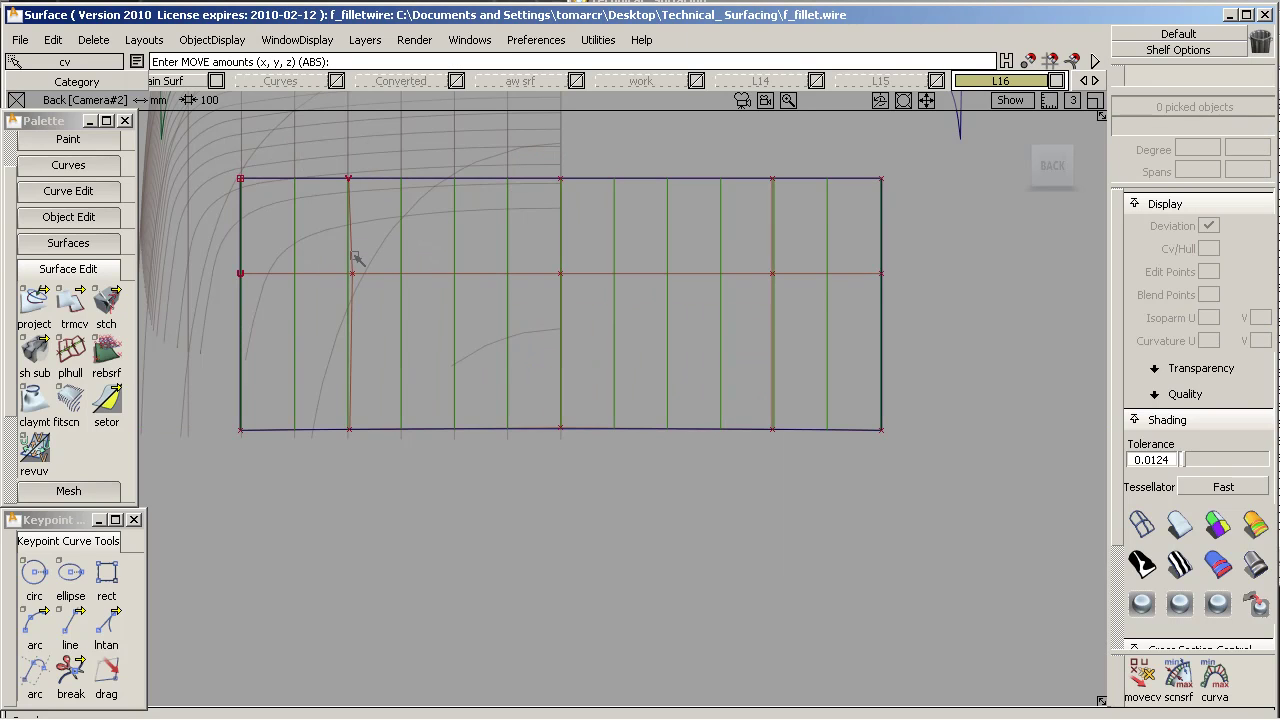
Align the upper and middle CVs of the left inner and left edge columns with the lower-edge CV of each column
ctrl+shift+drag(357, 230, 417, 230)
drag(312, 156, 390, 299)
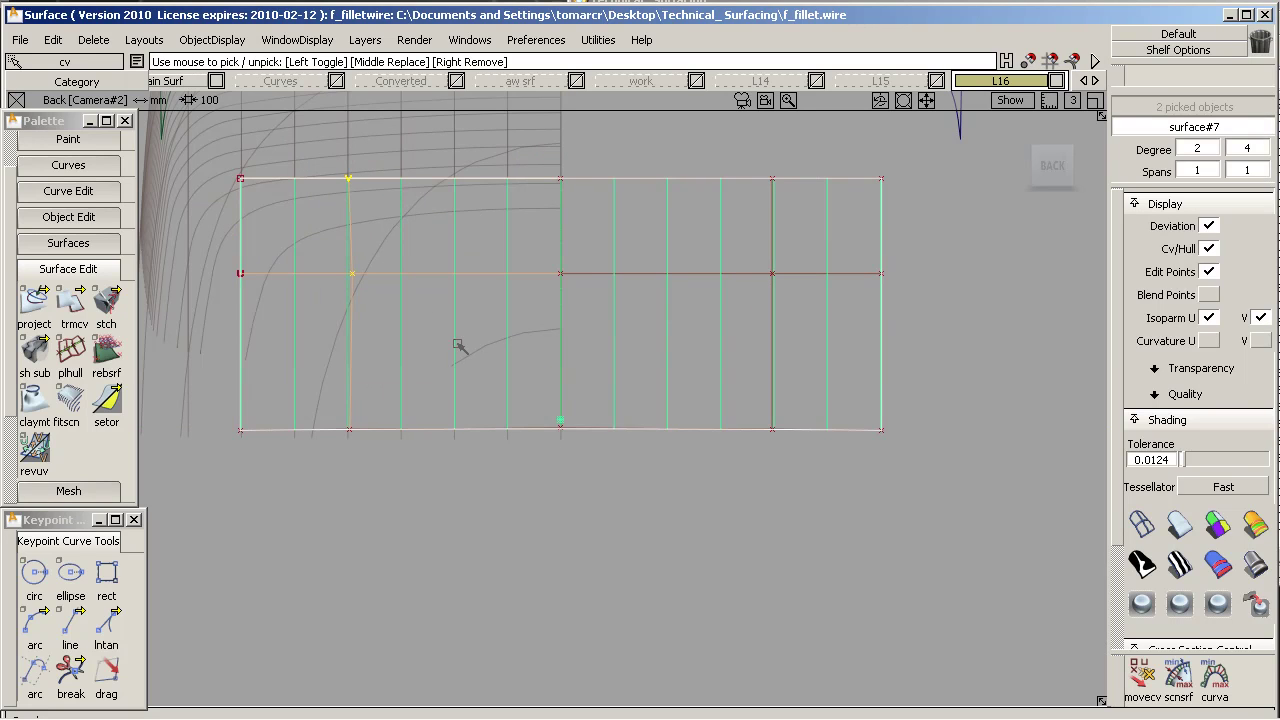
ctrl+shift+middle_drag(457, 343, 449, 303)
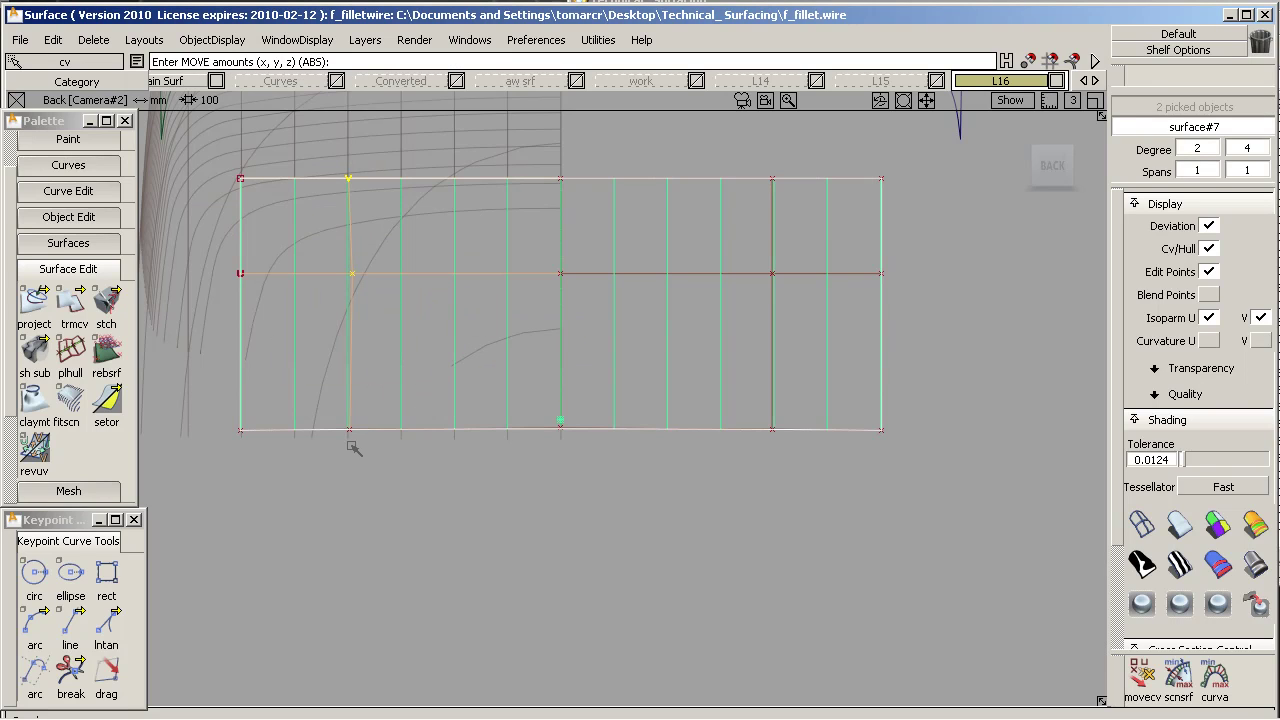
ctrl+shift+drag(391, 457, 400, 306)
ctrl+shift+drag(277, 200, 333, 203)
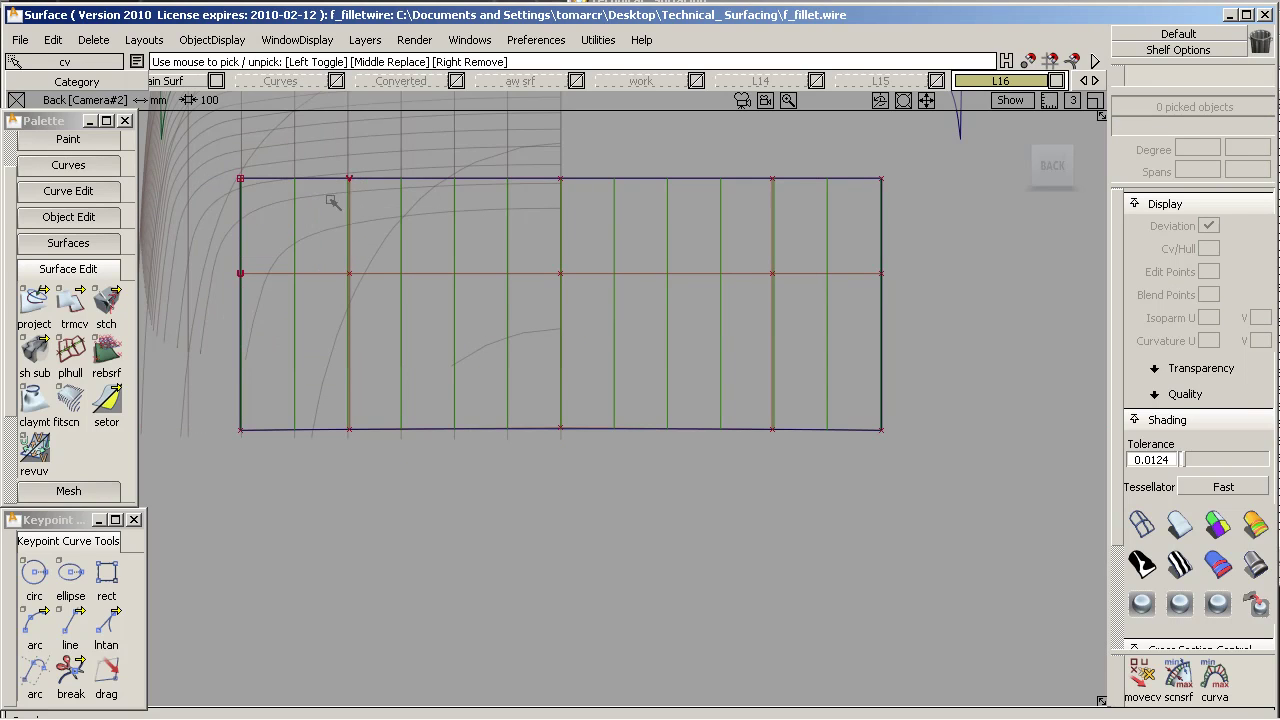
drag(205, 159, 286, 300)
ctrl+shift+middle_drag(300, 334, 296, 336)
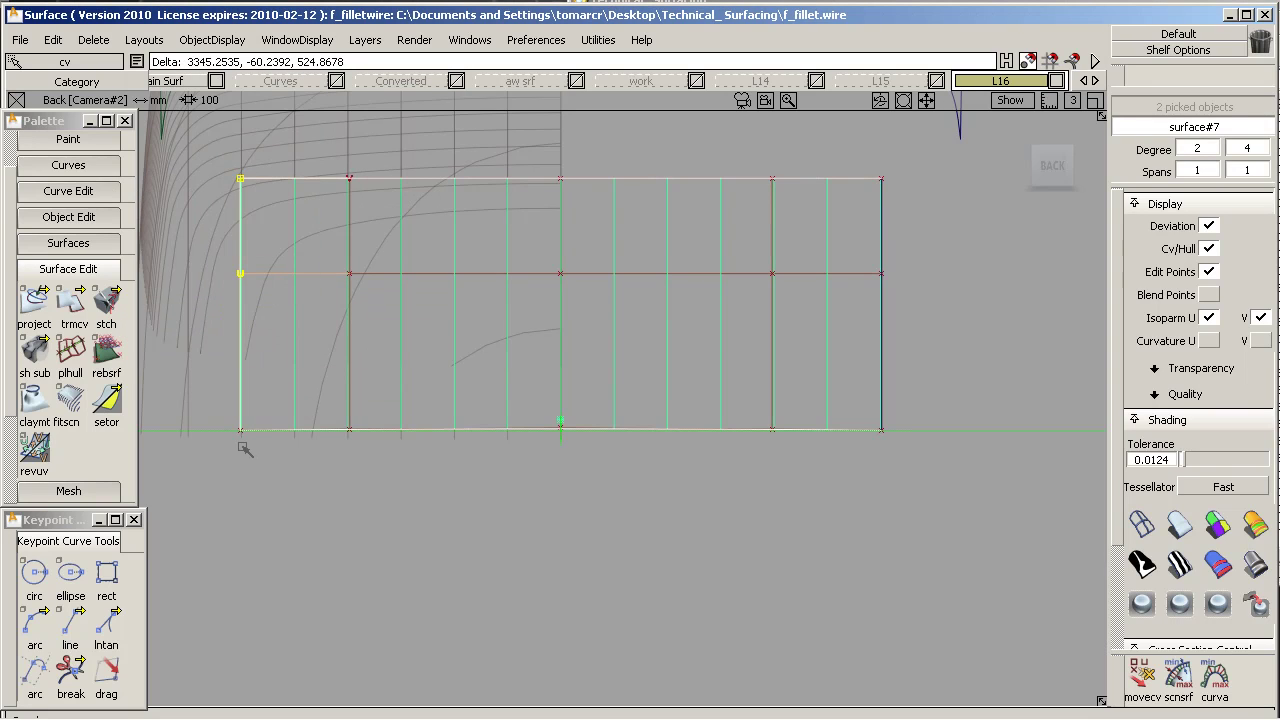
ctrl+shift+drag(345, 484, 648, 357)
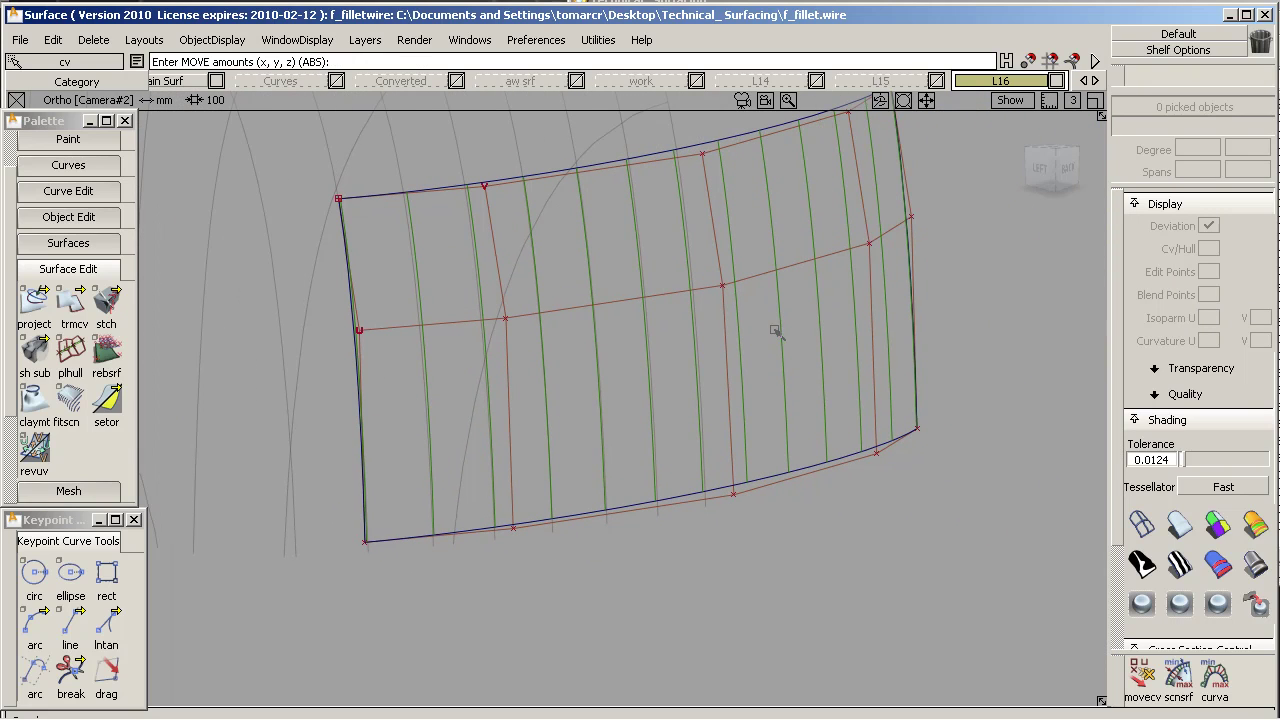
Apply a Symmetric Modeling constraint to the rear end surface
ctrl+shift+drag(800, 372, 737, 389)
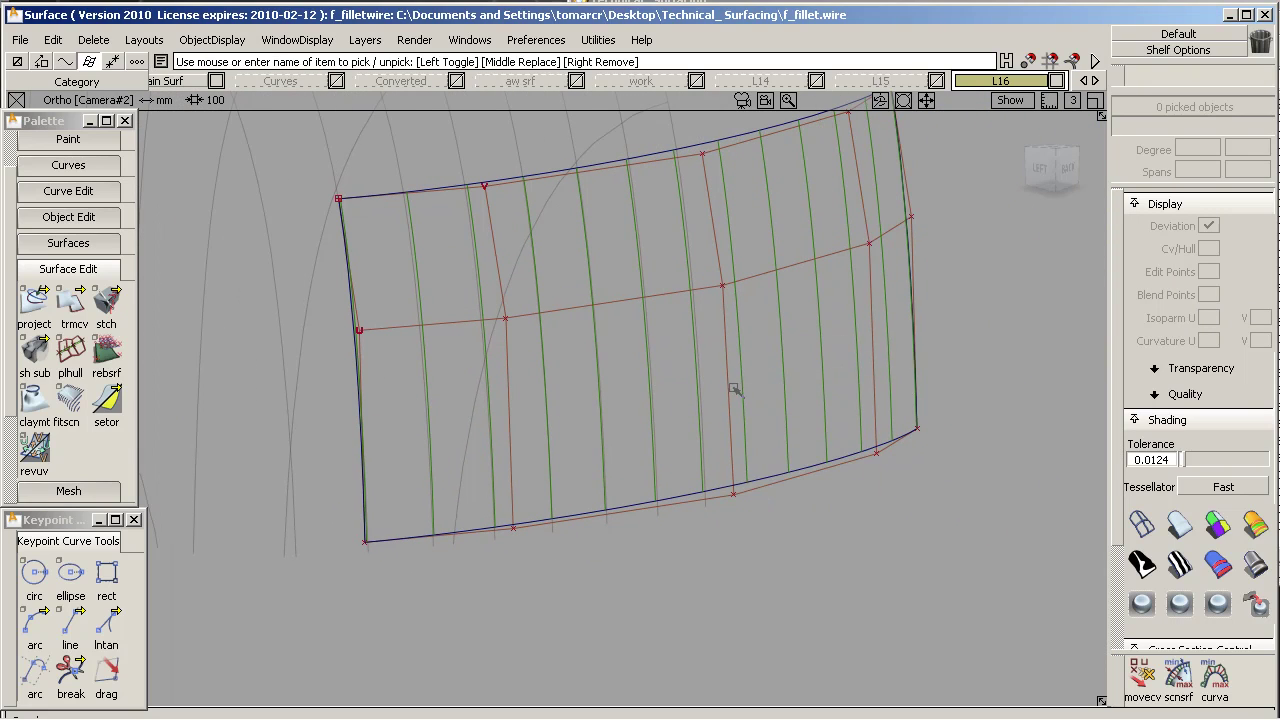
click(731, 395)
ctrl+shift+middle_drag(768, 378, 762, 336)
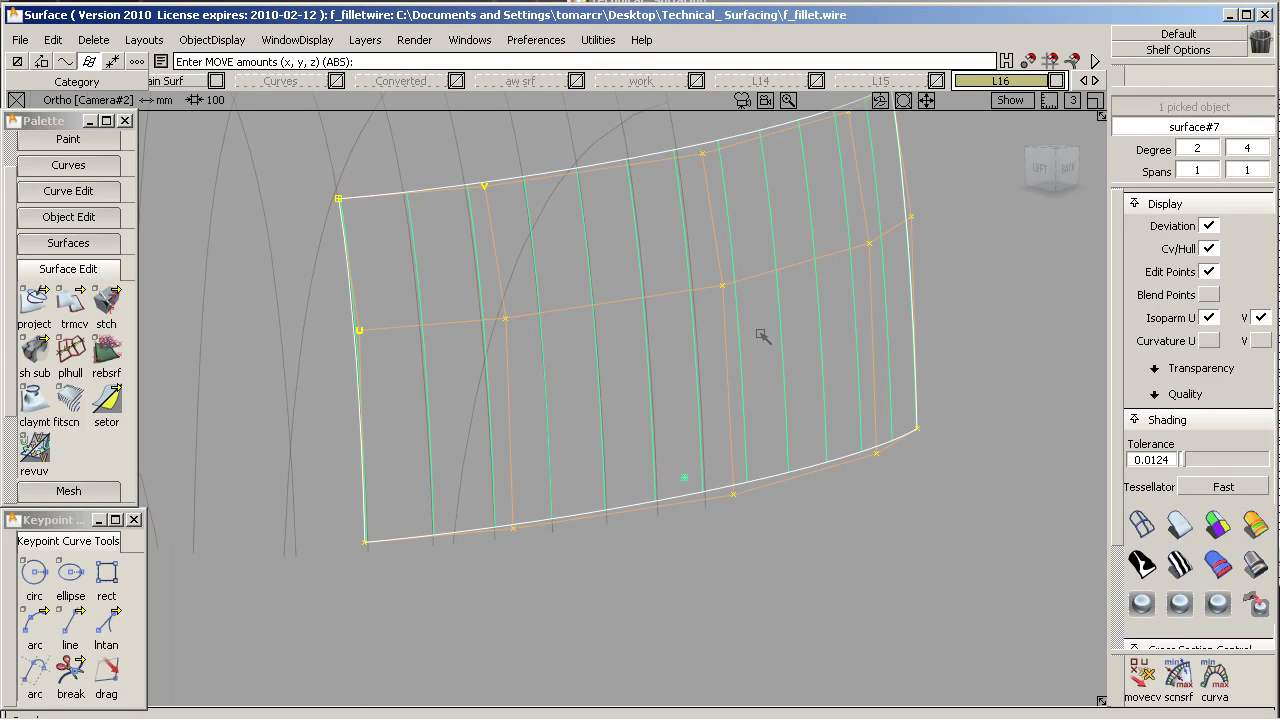
click(96, 270)
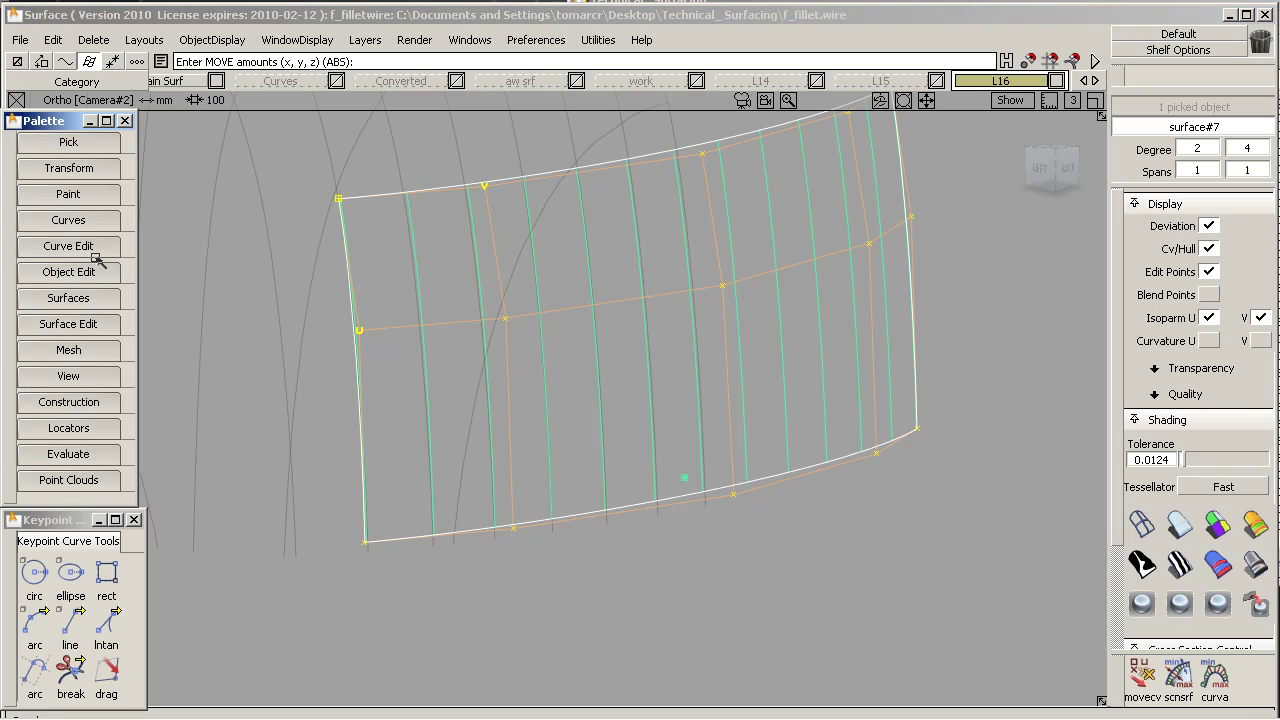
click(95, 248)
click(98, 250)
click(100, 271)
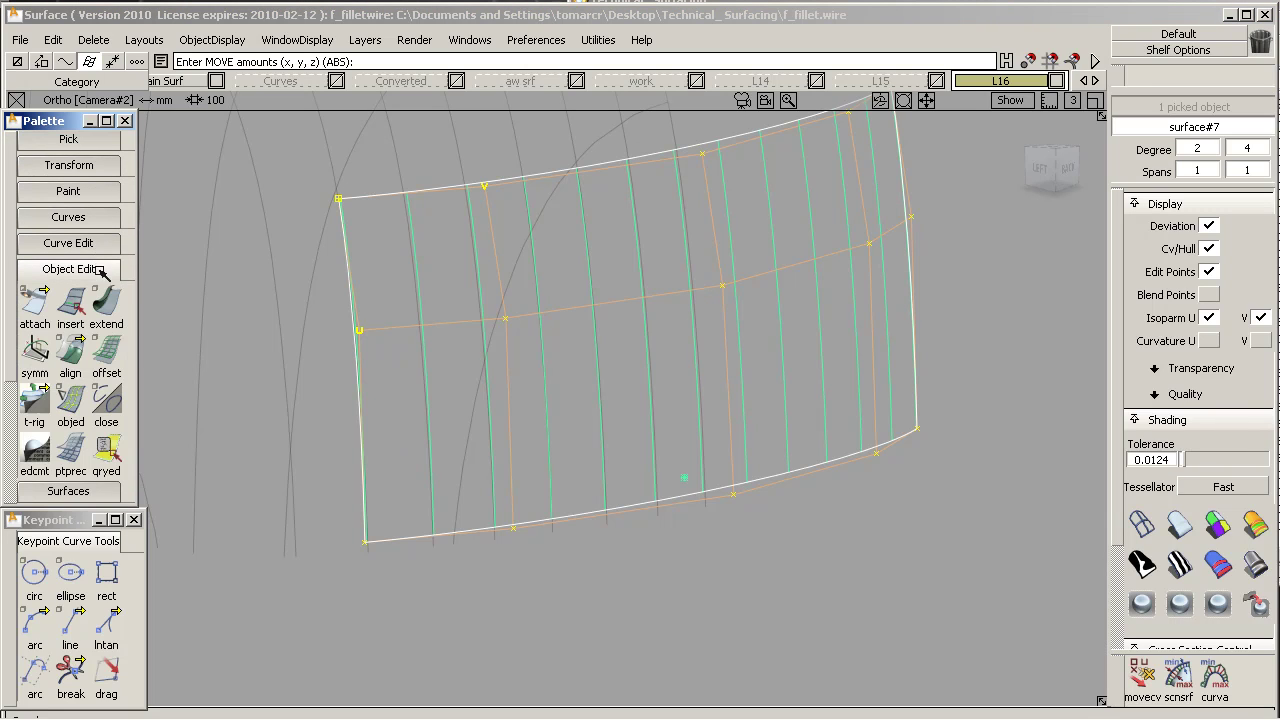
click(38, 368)
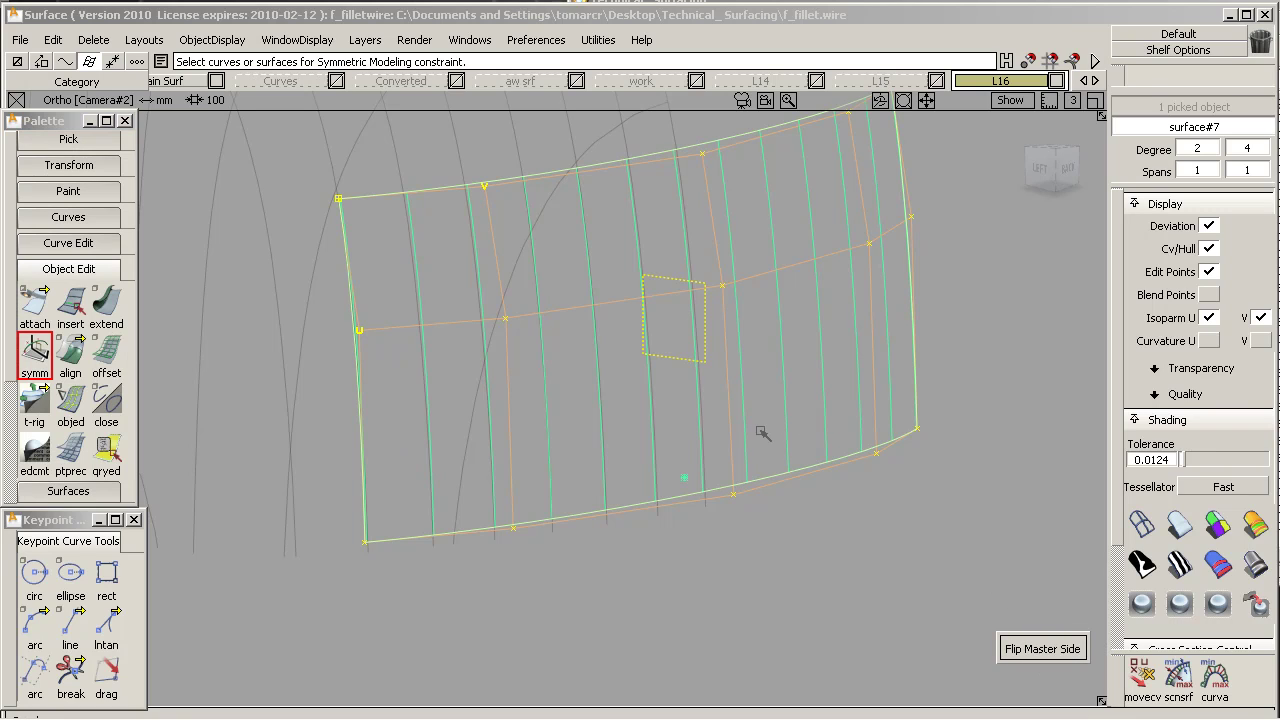
Shift the whole rear end surface slightly so its cross sections fit the scan lines
ctrl+shift+drag(705, 420, 708, 320)
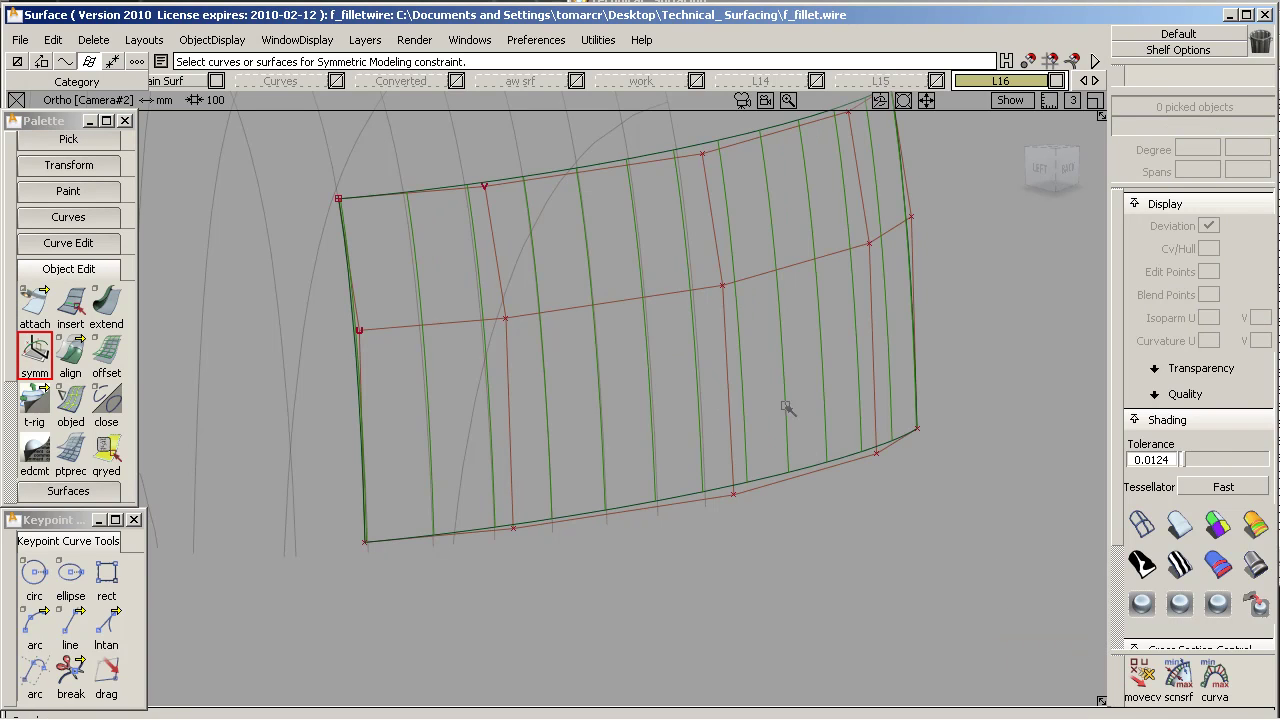
ctrl+shift+drag(703, 371, 789, 330)
click(731, 399)
drag(866, 511, 820, 350)
Set the CV move mode to NUV and adjust the end surface's outer and second hull columns to fit the scan lines
click(1140, 685)
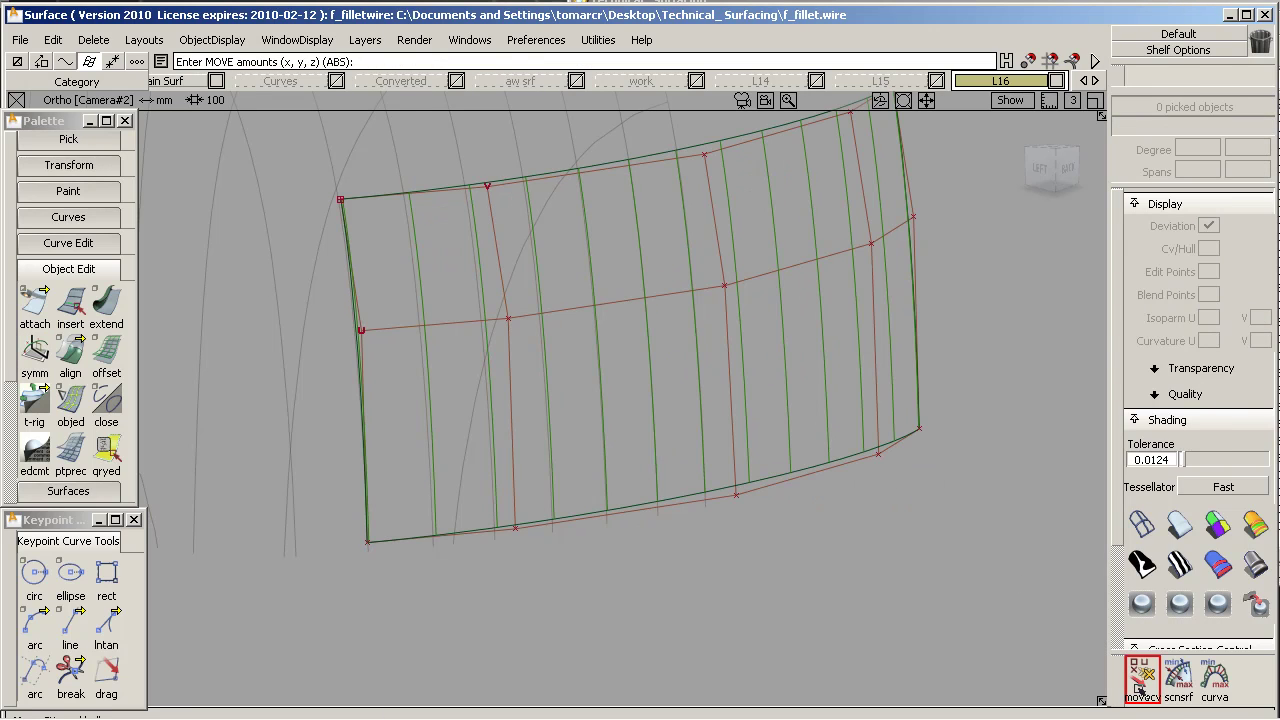
click(1199, 609)
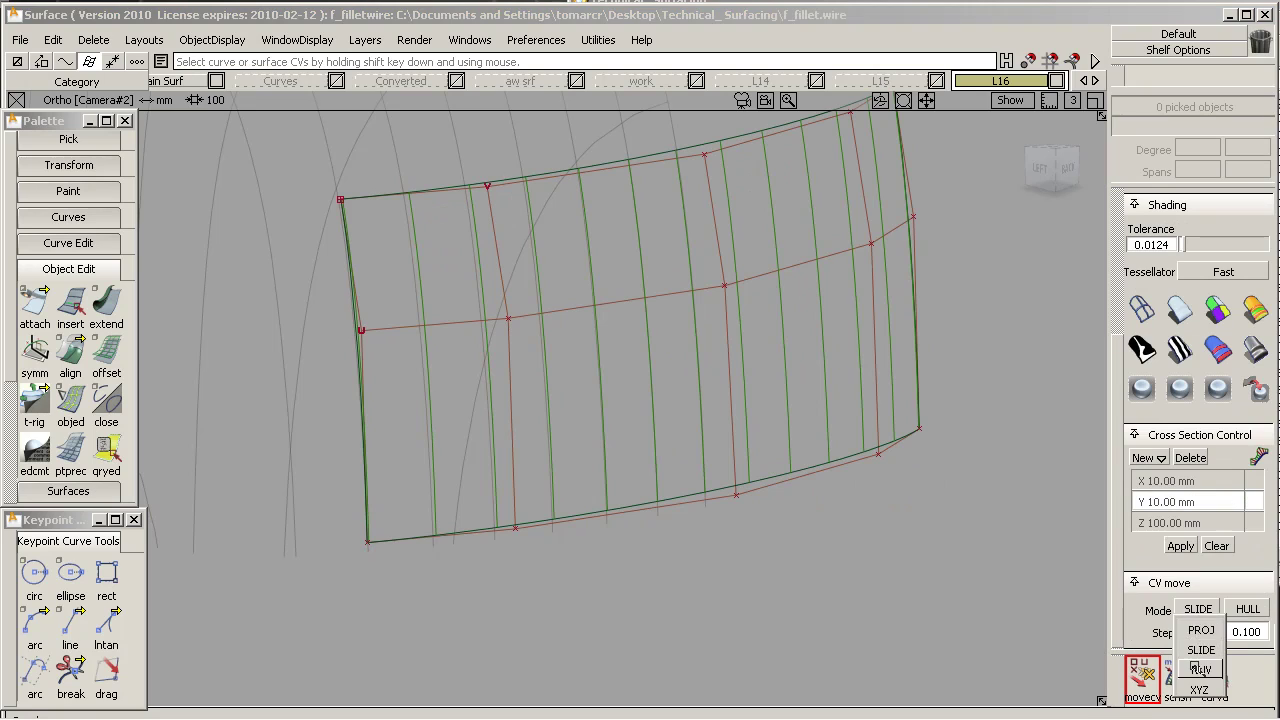
click(1201, 669)
shift+click(360, 401)
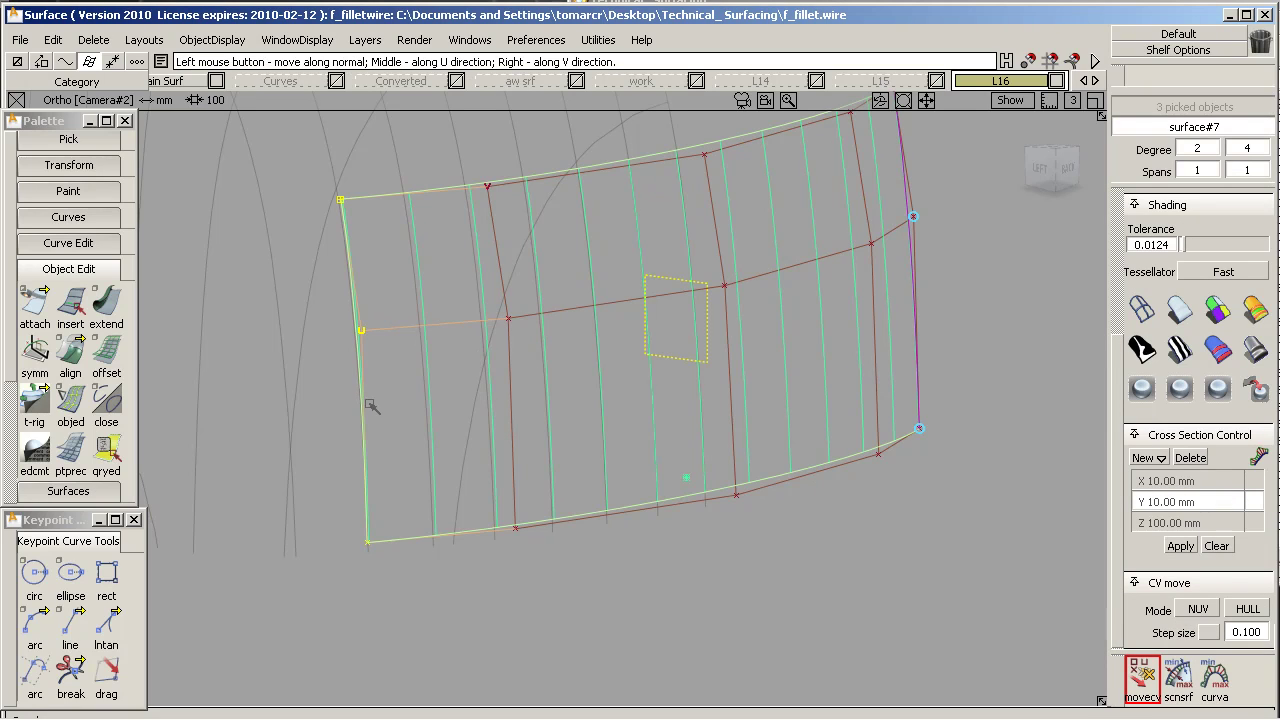
drag(384, 404, 503, 396)
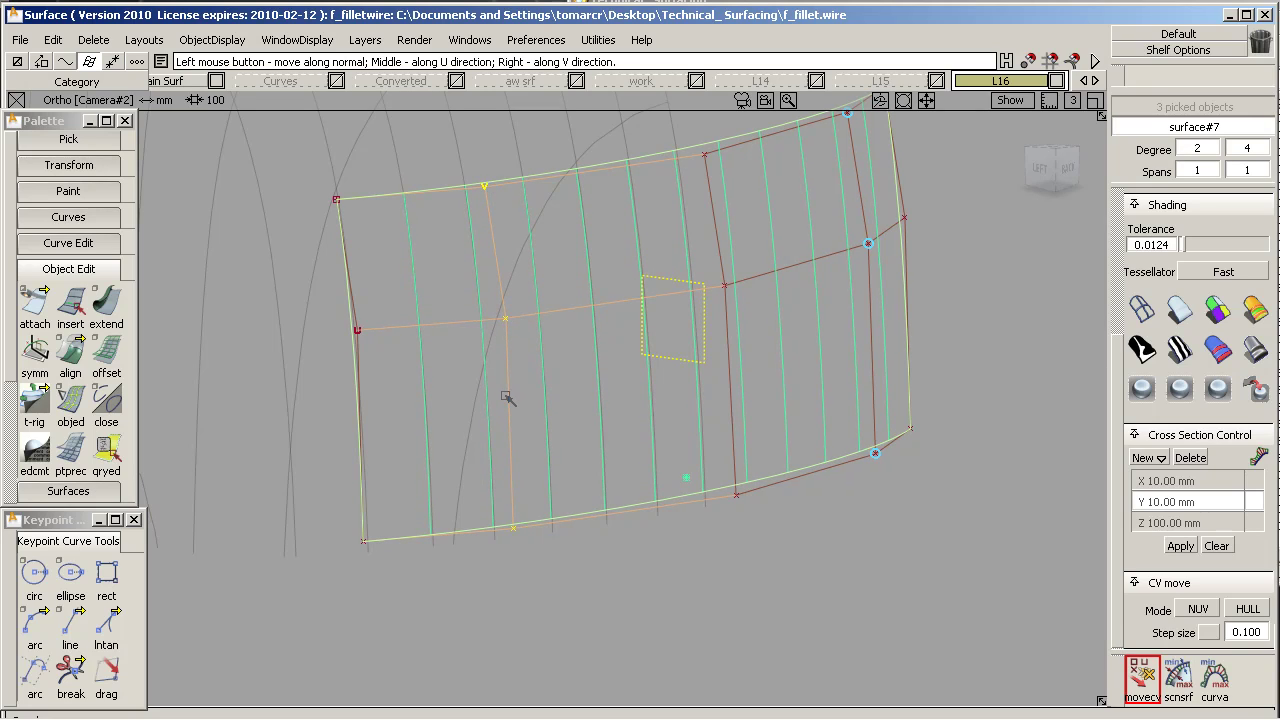
Adjust the end surface's centre hull column slightly to match the scan lines, clearing the selection when finished
click(731, 379)
right_drag(731, 380, 741, 381)
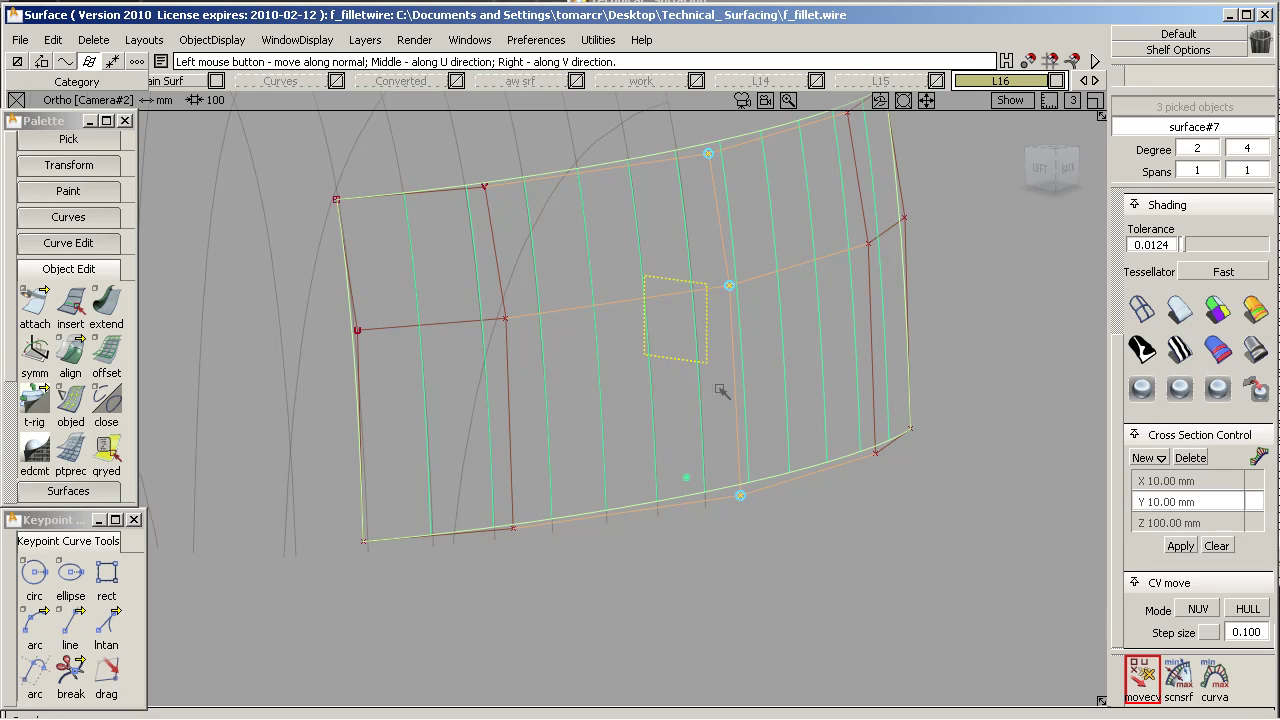
ctrl+shift+drag(720, 390, 704, 432)
alt+shift+right_drag(623, 280, 466, 408)
alt+shift+middle_drag(504, 400, 624, 404)
alt+shift+drag(651, 386, 466, 460)
alt+shift+right_drag(660, 262, 570, 322)
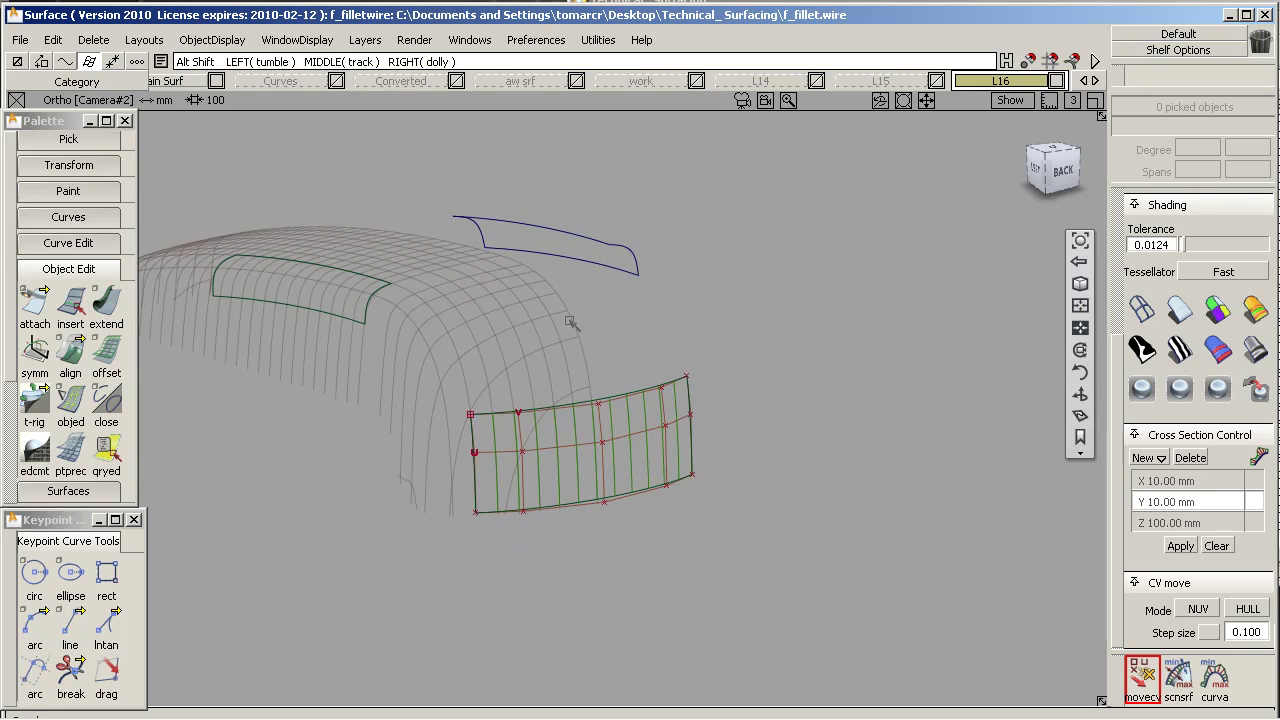
Make all hidden objects visible again around the rear end surface
alt+shift+middle_drag(570, 322, 655, 318)
click(211, 40)
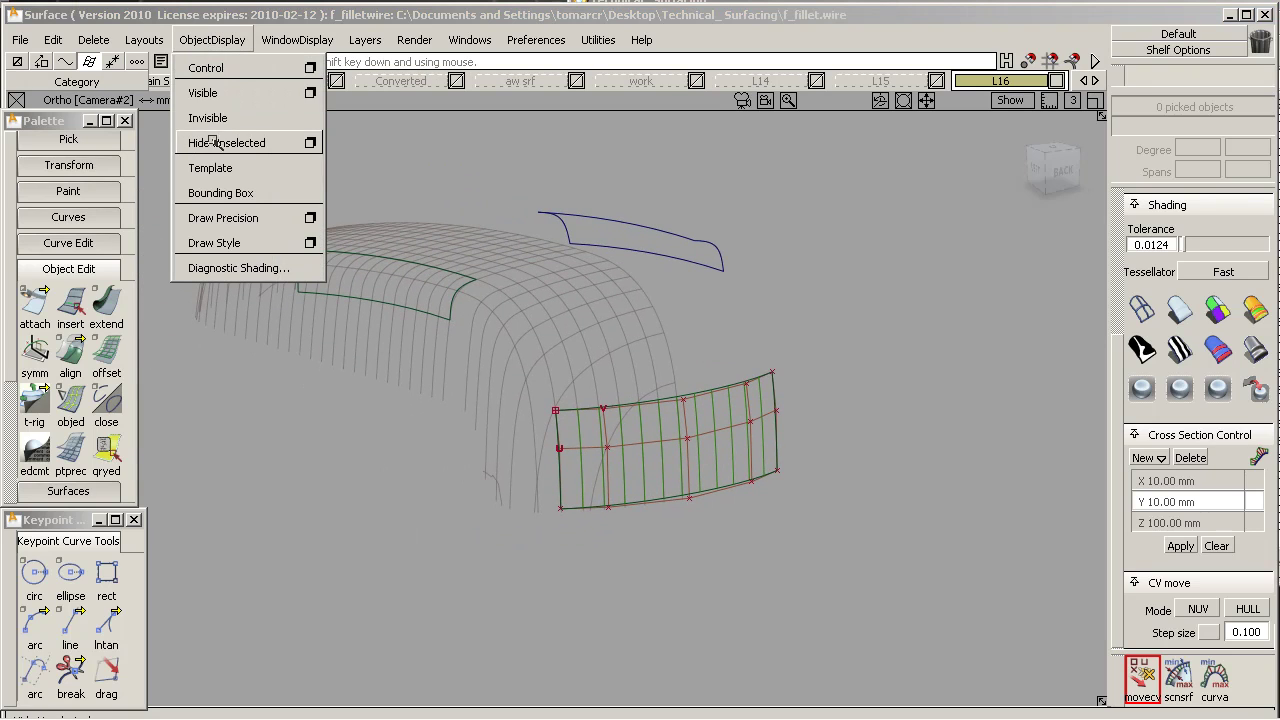
click(208, 92)
alt+shift+drag(684, 368, 514, 414)
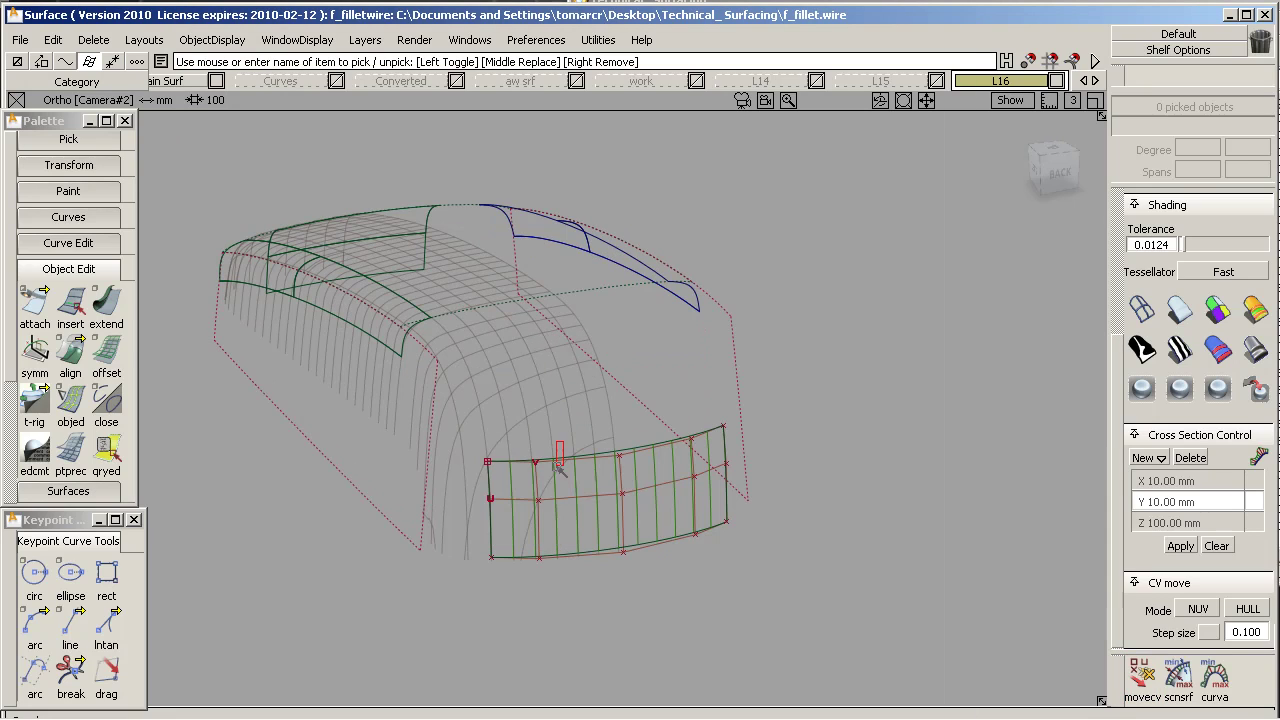
Hide everything except the rear end surface, the trimmed top surface and the adjoining fillet_piece#3 with its symmetric counterpart
click(558, 472)
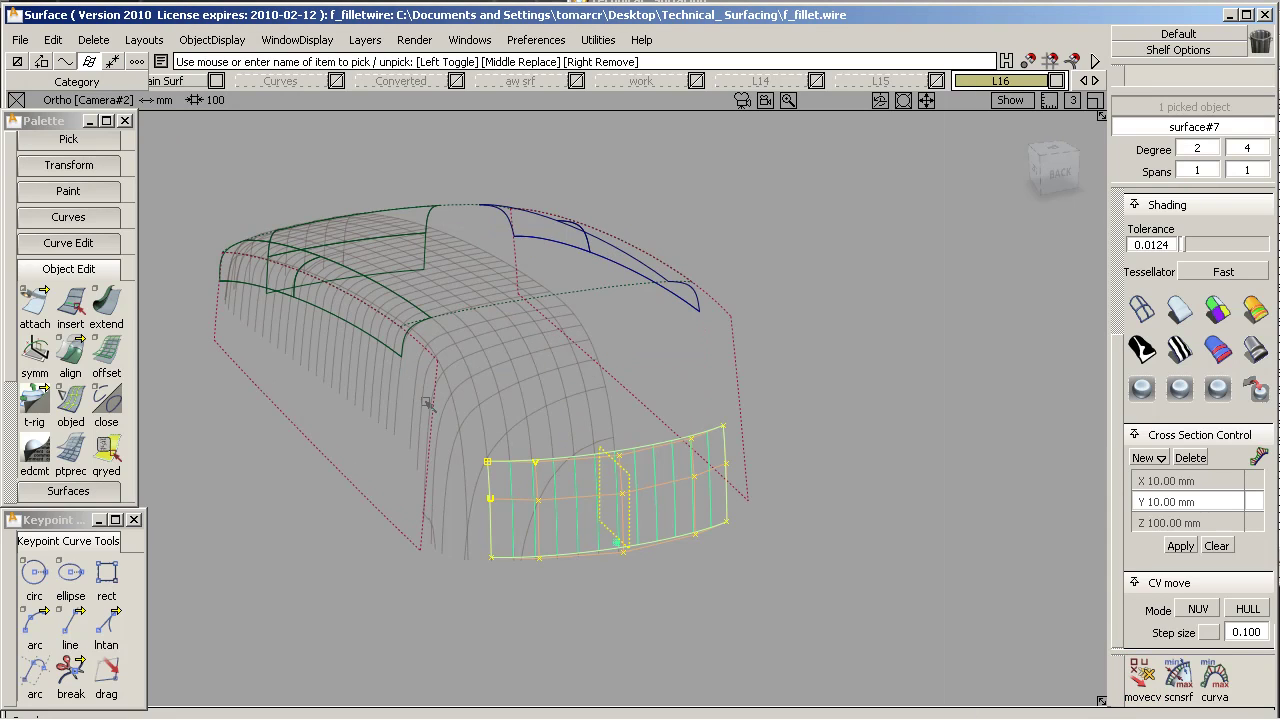
click(492, 308)
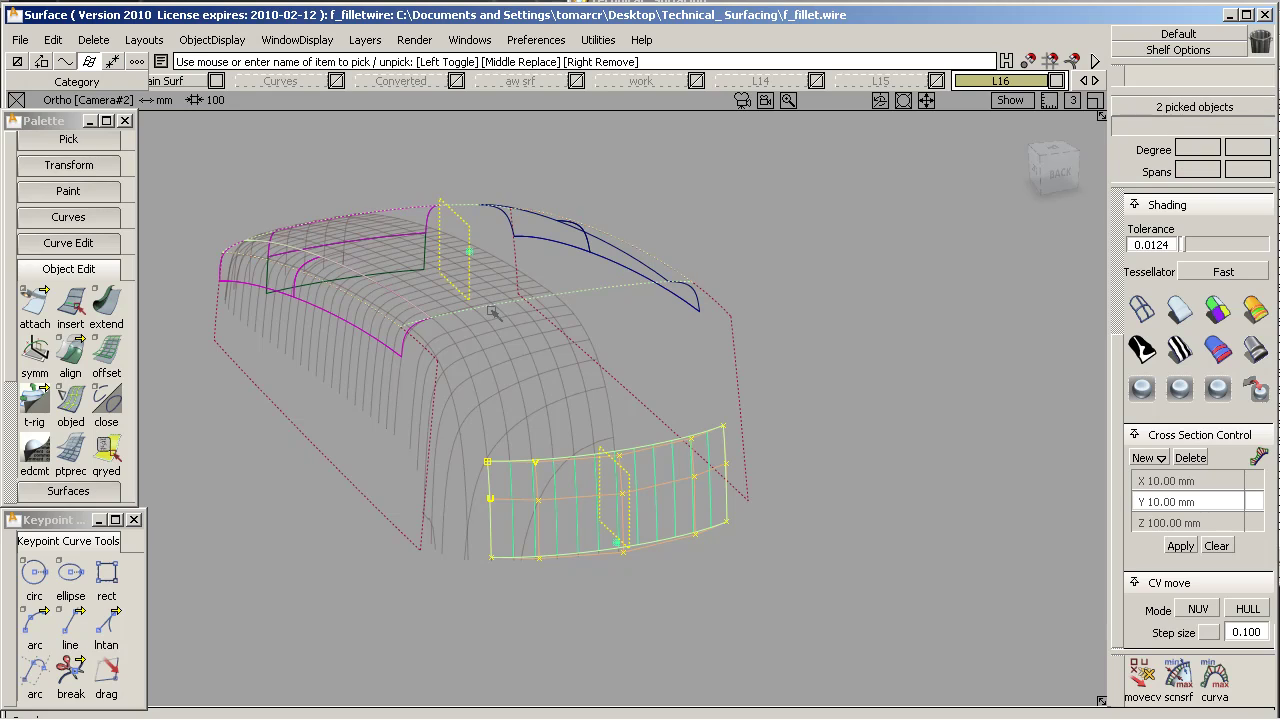
click(405, 352)
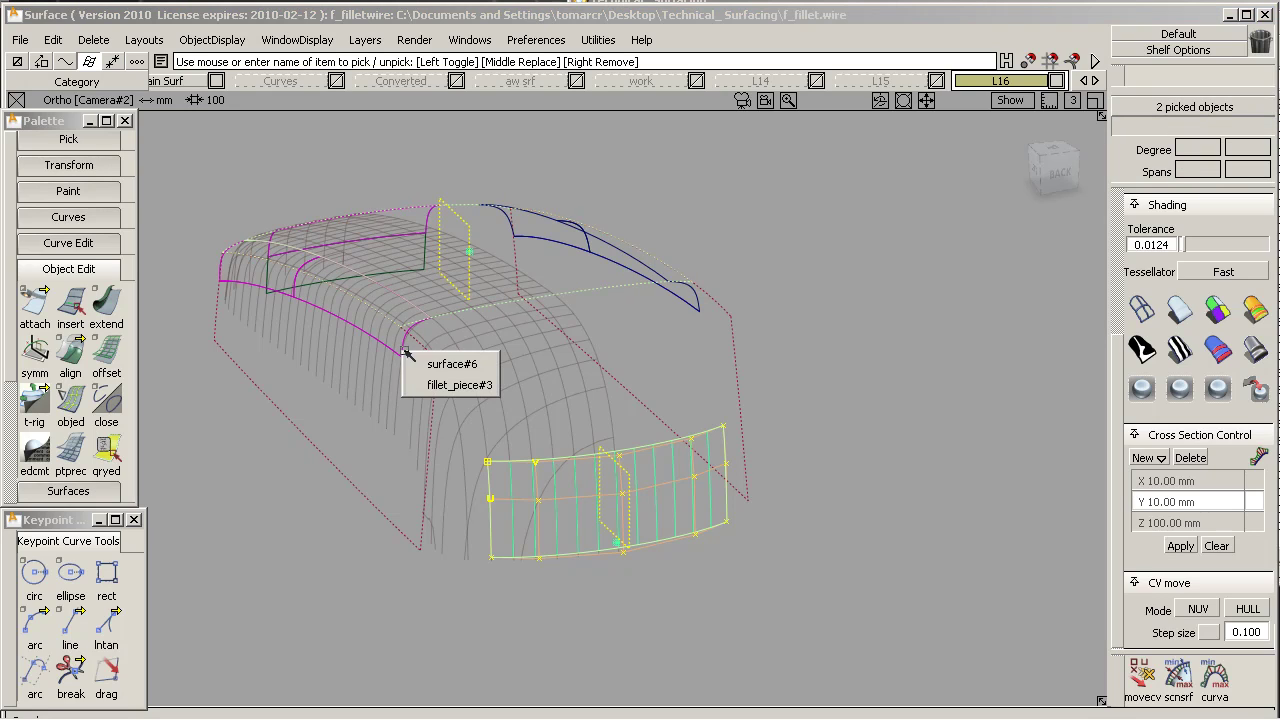
click(455, 385)
click(699, 306)
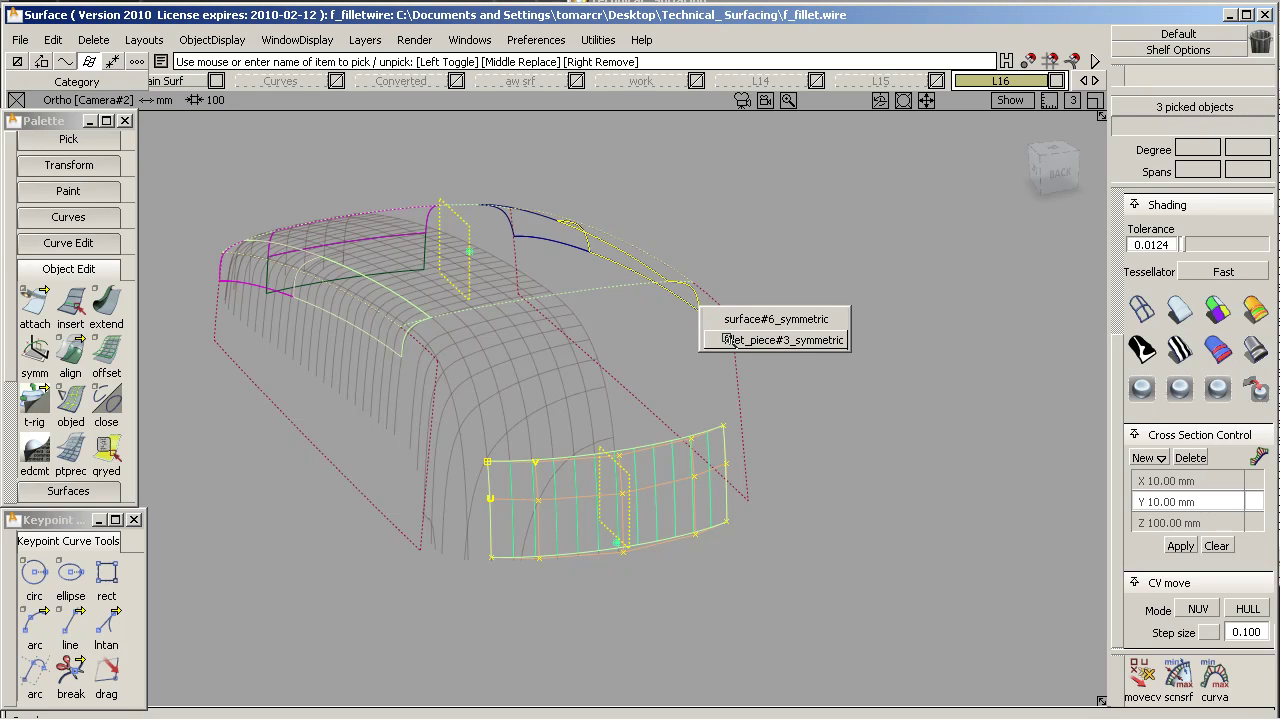
click(727, 339)
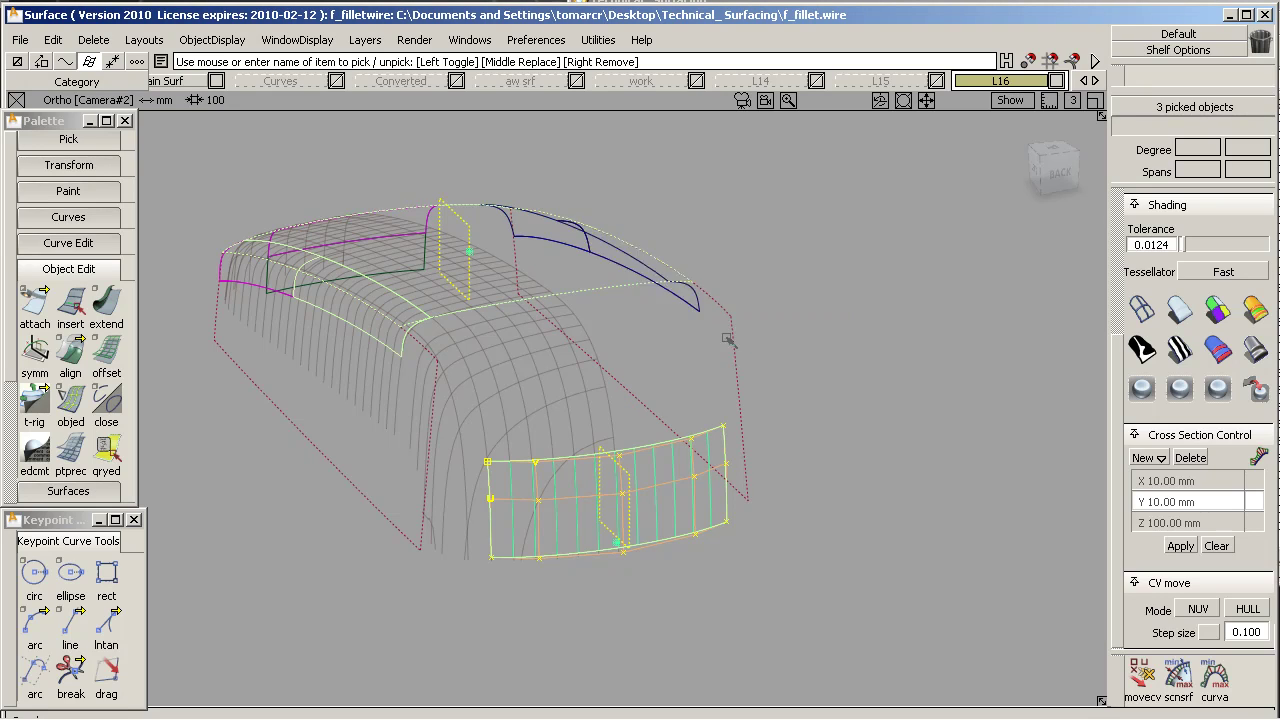
click(215, 40)
click(230, 116)
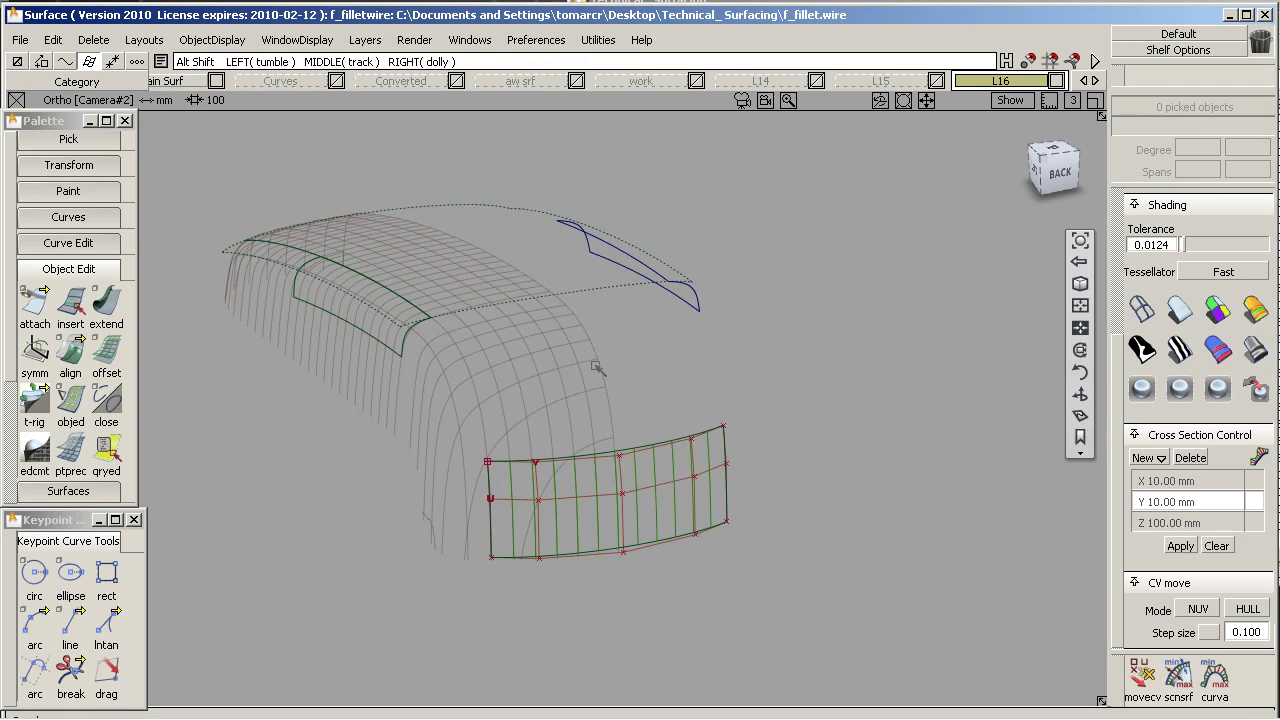
Raise the rear end surface's U degree to 3, accept the rebuild and clear the selection
alt+shift+right_drag(595, 366, 660, 336)
alt+shift+middle_drag(612, 347, 663, 343)
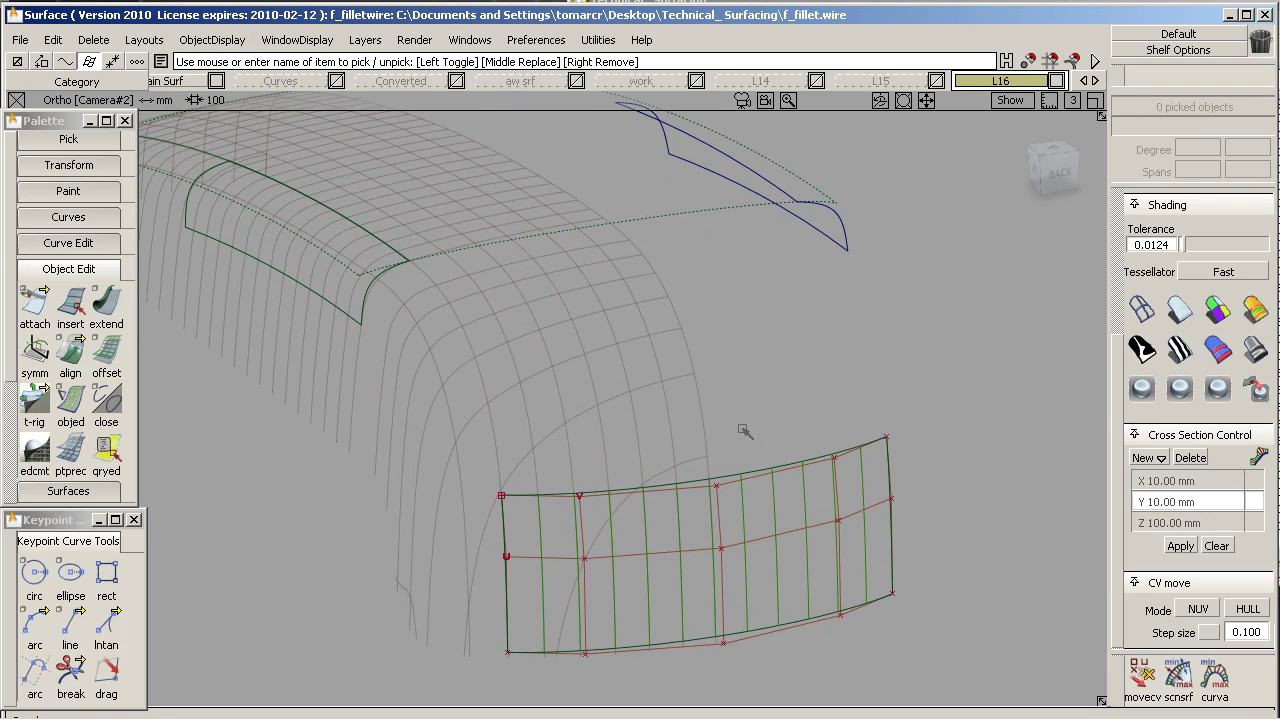
ctrl+shift+drag(748, 423, 682, 449)
drag(679, 453, 688, 514)
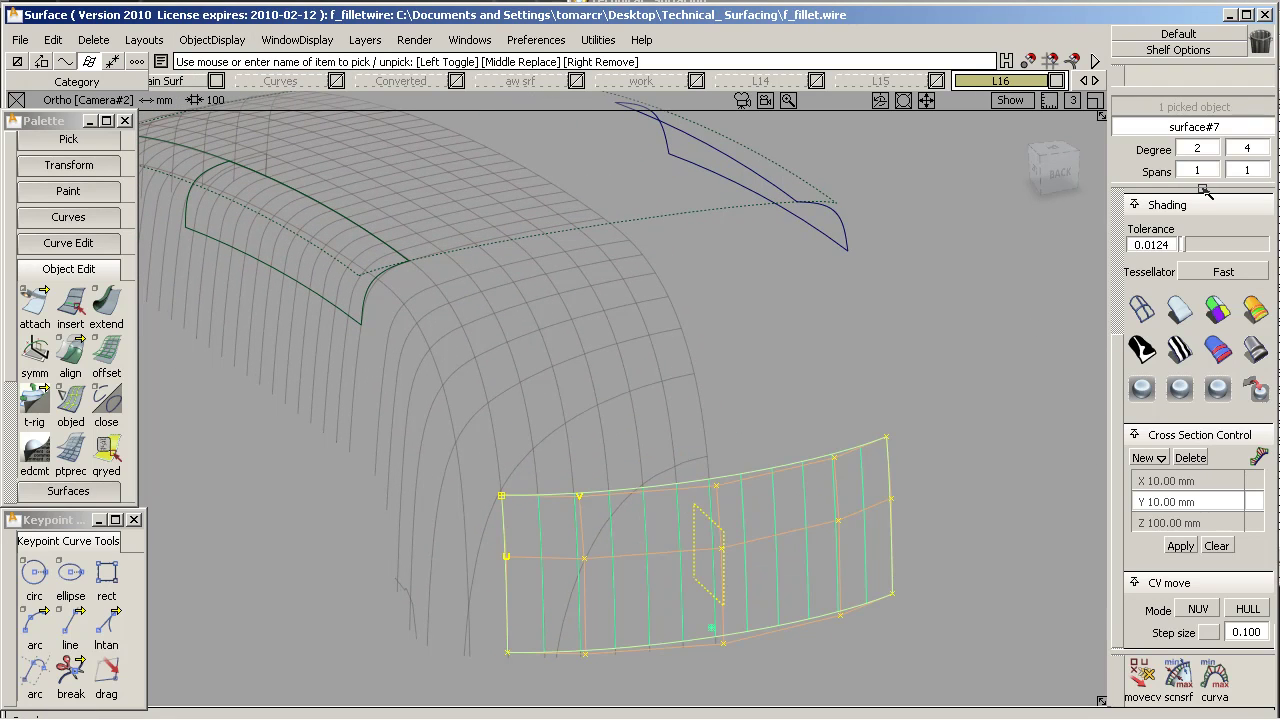
click(1199, 150)
text(2)
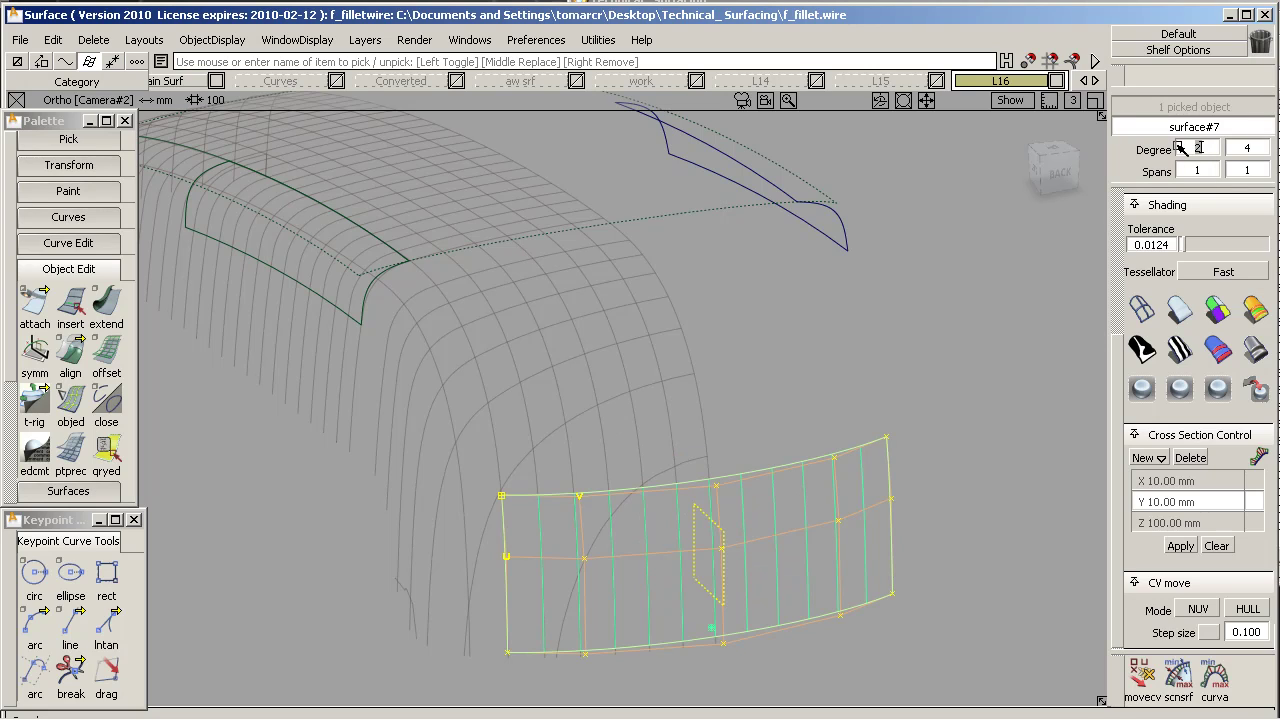
key(Return)
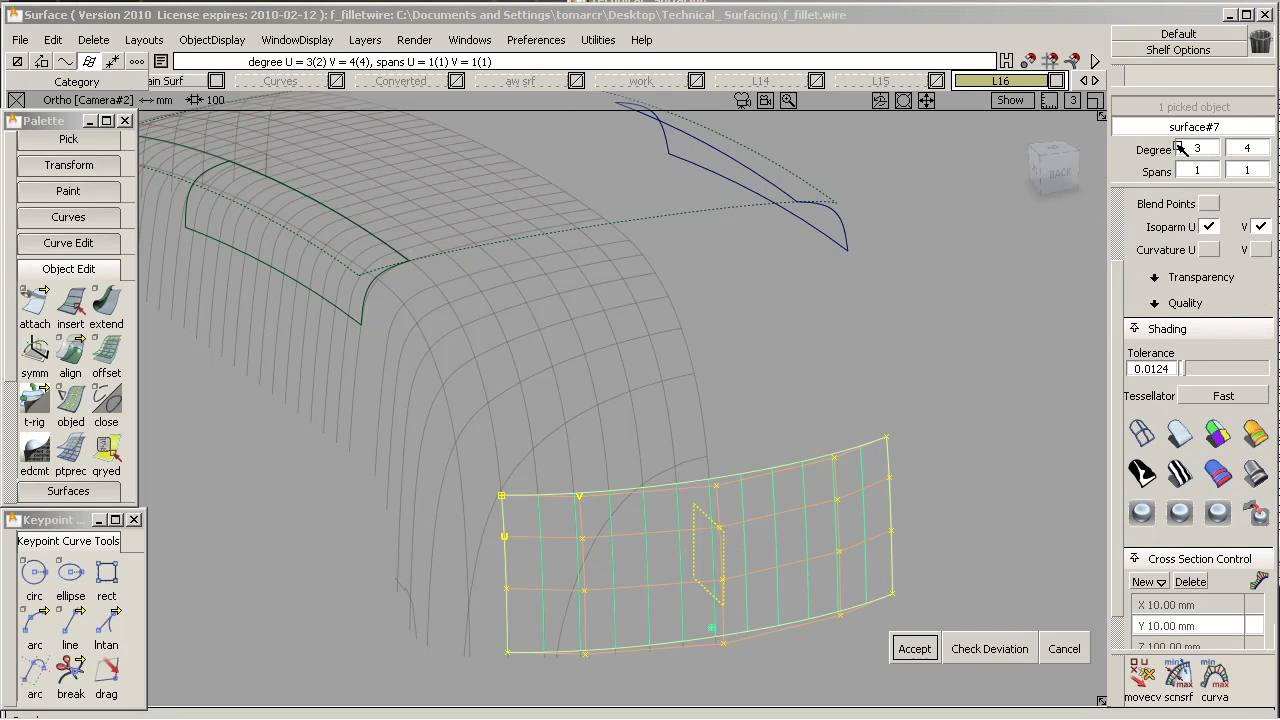
click(927, 649)
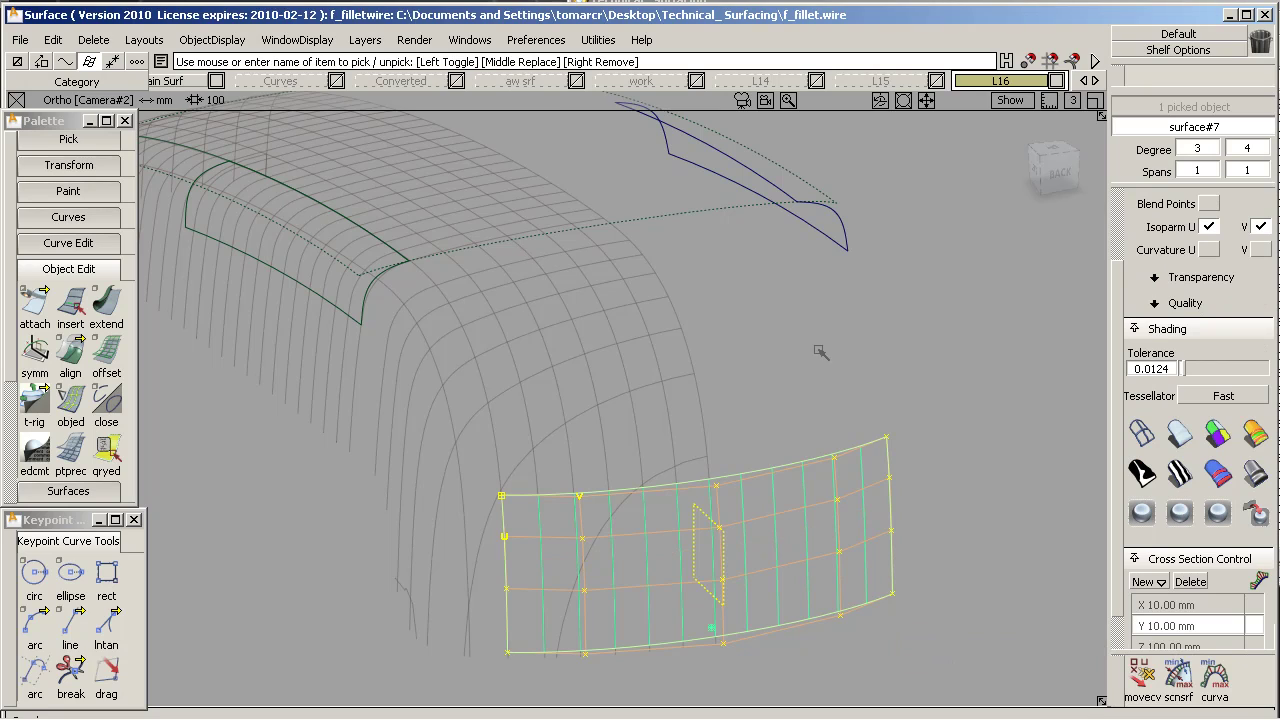
click(816, 376)
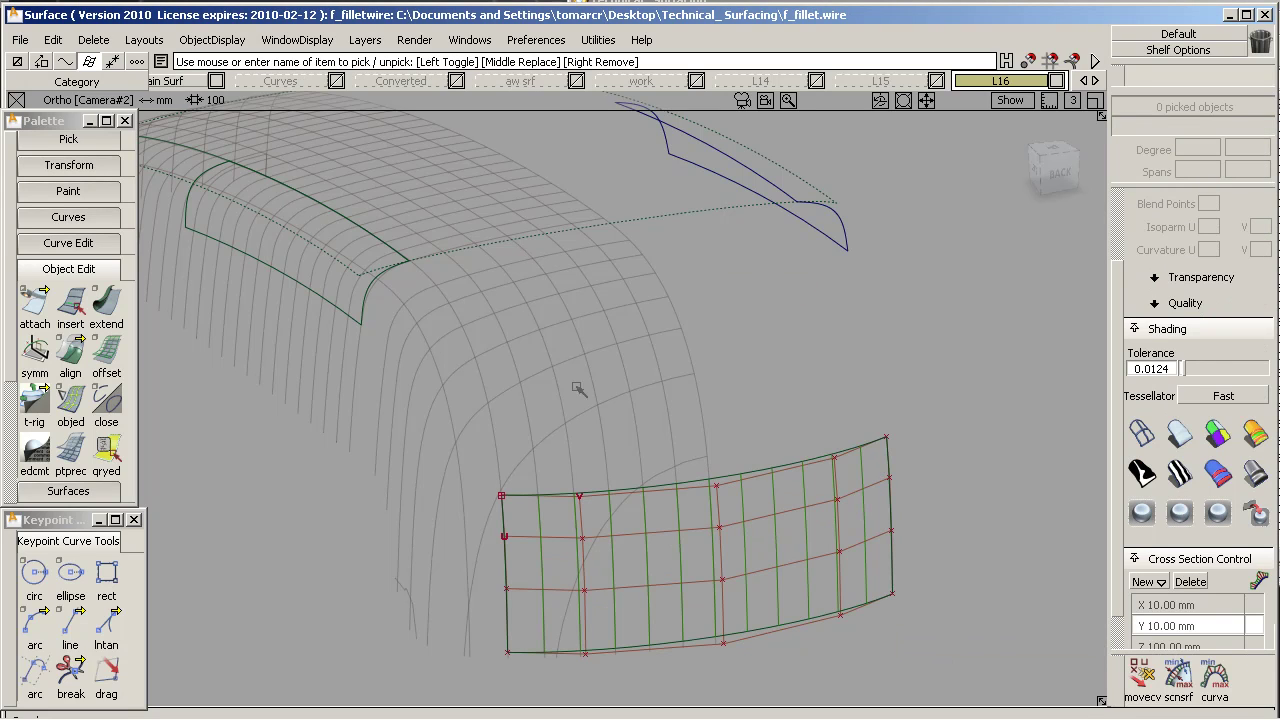
Create a blend curve from the V=0 edge end of fillet_piece#3 to the rear end surface's upper corner on the same side
ctrl+shift+drag(480, 329, 400, 330)
click(134, 520)
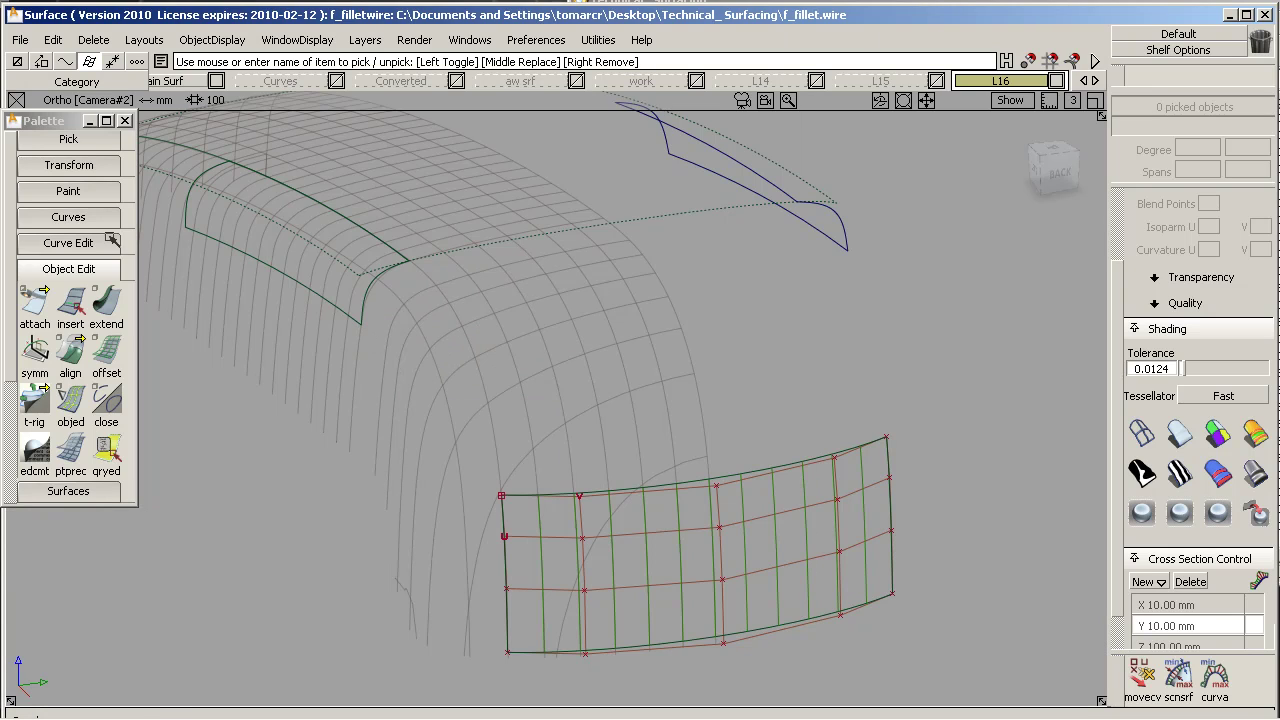
click(97, 267)
click(87, 221)
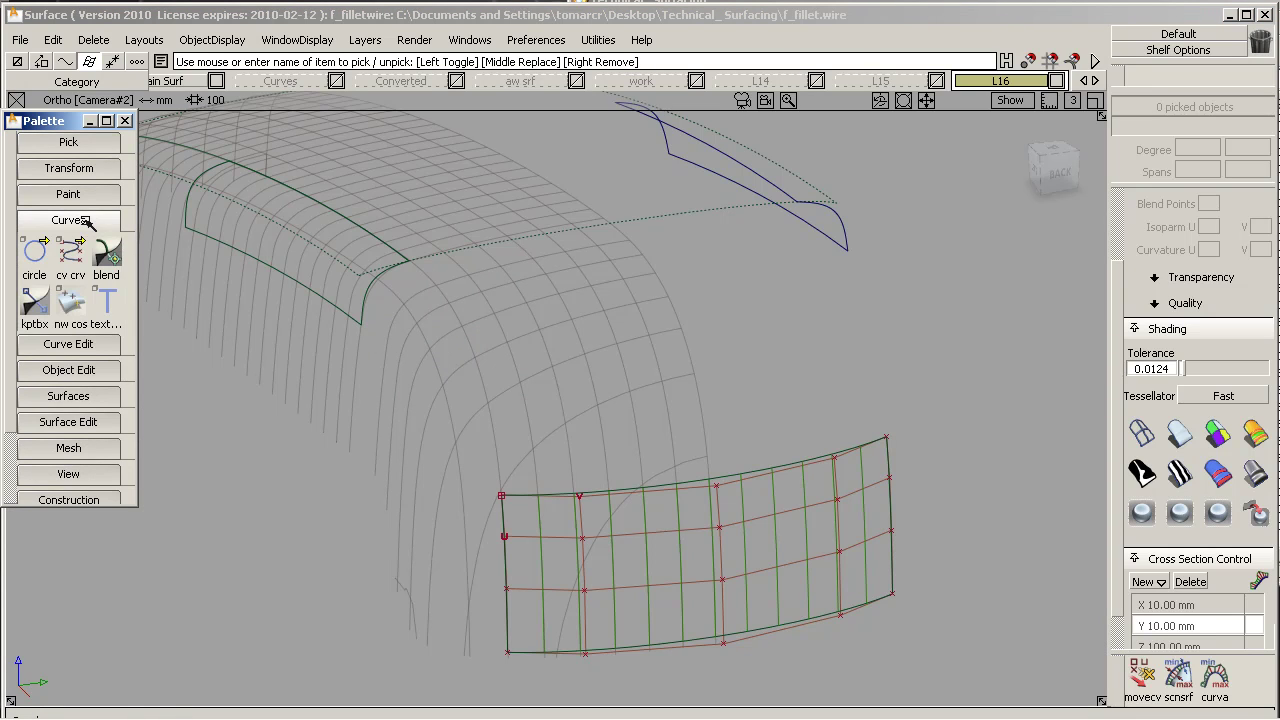
click(106, 252)
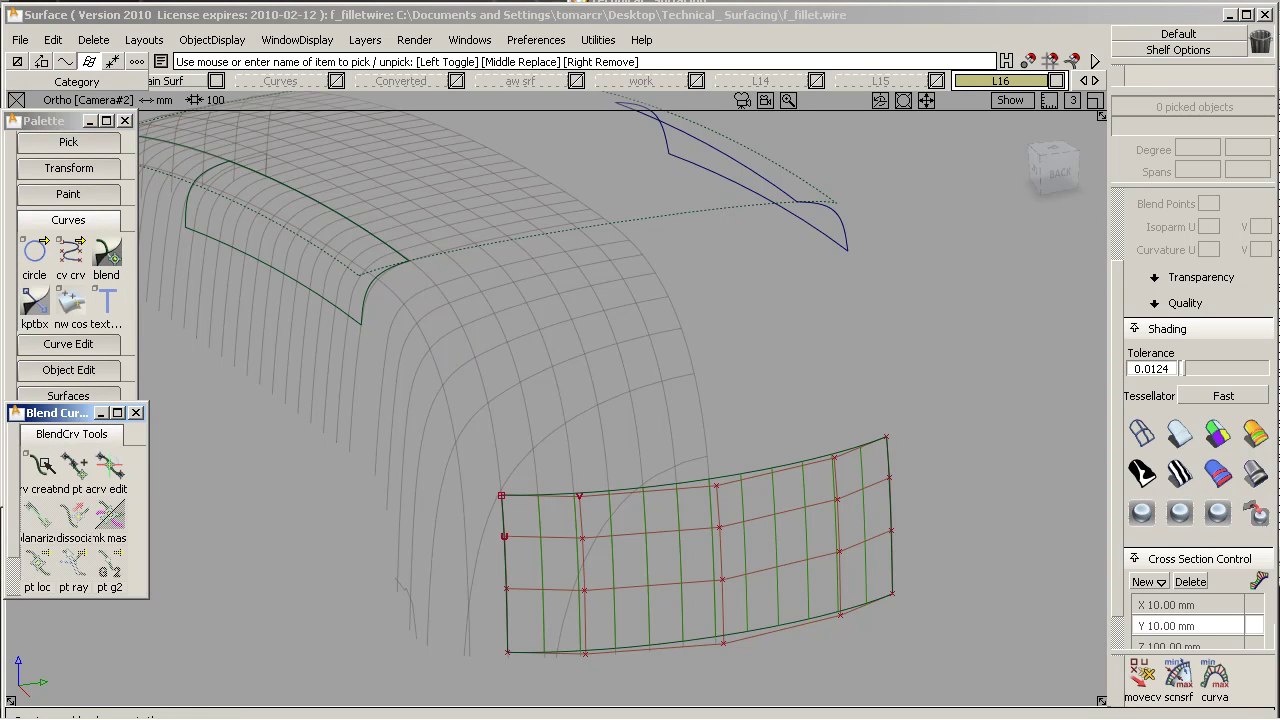
click(38, 466)
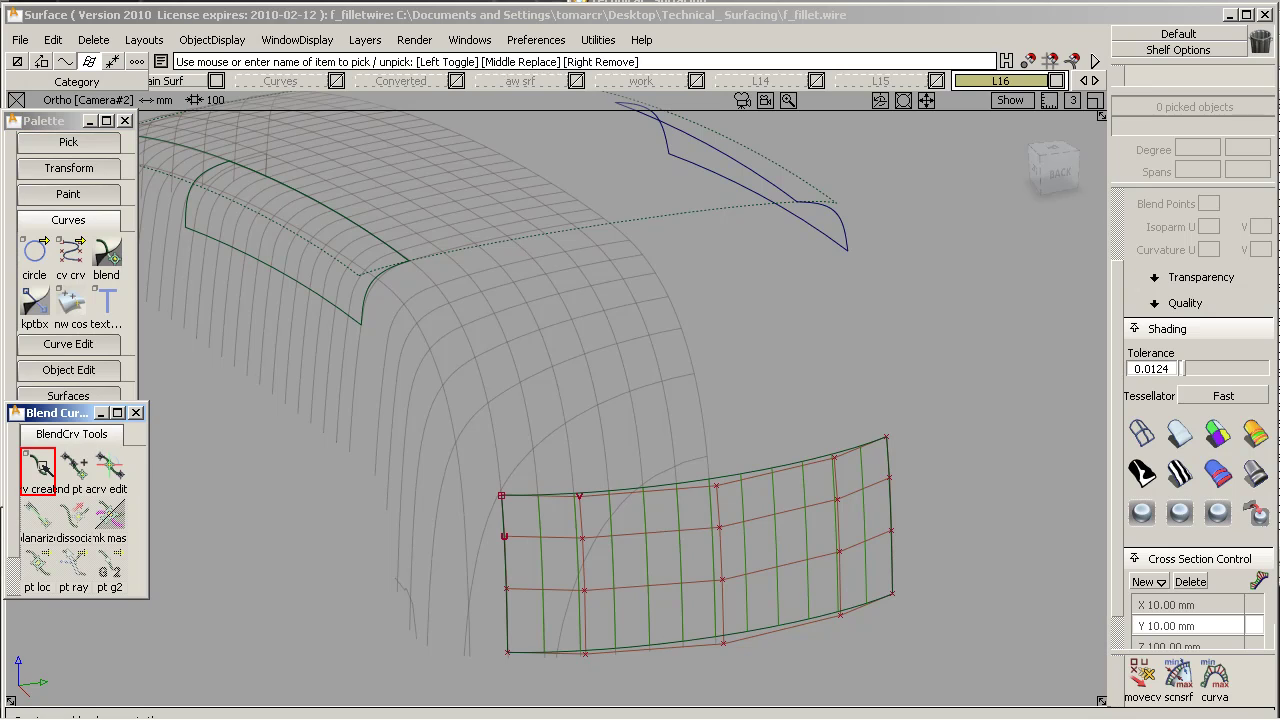
click(400, 258)
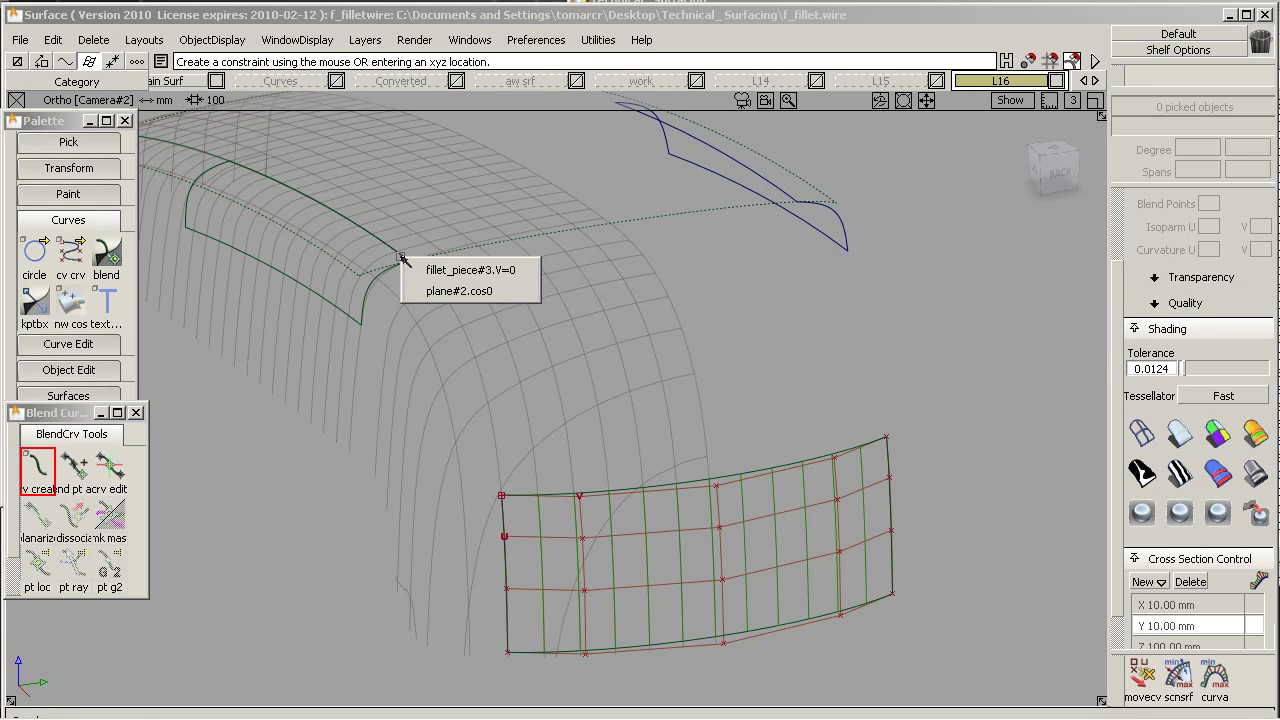
click(512, 272)
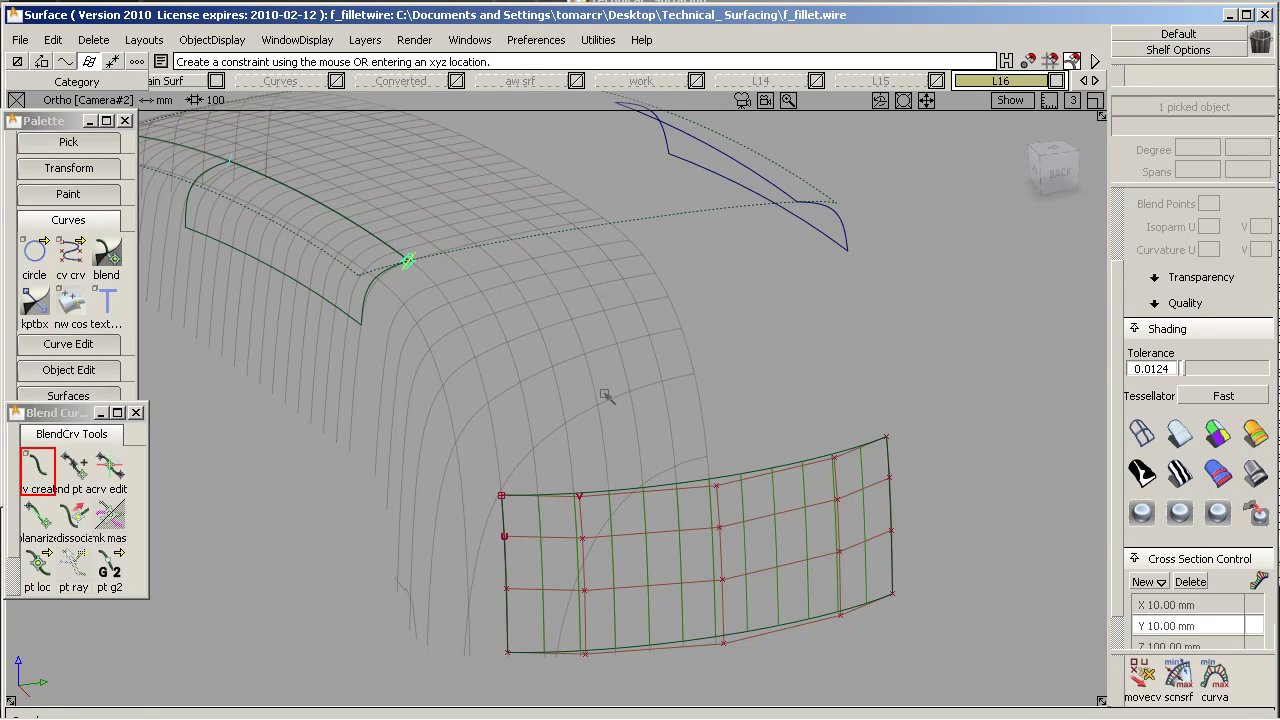
click(501, 496)
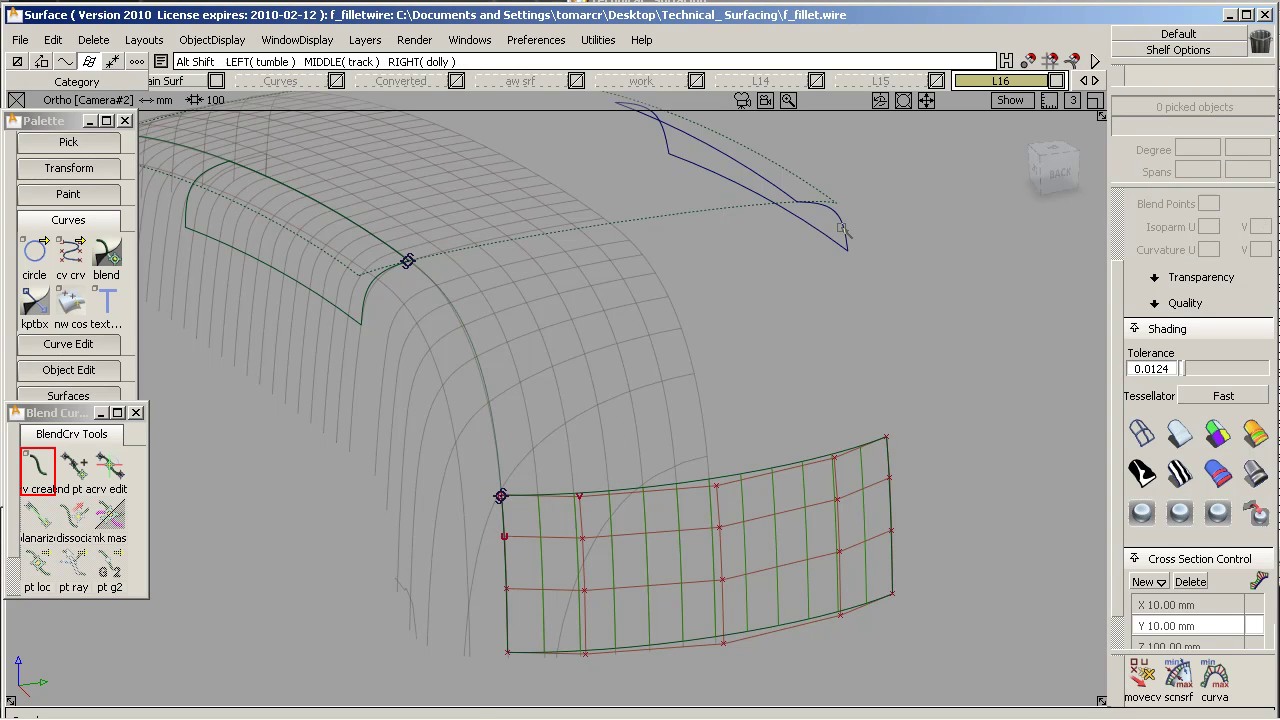
Create a second blend curve from the symmetric fillet's edge end to the rear end surface's opposite upper corner
alt+shift+drag(842, 228, 745, 270)
click(746, 275)
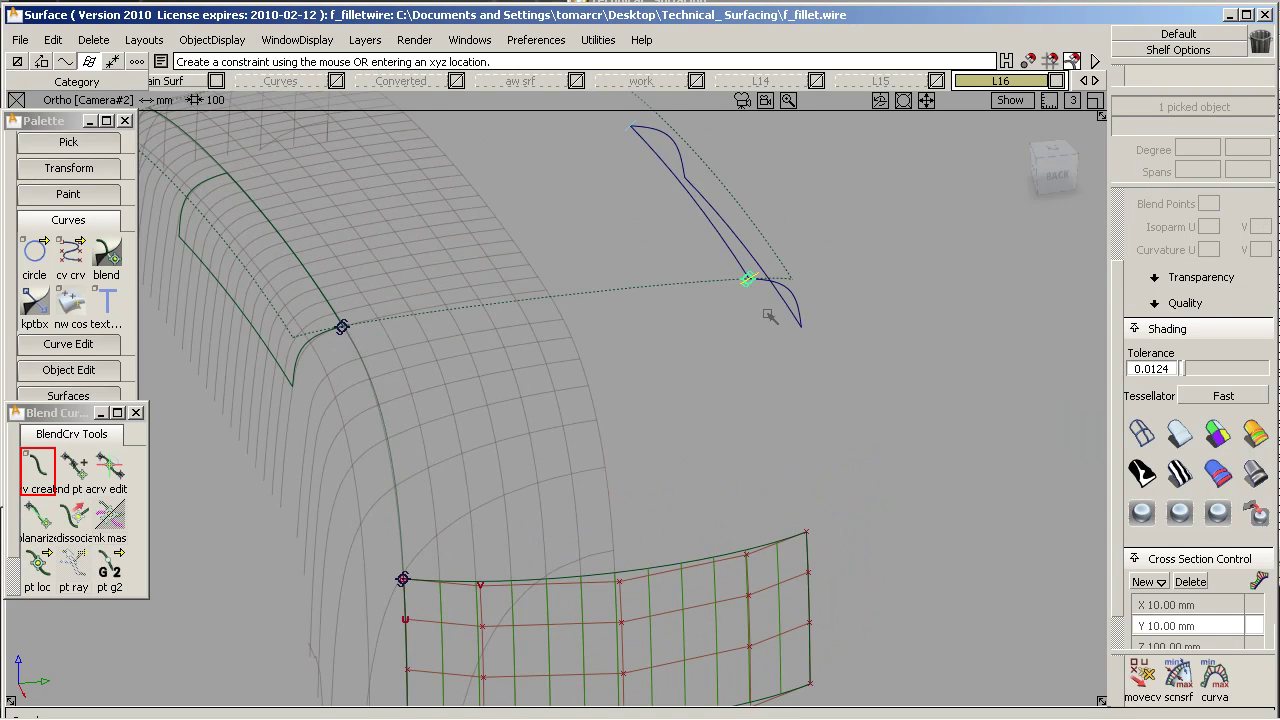
click(806, 533)
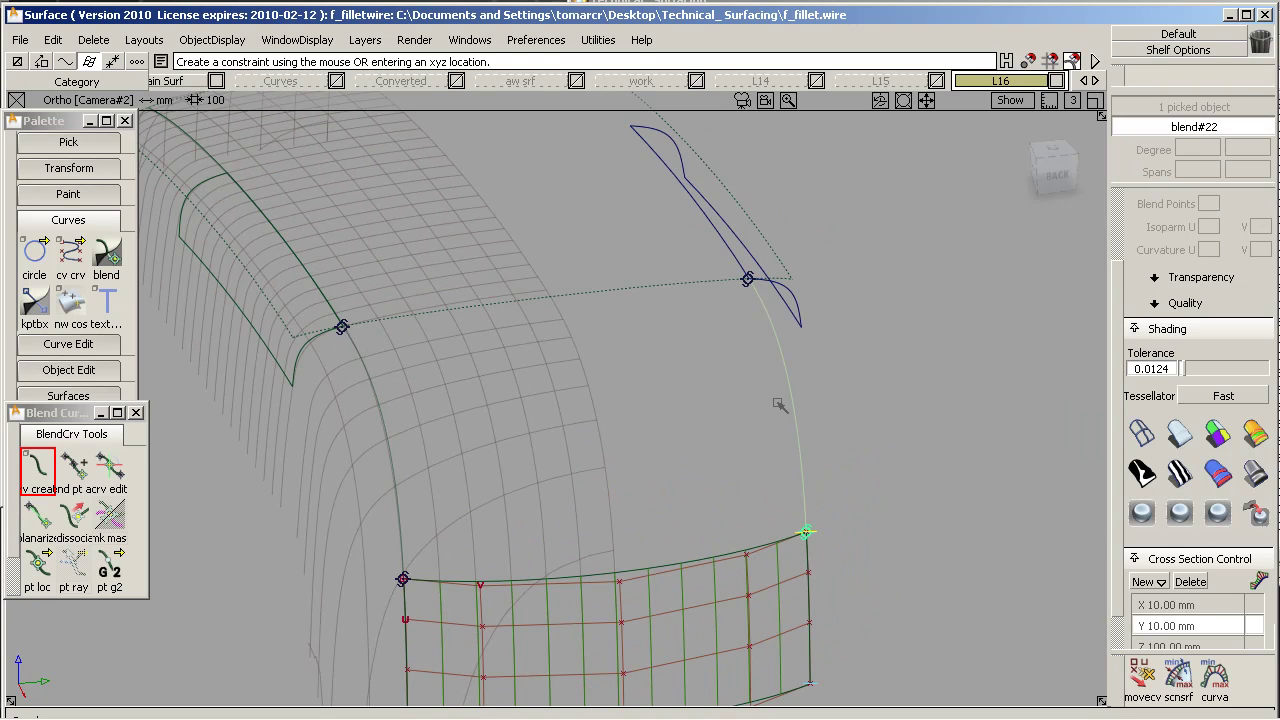
Set G2 continuity on the upper end points of both blend curves, where they meet the fillet edges
alt+shift+drag(647, 340, 455, 391)
click(110, 468)
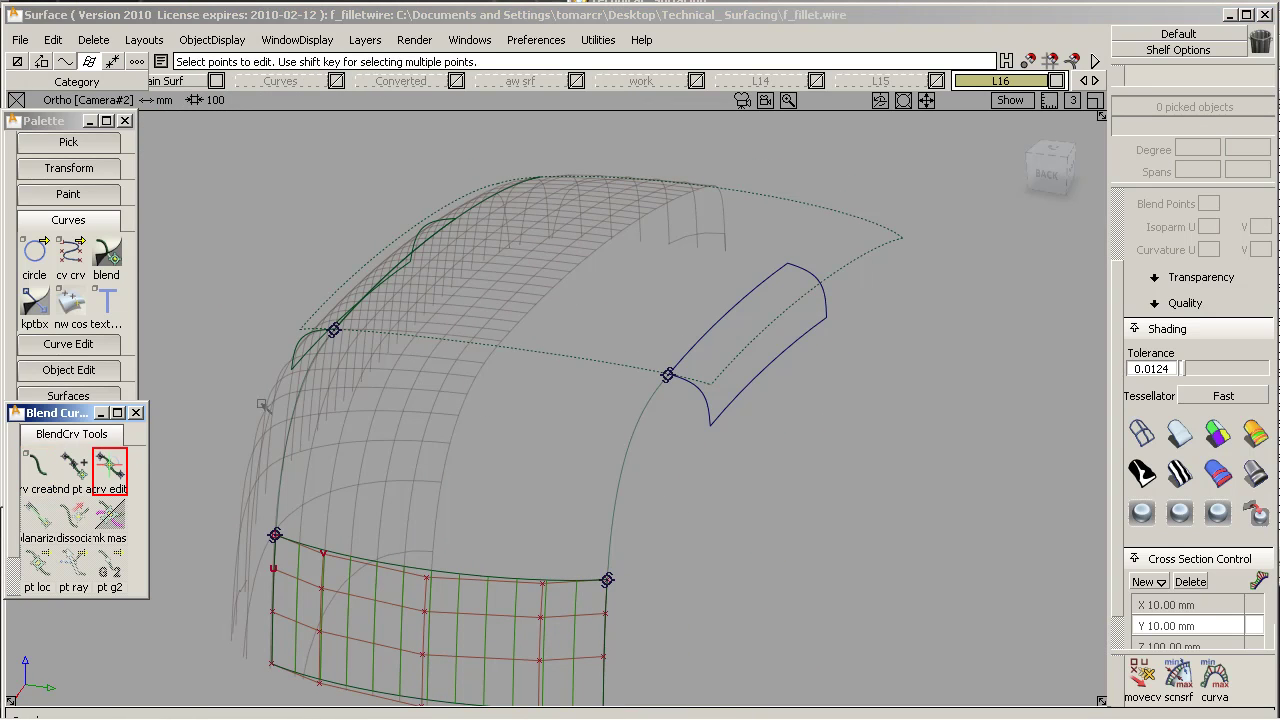
click(335, 330)
alt+shift+drag(400, 374, 436, 415)
click(108, 566)
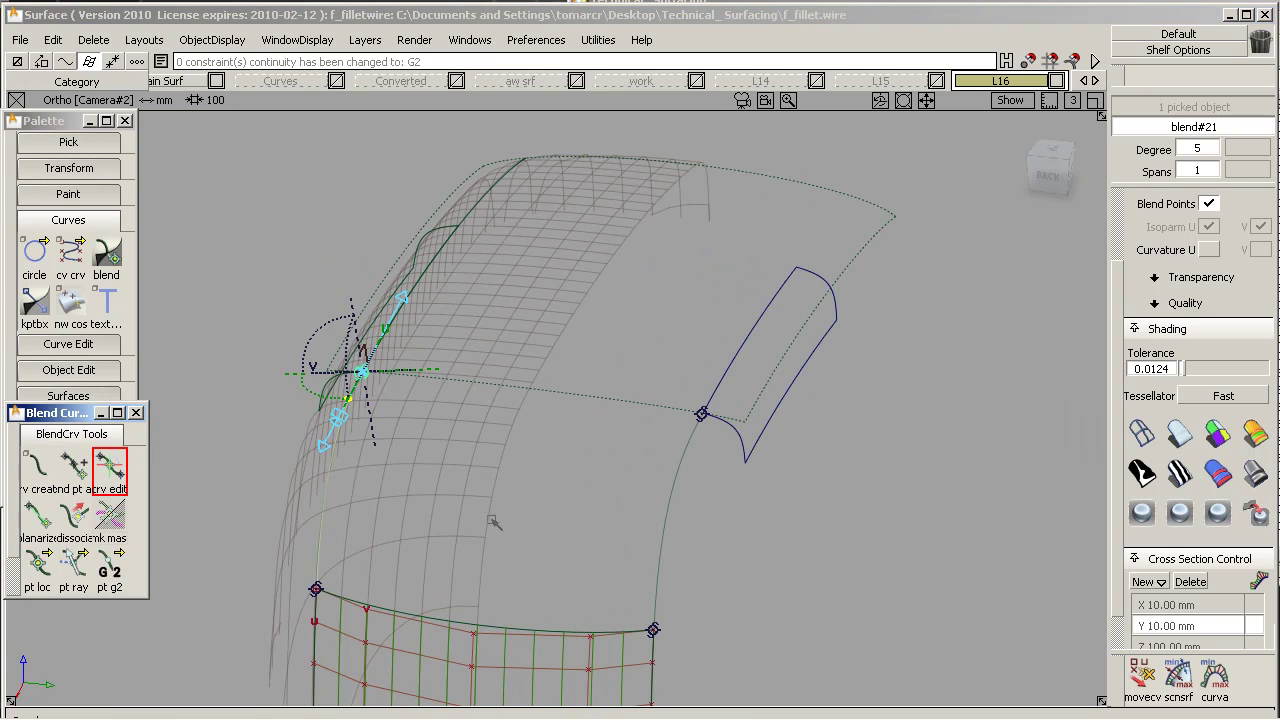
click(703, 414)
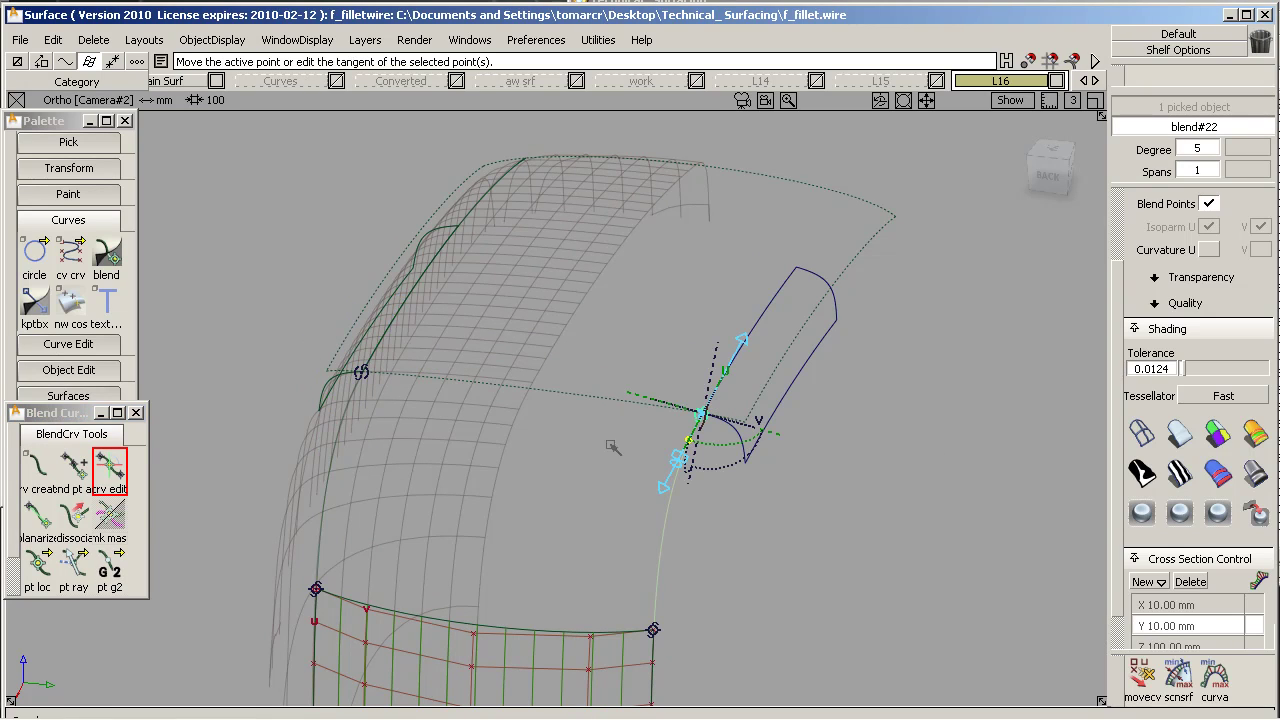
click(110, 570)
Set G2 continuity on the lower end points of both blend curves, where they meet the rear end surface
alt+shift+middle_drag(541, 447, 541, 342)
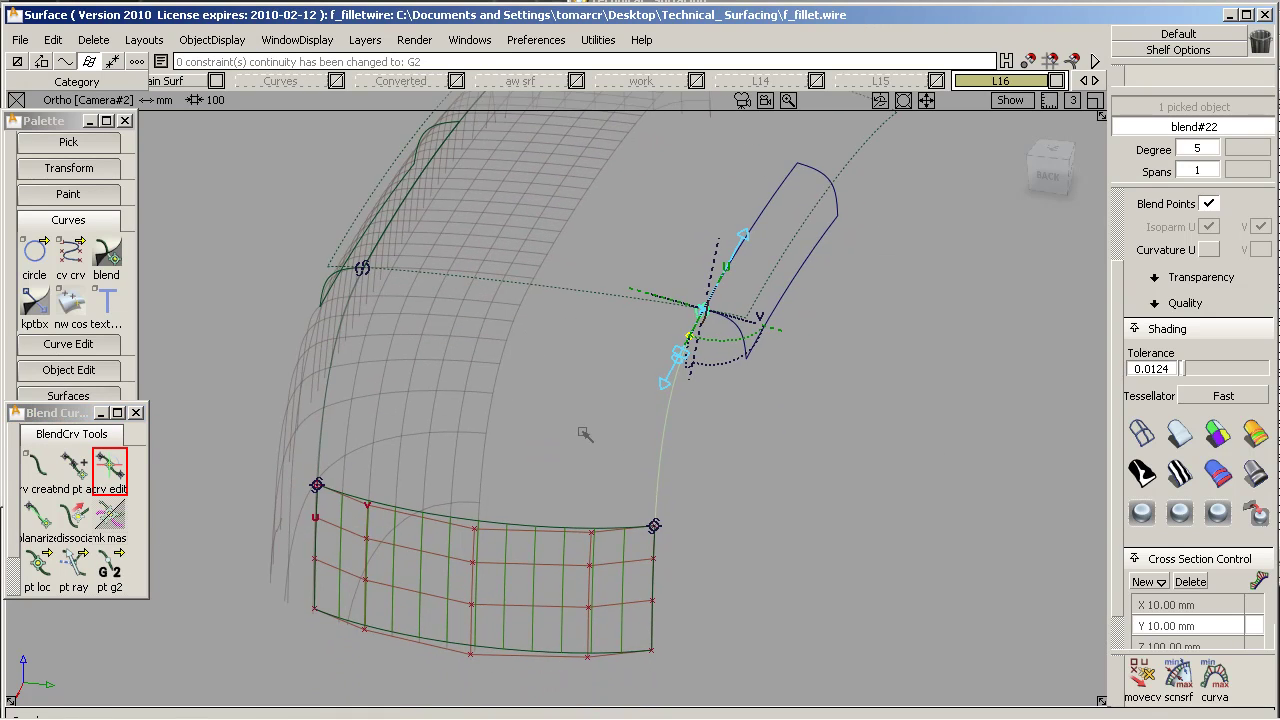
click(654, 524)
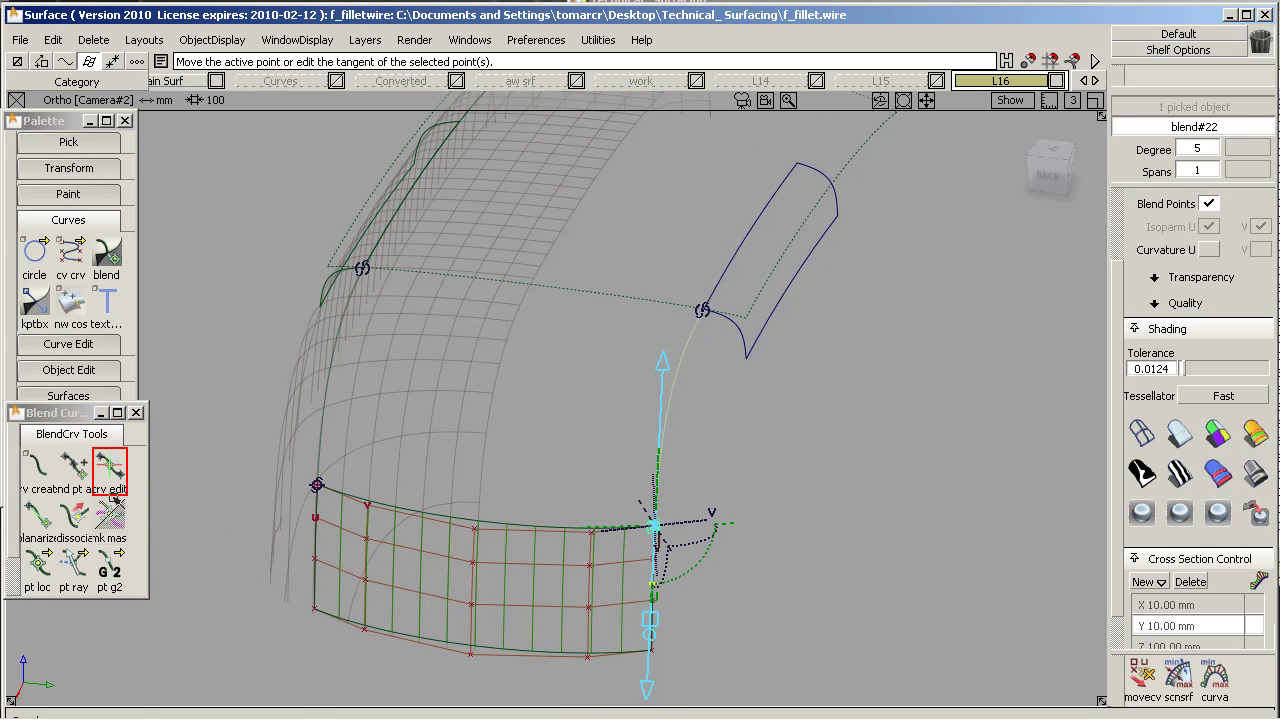
click(112, 567)
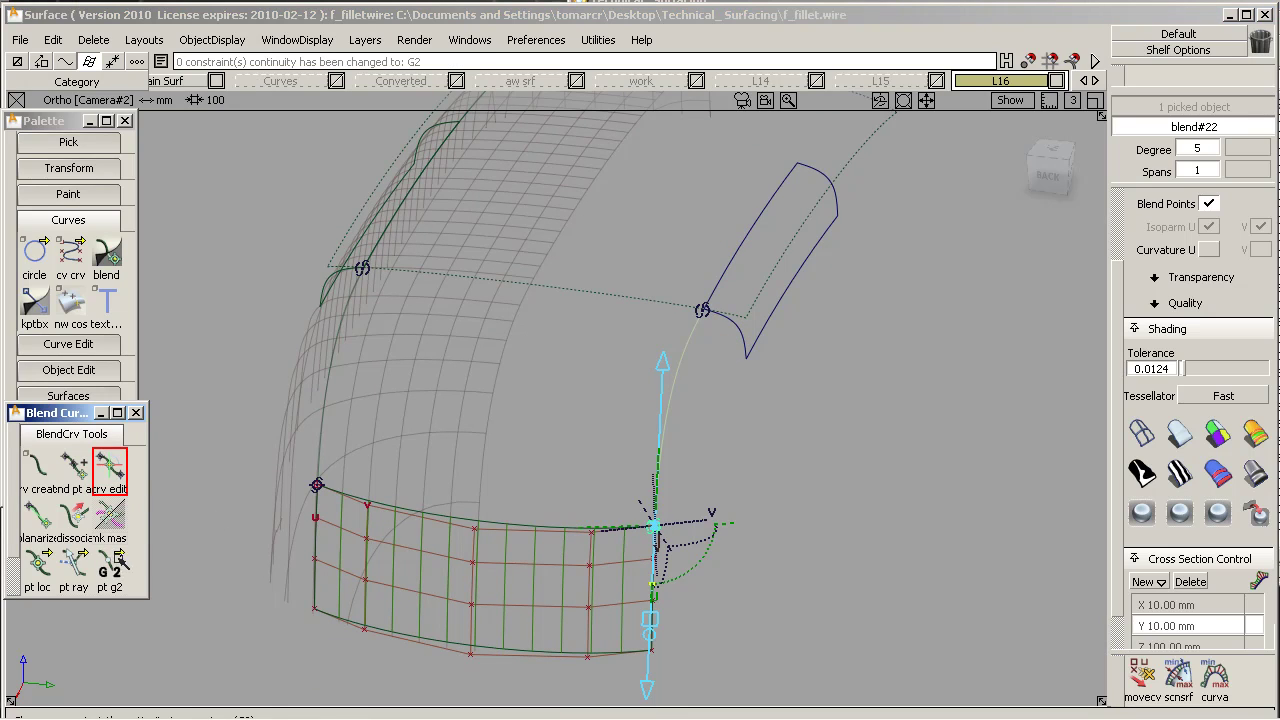
click(316, 487)
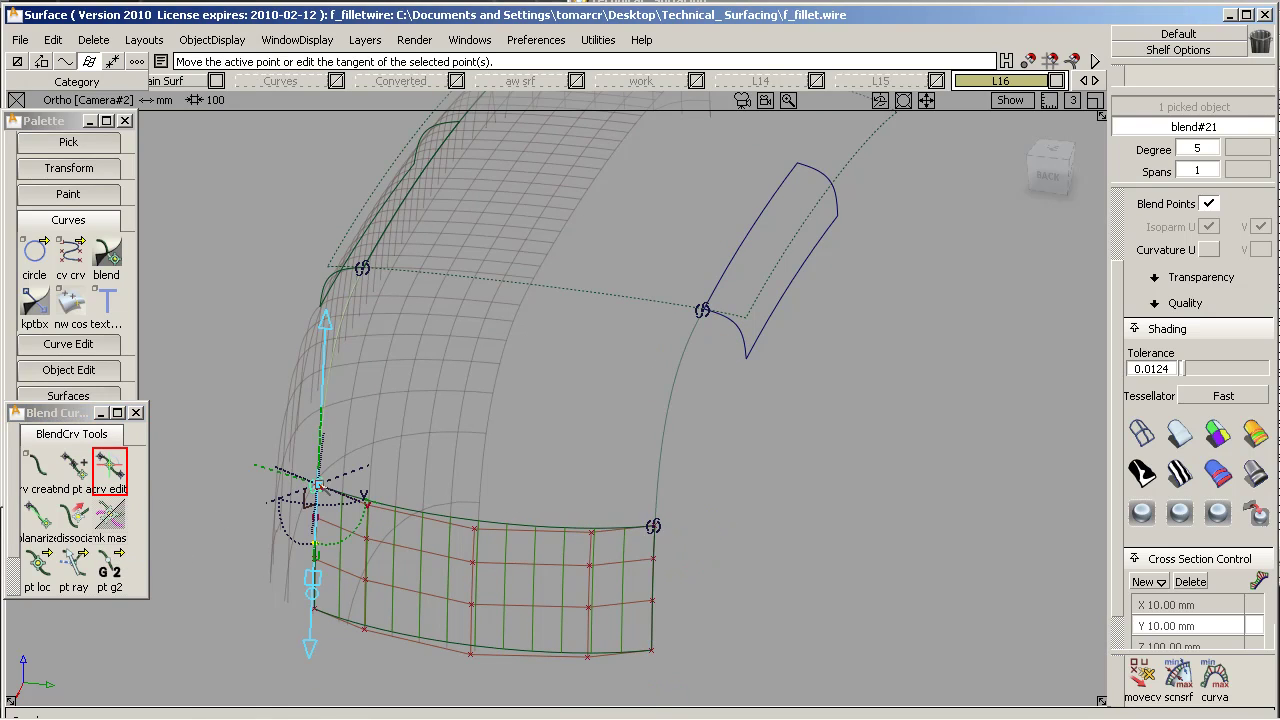
click(105, 553)
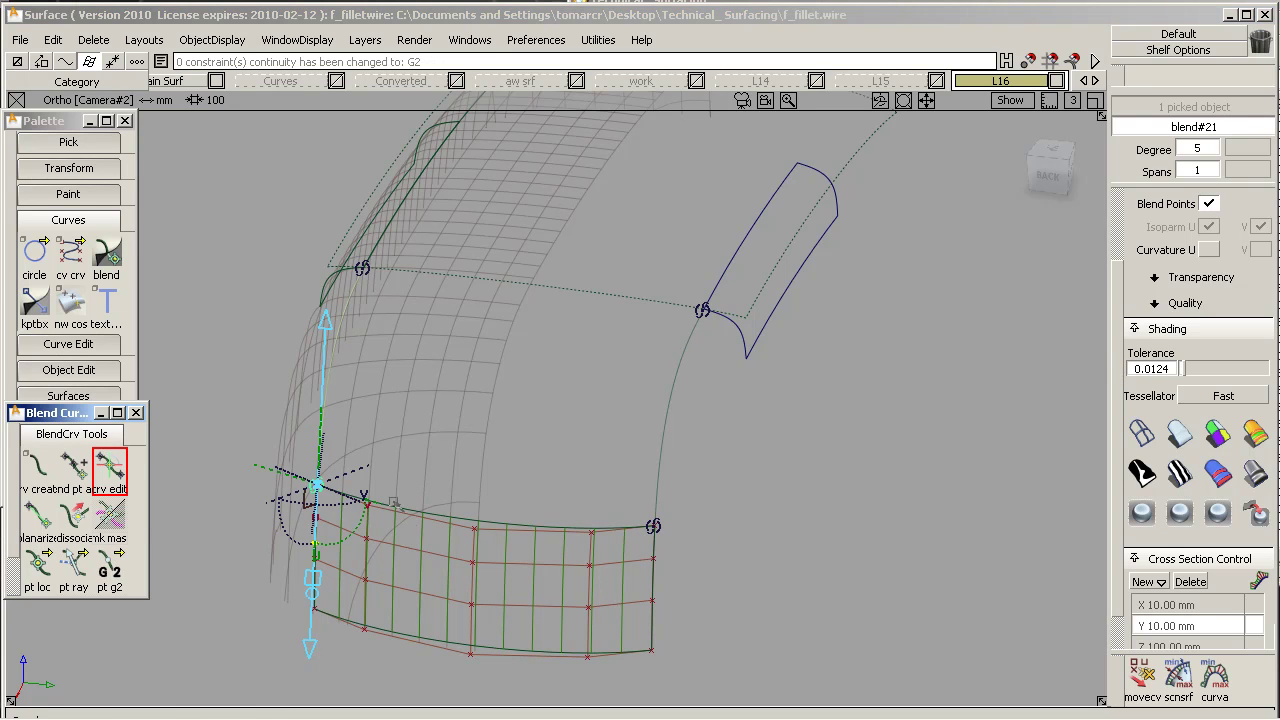
ctrl+shift+drag(431, 535, 443, 354)
Start a Square surface for the rear blend area and set the continuity of all four boundaries to Fixed
alt+shift+right_drag(443, 354, 534, 370)
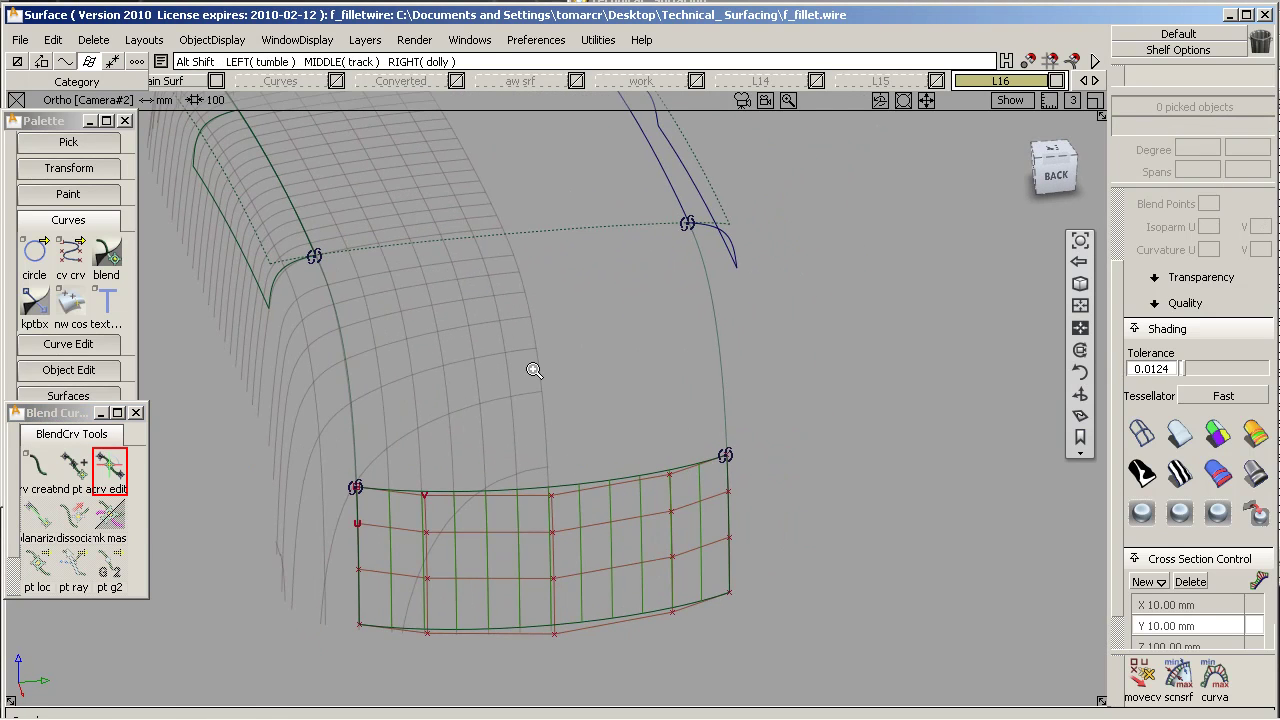
click(137, 412)
click(107, 226)
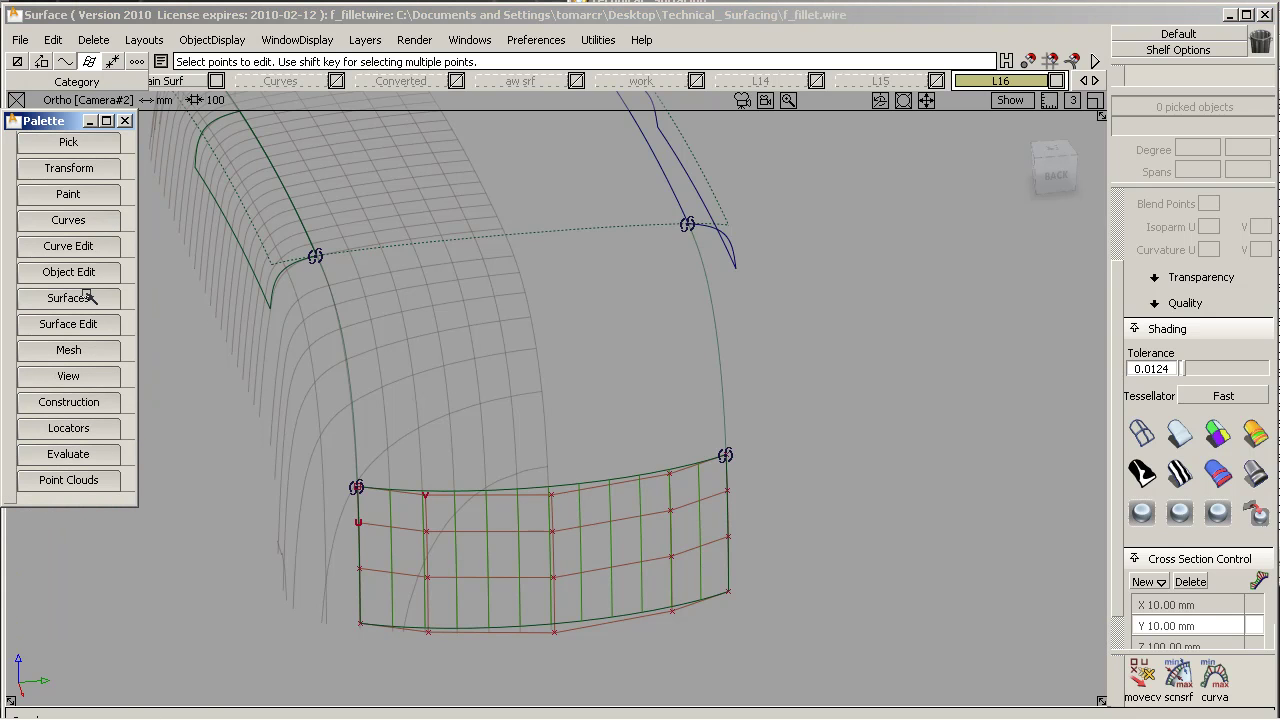
click(91, 296)
click(106, 300)
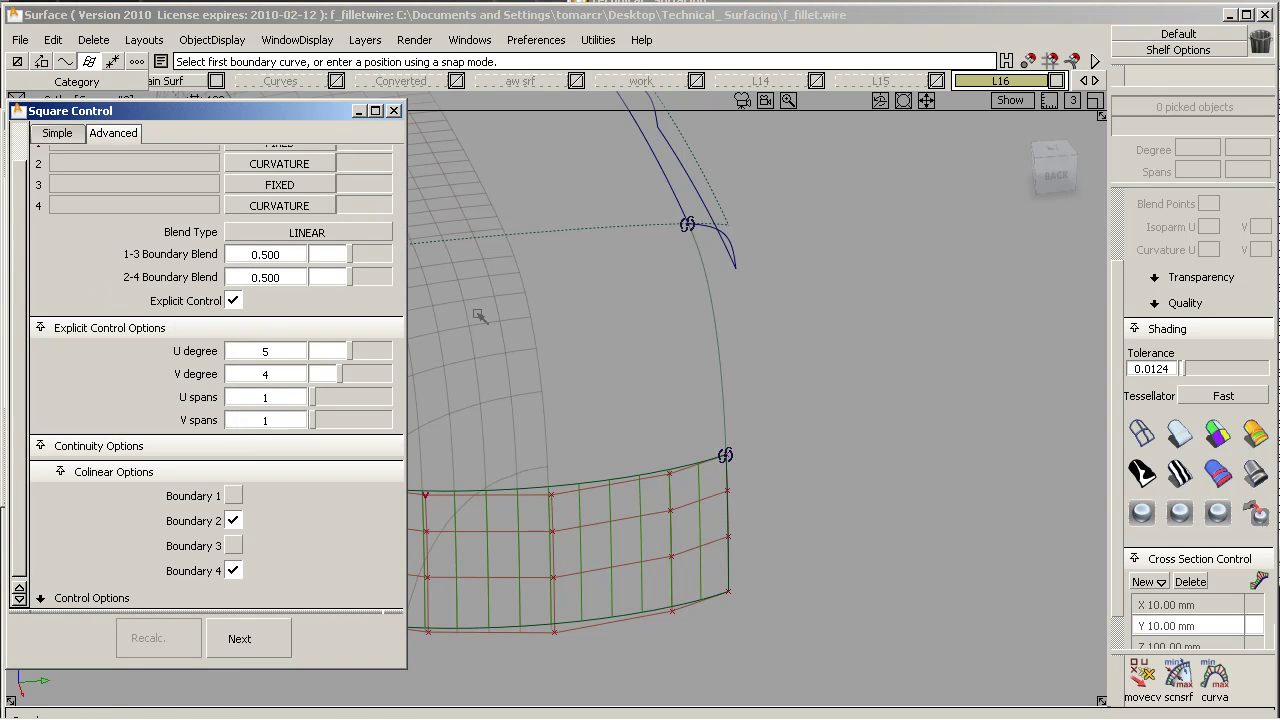
alt+shift+middle_drag(478, 315, 672, 311)
click(281, 161)
click(283, 182)
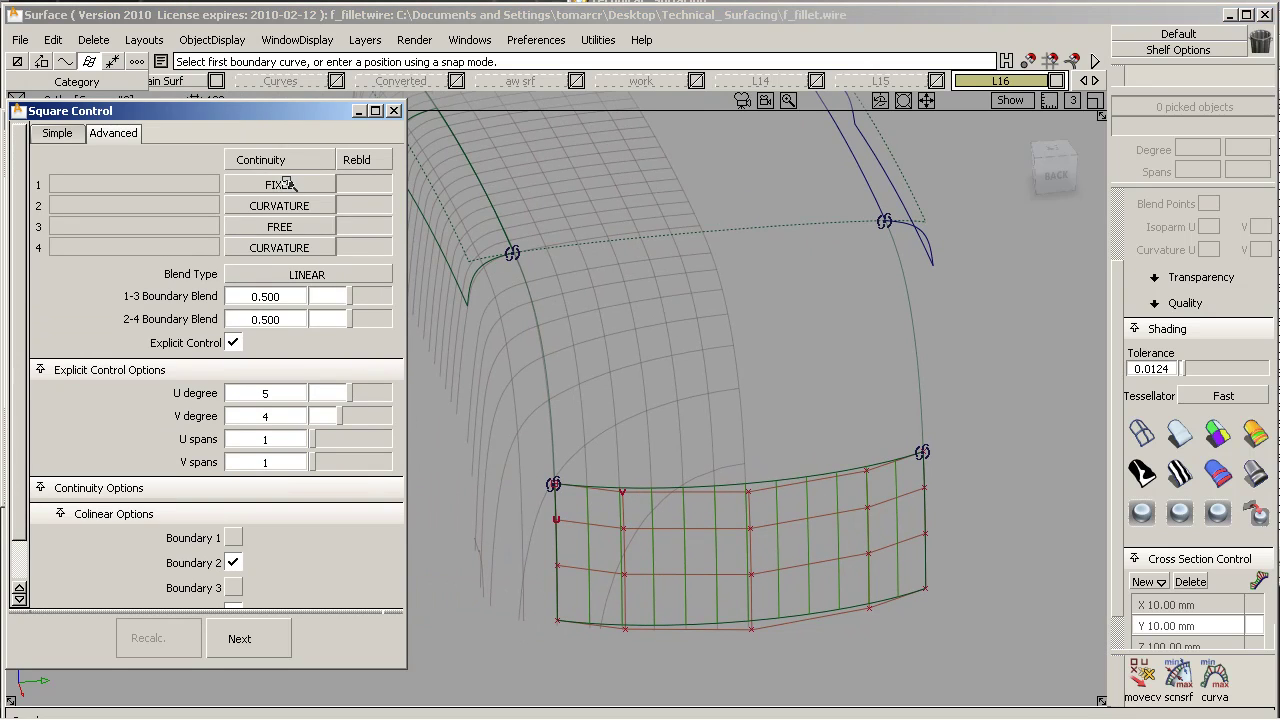
click(282, 161)
click(276, 309)
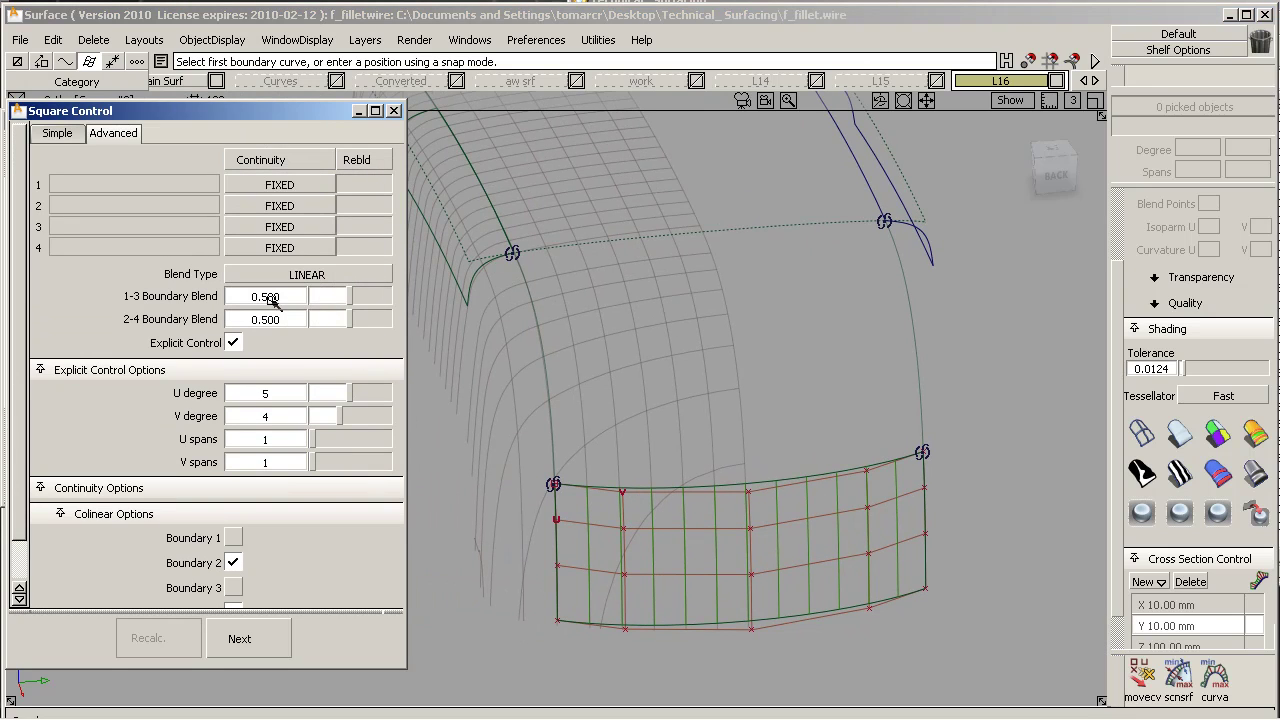
Turn off Explicit Control and the colinear options for boundaries 2 and 4 of the Square tool
click(235, 343)
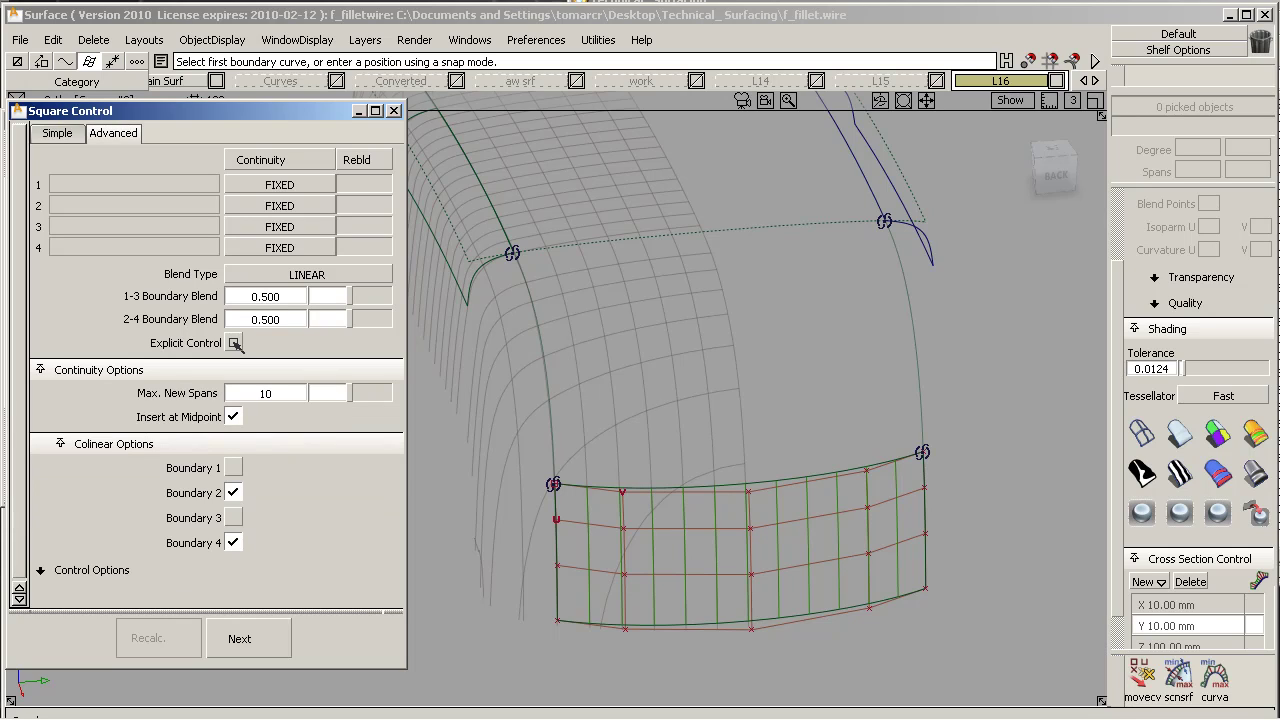
click(234, 493)
click(232, 543)
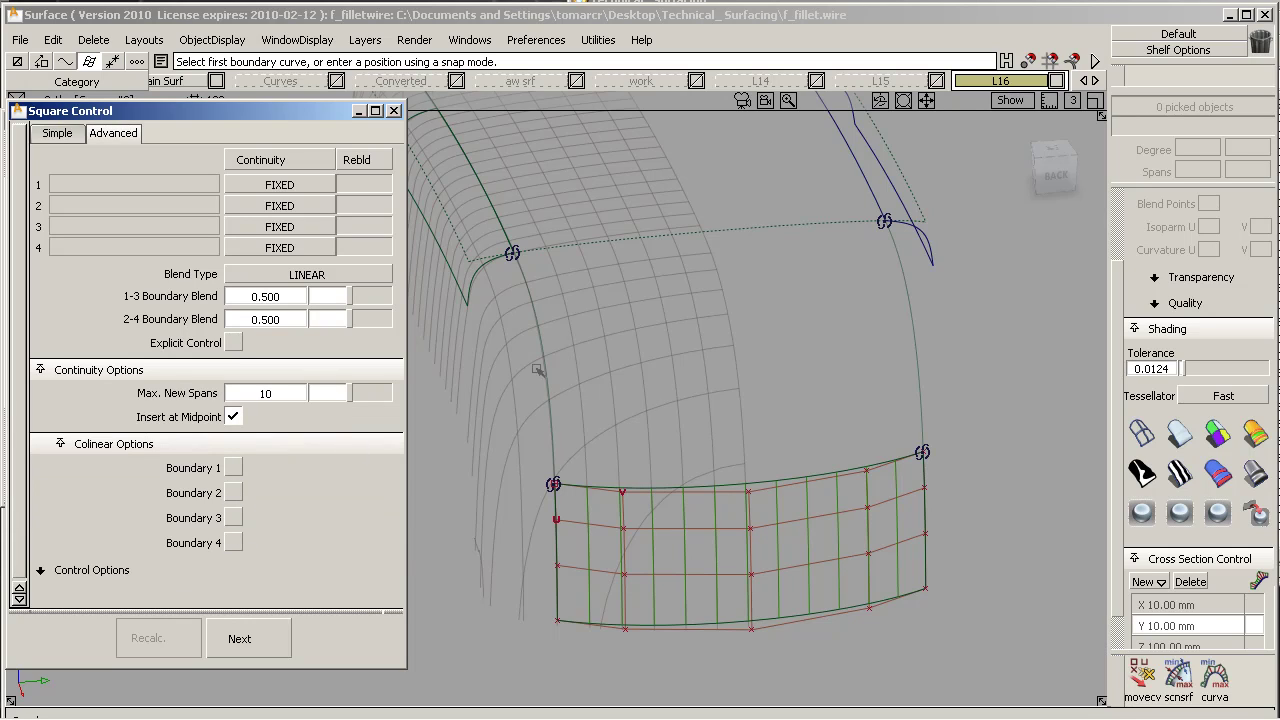
Build the square surface from the first blend curve, the top surface's rear edge, the second blend curve and the rear end surface's upper edge
click(531, 338)
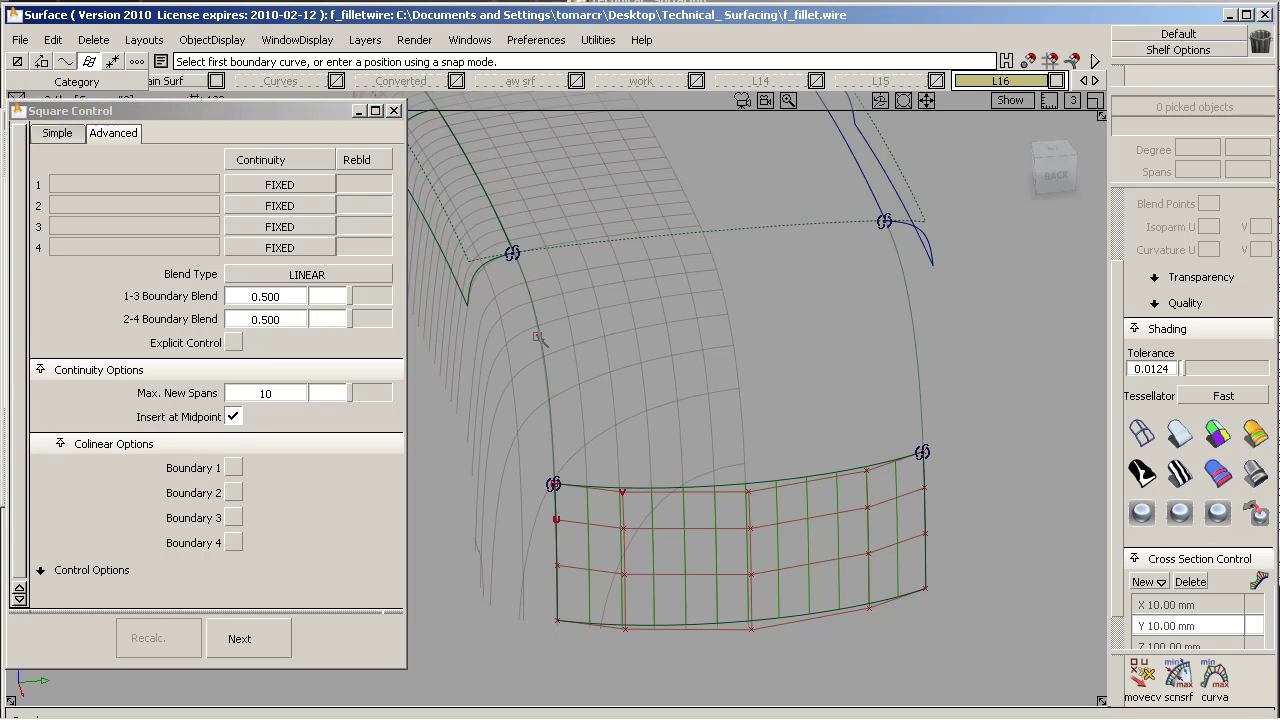
click(638, 242)
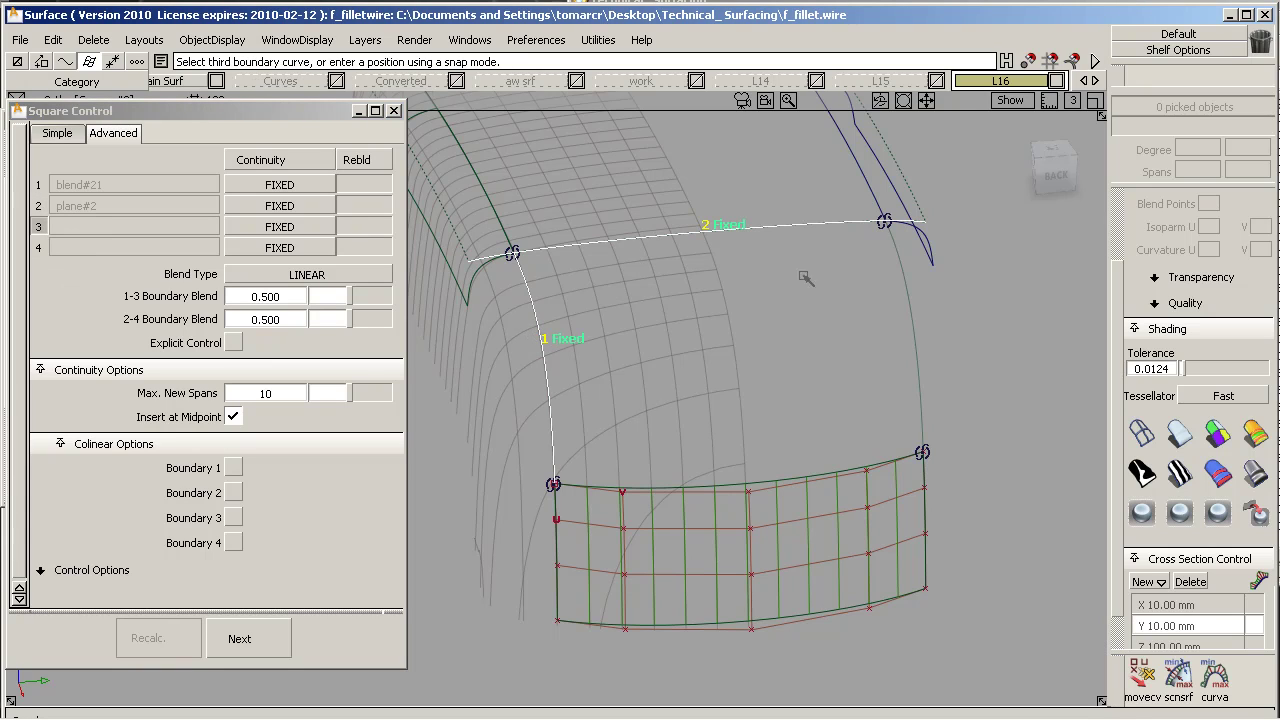
click(907, 293)
click(770, 480)
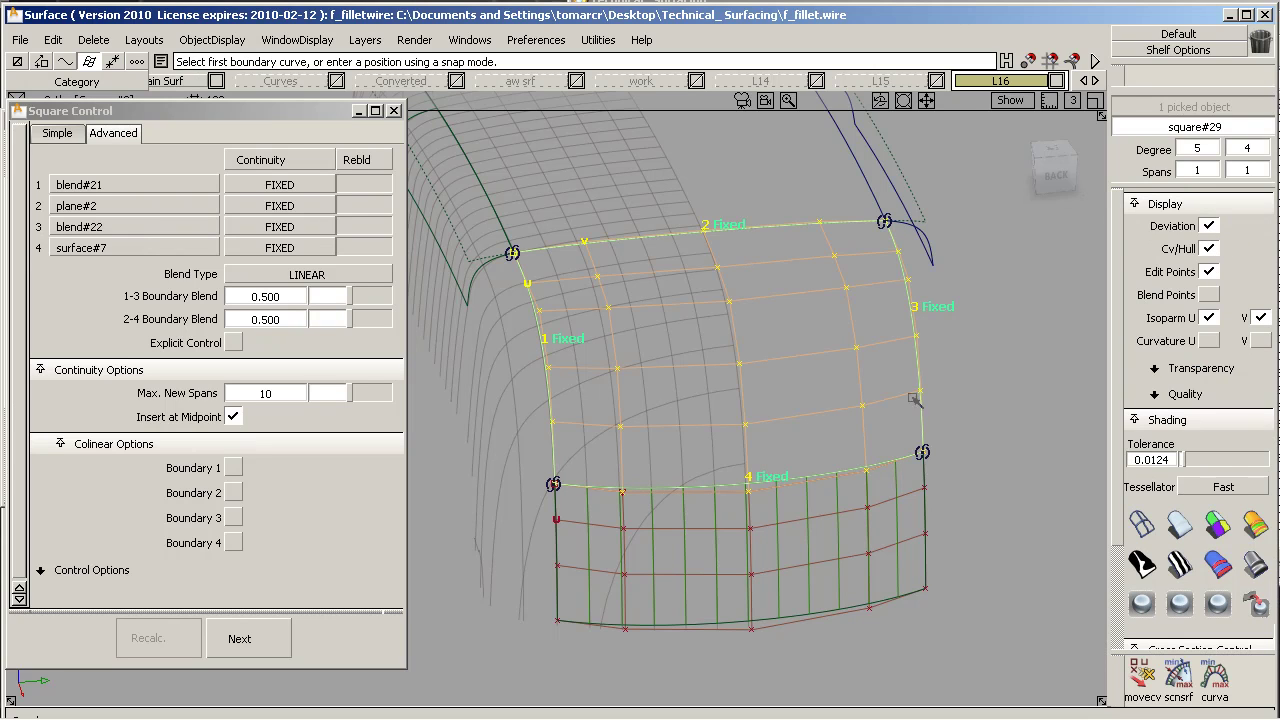
alt+shift+drag(757, 363, 814, 280)
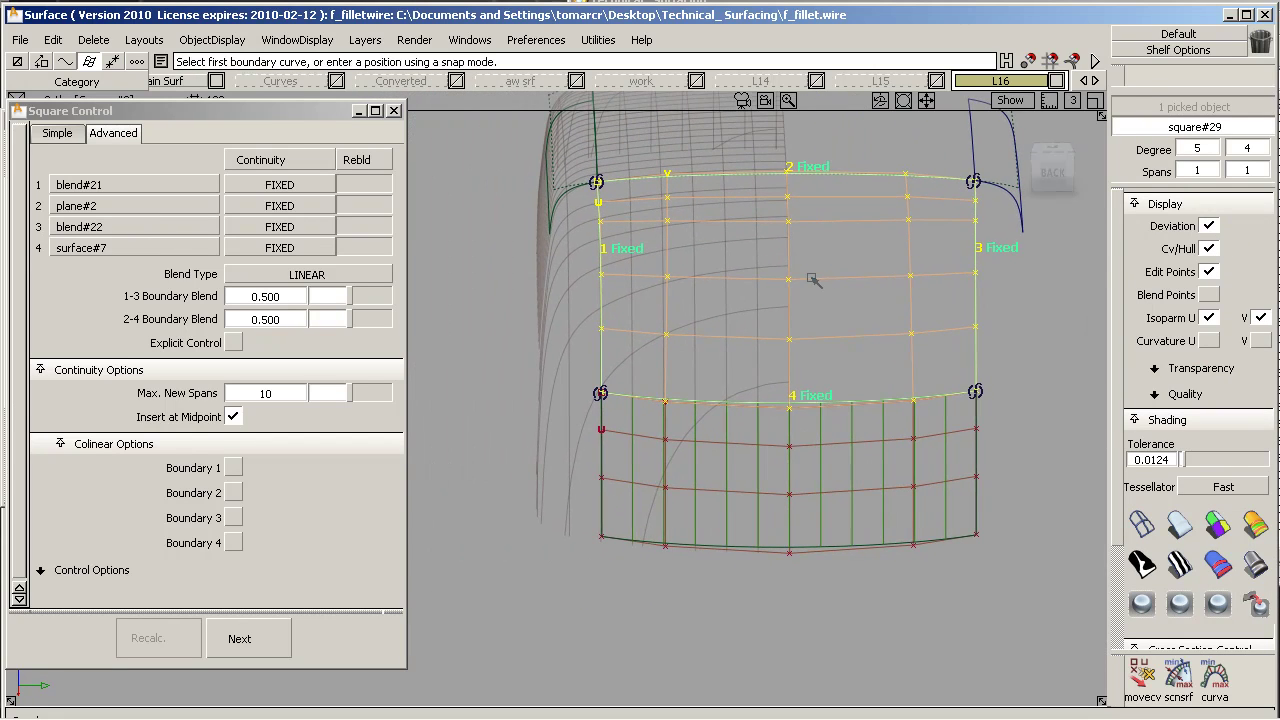
Set the square surface's boundaries 2 and 4 to Curvature continuity with the top surface and the rear end surface
click(318, 207)
click(312, 228)
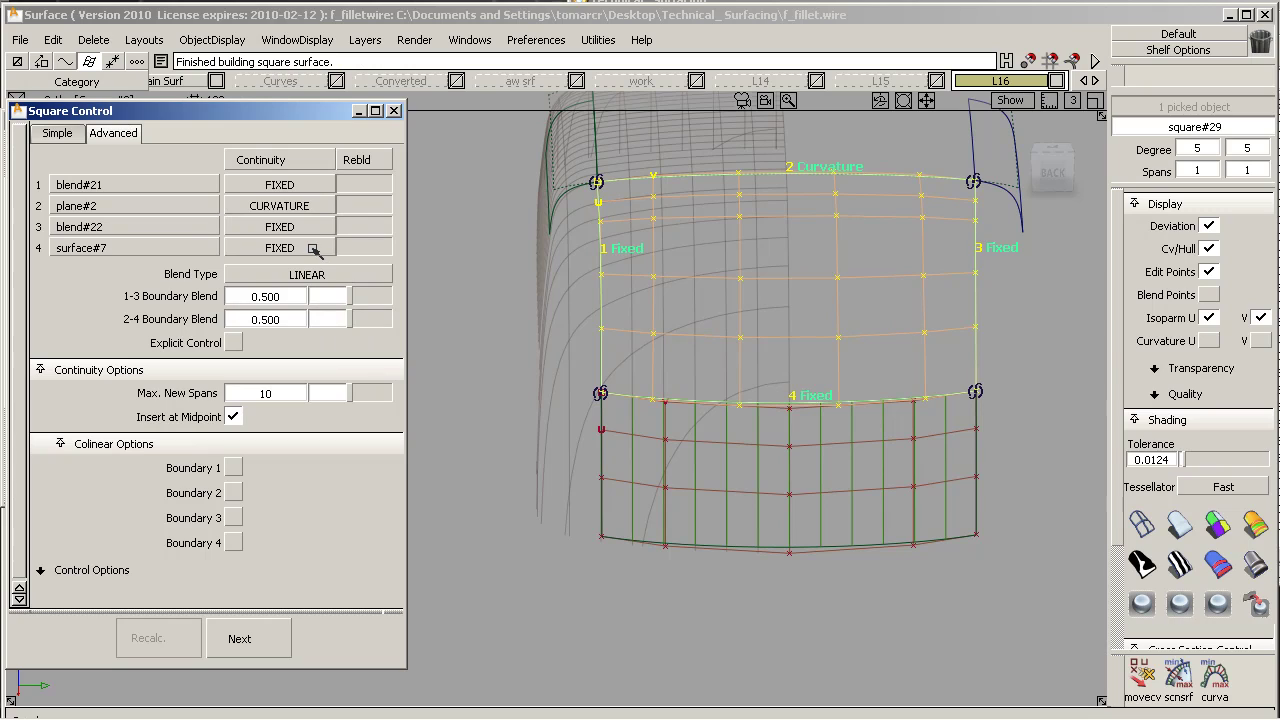
click(313, 249)
click(309, 272)
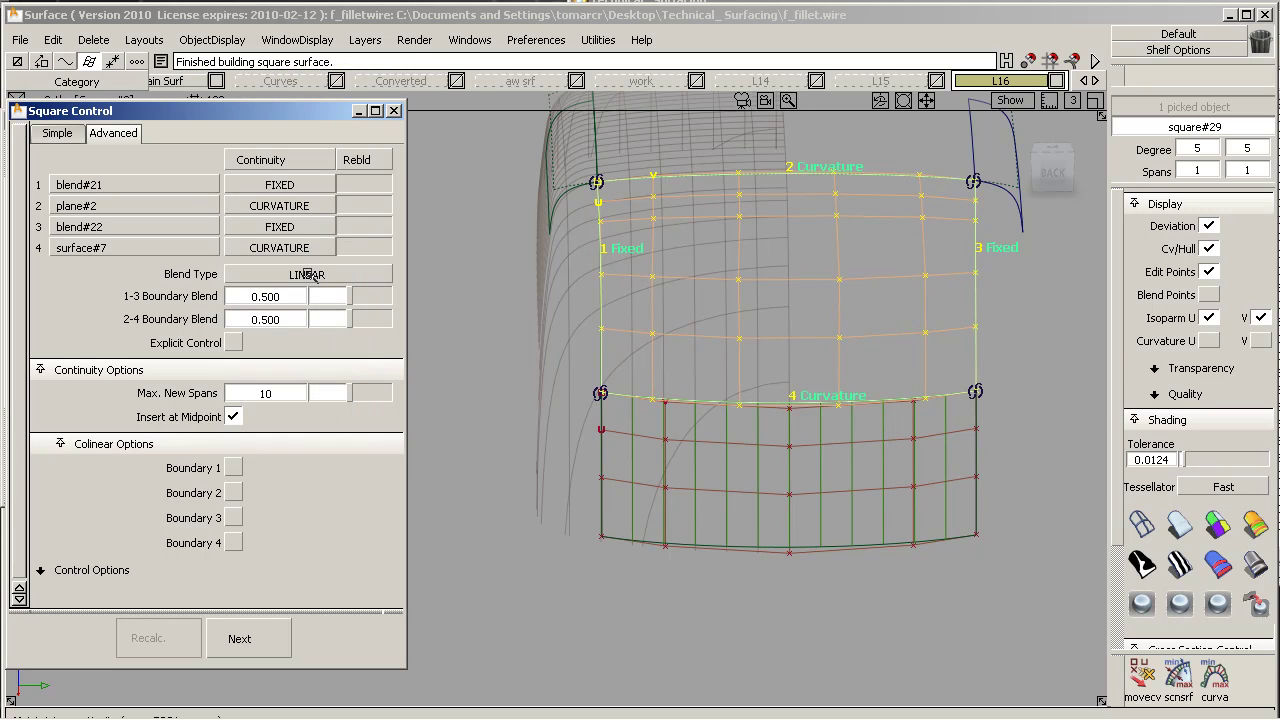
Enable Explicit Control for the square surface and turn on the colinear option for boundaries 2 and 4
click(236, 342)
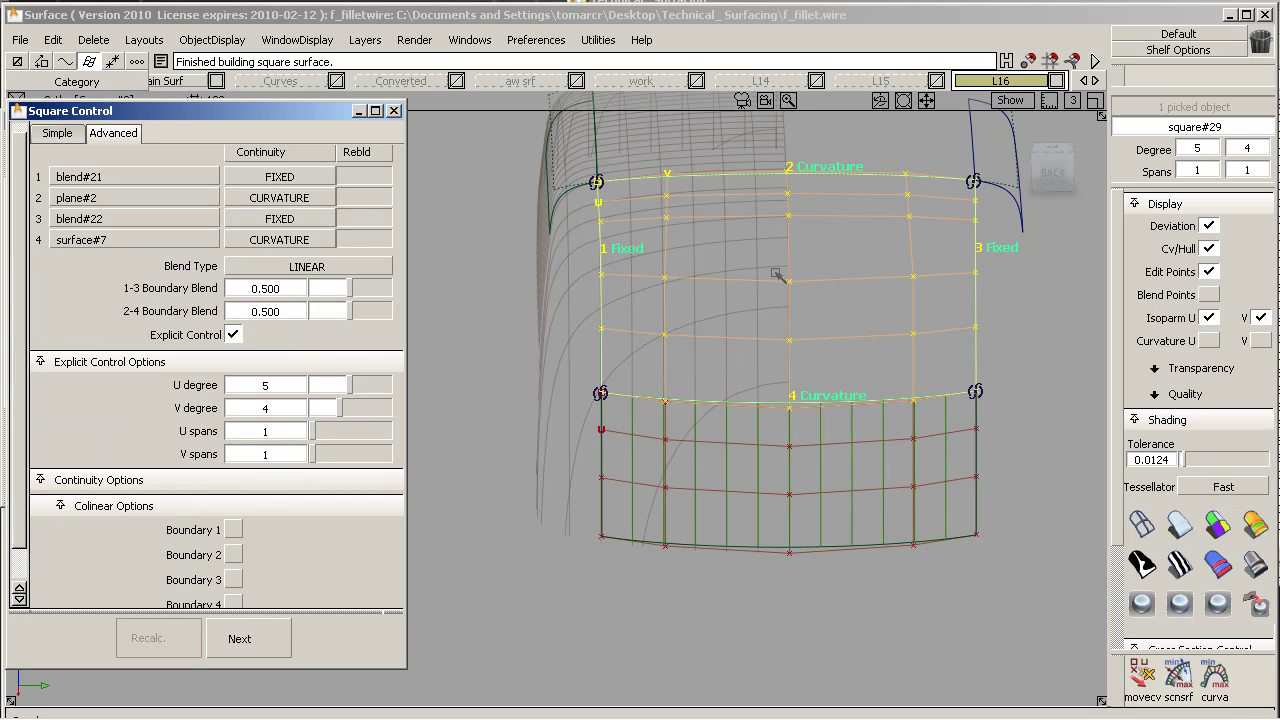
scroll(302, 538, down, 1)
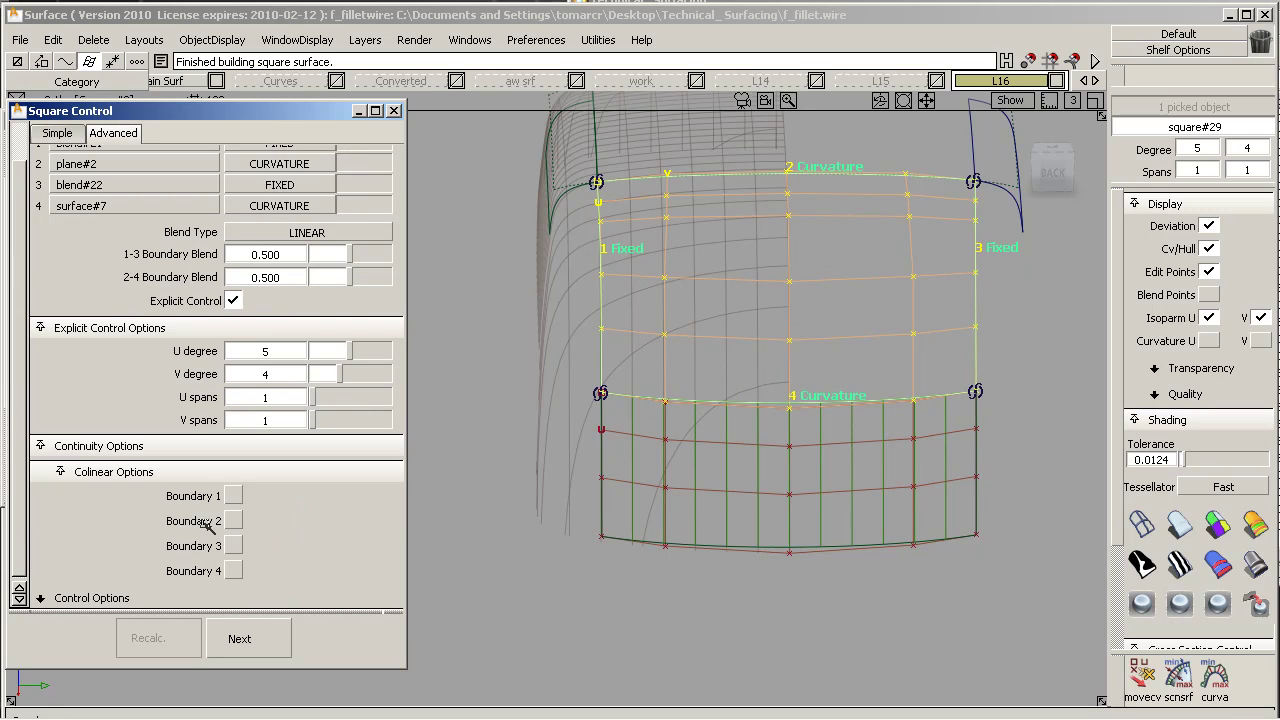
click(233, 520)
click(235, 569)
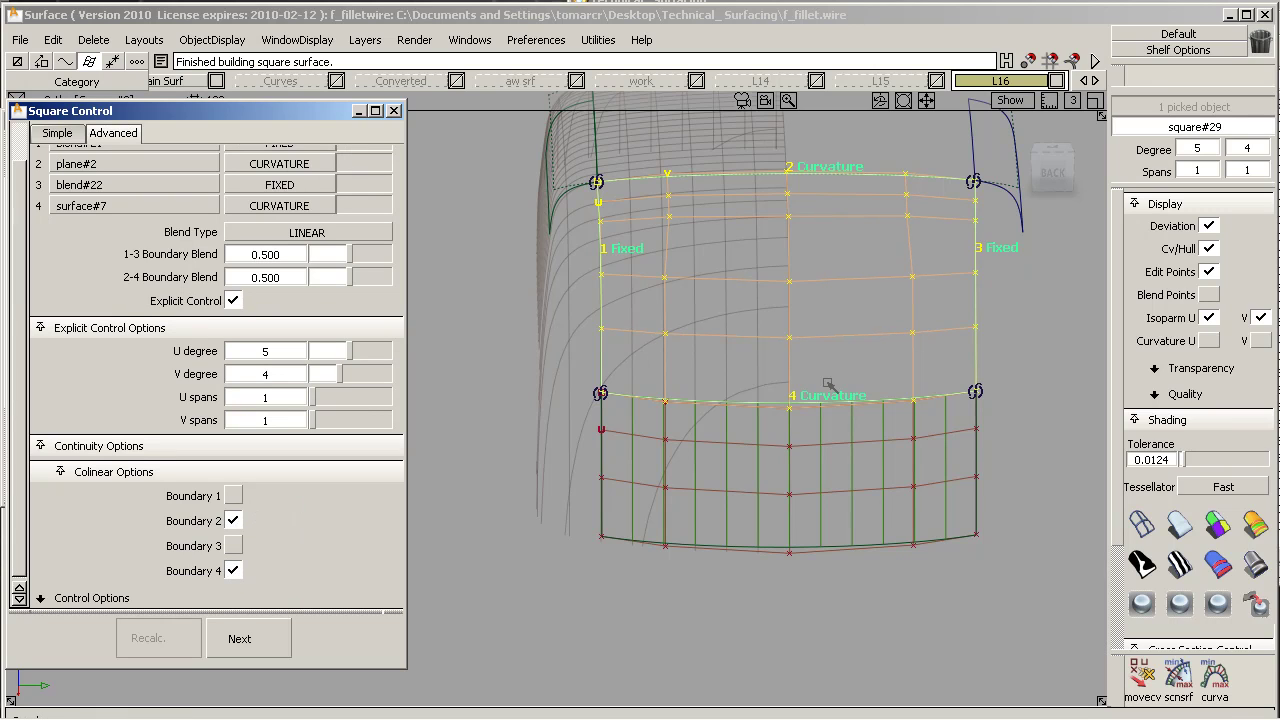
click(836, 310)
alt+shift+drag(803, 317, 797, 286)
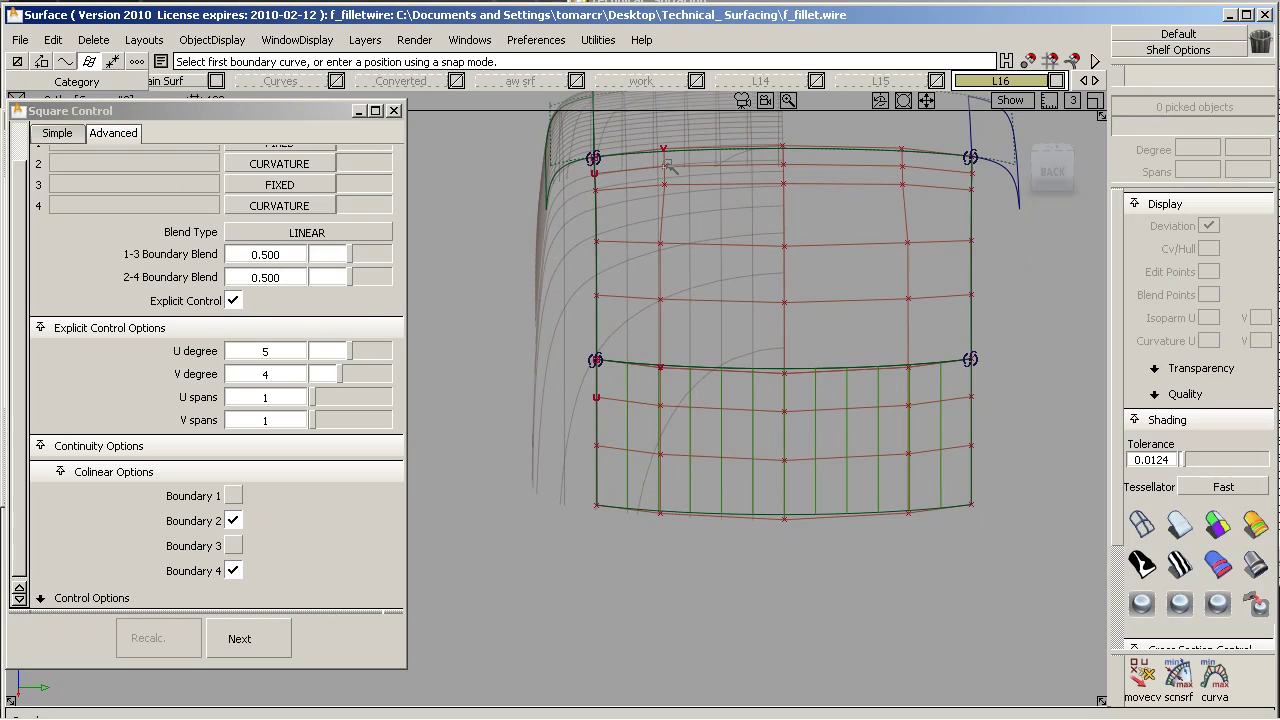
Move the rear end surface's second CV column slightly inward toward the symmetry plane, using the SLIDE mode of CV move
click(1141, 678)
click(660, 440)
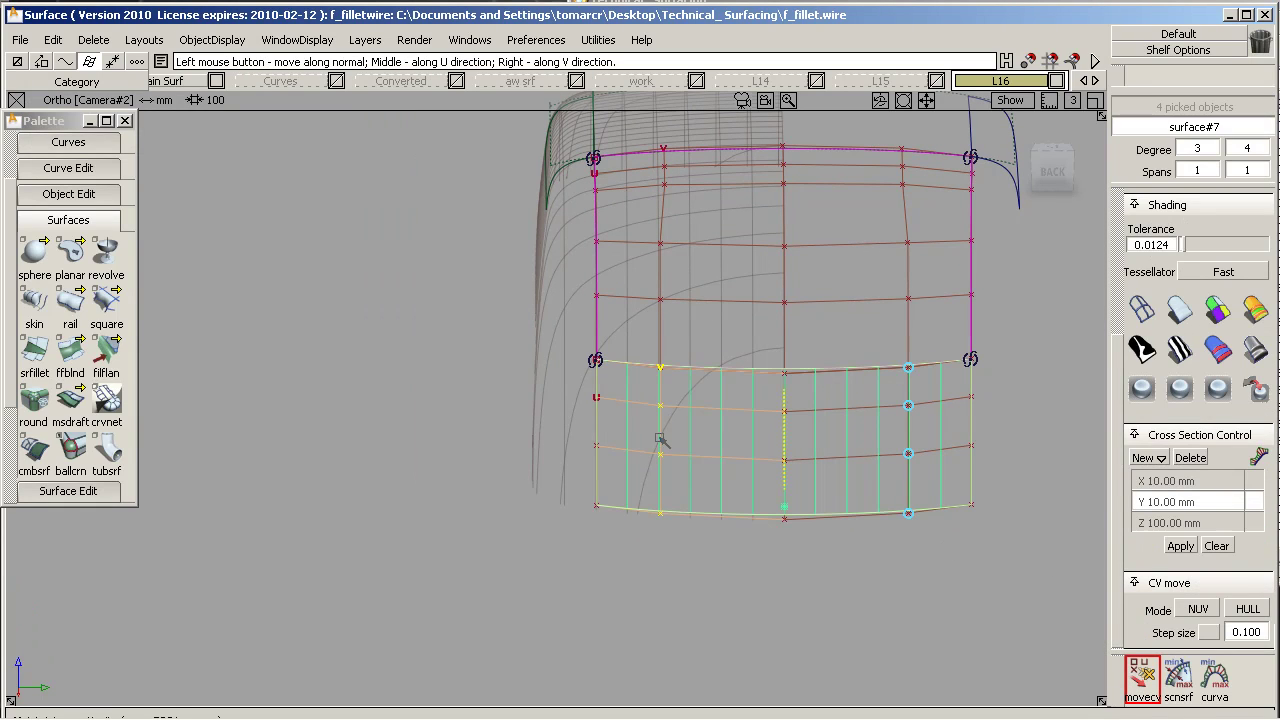
drag(1197, 609, 1196, 652)
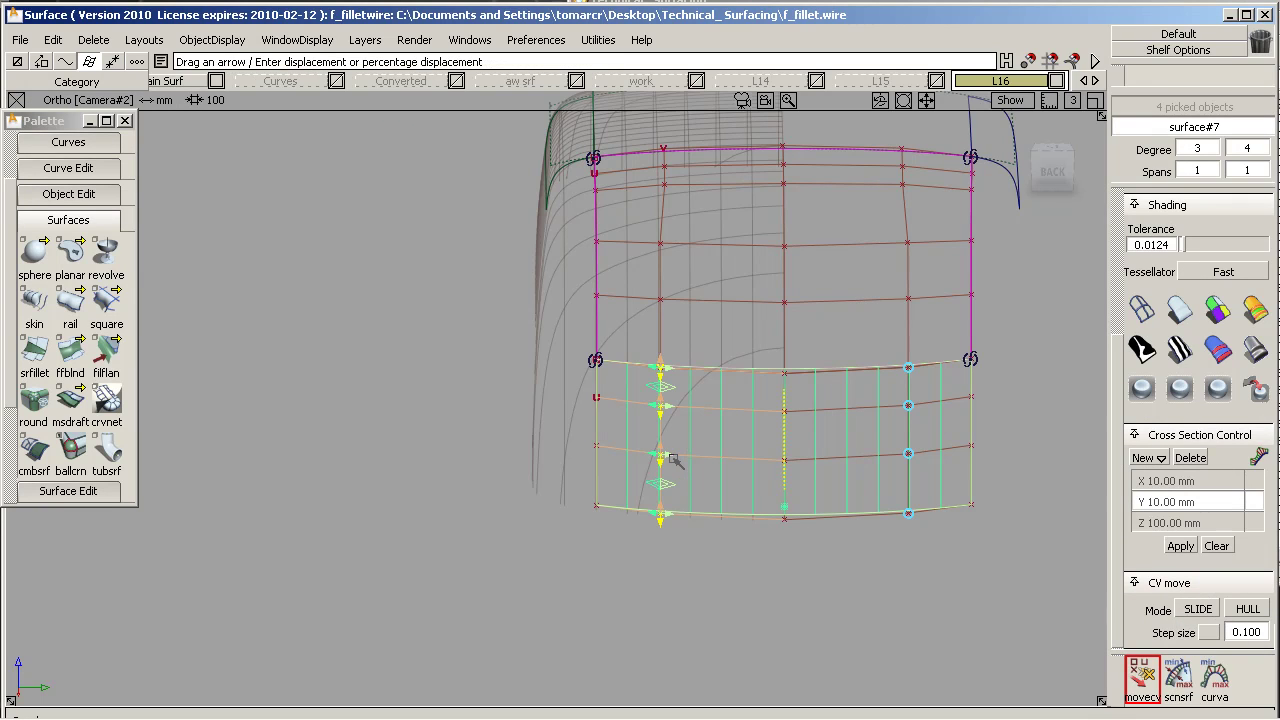
drag(672, 458, 678, 460)
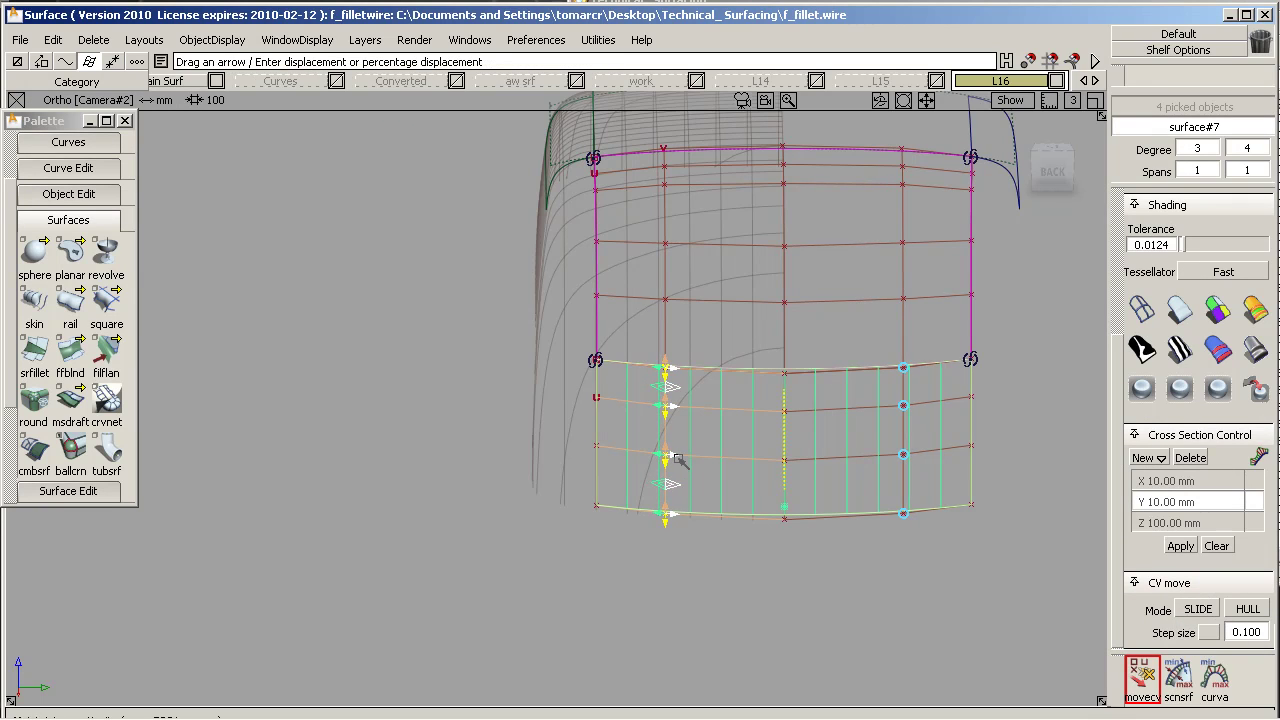
ctrl+shift+drag(737, 517, 737, 559)
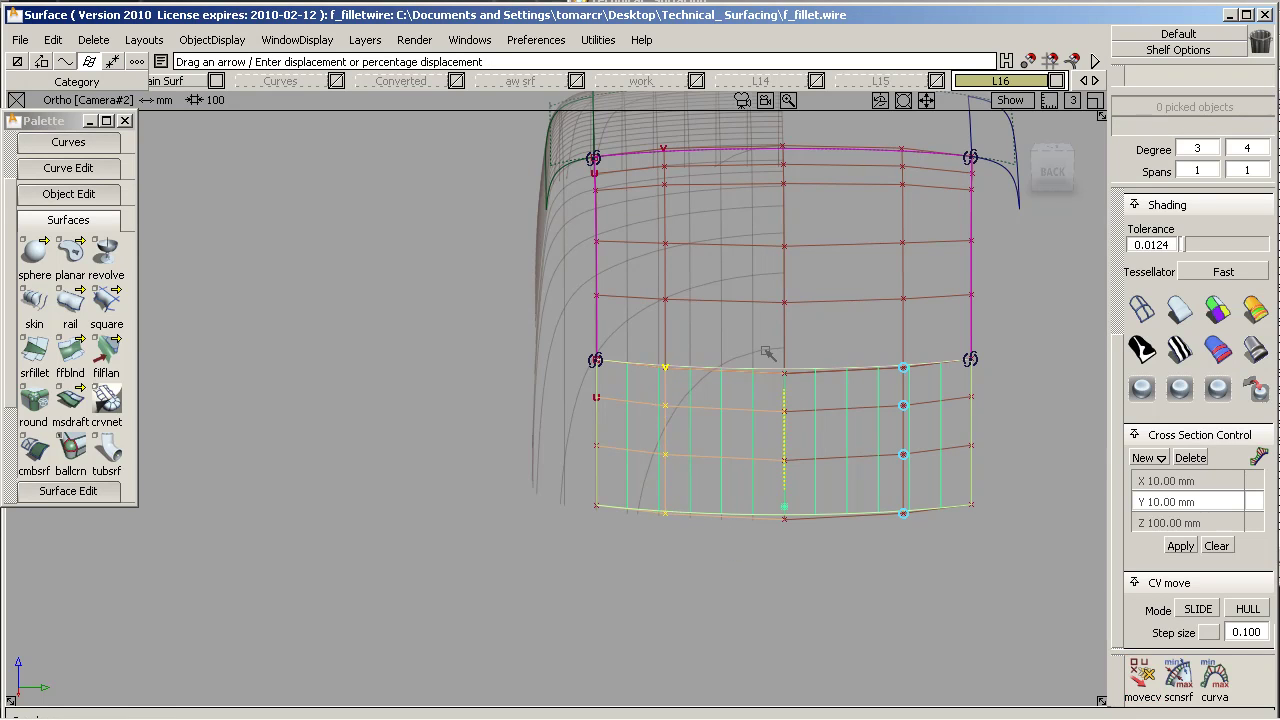
Hide the CV/hull display on both the new square surface and the rear end surface
alt+shift+drag(777, 316, 935, 360)
ctrl+shift+drag(907, 346, 894, 366)
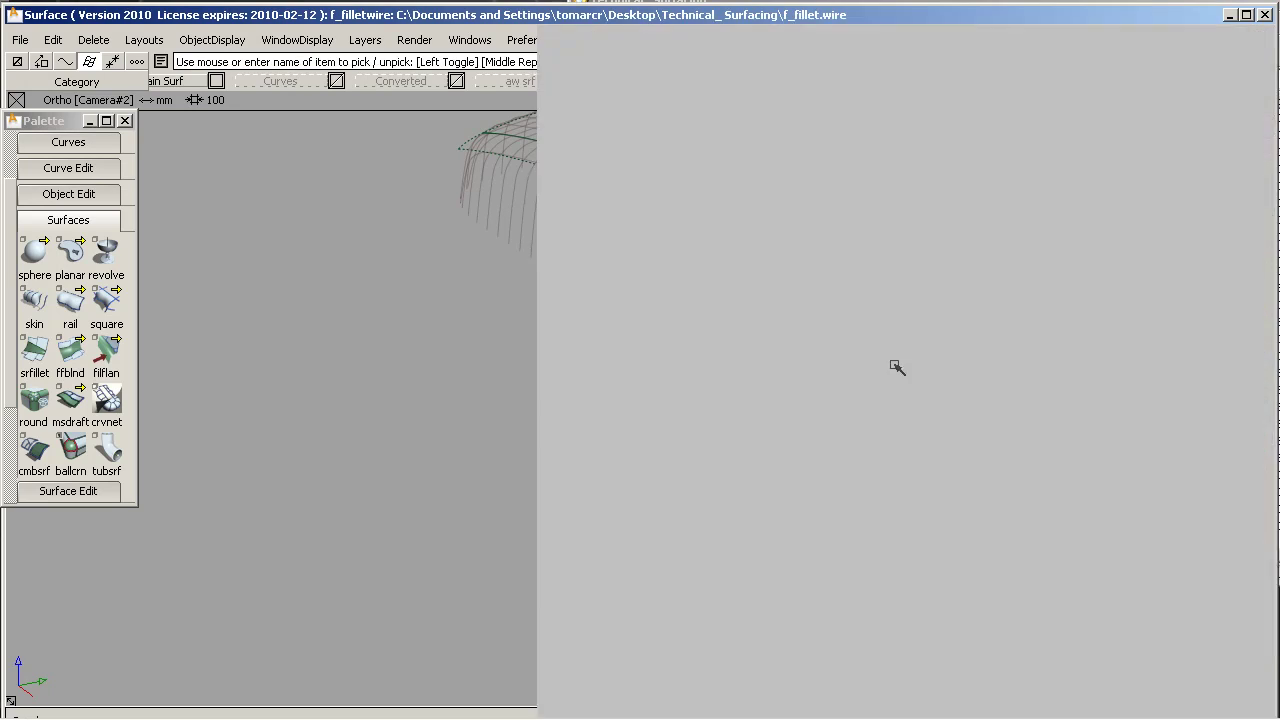
drag(971, 326, 990, 457)
click(1216, 546)
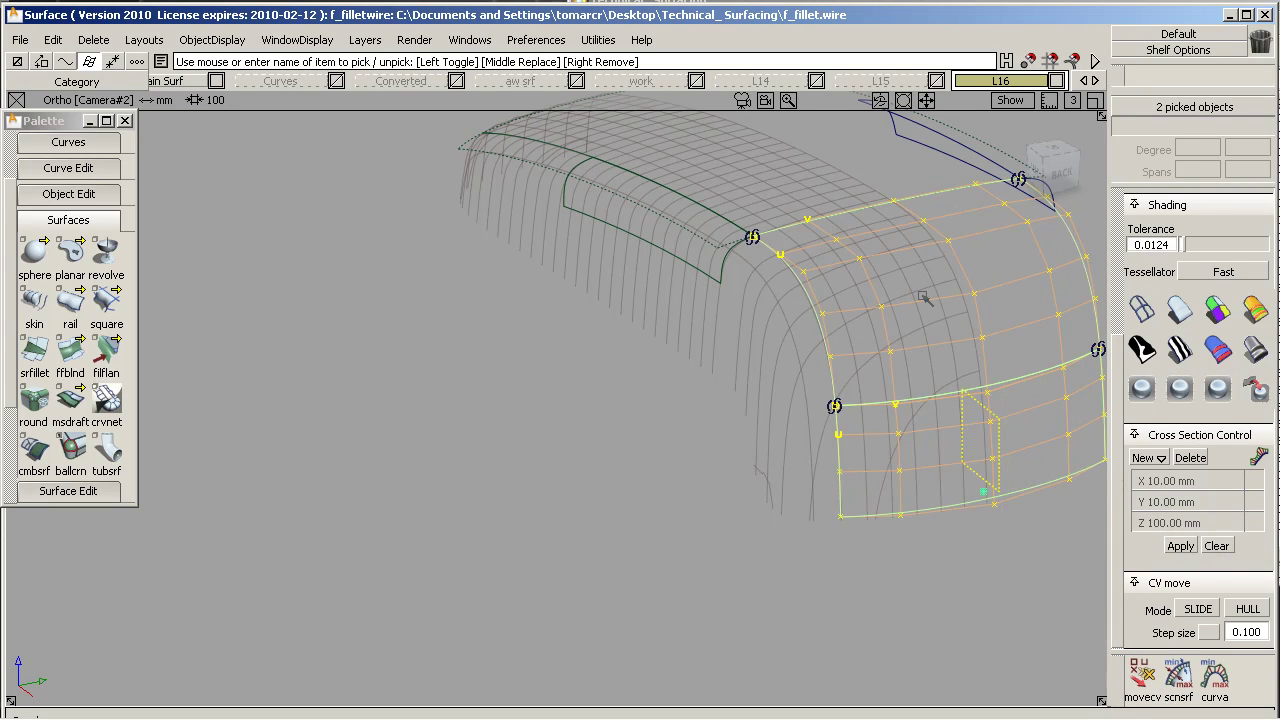
scroll(1237, 225, up, 9)
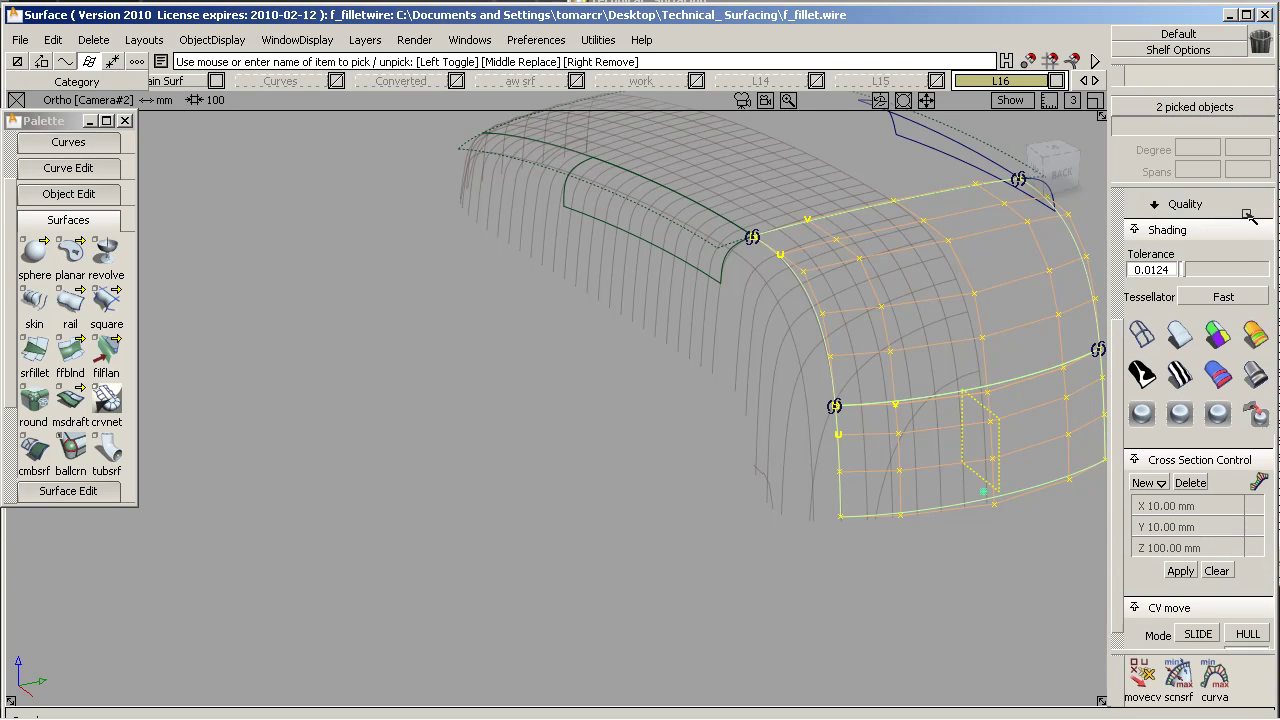
click(1211, 249)
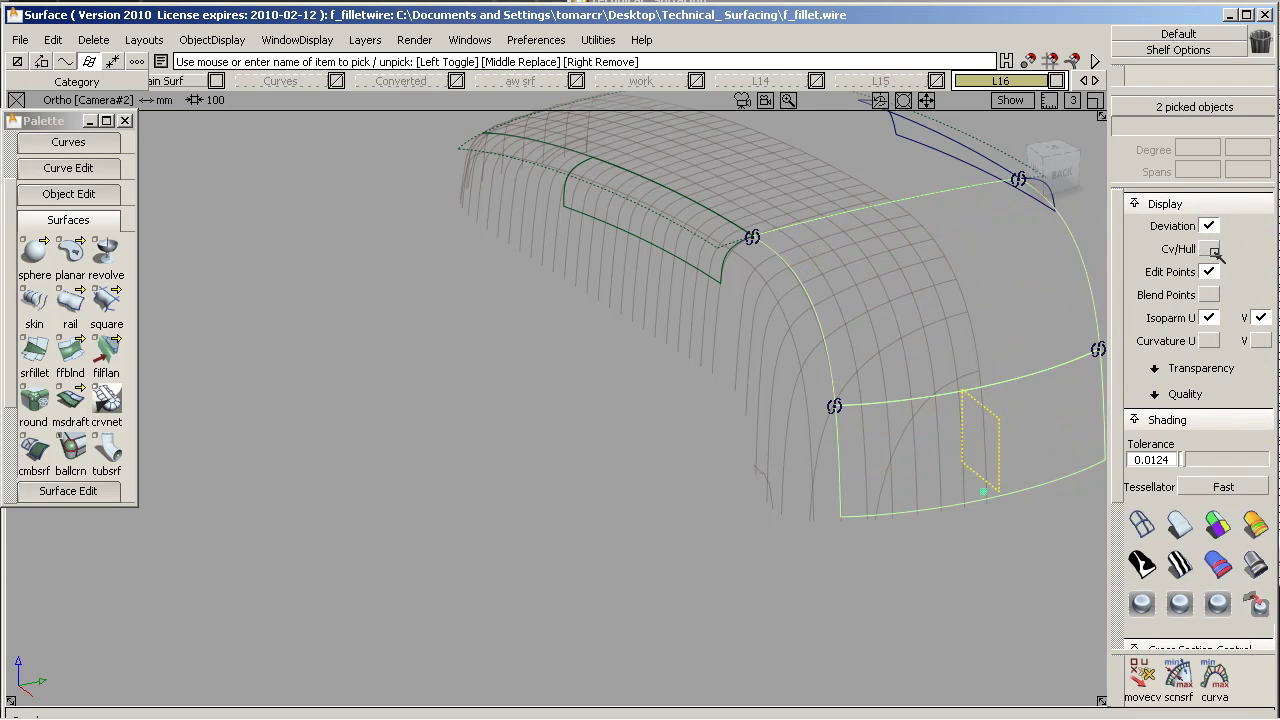
ctrl+shift+drag(890, 478, 903, 320)
Make all hidden objects visible again to show the complete set of surfaces
alt+shift+right_drag(917, 243, 826, 280)
alt+shift+middle_drag(826, 280, 637, 317)
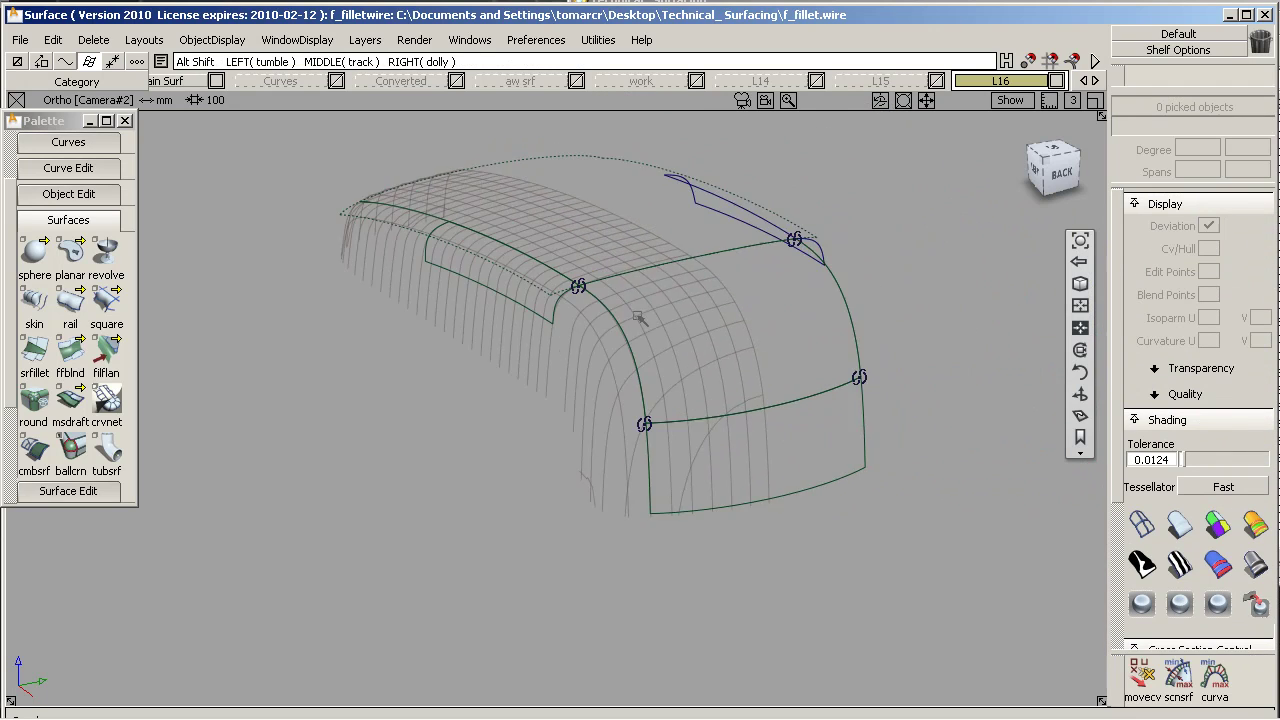
alt+shift+drag(625, 420, 416, 212)
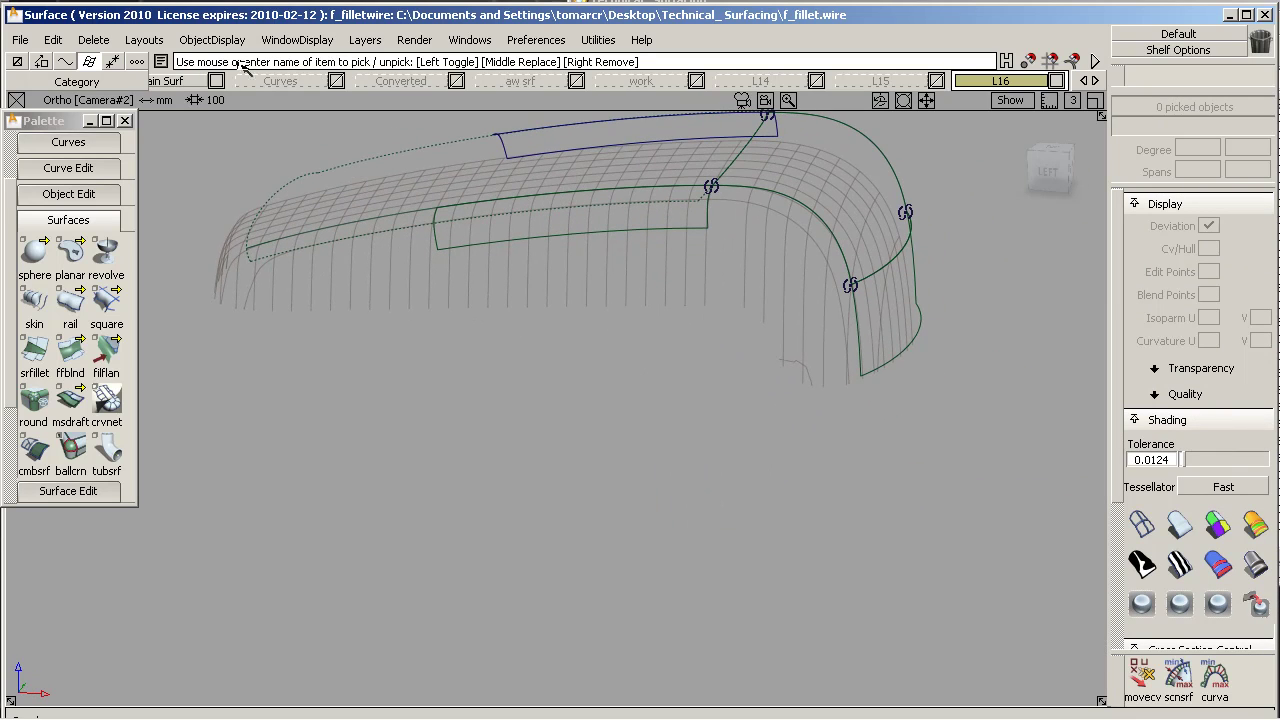
click(202, 38)
click(201, 88)
alt+shift+middle_drag(566, 231, 541, 307)
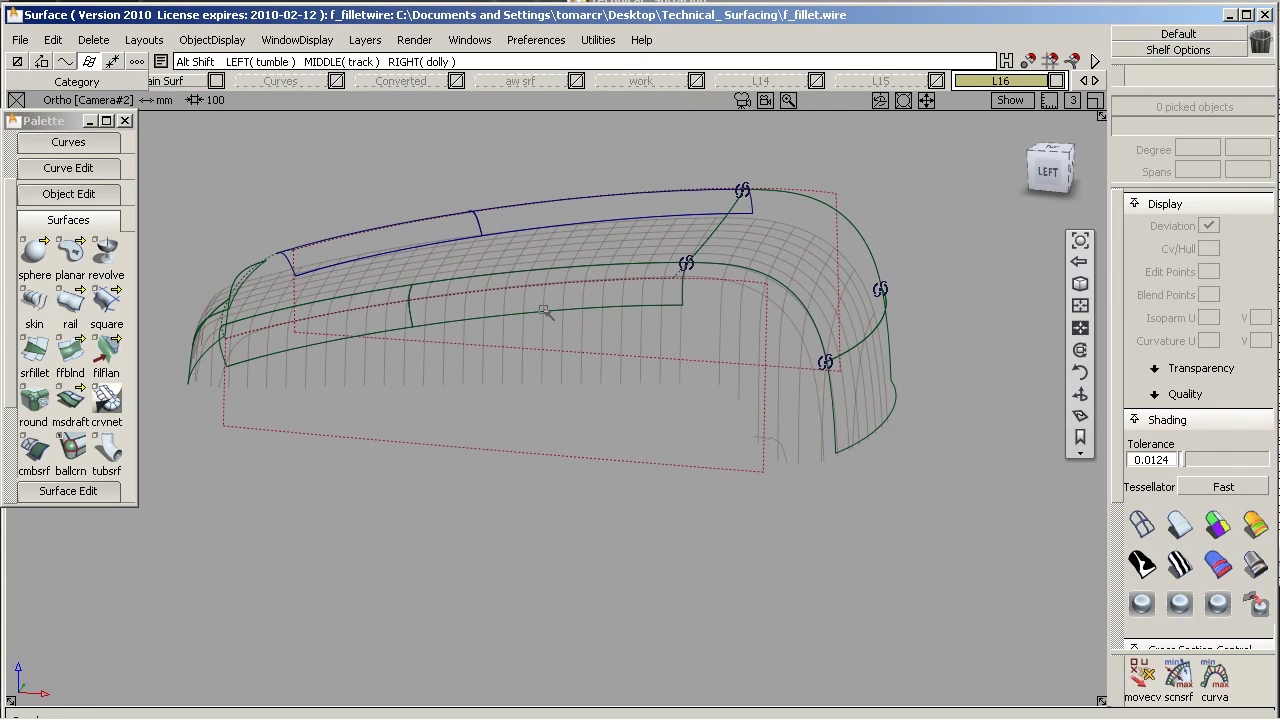
alt+shift+drag(511, 310, 735, 449)
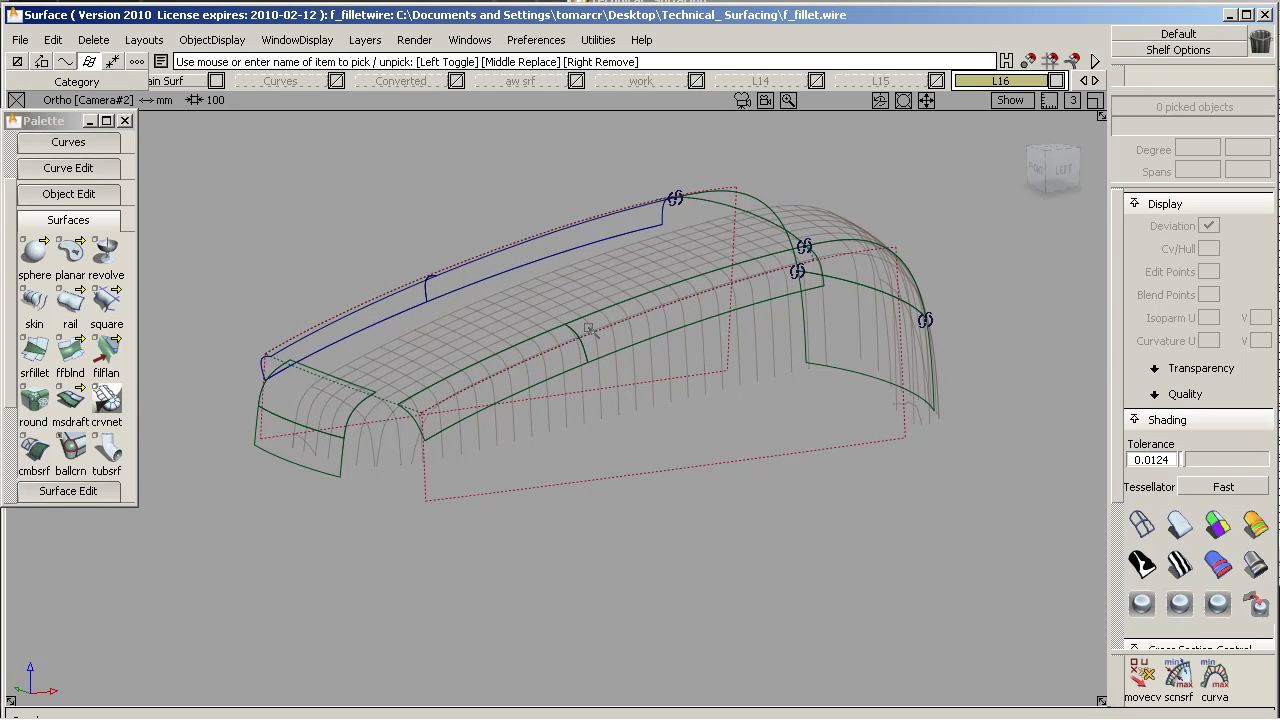